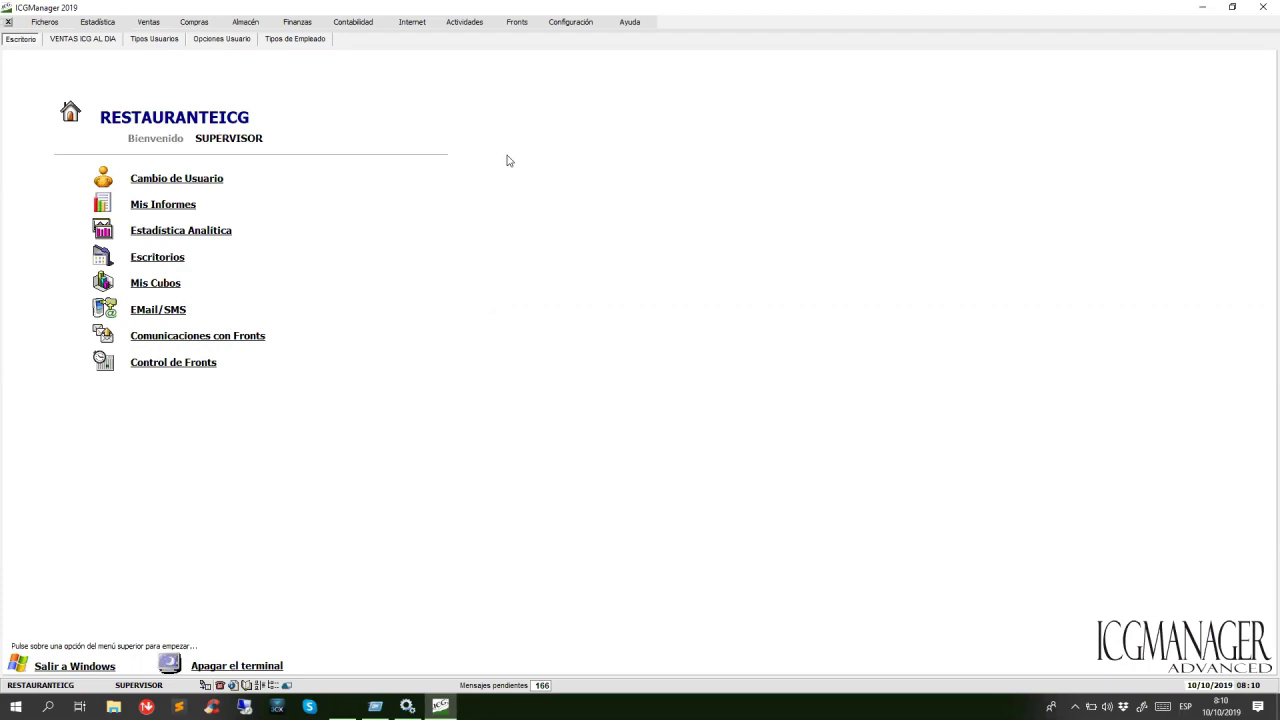
Open Configuración > Usuarios and show the SUPERVISOR user's data form with its description selected.
left_click(572, 22)
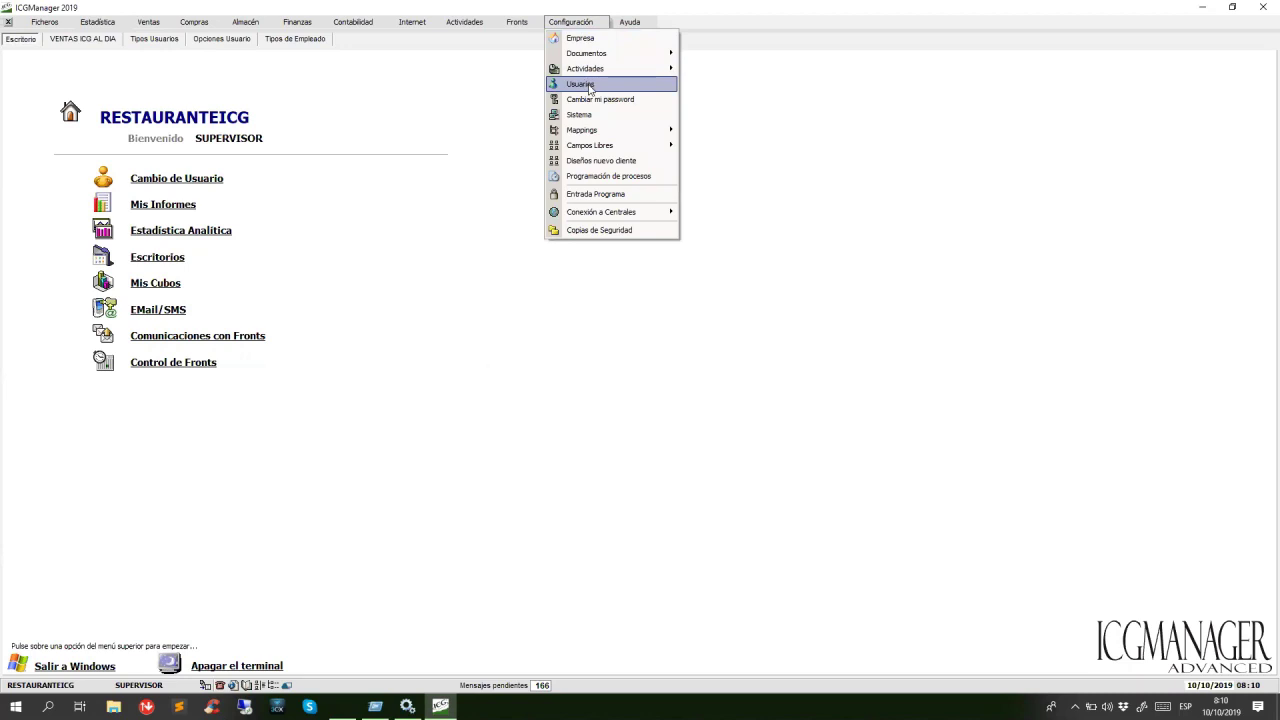
left_click(590, 88)
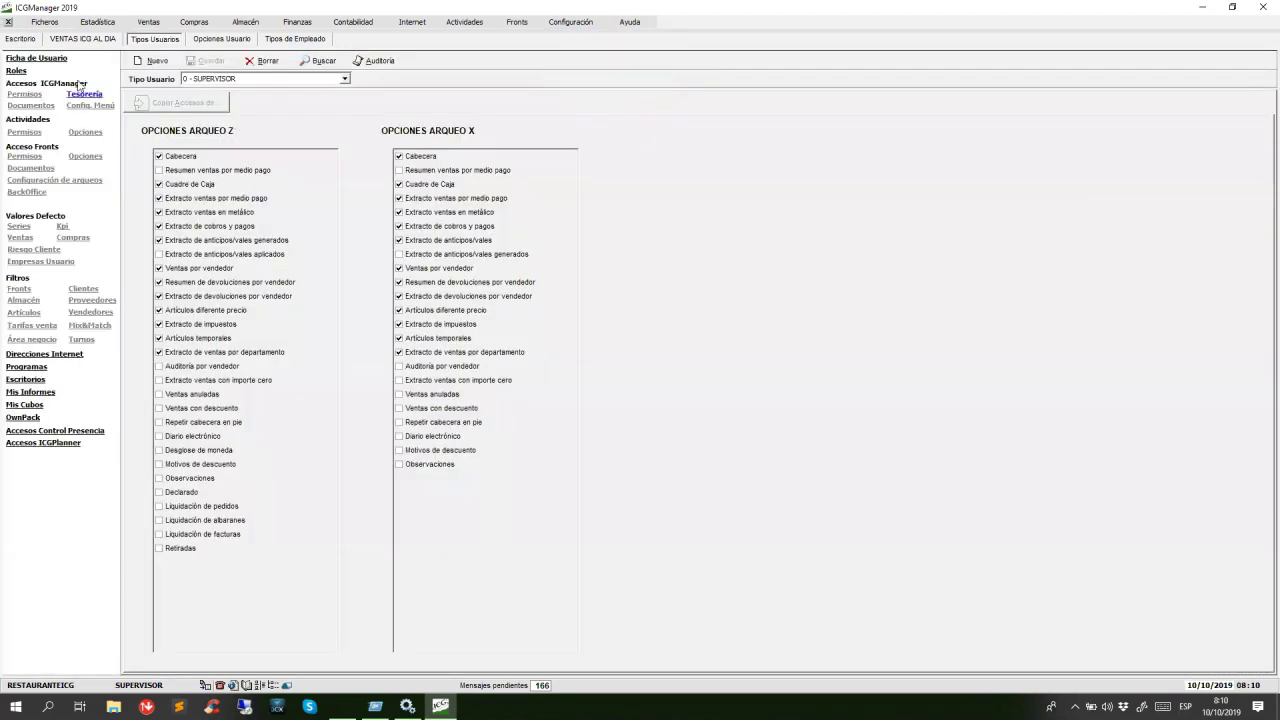
left_click(50, 60)
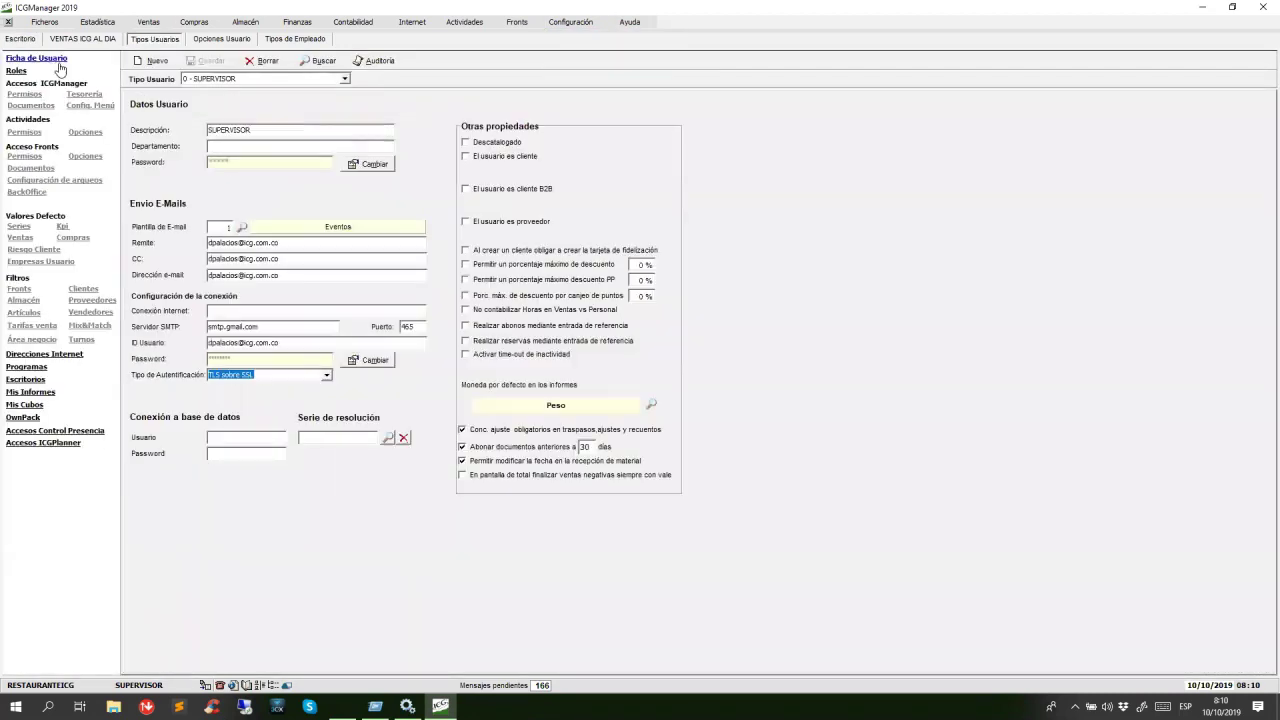
double_click(264, 131)
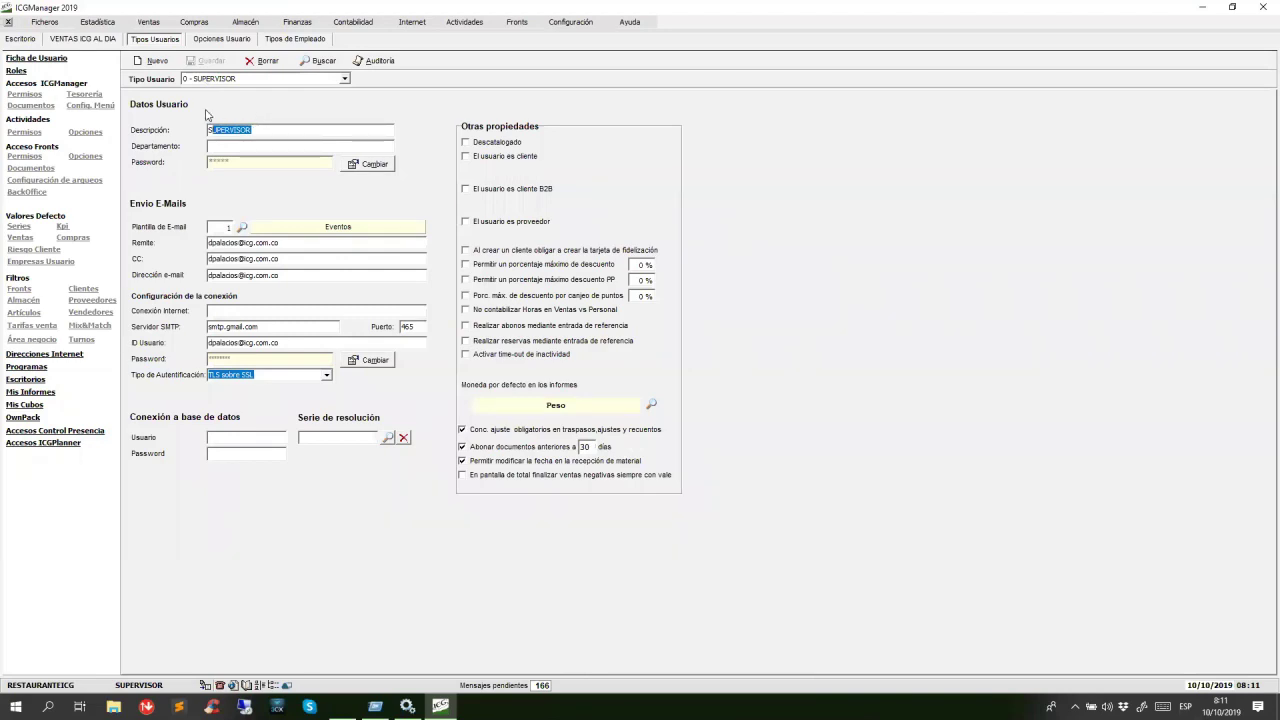
left_click(25, 95)
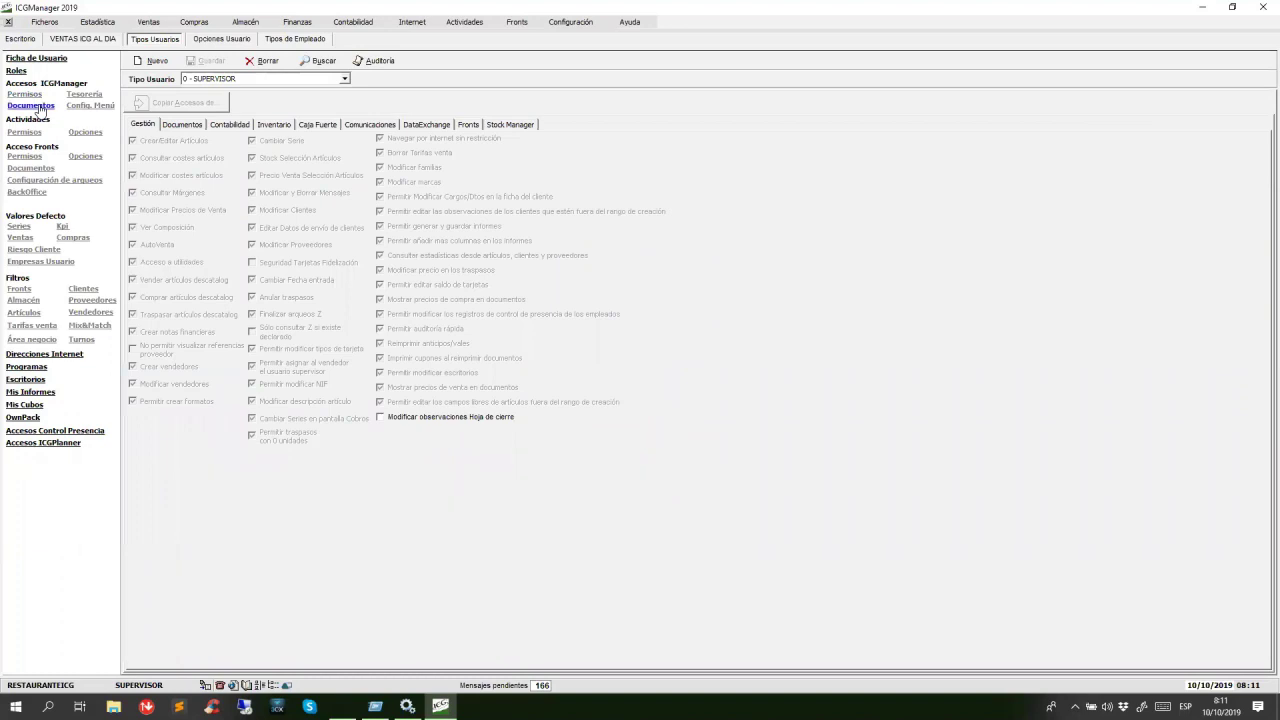
left_click(38, 106)
left_click(89, 110)
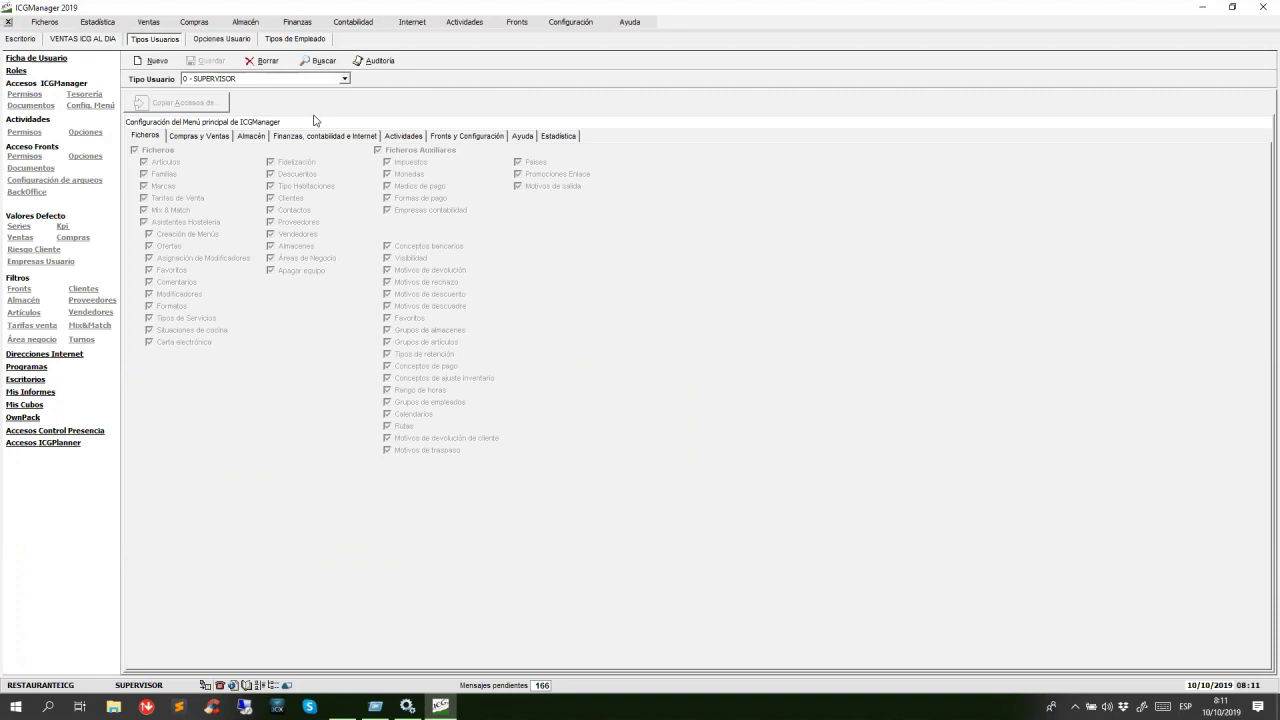
left_click(40, 59)
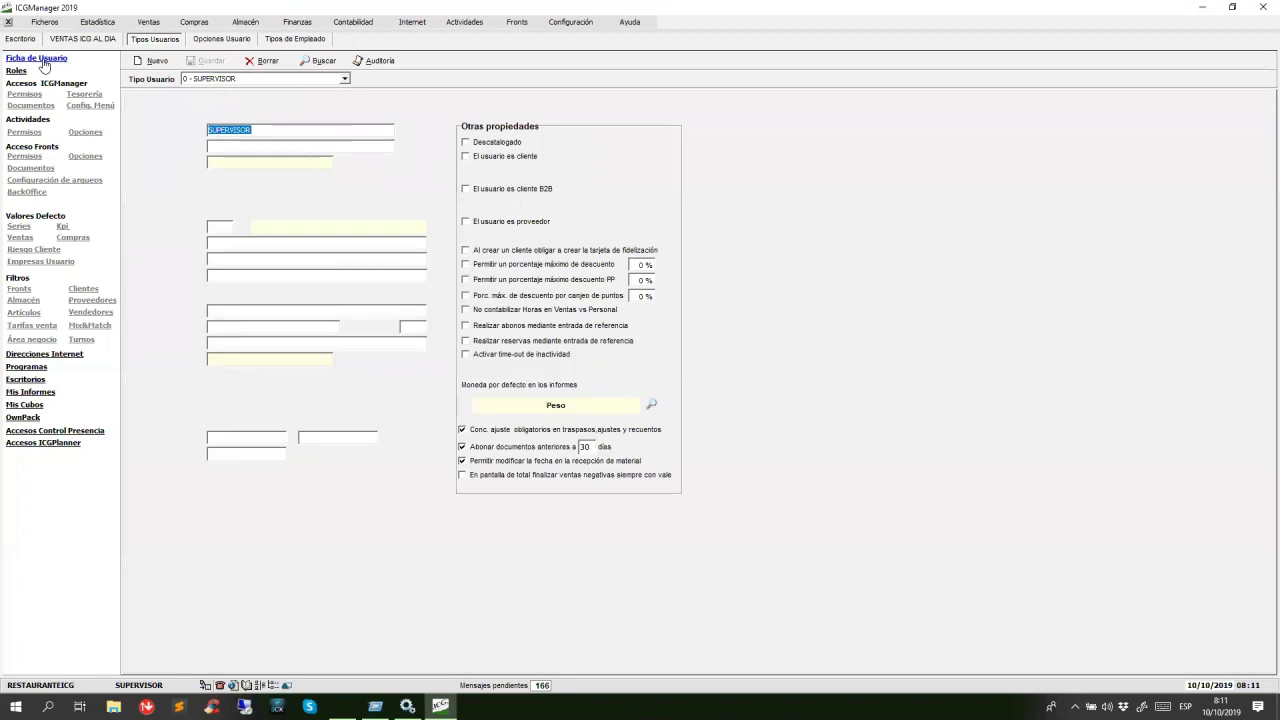
Add new user type 3 with the description 'supervisor sistema'.
left_click(160, 62)
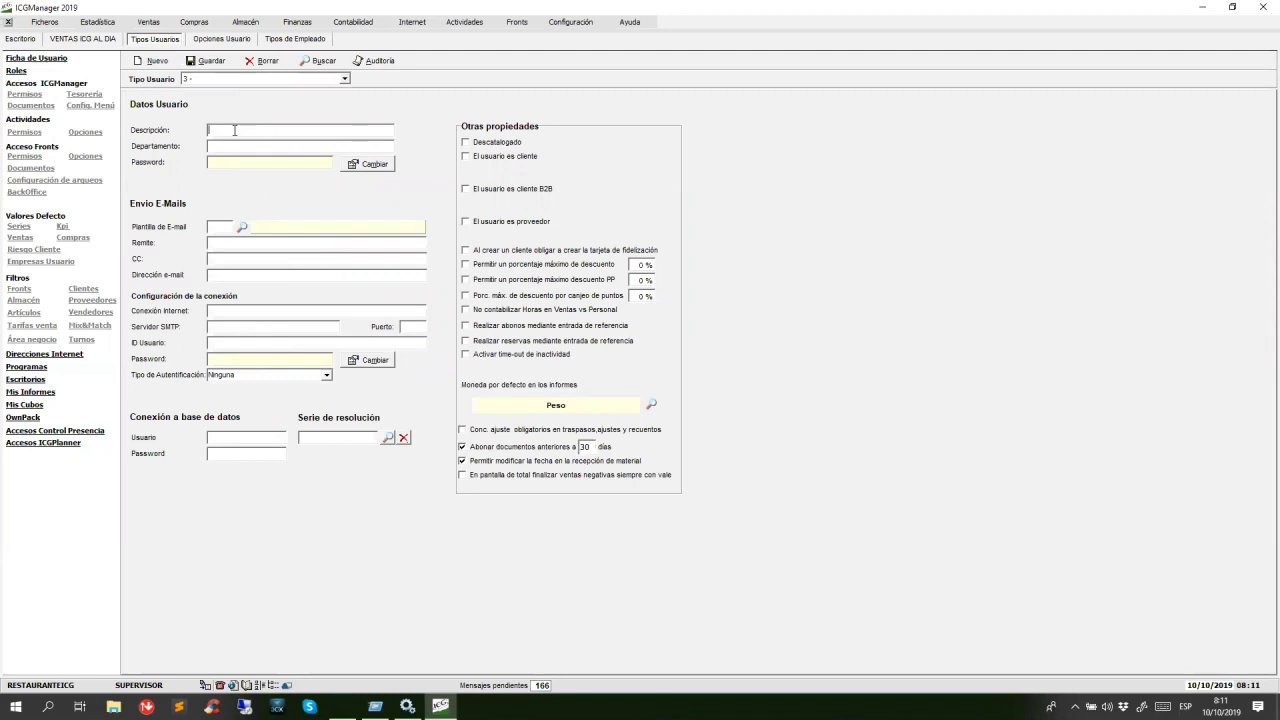
type("supervisor sistema")
key("Left")
key("Left")
key("Left")
key("Left")
key("Left")
key("Left")
key("Left")
key("Left")
key("Left")
key("Left")
key("Left")
key("Left")
key("Left")
key("Left")
key("Left")
key("Left")
key("Left")
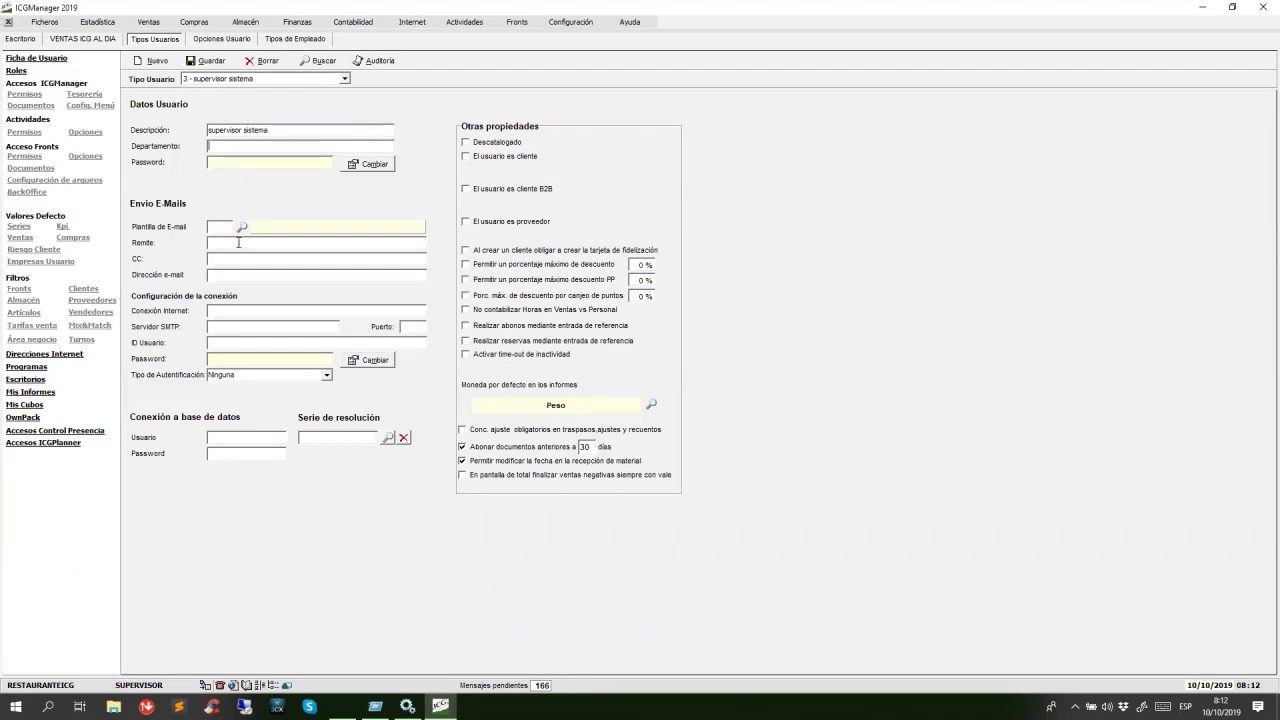
left_click(244, 313)
Load user type 2, declining to save the new supervisor sistema type.
left_click(345, 79)
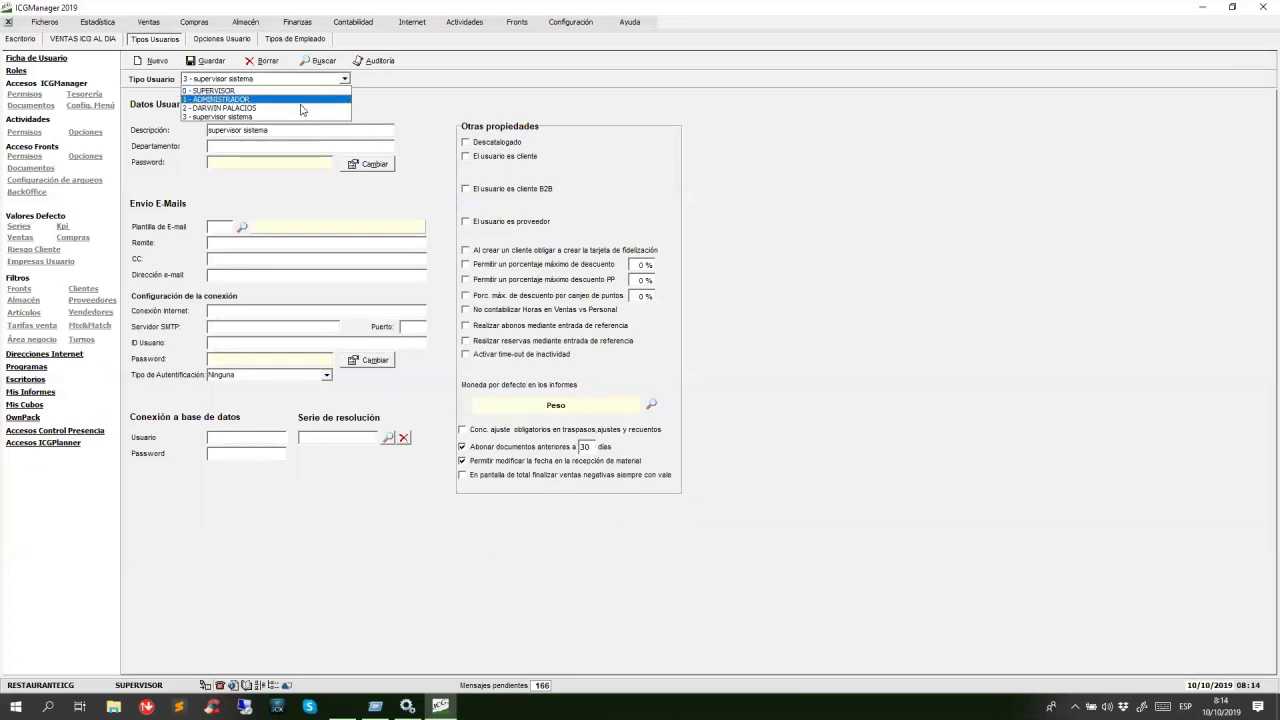
left_click(303, 108)
left_click(667, 367)
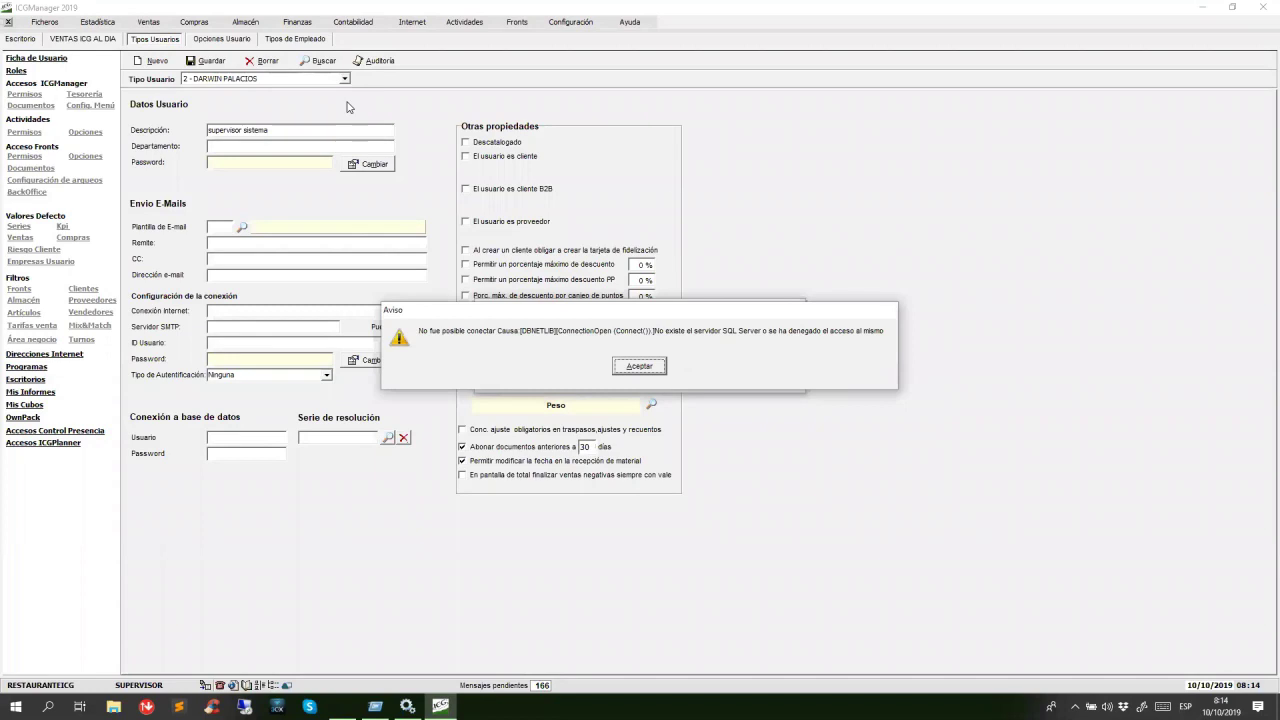
Dismiss both database connection errors, cancelling the connection setup each time.
left_click(656, 366)
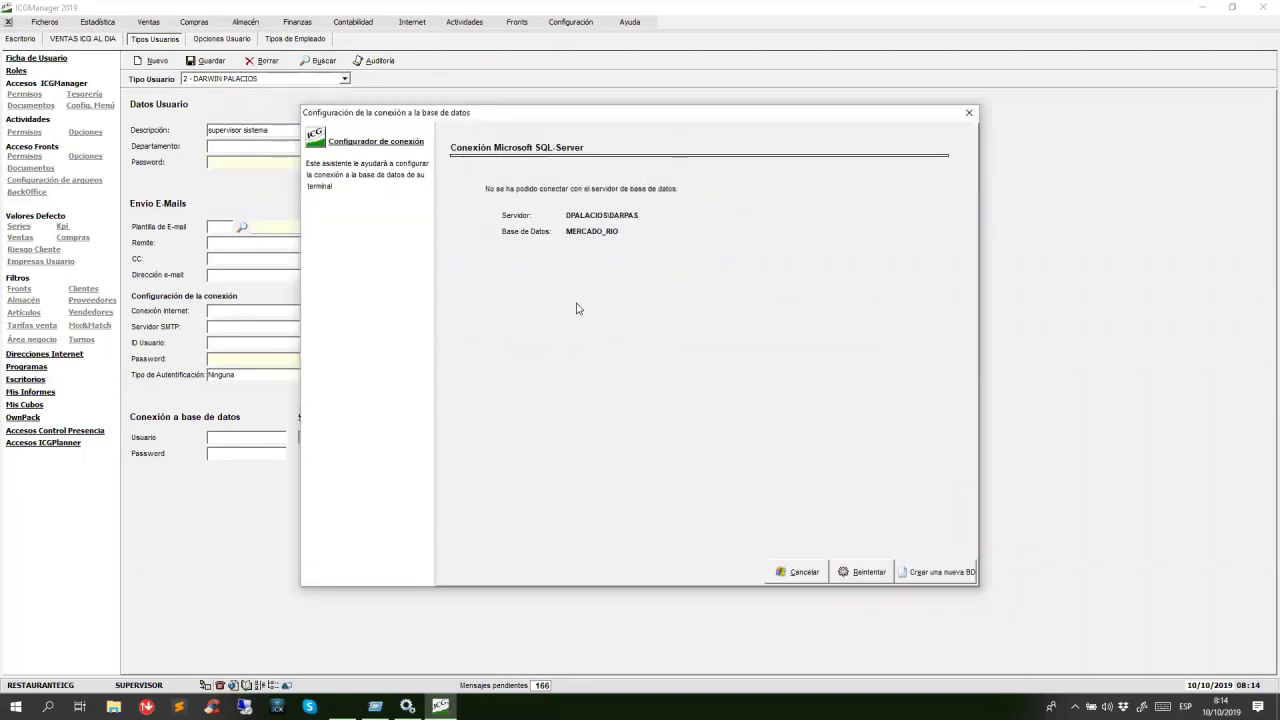
left_click(810, 574)
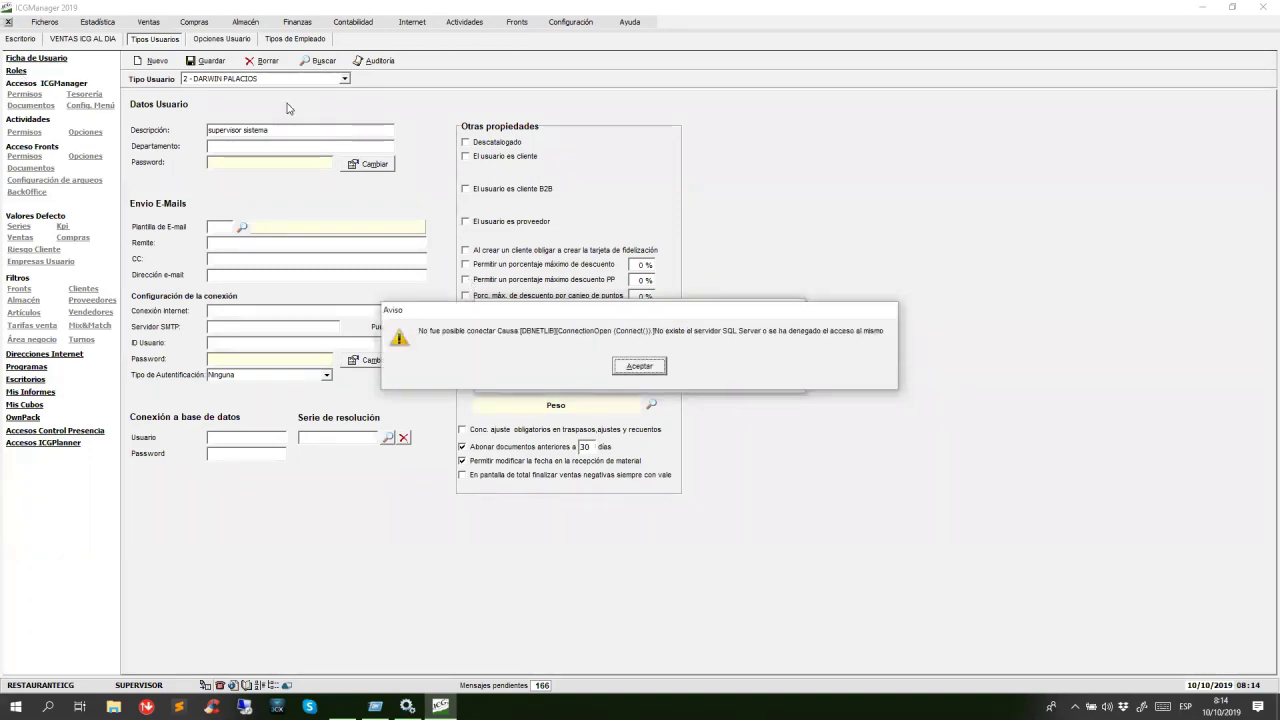
left_click(636, 367)
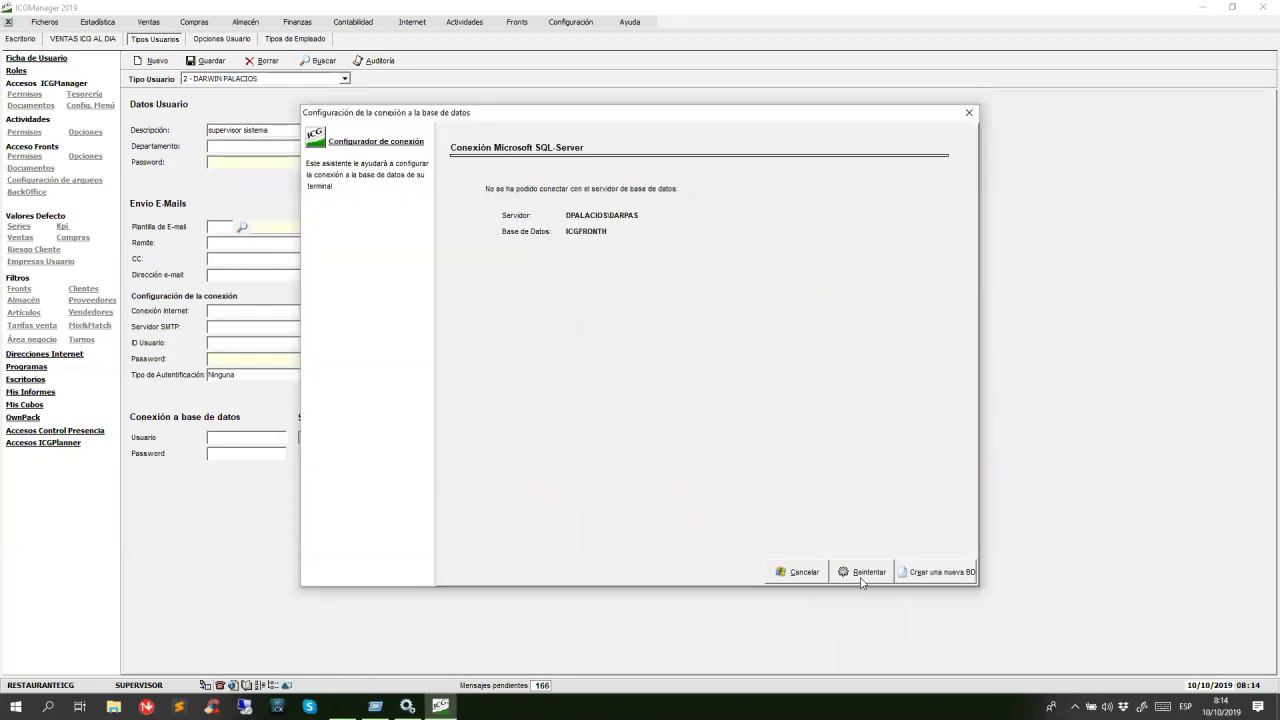
left_click(804, 572)
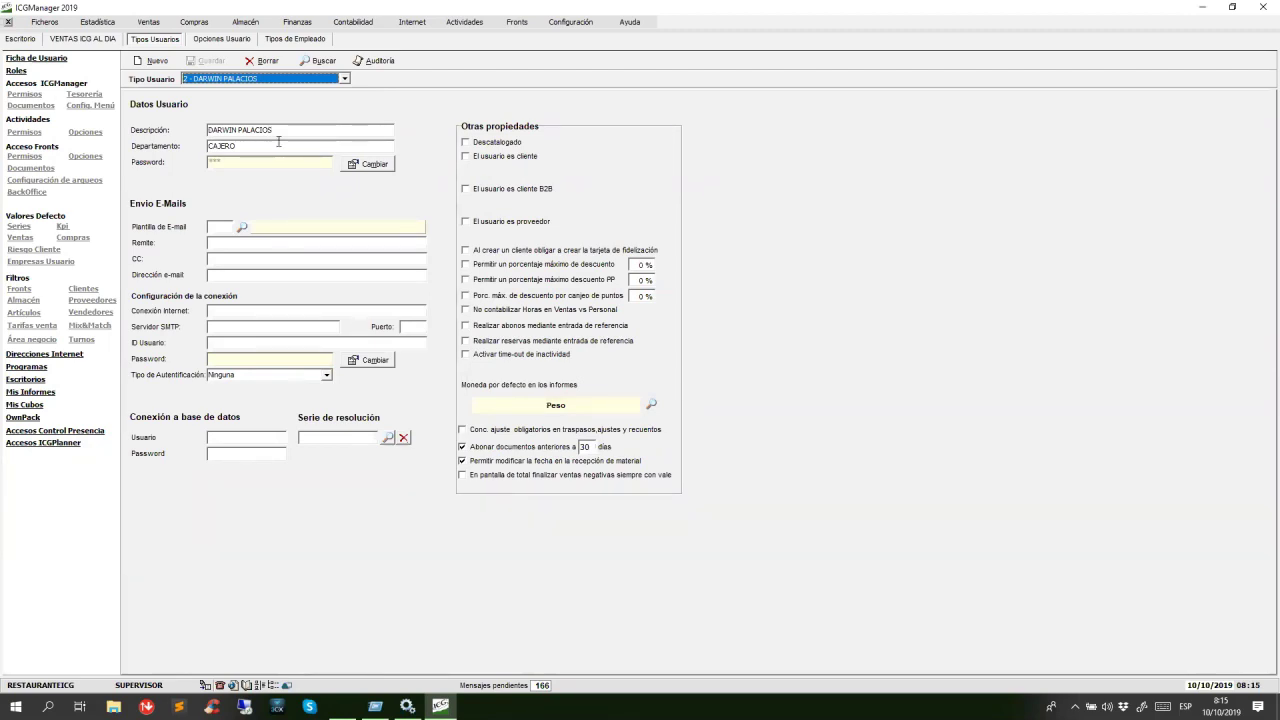
Reload user type 0 - SUPERVISOR and select its SMTP server smtp.gmail.com and user ID e-mail.
left_click(345, 79)
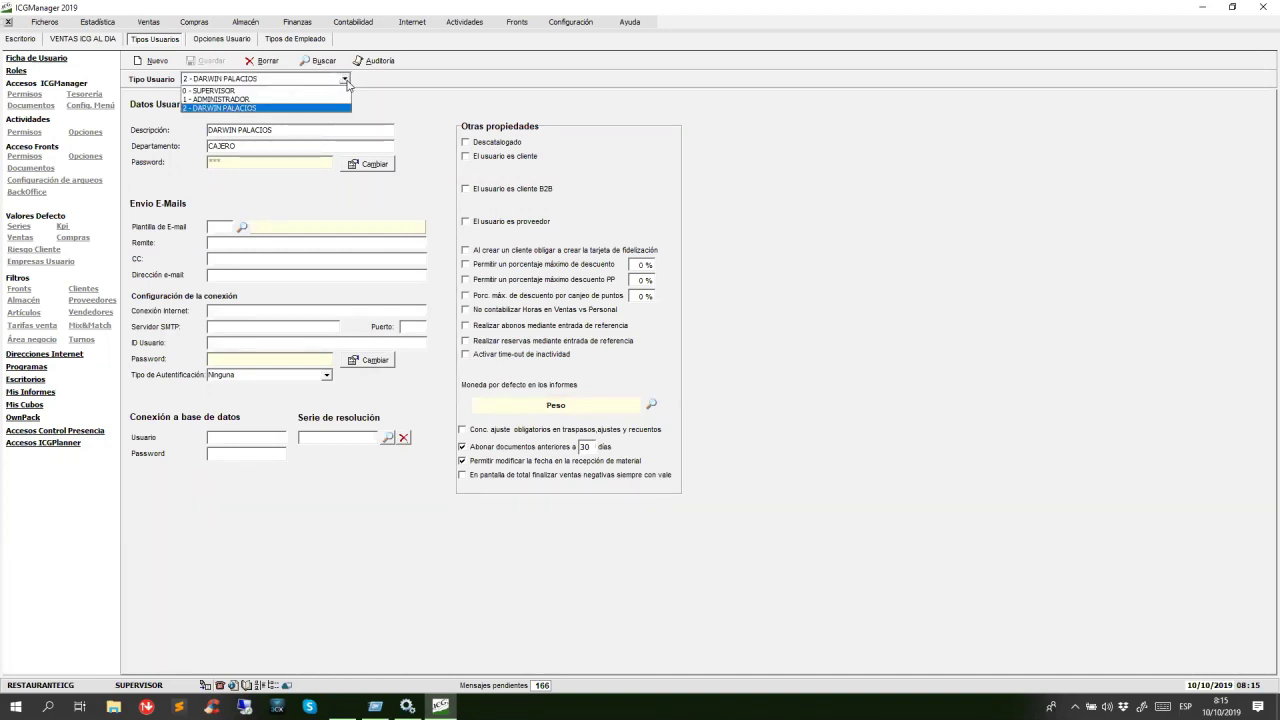
left_click(282, 91)
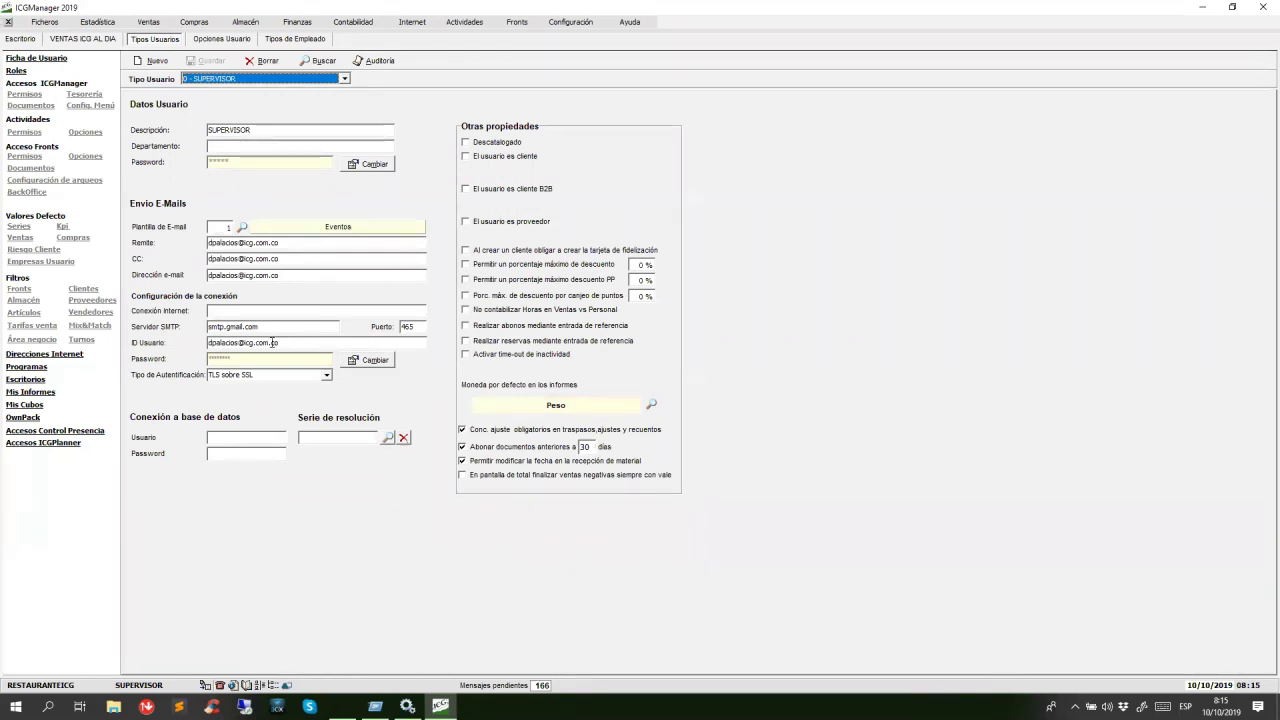
left_click_drag(259, 327, 208, 327)
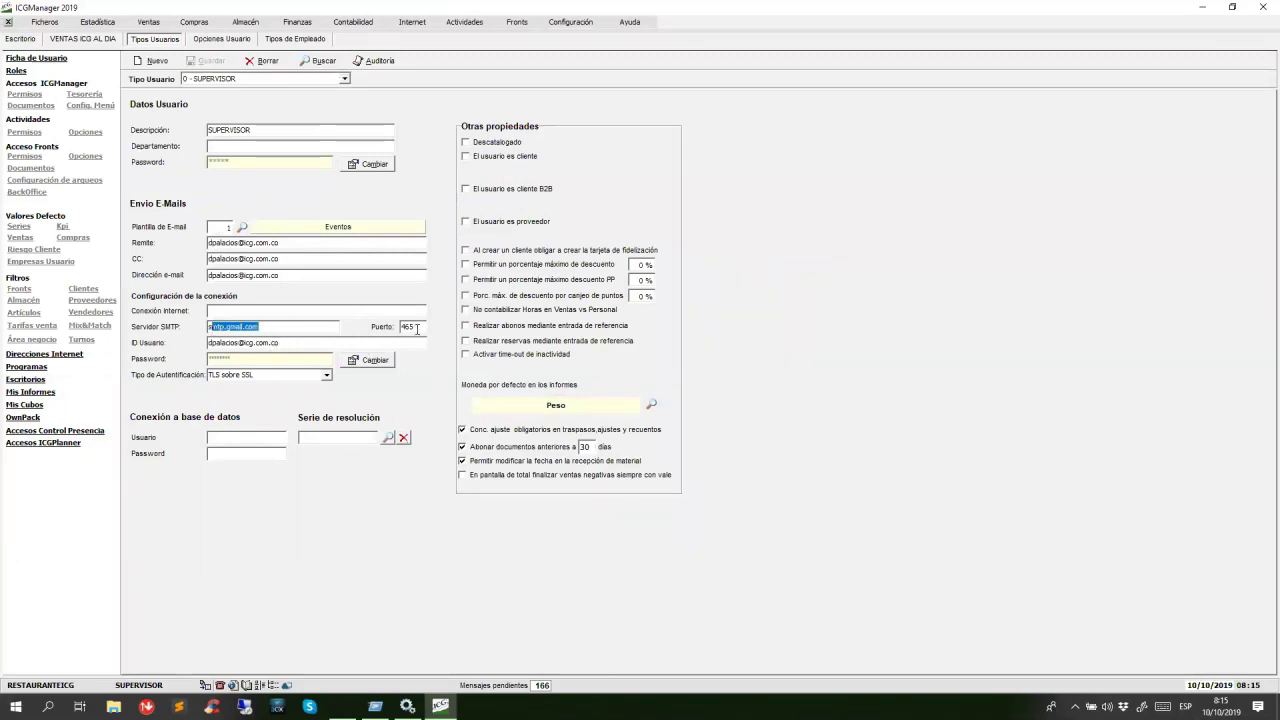
left_click_drag(280, 343, 209, 343)
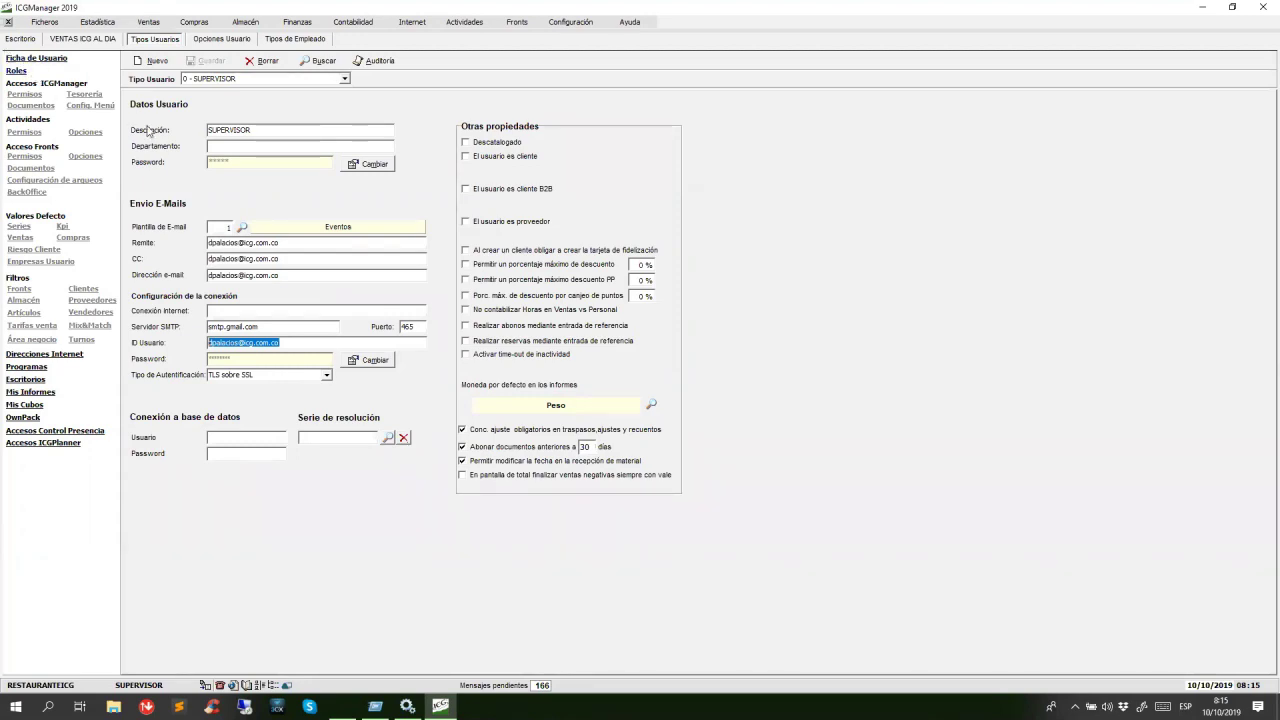
Show the Tipos Usuarios access page for 0 - SUPERVISOR and list the available user types.
left_click(16, 72)
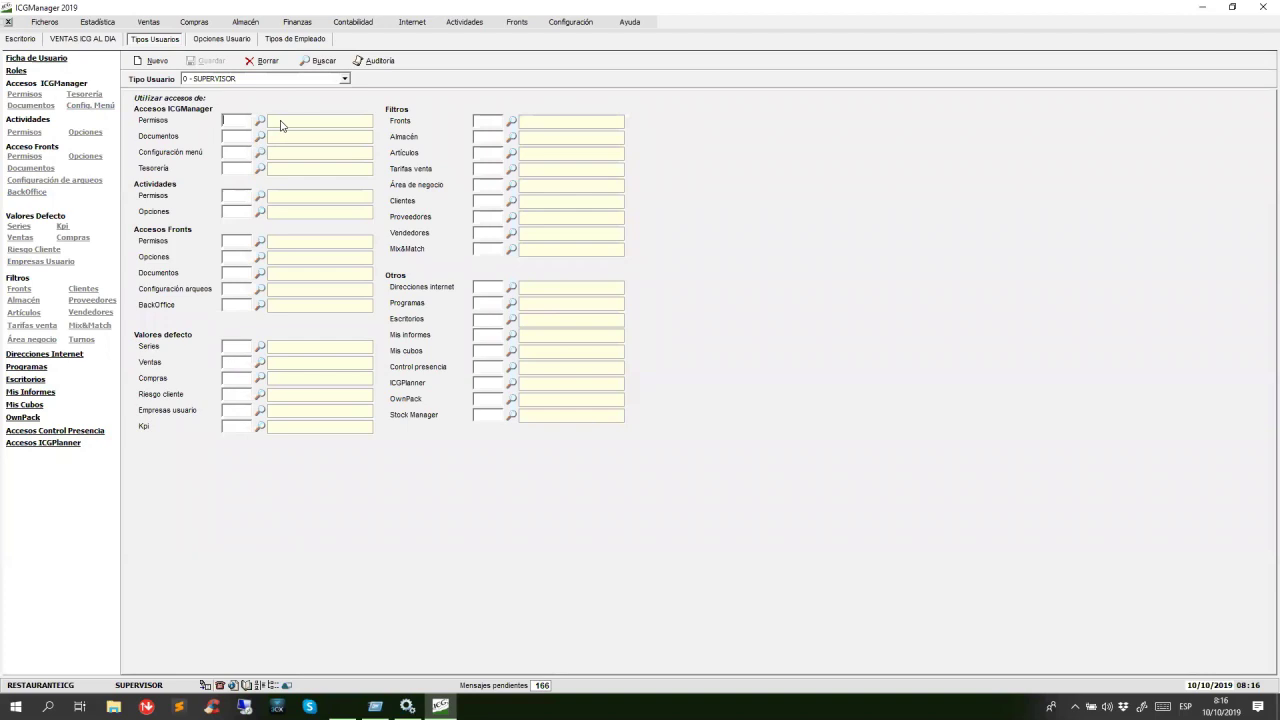
left_click(345, 79)
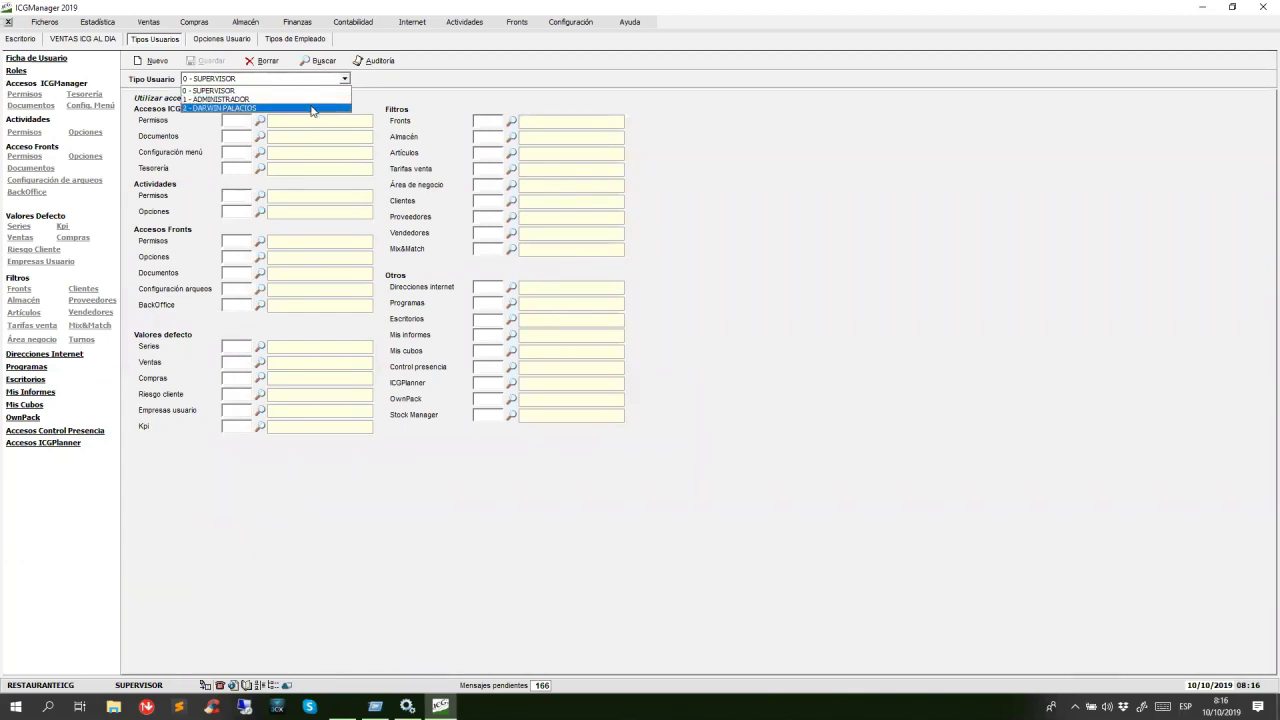
Check that user type 2's ICGManager permissions are inherited from ADMINISTRADOR and not editable.
left_click(312, 108)
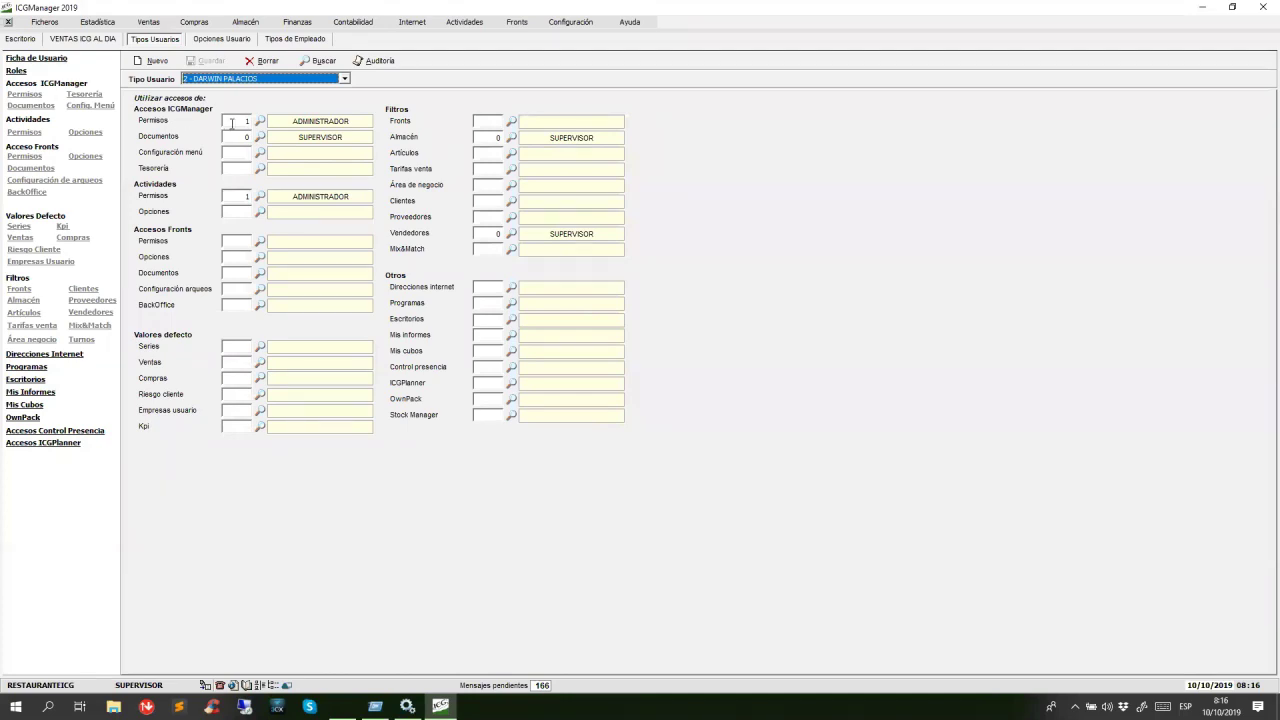
left_click(244, 121)
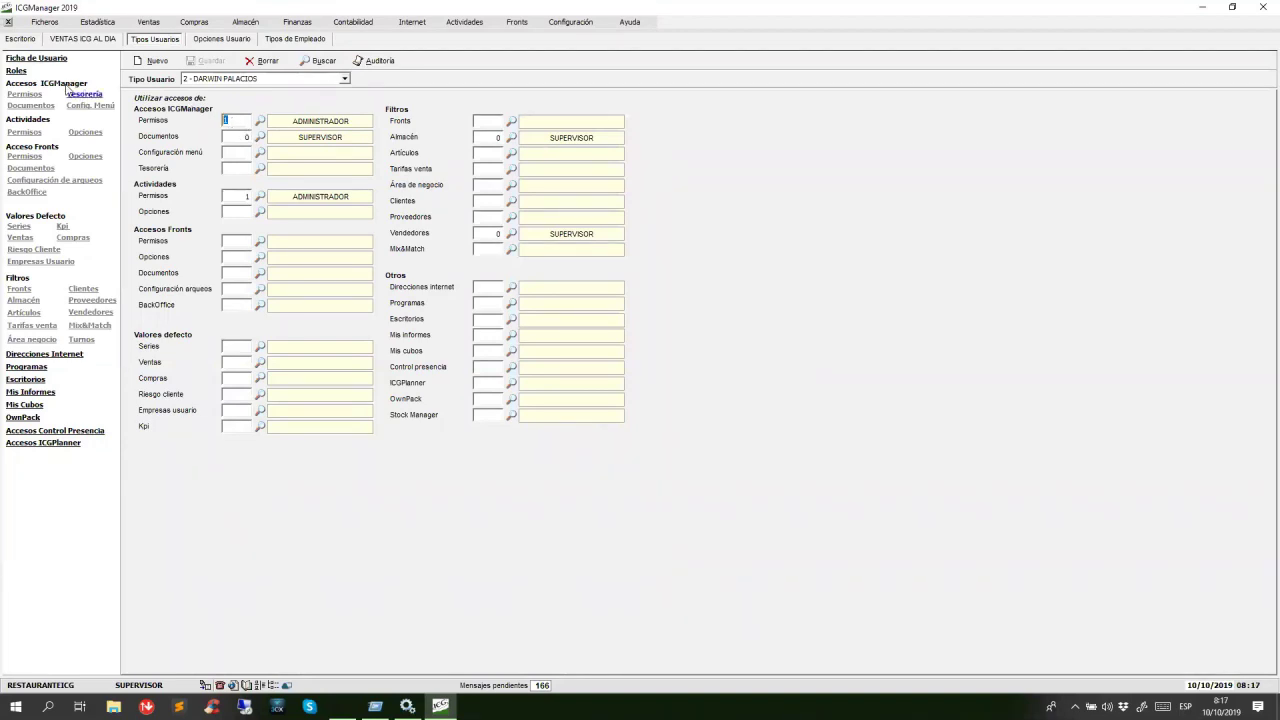
left_click(30, 96)
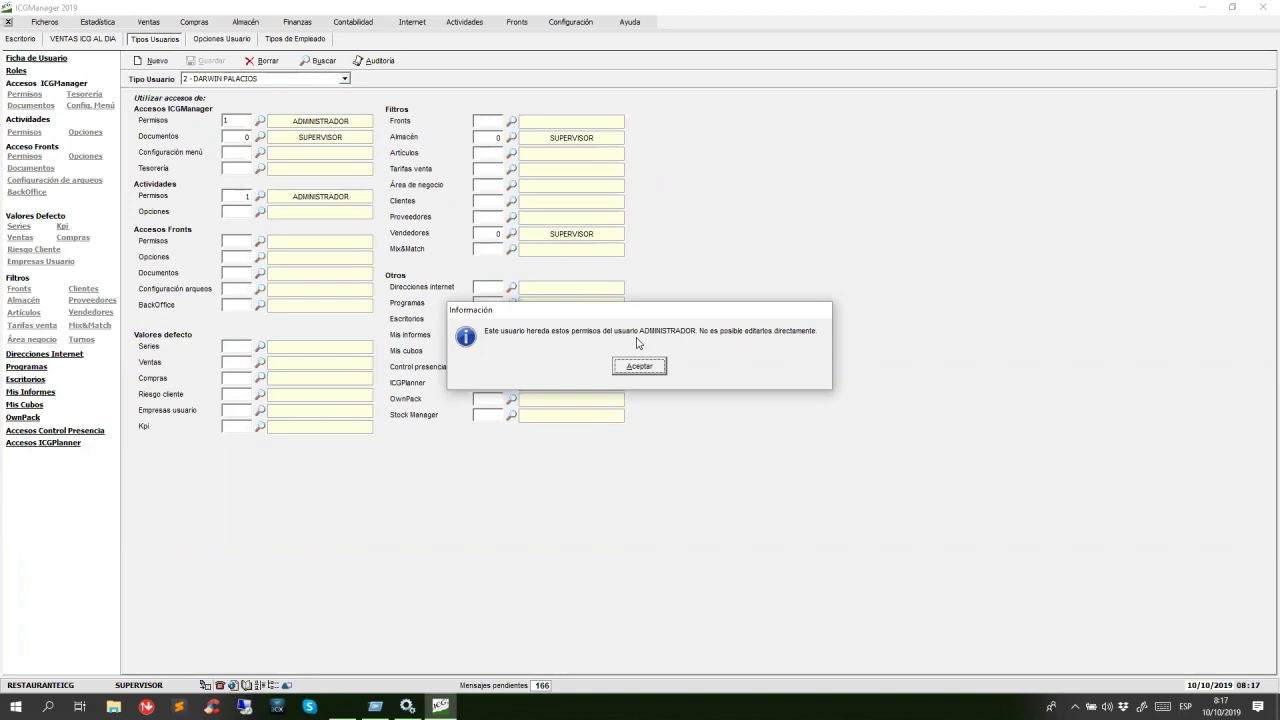
left_click(655, 370)
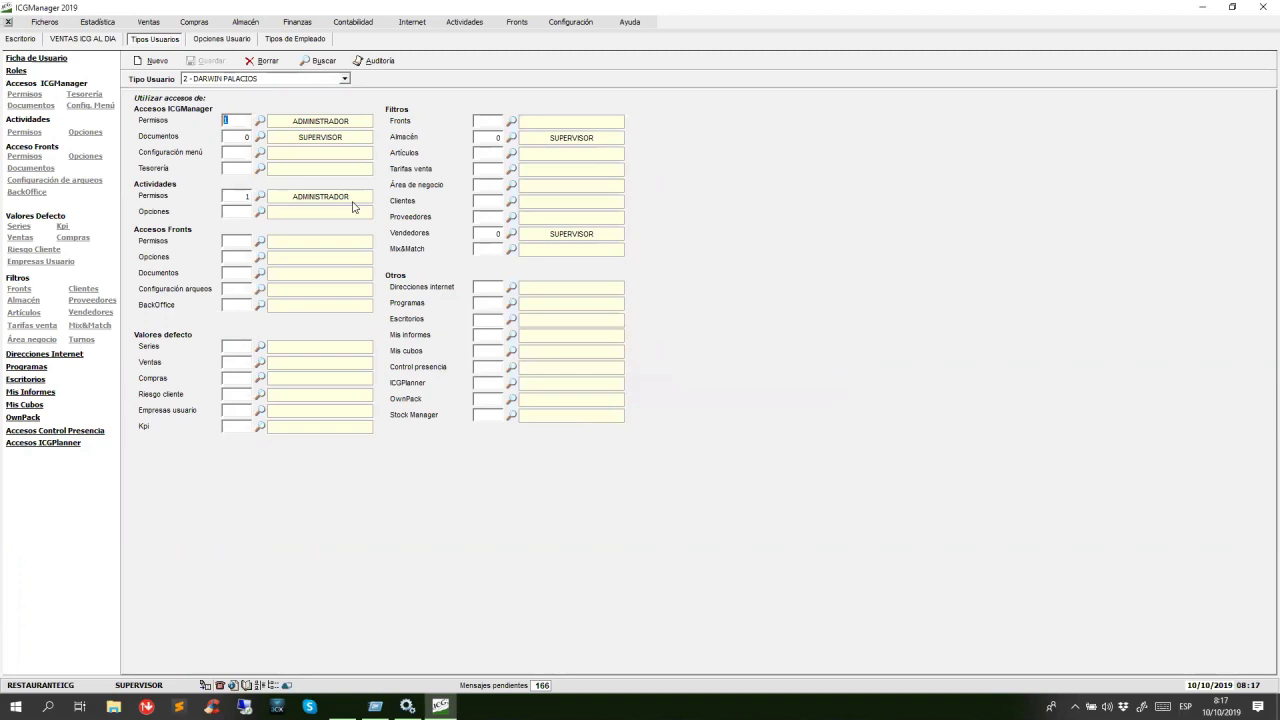
left_click(31, 42)
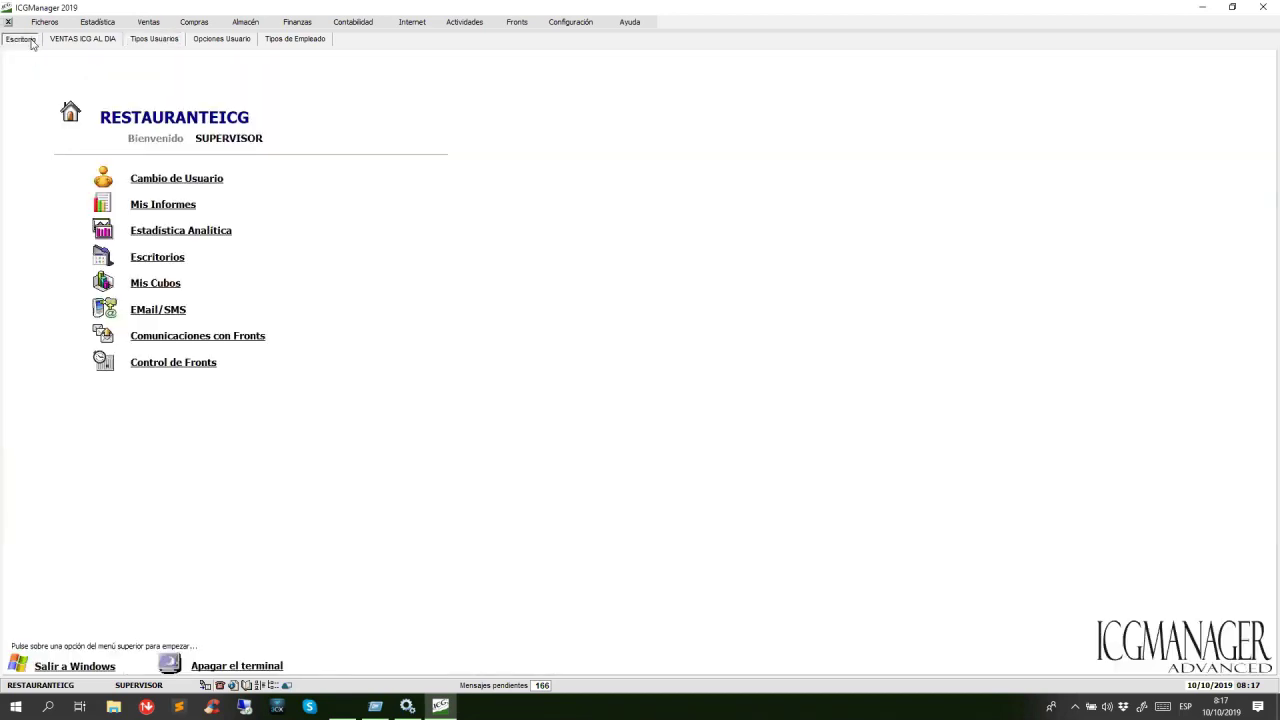
Log in as the restricted user with their password, choosing company RESTAURANTEICG.
left_click(184, 180)
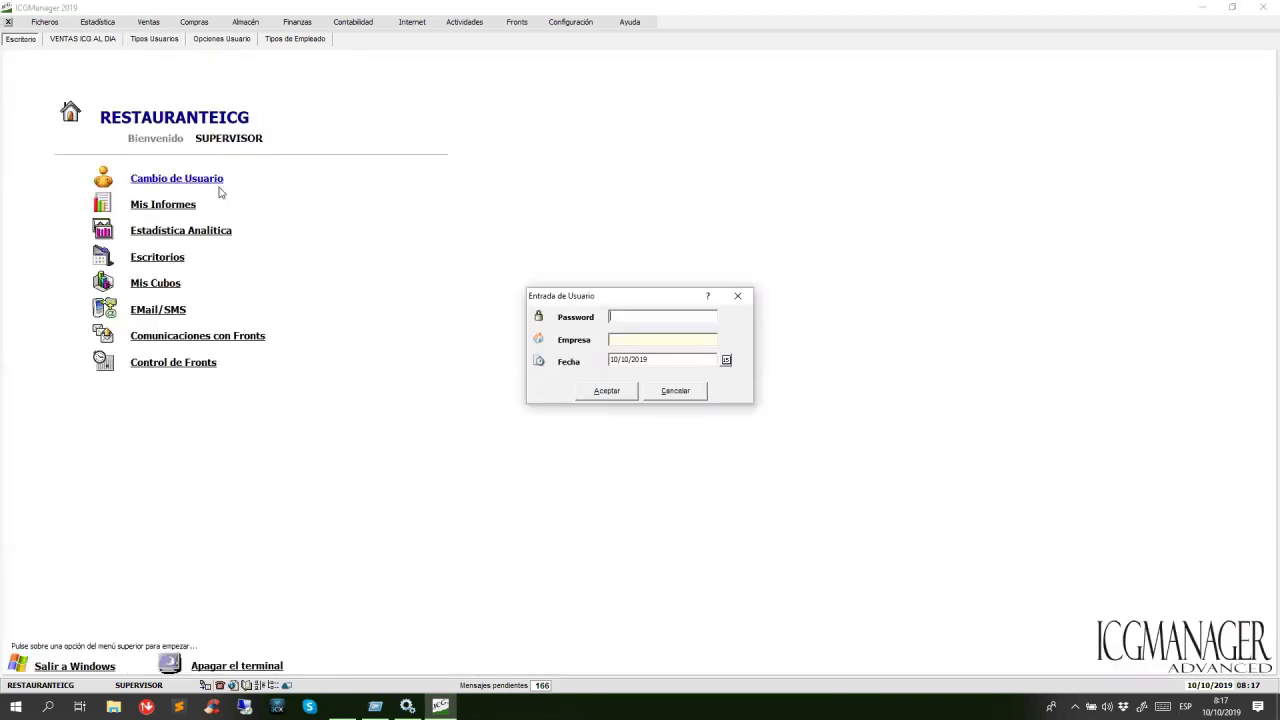
type("123")
left_click(603, 393)
left_click(727, 341)
double_click(609, 273)
left_click(614, 394)
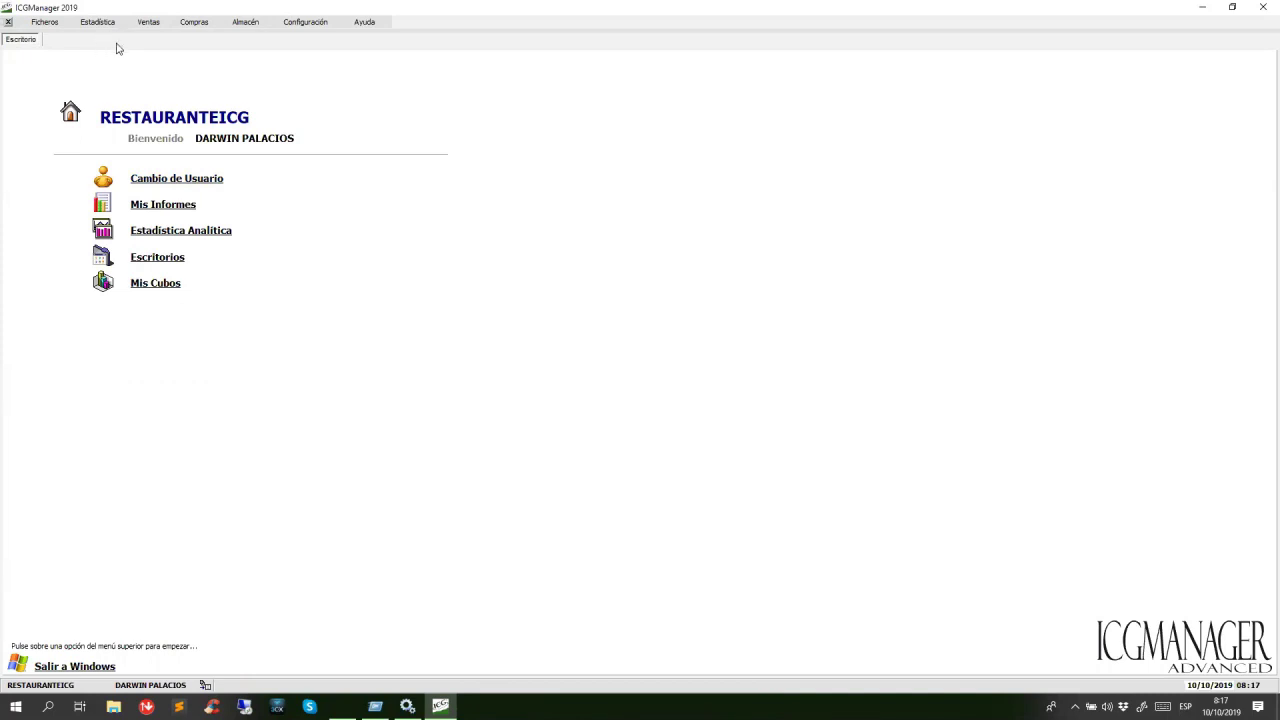
left_click(48, 23)
mouse_move(88, 54)
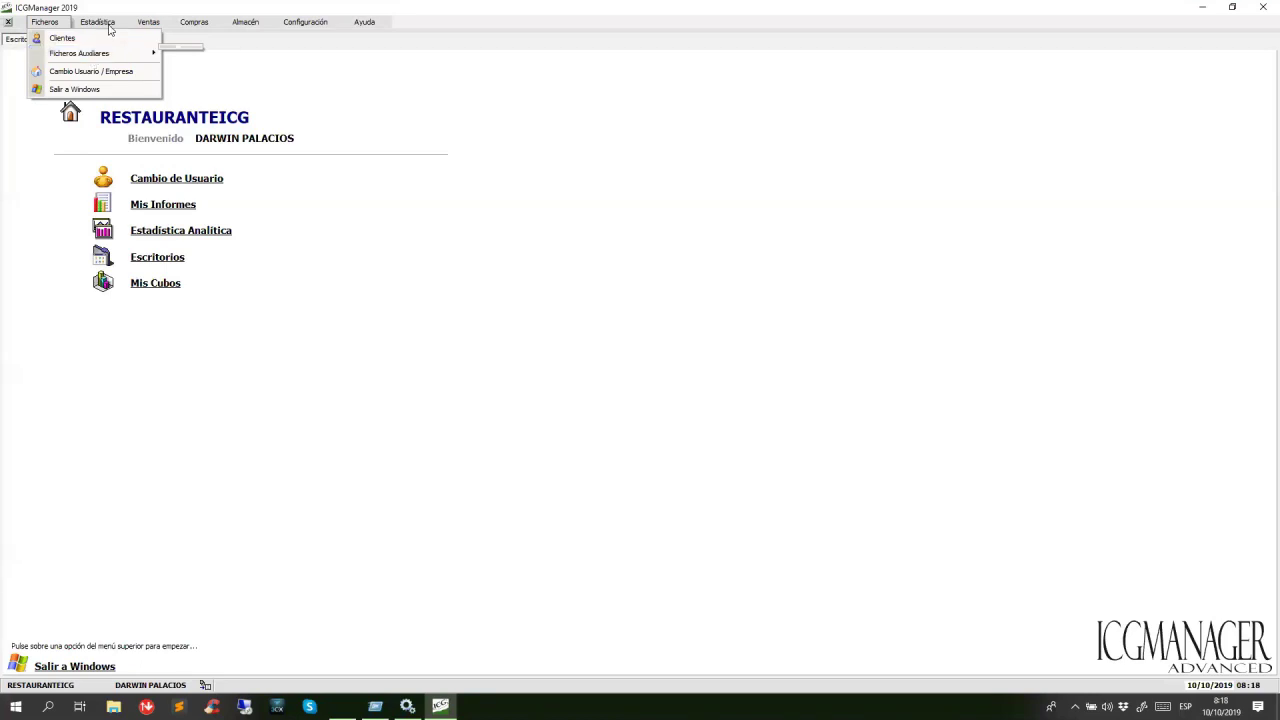
mouse_move(110, 28)
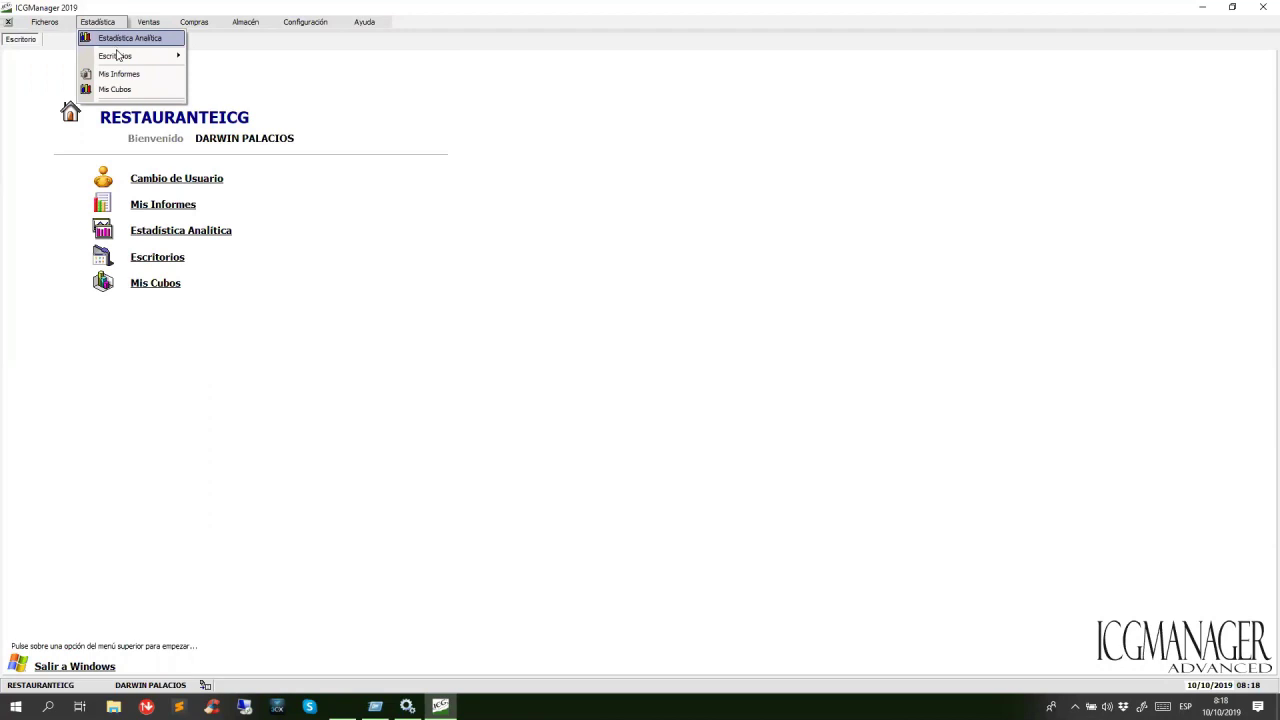
mouse_move(123, 65)
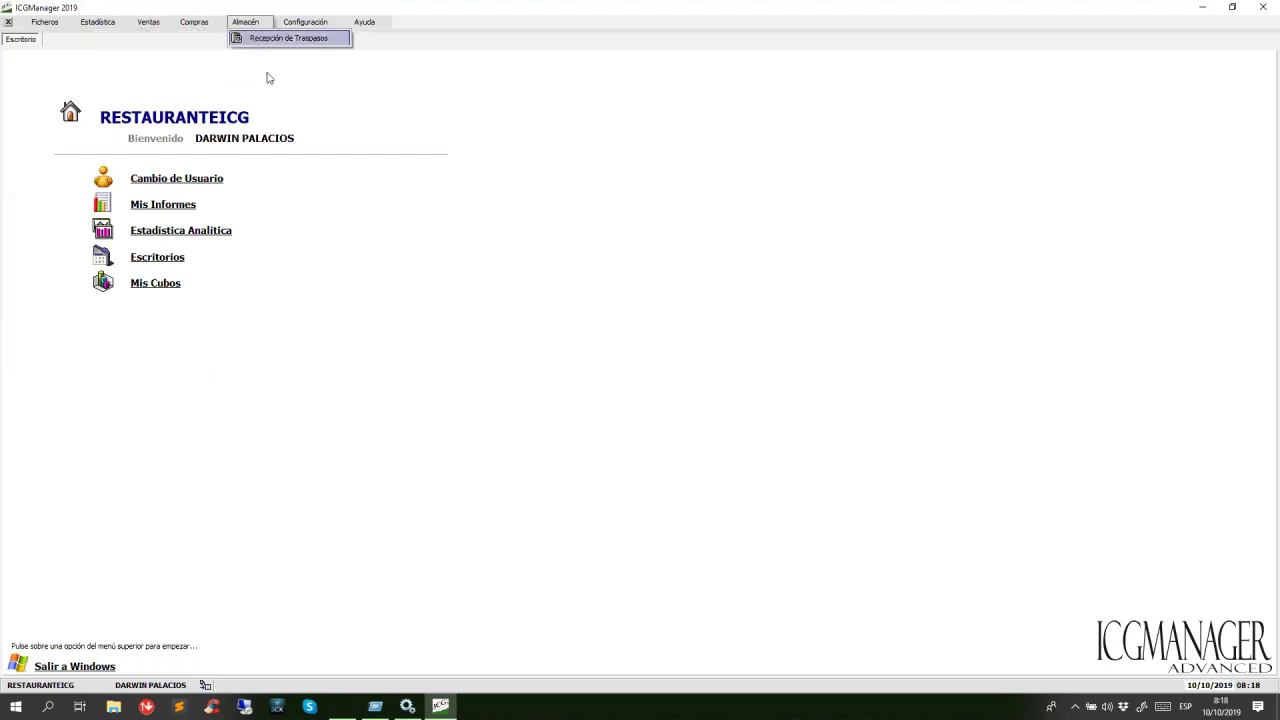
left_click(337, 116)
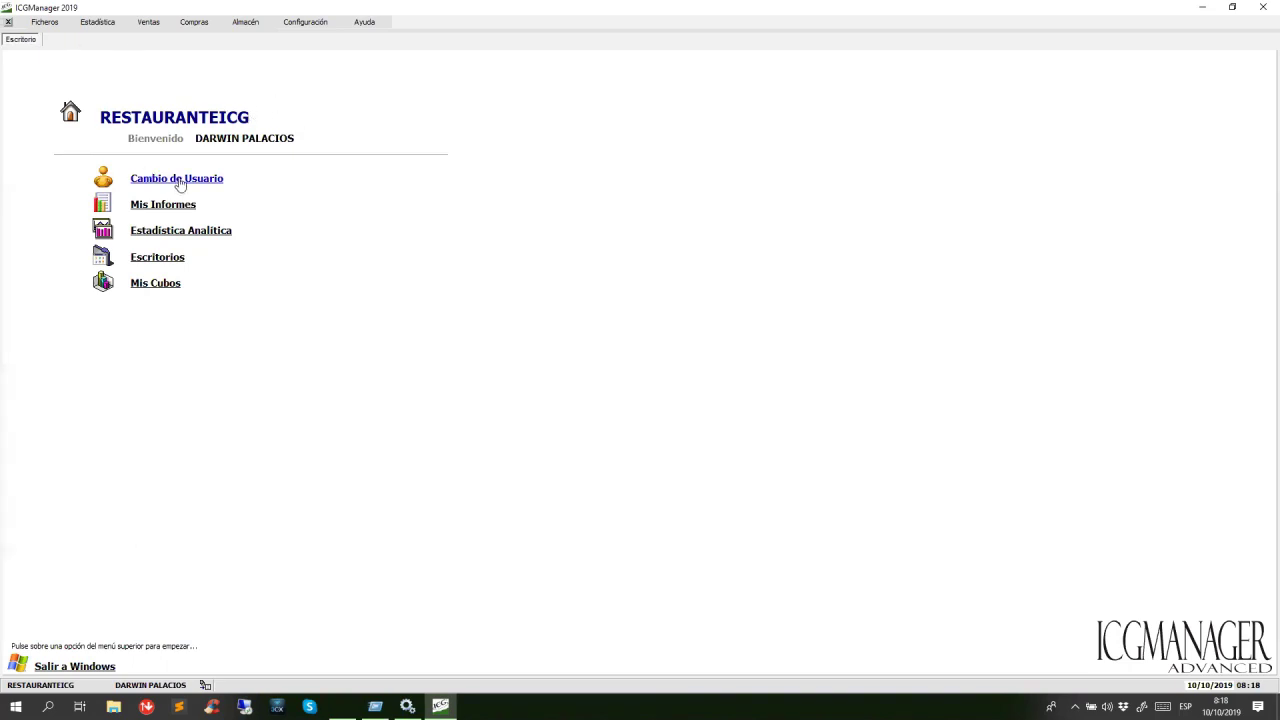
Log back in to RESTAURANTEICG as SUPERVISOR using the supervisor password.
left_click(245, 181)
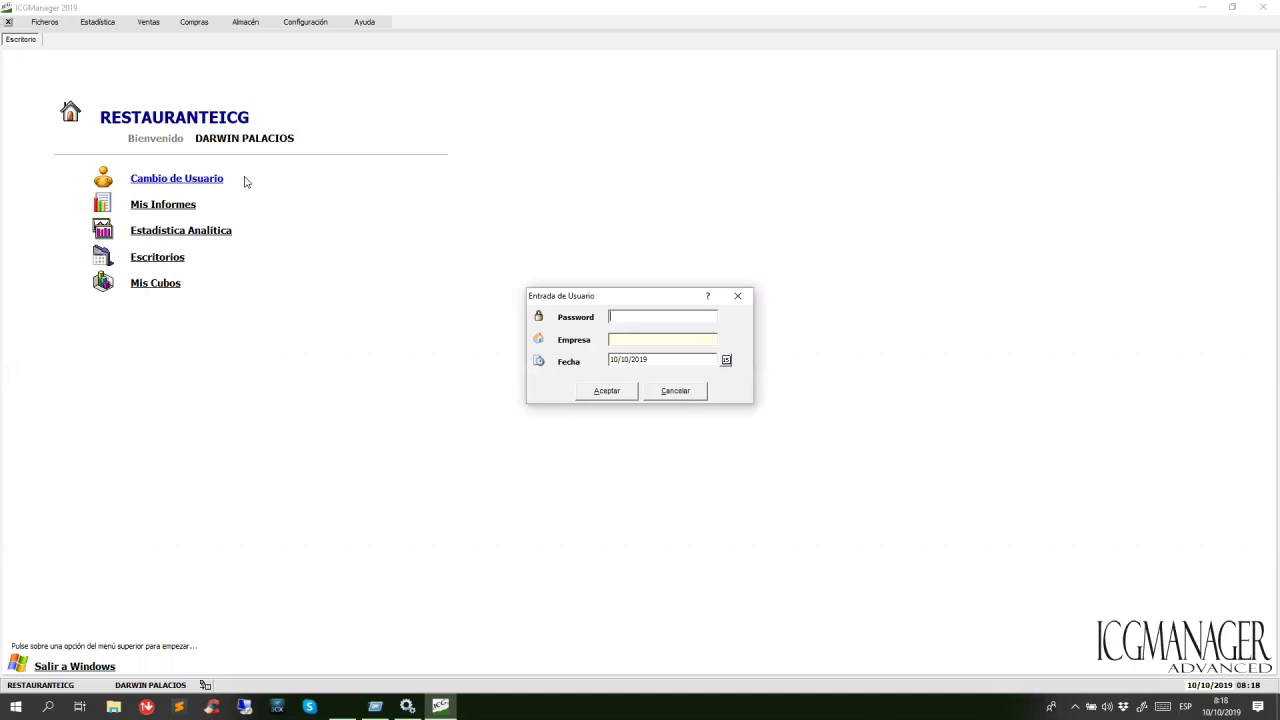
type("*****")
key("Tab")
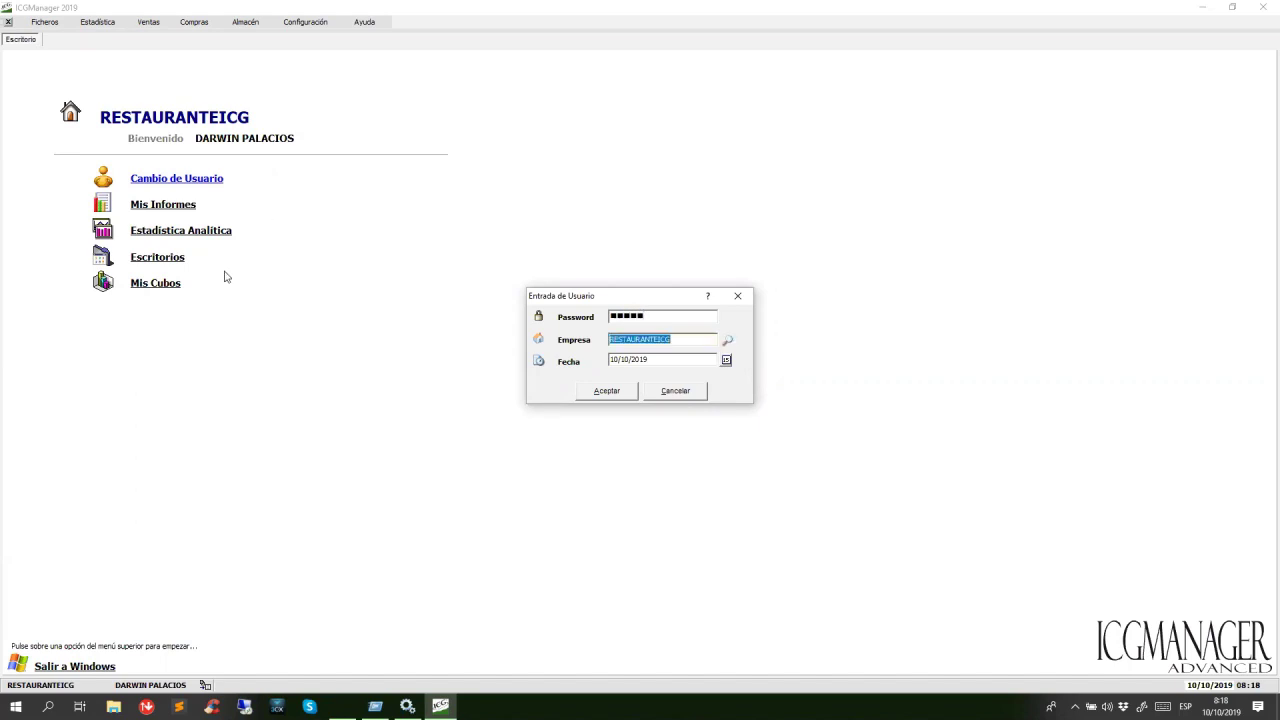
left_click(607, 391)
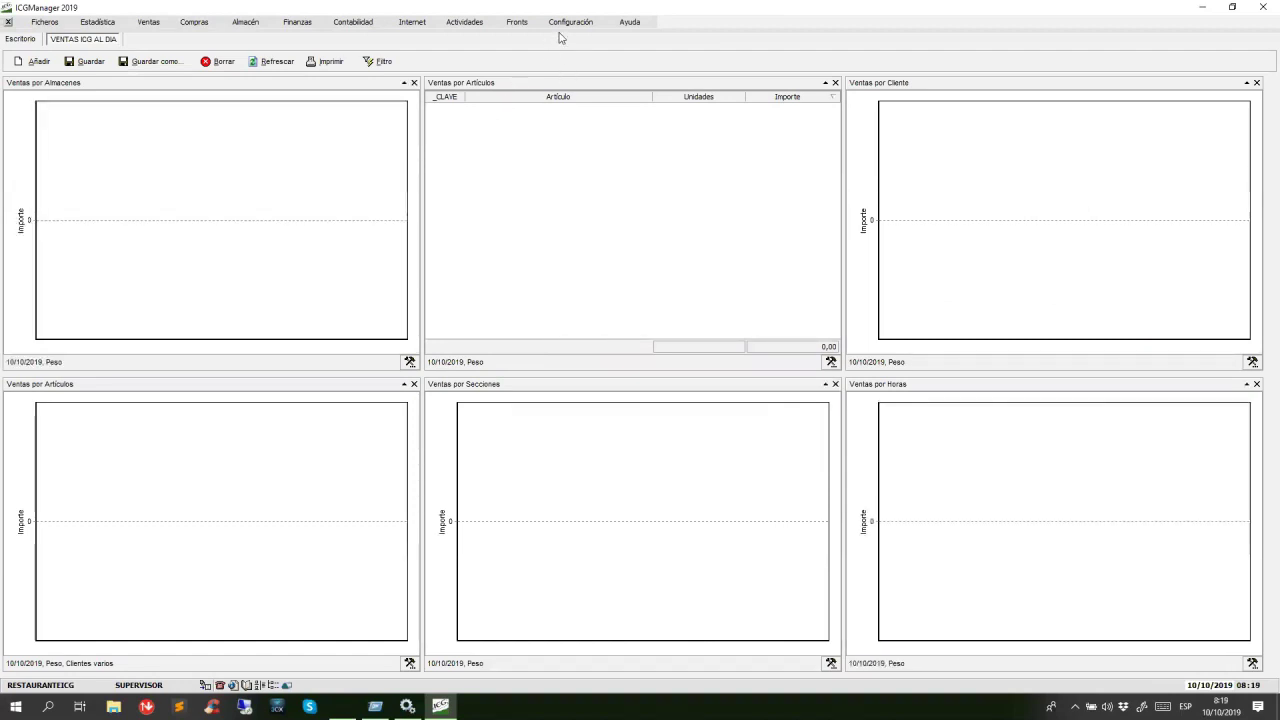
Open Configuración > Usuarios to show the SUPERVISOR user's details.
left_click(569, 22)
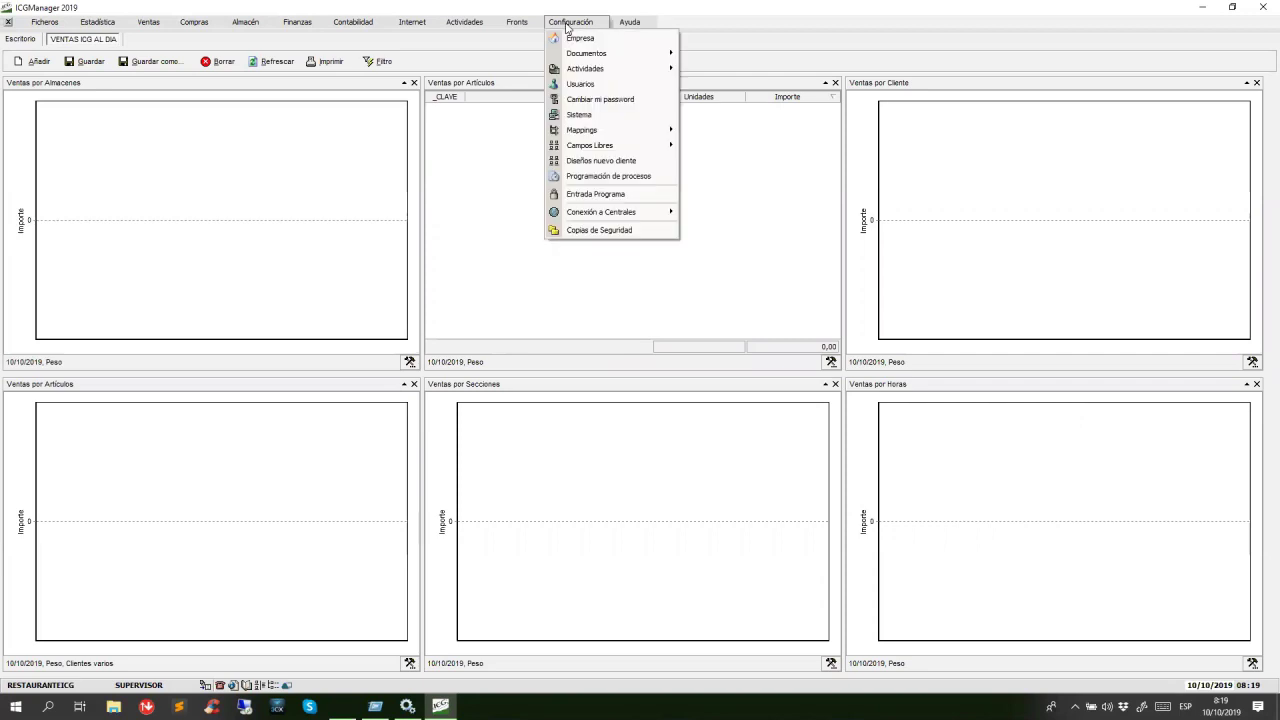
left_click(588, 86)
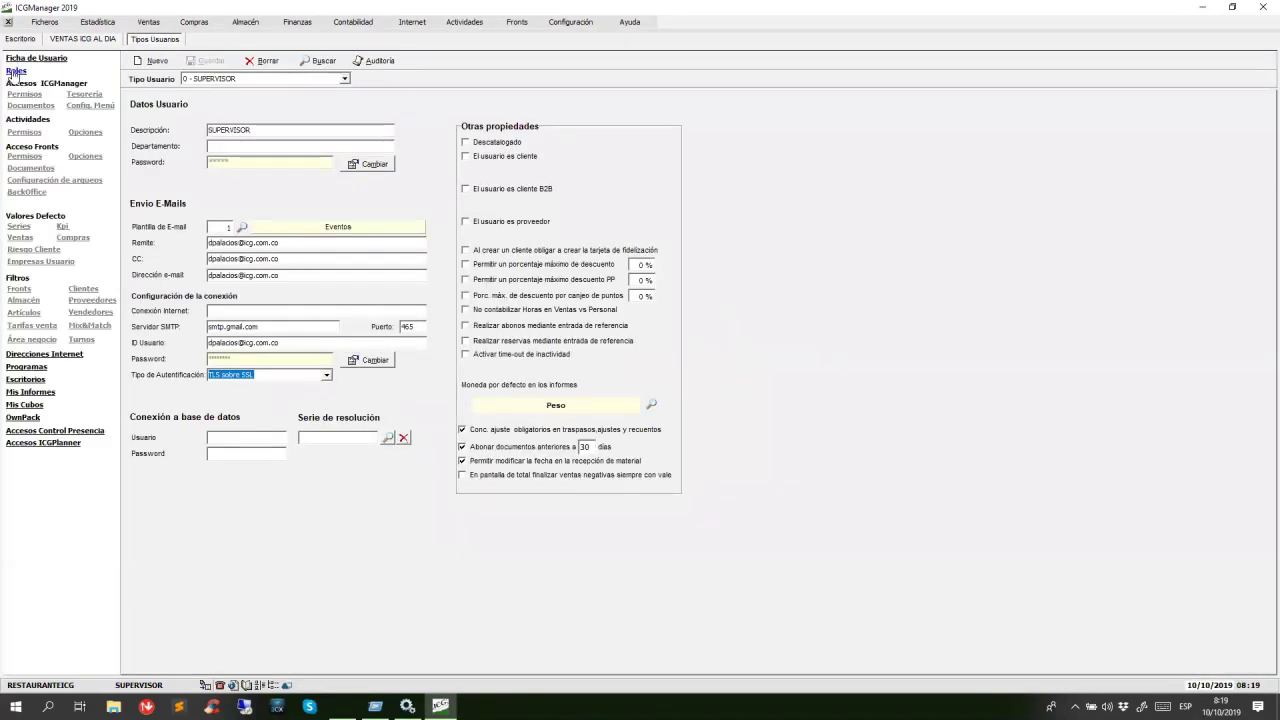
Review the role assignments of user type 2, then minimize ICGManager.
left_click(15, 73)
left_click(345, 79)
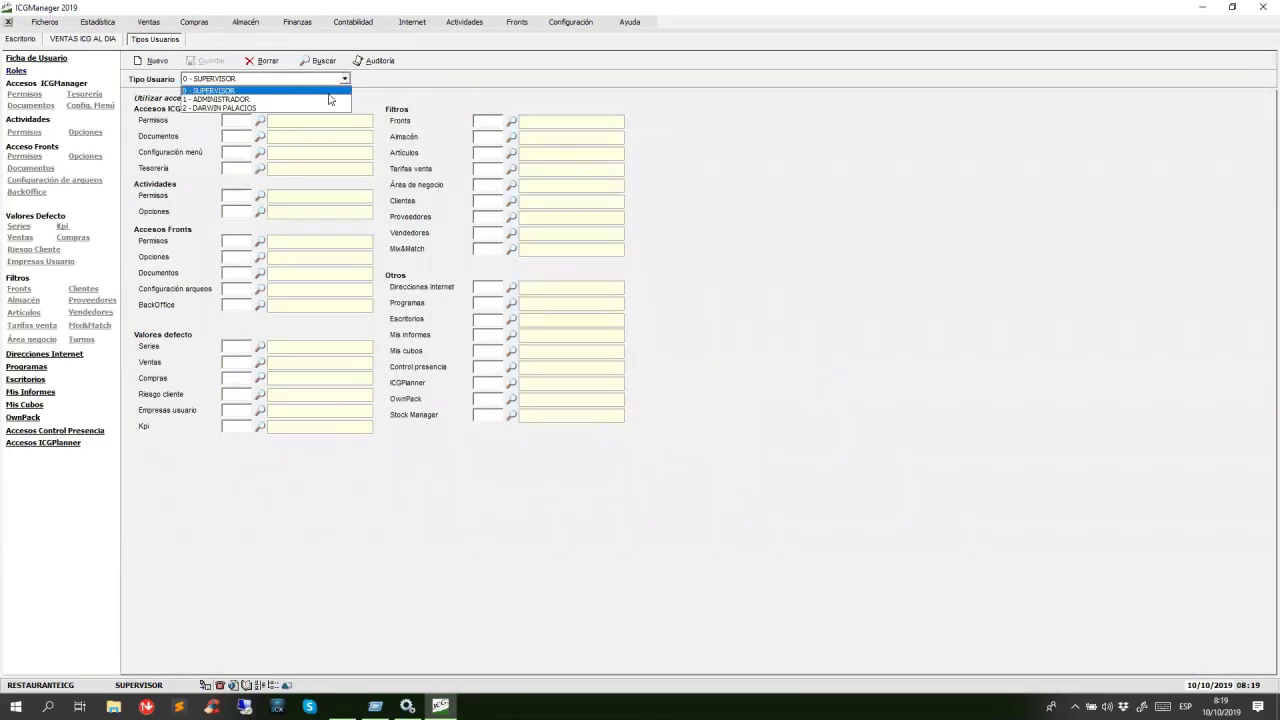
left_click(328, 108)
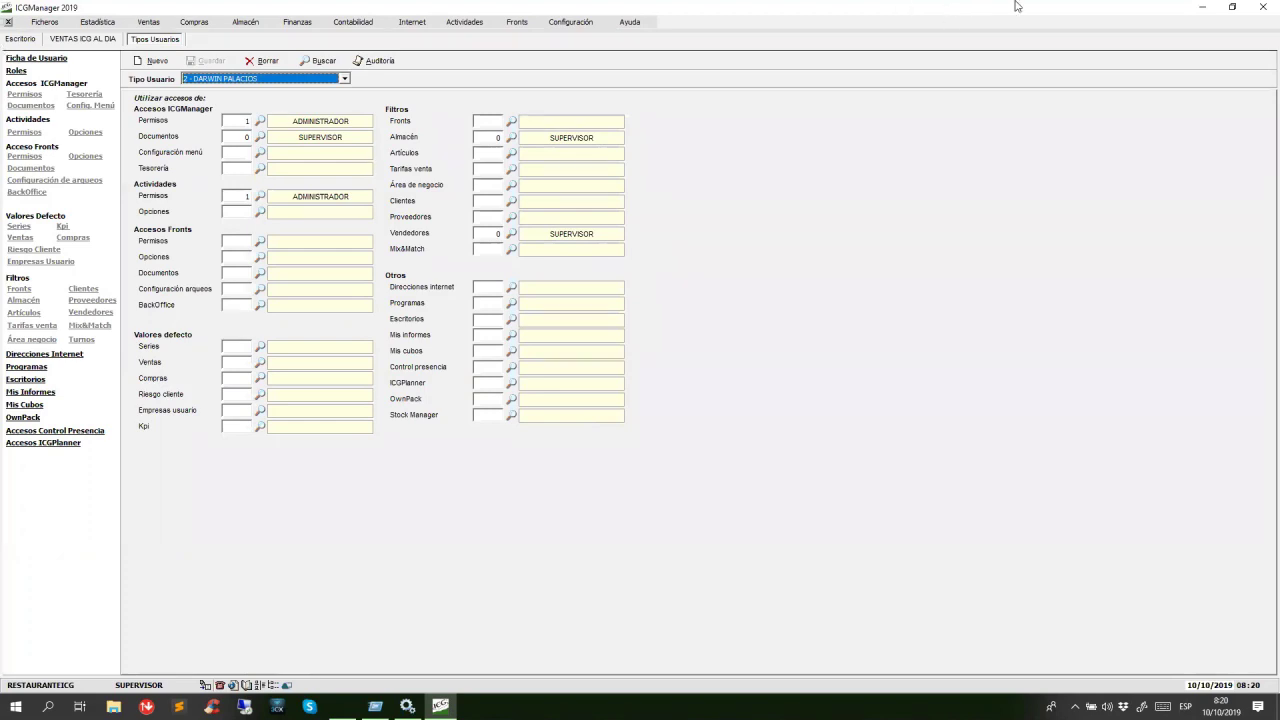
left_click(1204, 10)
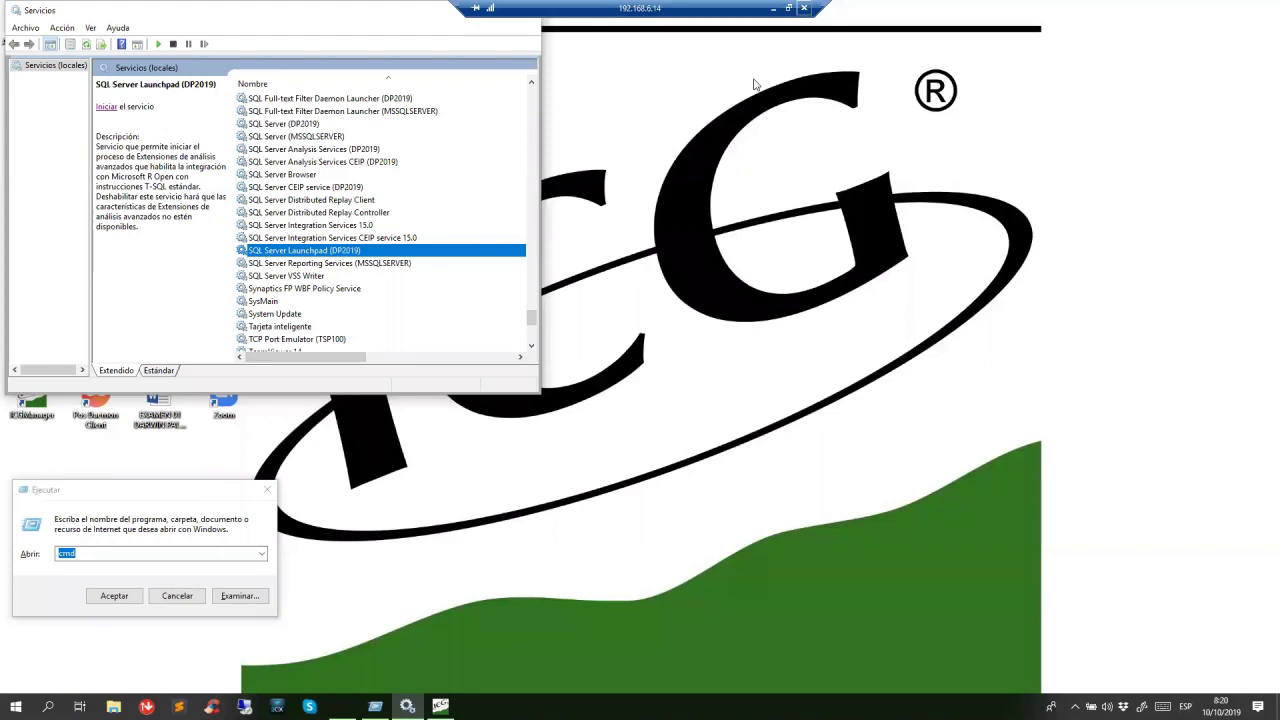
Disconnect the first remote session and switch back to the other Remote Desktop window running ICGManager.
left_click(803, 8)
left_click(690, 386)
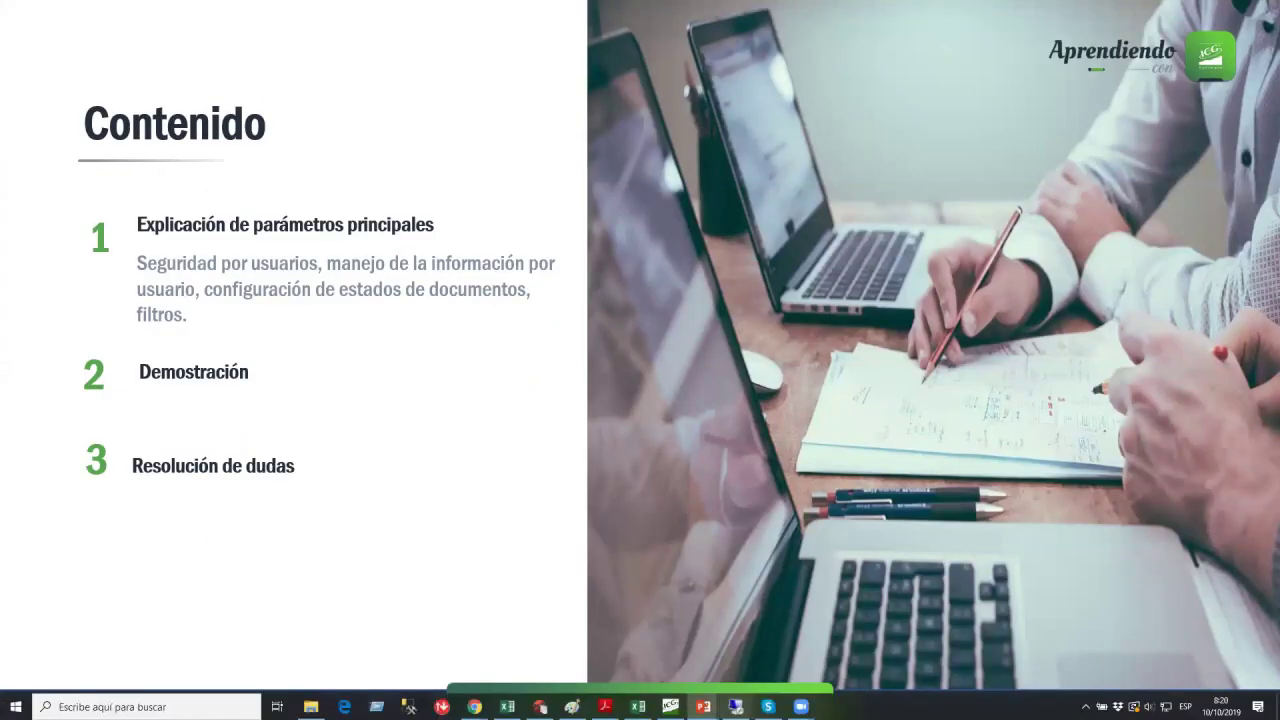
key("super")
mouse_move(735, 706)
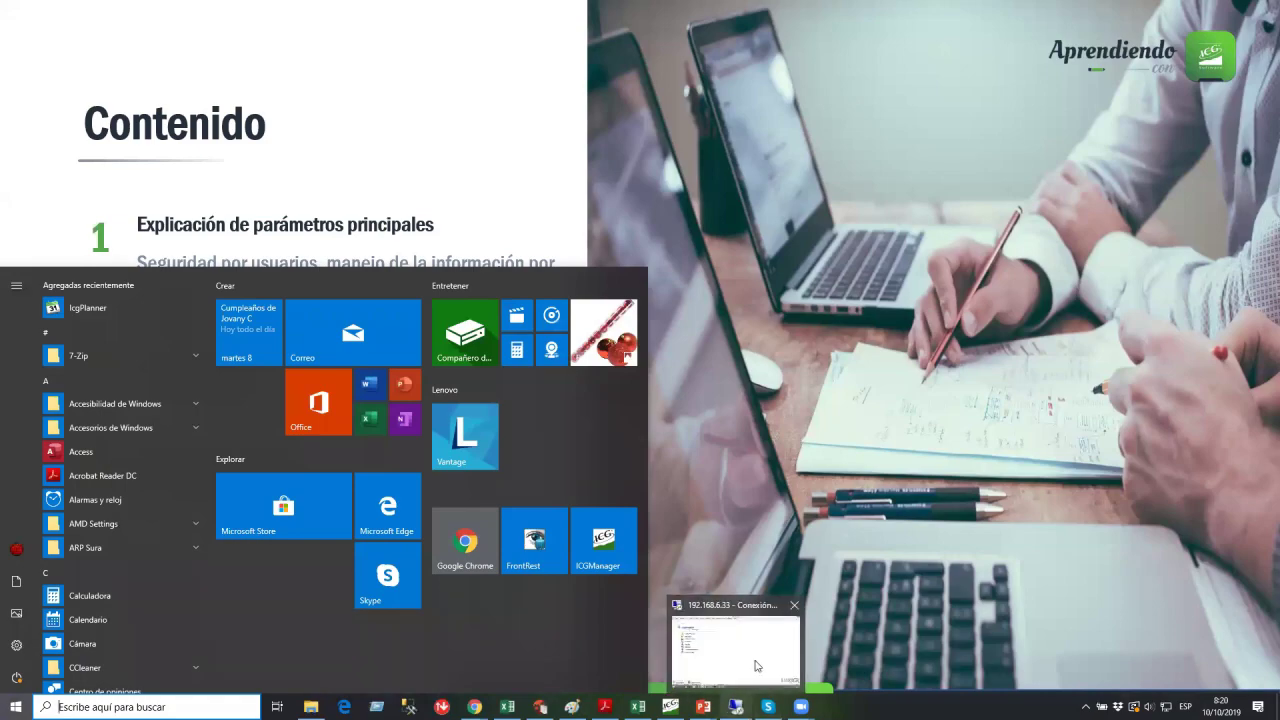
left_click(756, 648)
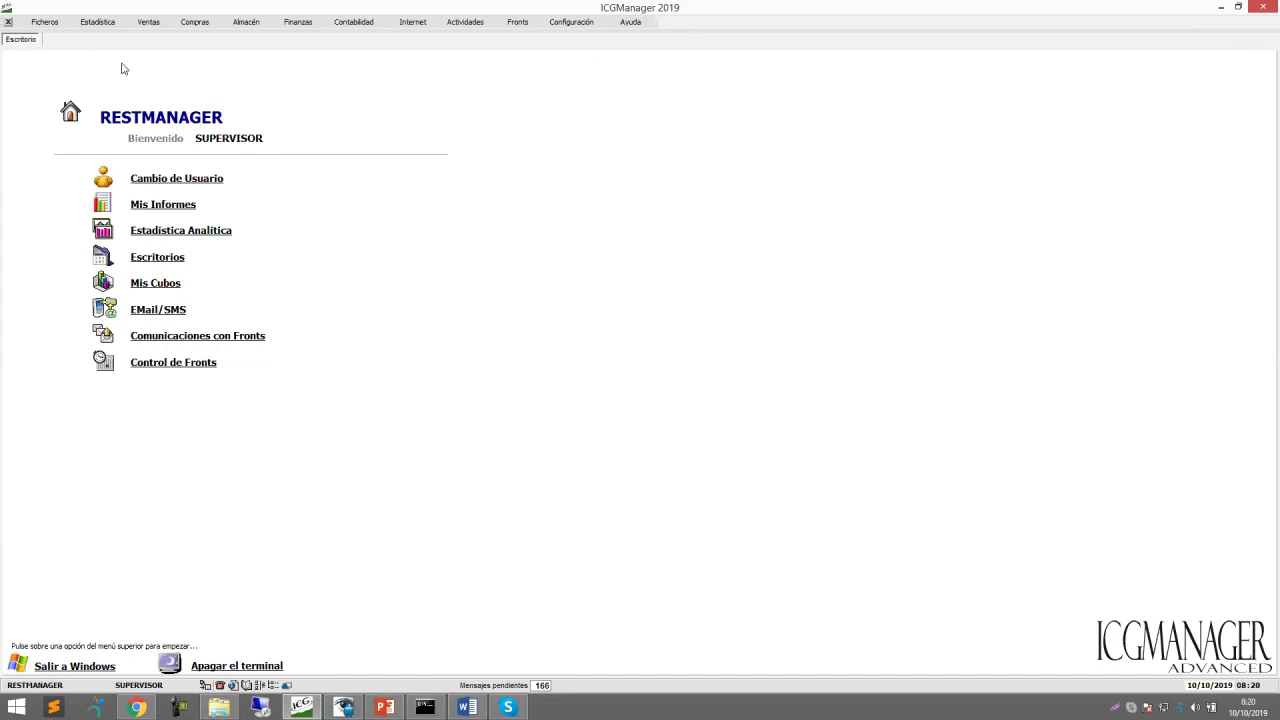
Browse the Ficheros and Estadística menus, then open Configuración > Usuarios showing 0 - SUPERVISOR.
left_click(45, 22)
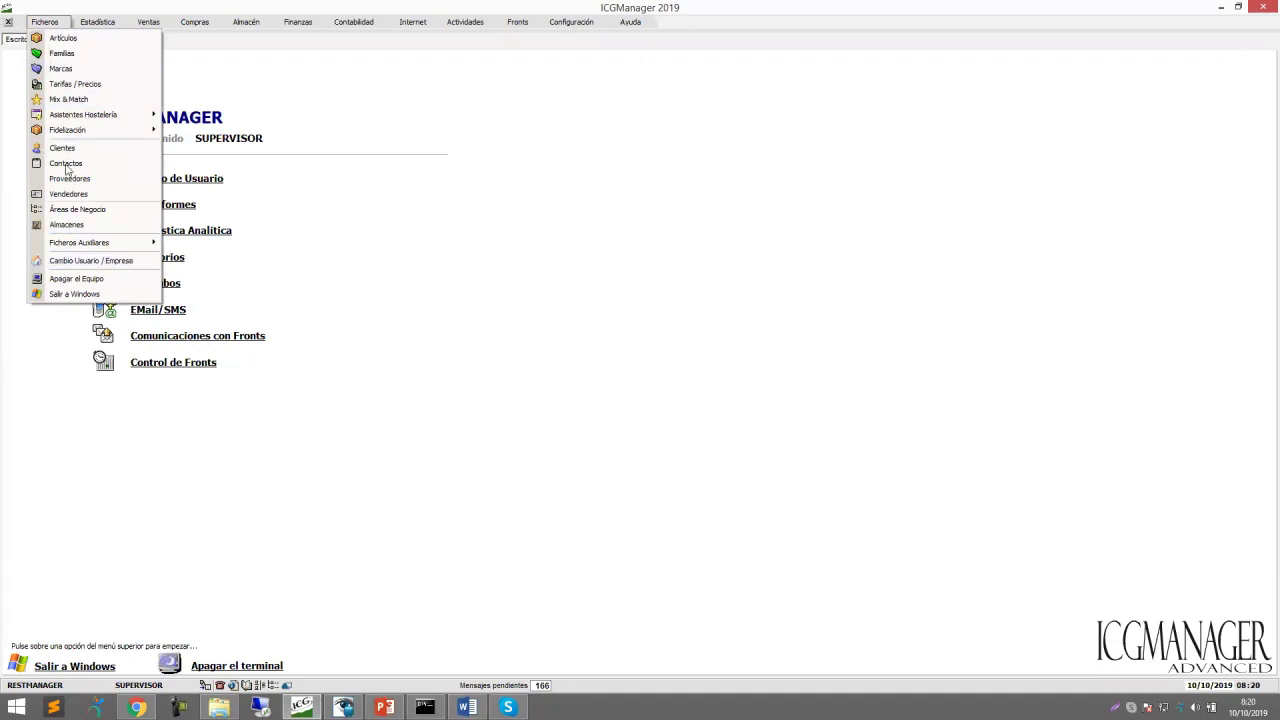
mouse_move(97, 26)
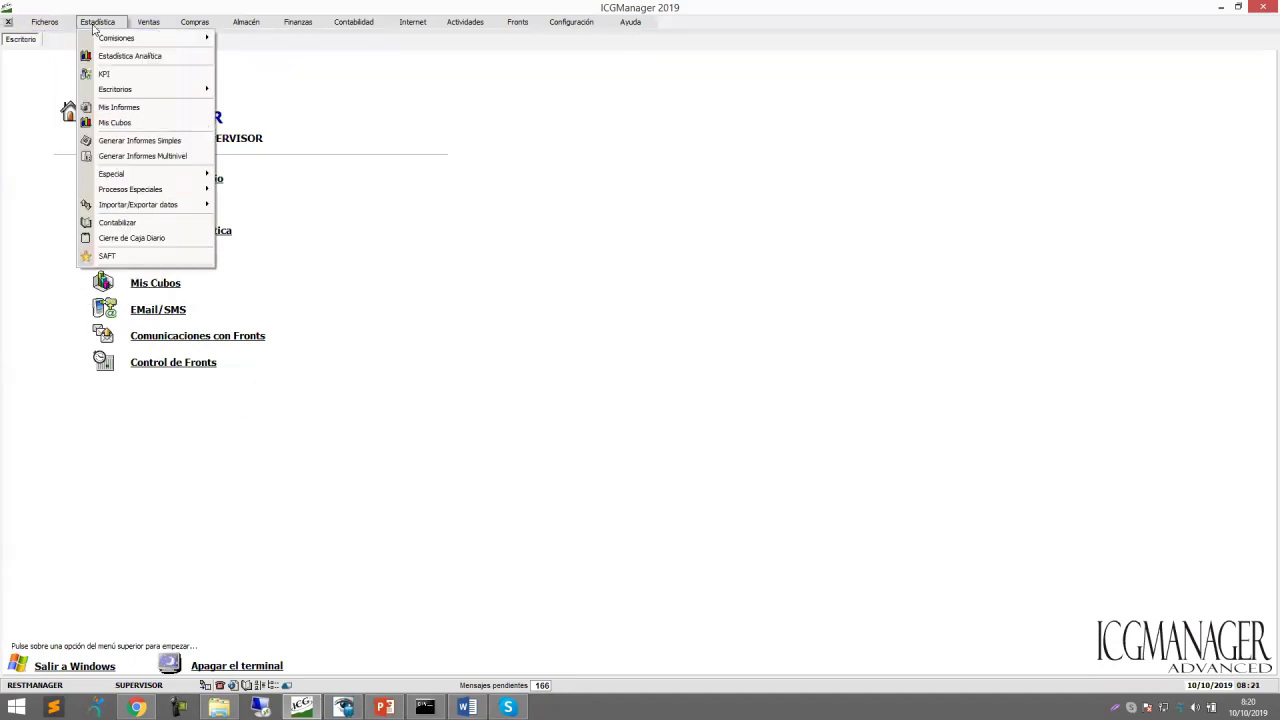
left_click(370, 96)
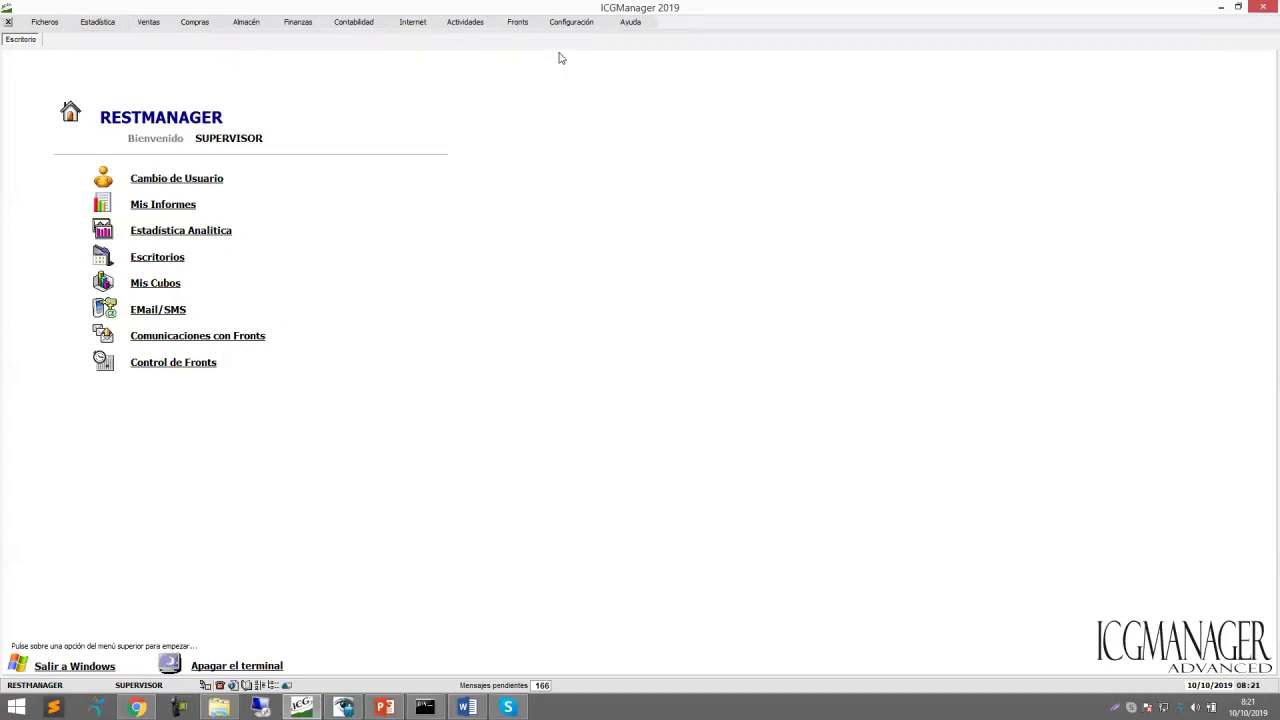
left_click(583, 27)
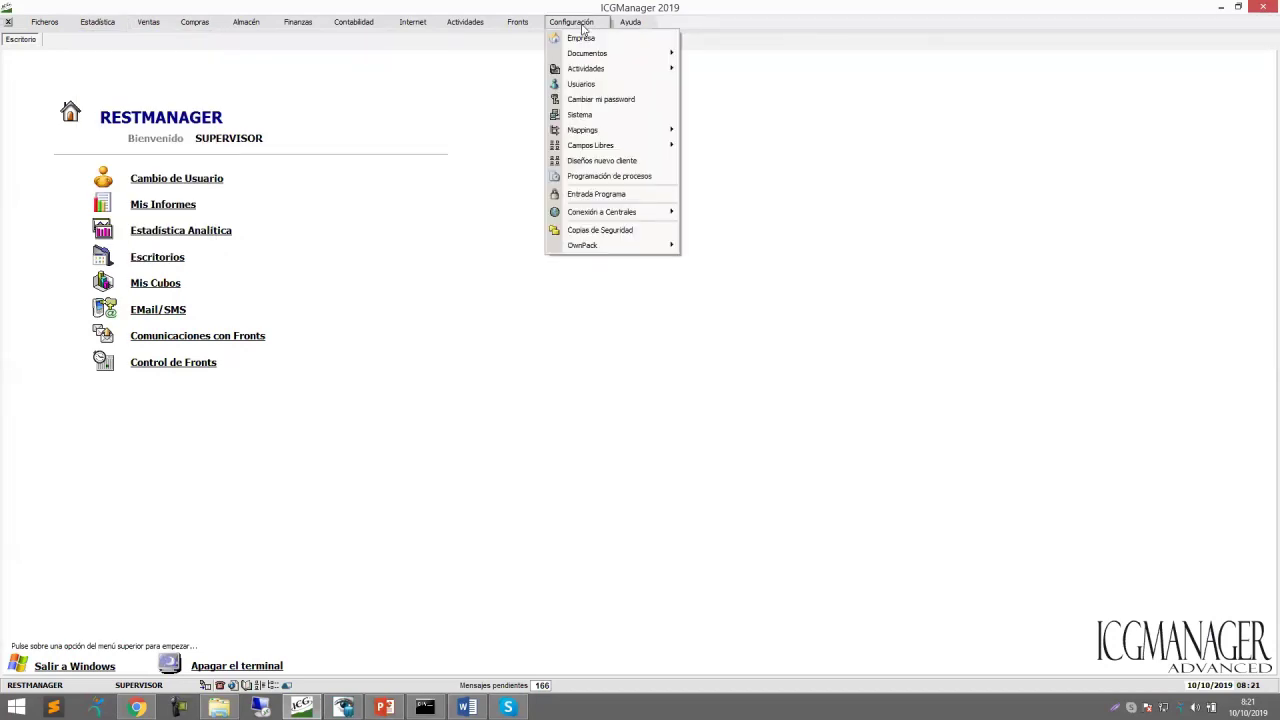
left_click(603, 88)
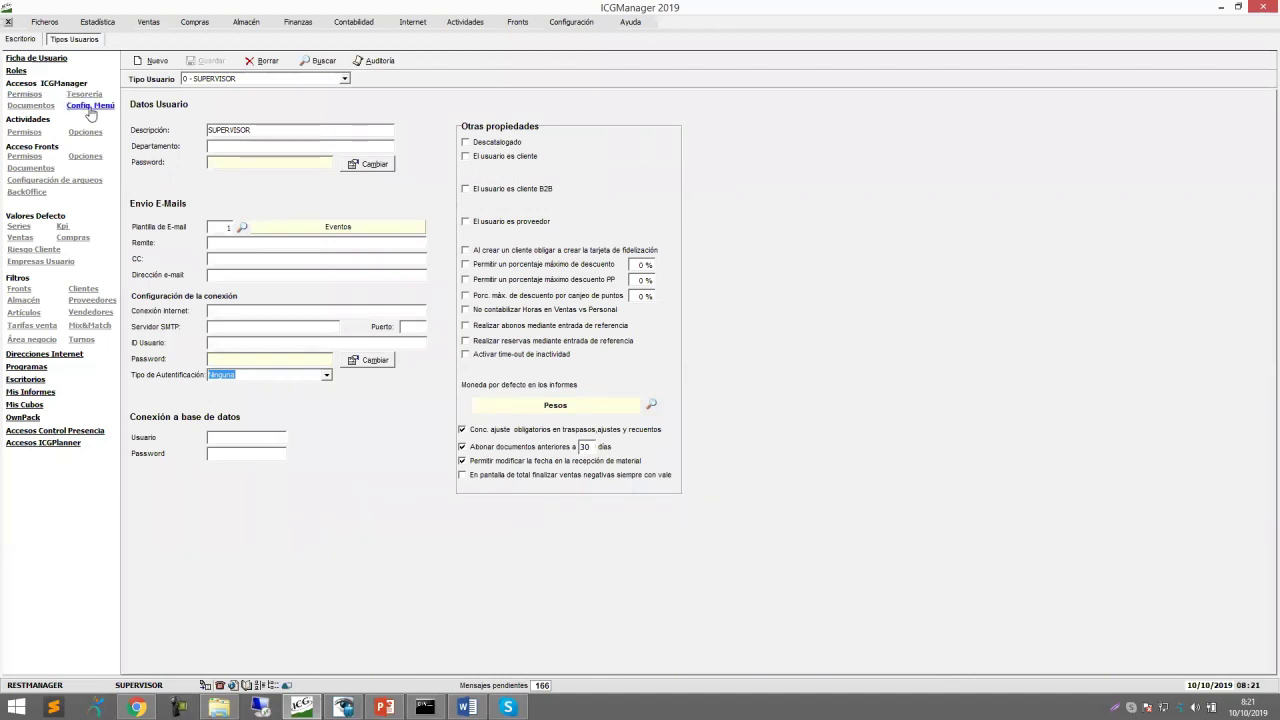
Open Config. Menú, select user type 1, then return to the Escritorio welcome page.
left_click(90, 108)
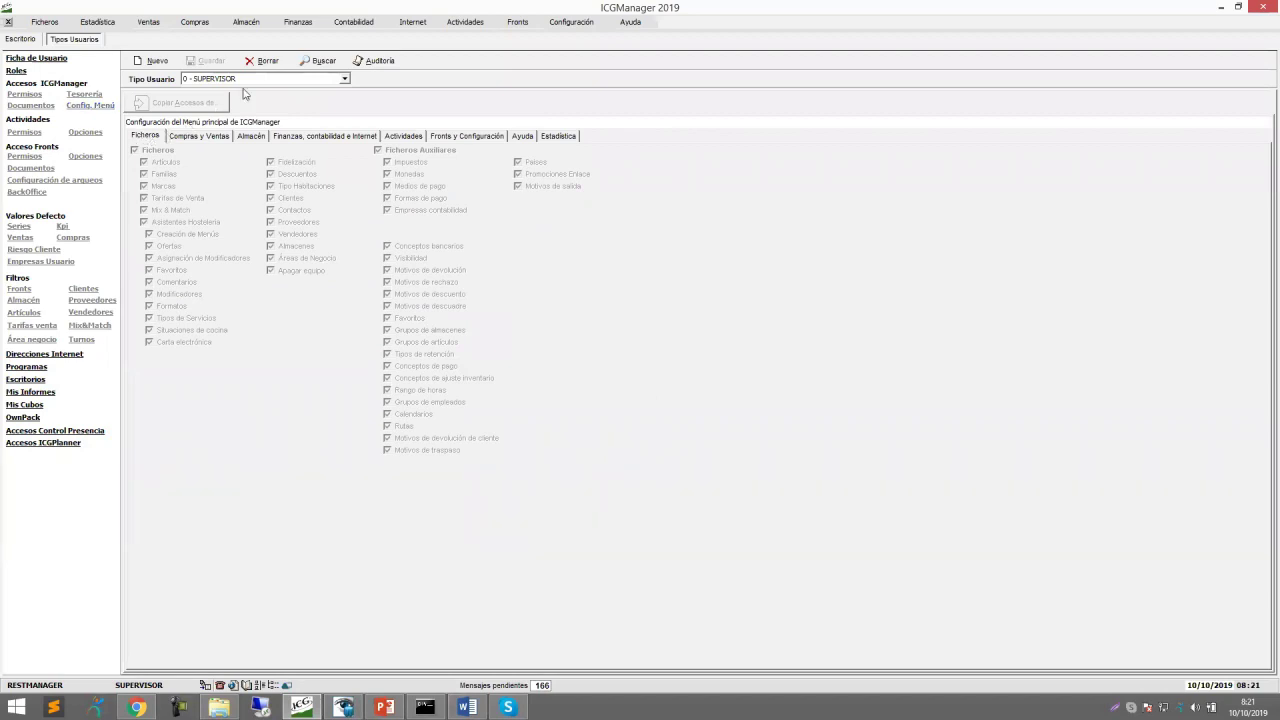
left_click(345, 80)
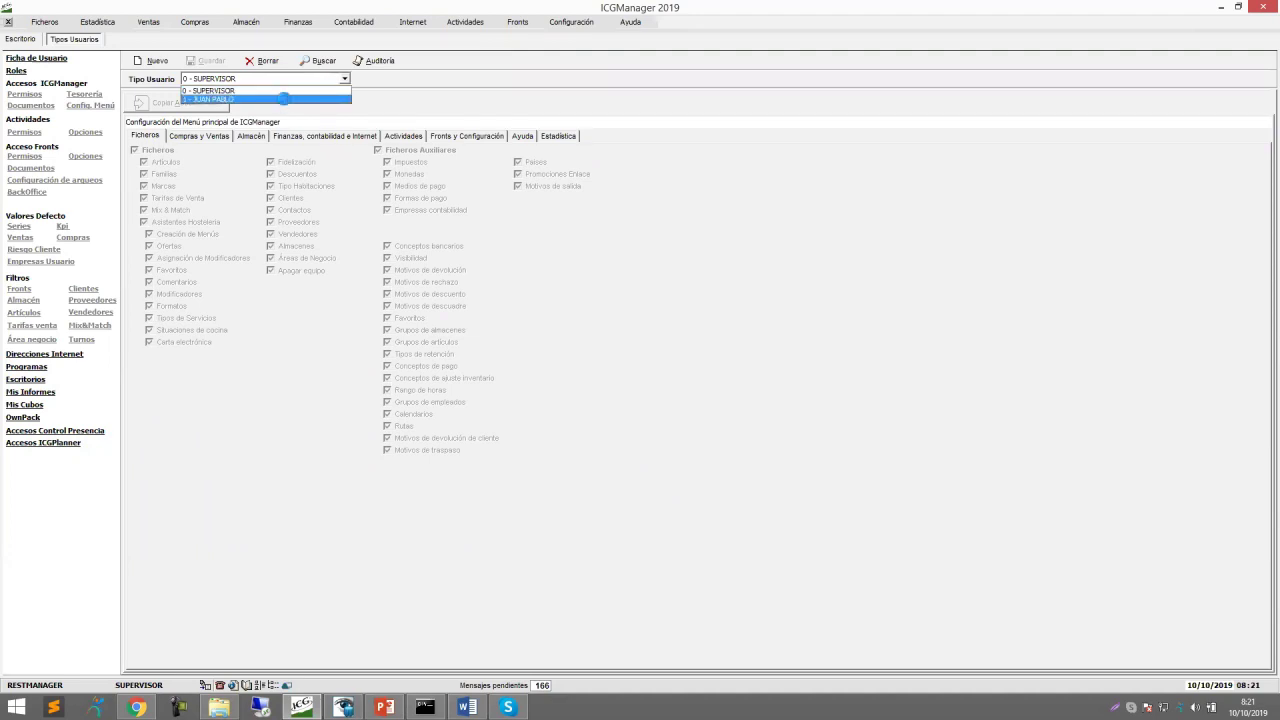
left_click(284, 99)
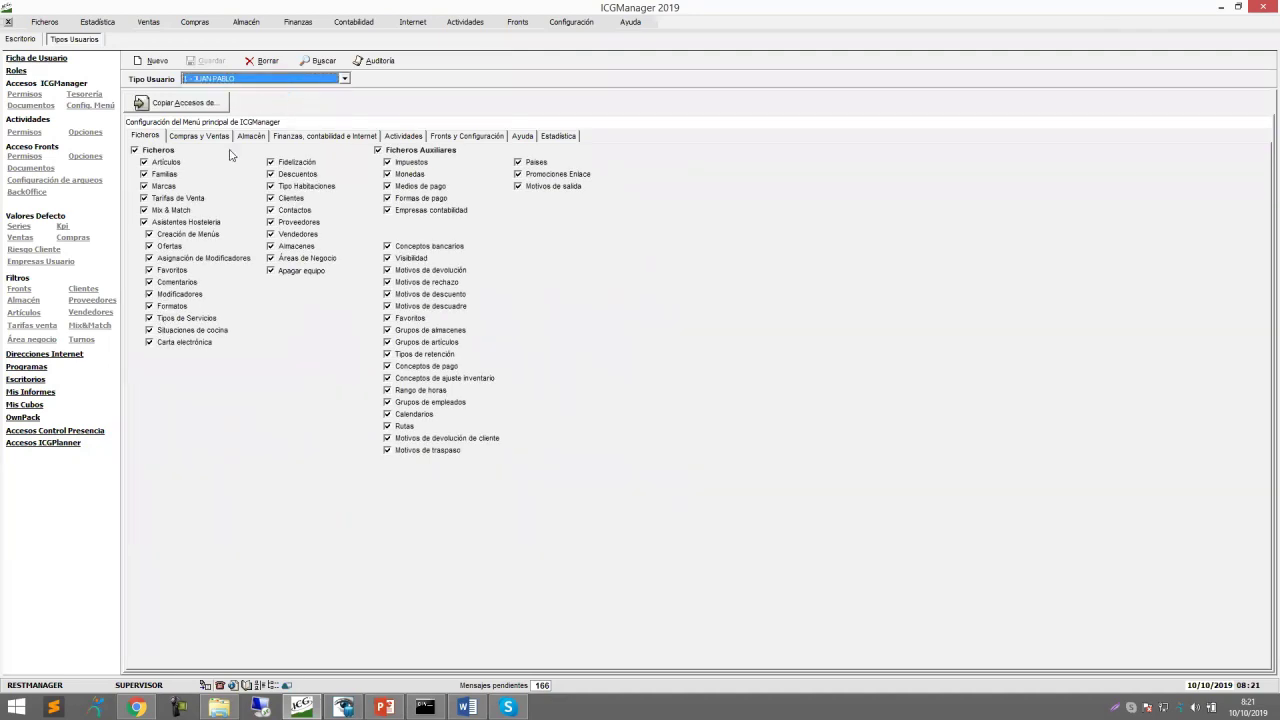
left_click(28, 40)
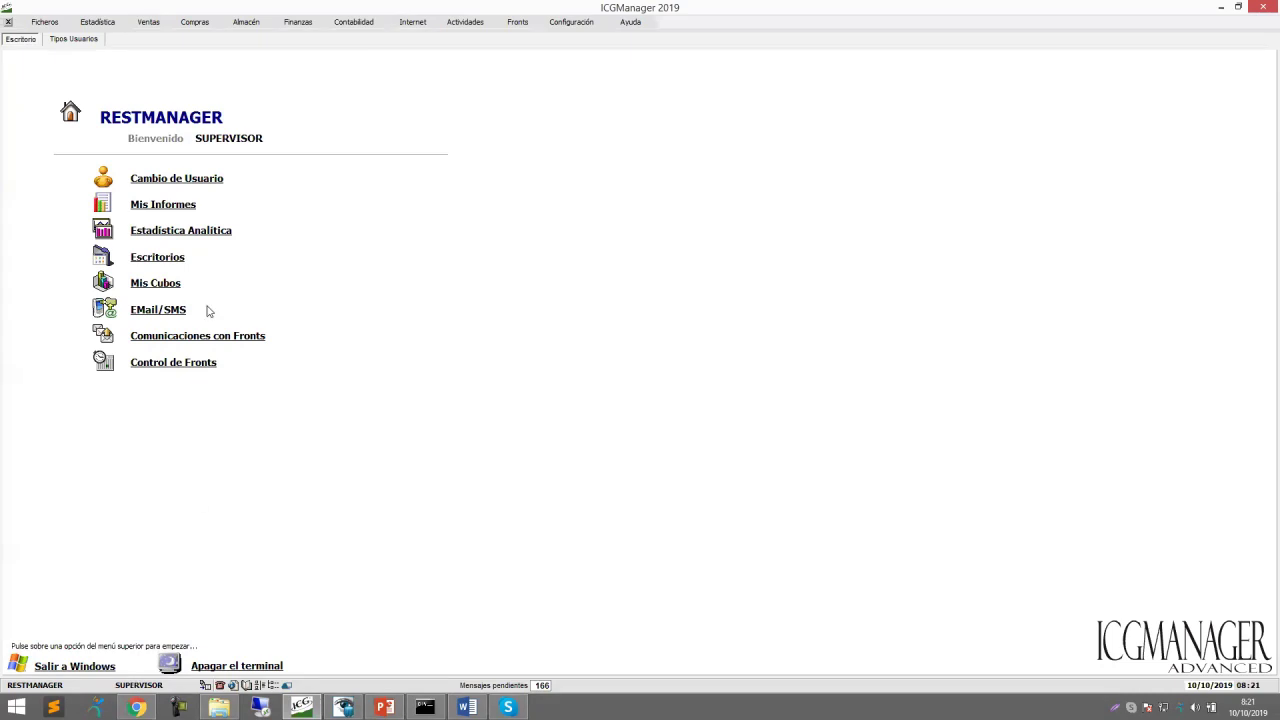
Use Cambio de Usuario to log in as user type 1 with that user's password.
left_click(194, 181)
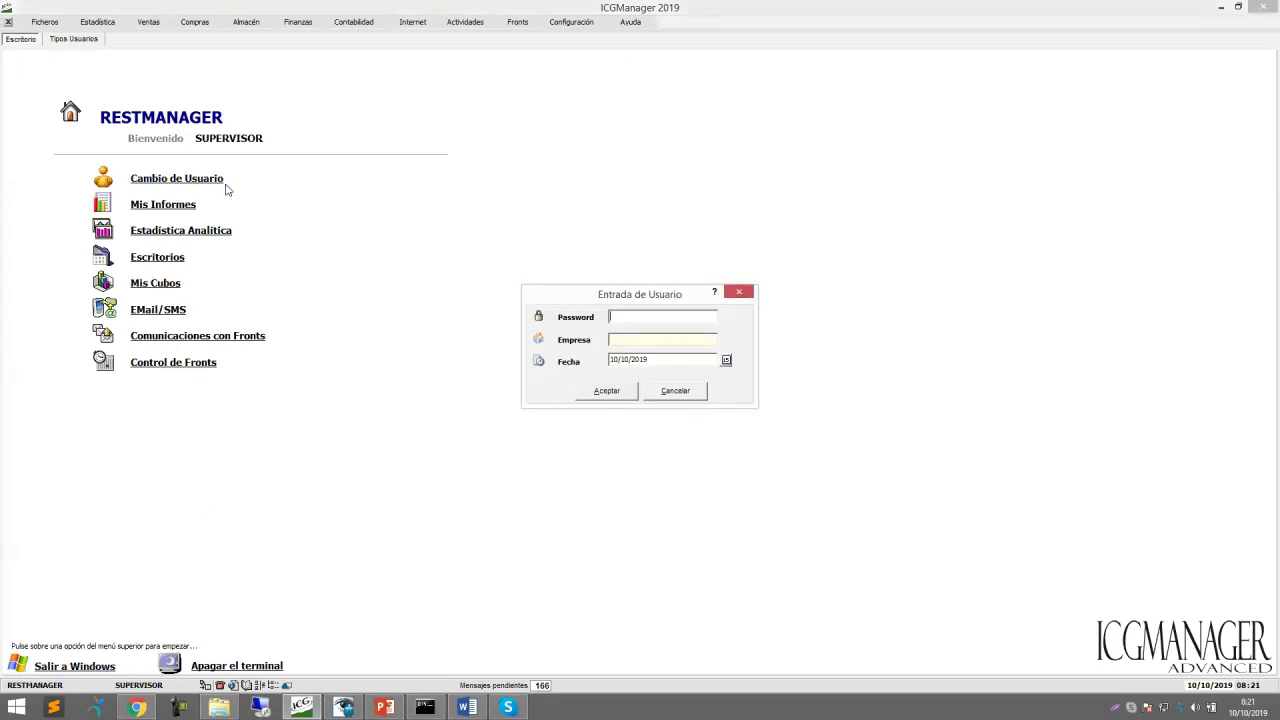
type("***")
key("Tab")
left_click(594, 391)
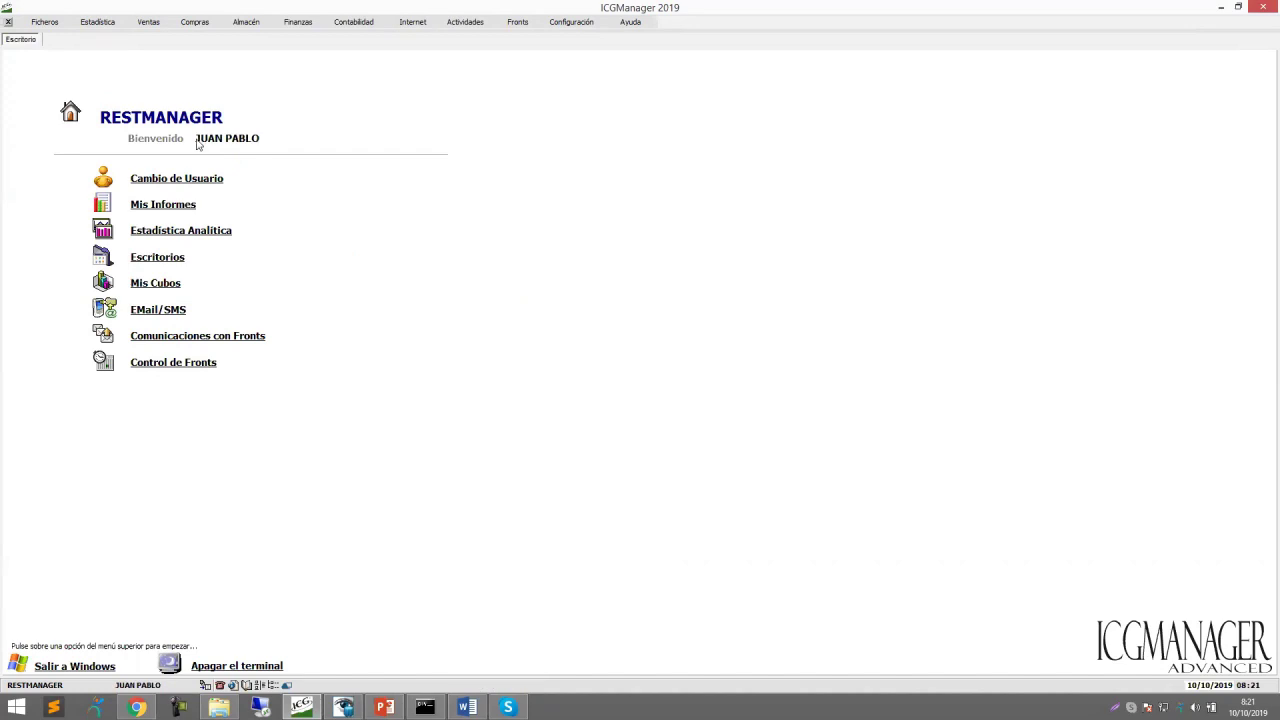
Check the Ficheros, Estadística and Ventas menus available to the new user.
left_click(44, 22)
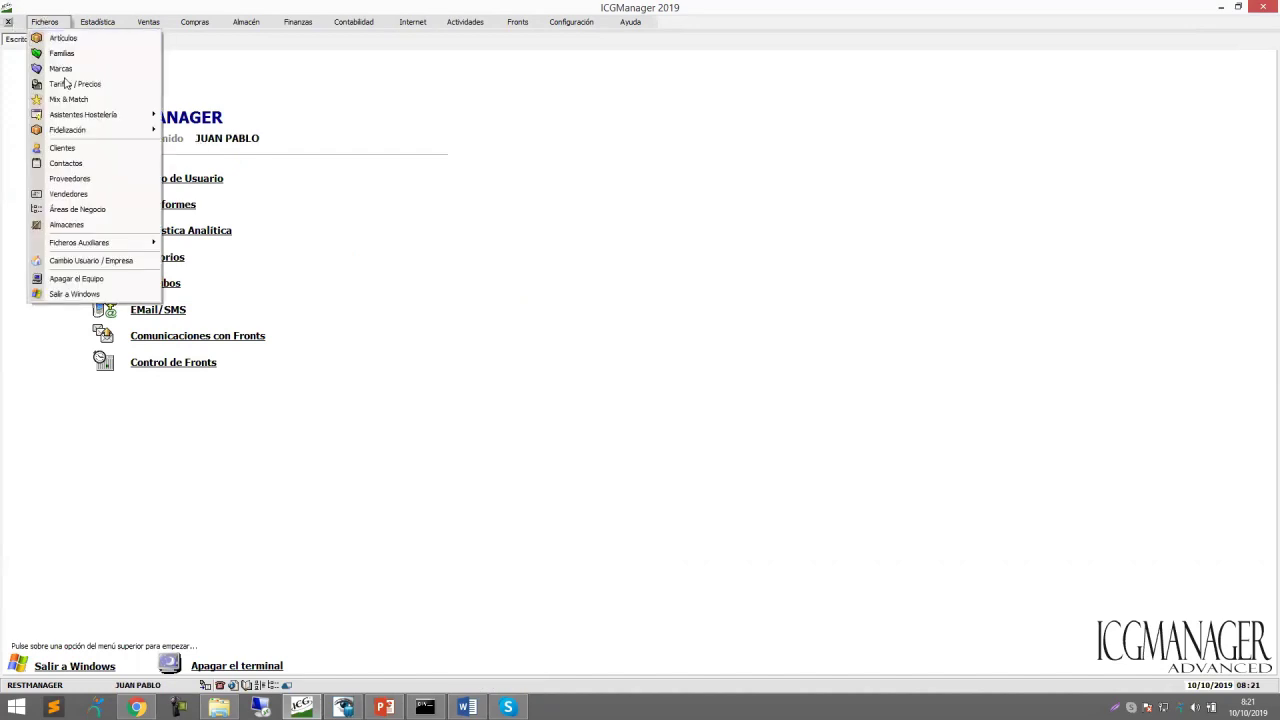
left_click(98, 26)
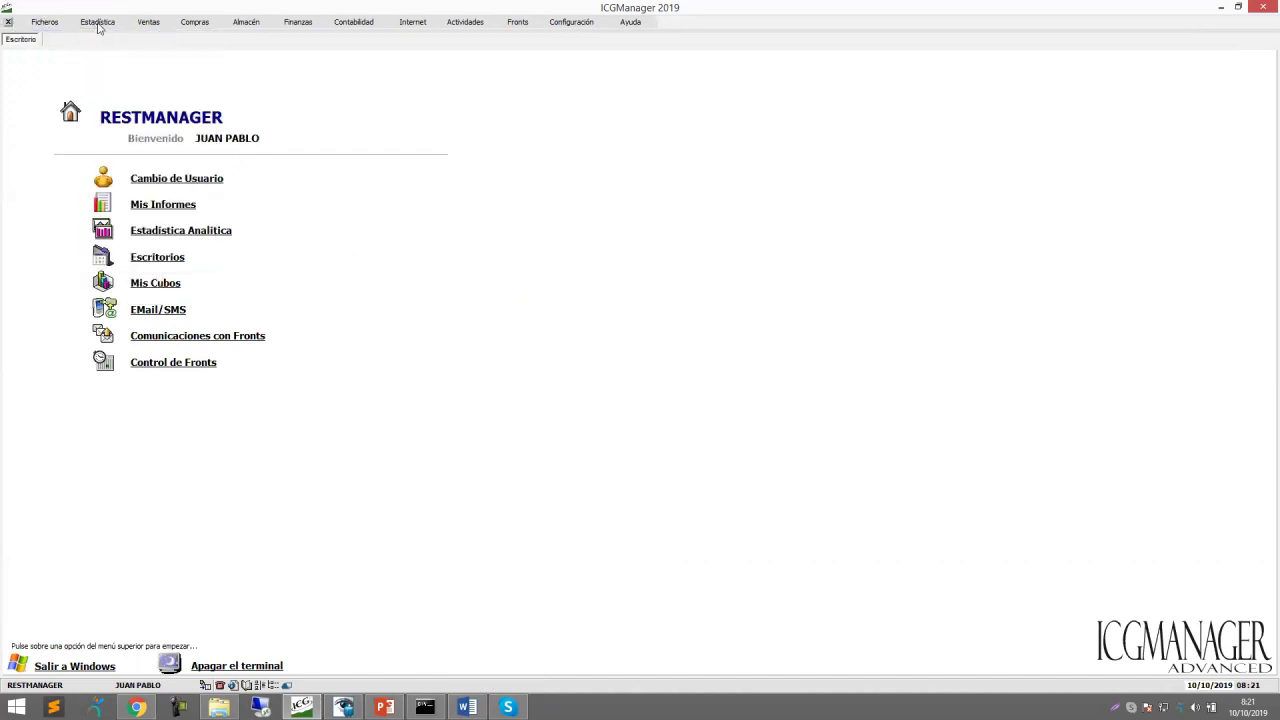
left_click(104, 22)
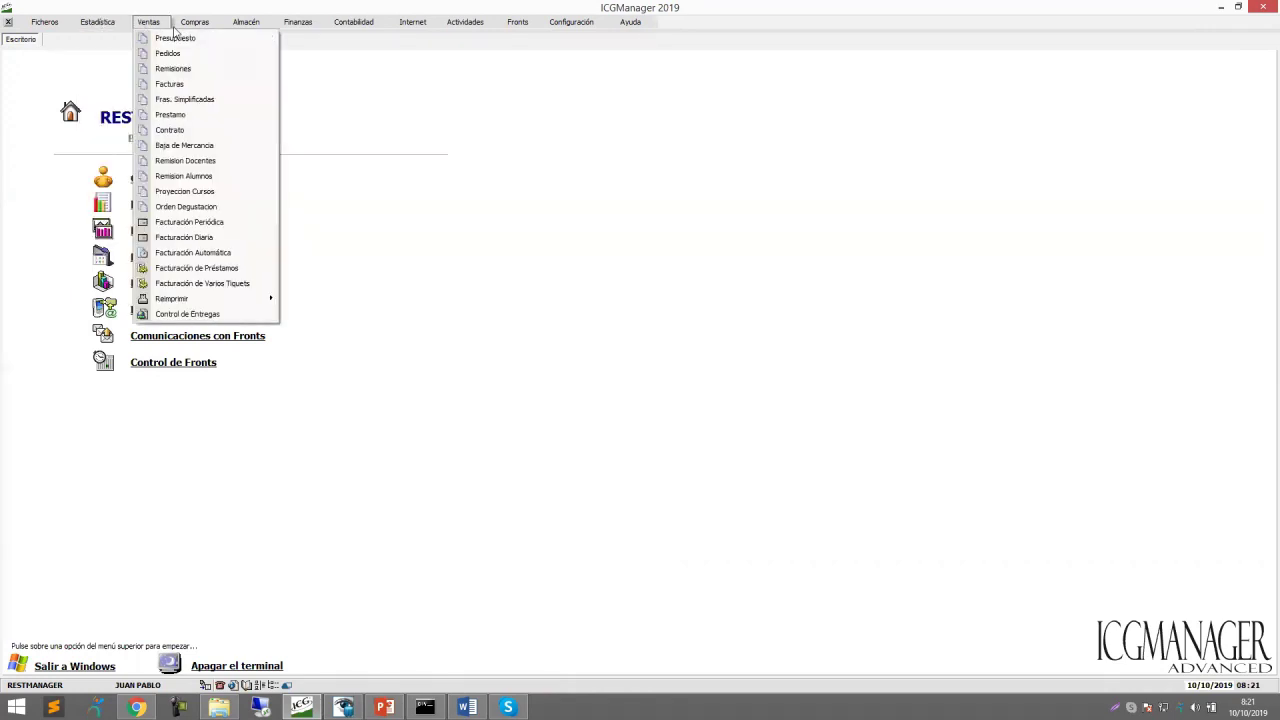
left_click(156, 28)
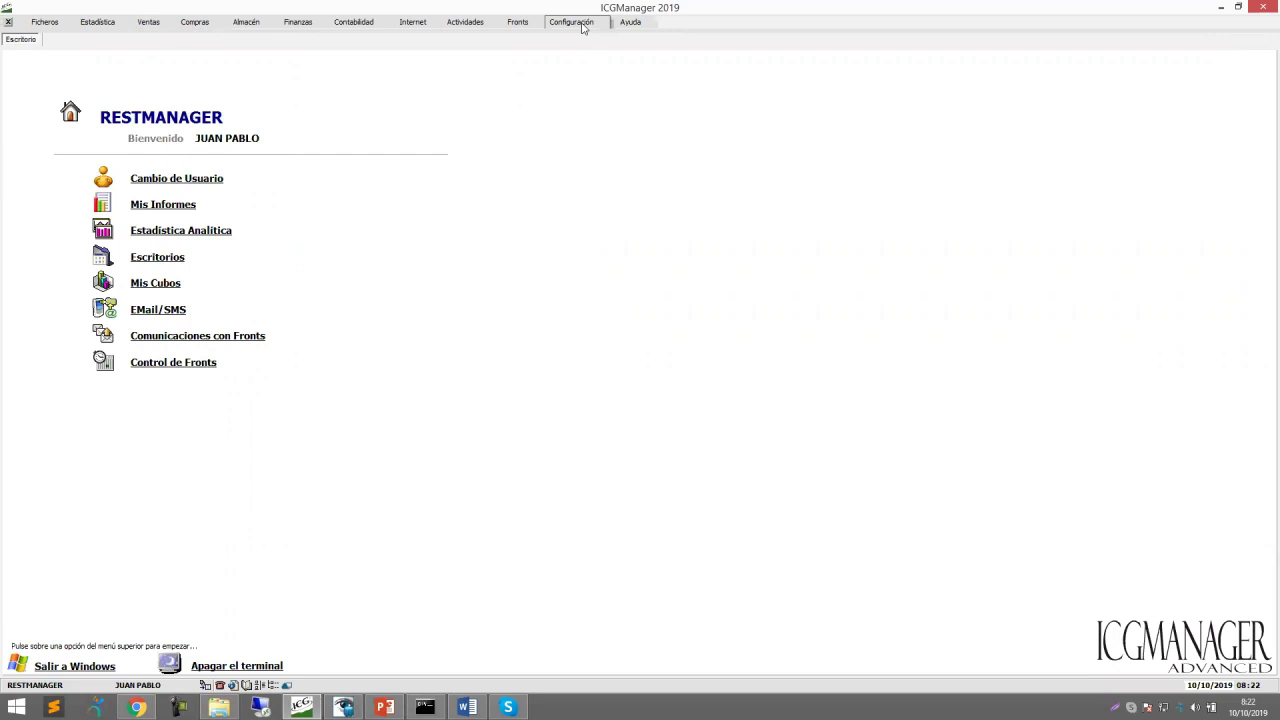
Open Tipos Usuarios > Config. Menú for user type 1 and browse its menu tabs.
left_click(572, 87)
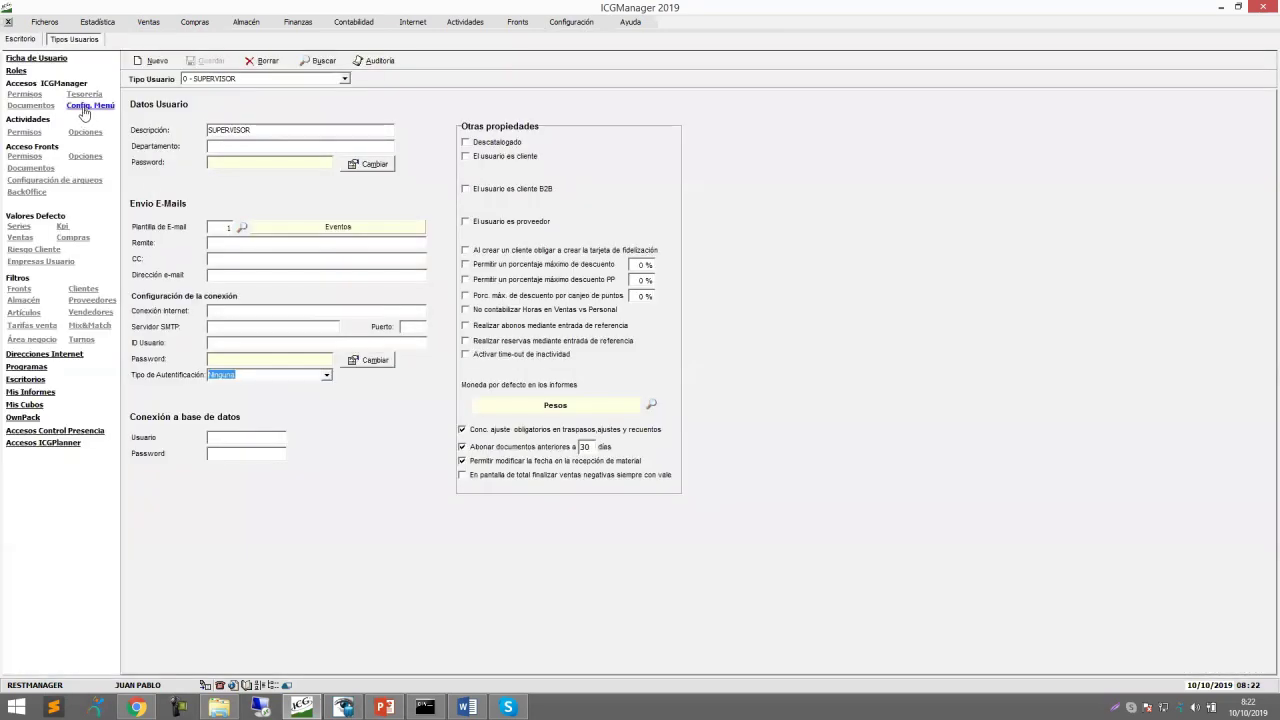
left_click(86, 107)
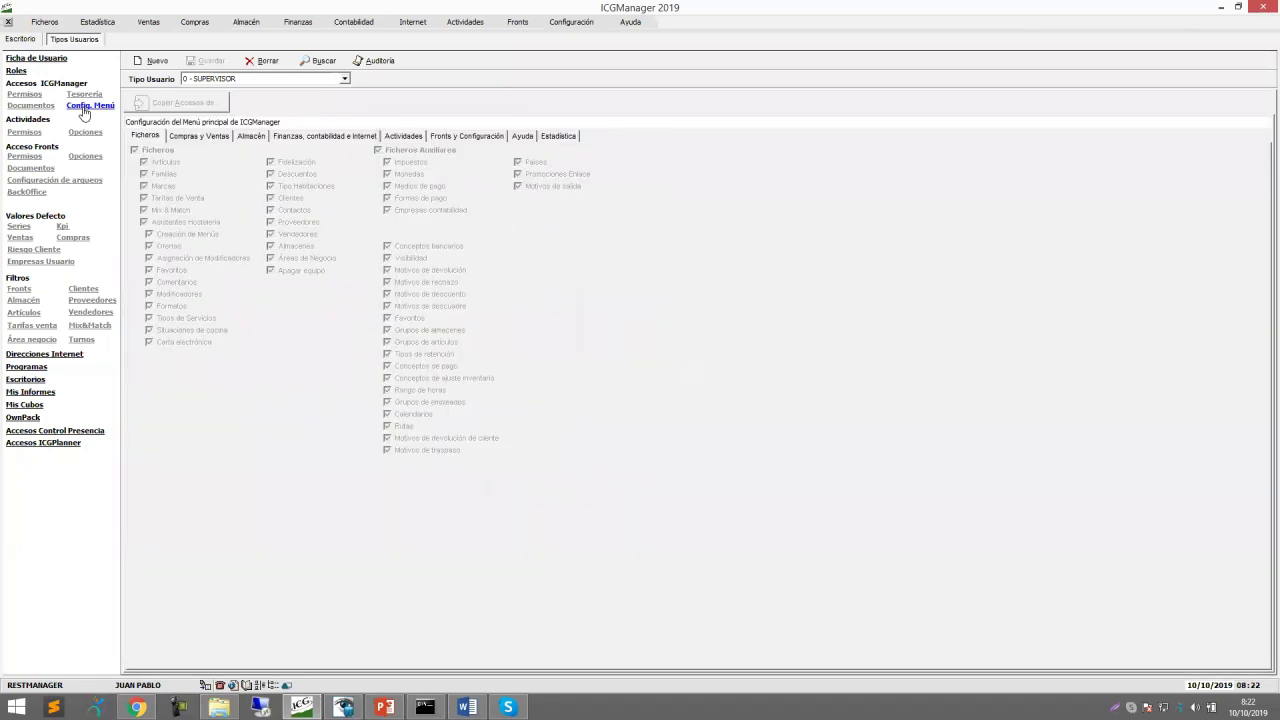
left_click(345, 79)
left_click(248, 97)
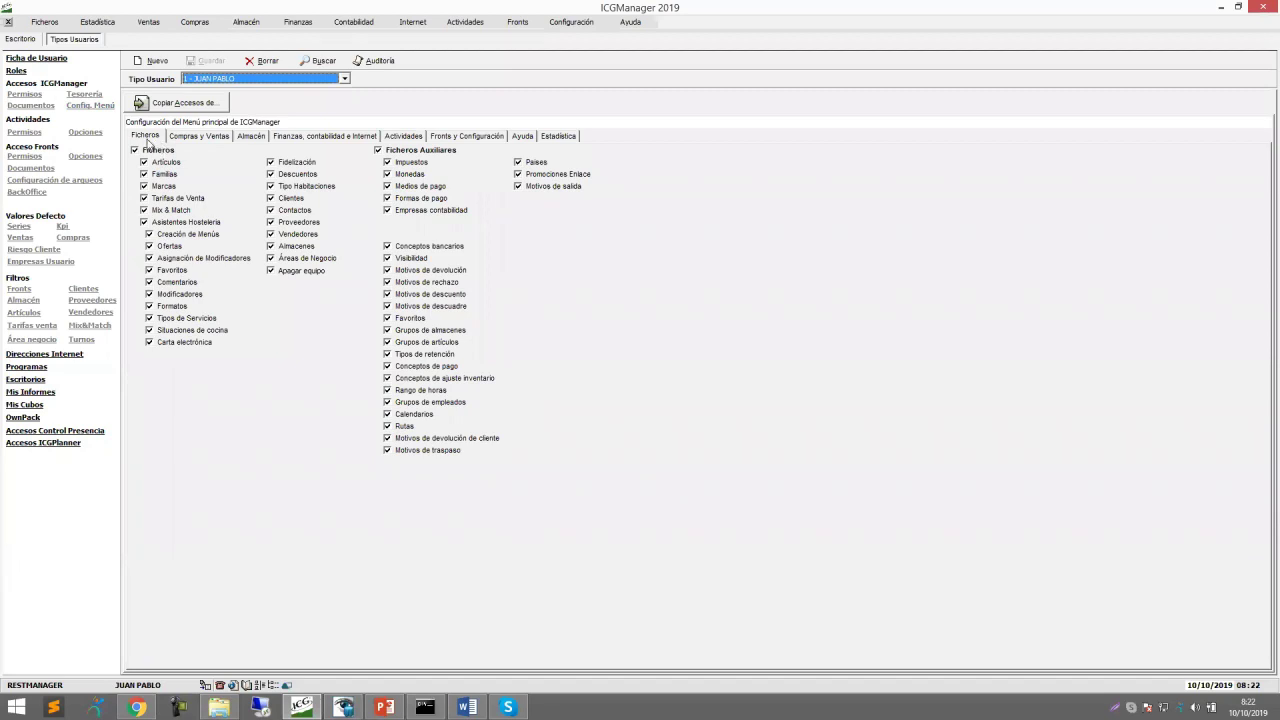
left_click(204, 140)
left_click(251, 137)
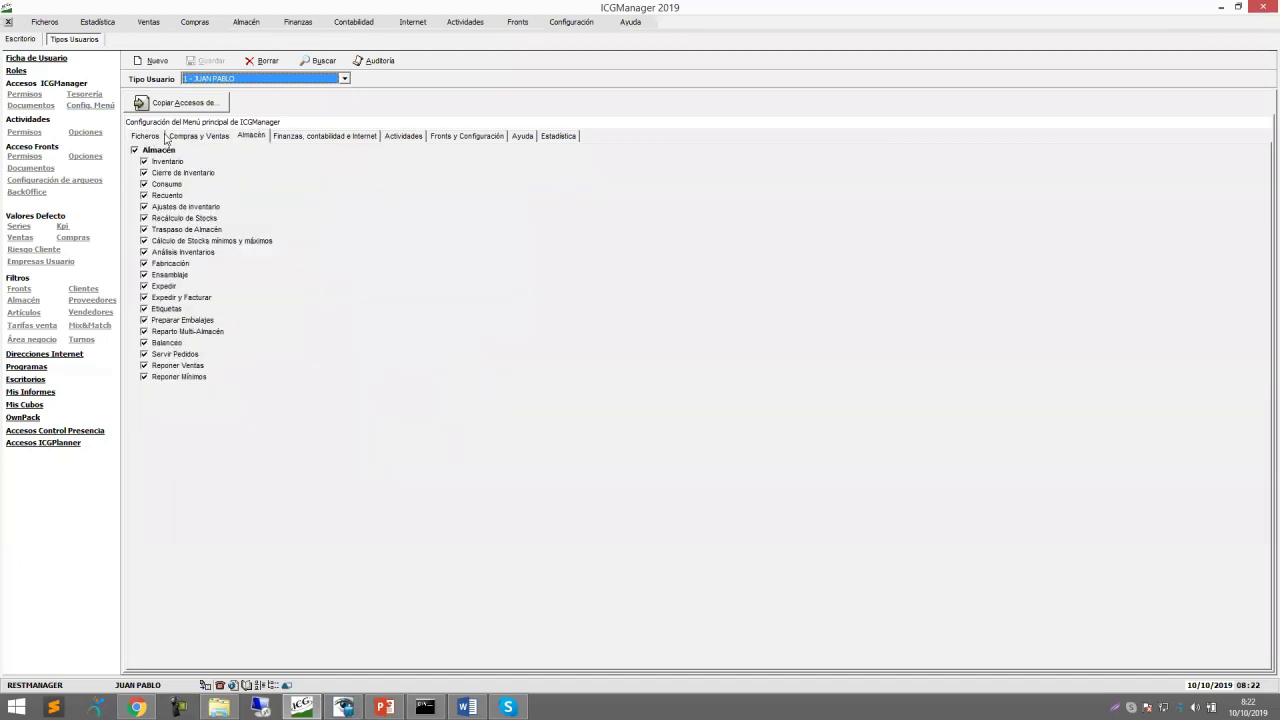
left_click(145, 137)
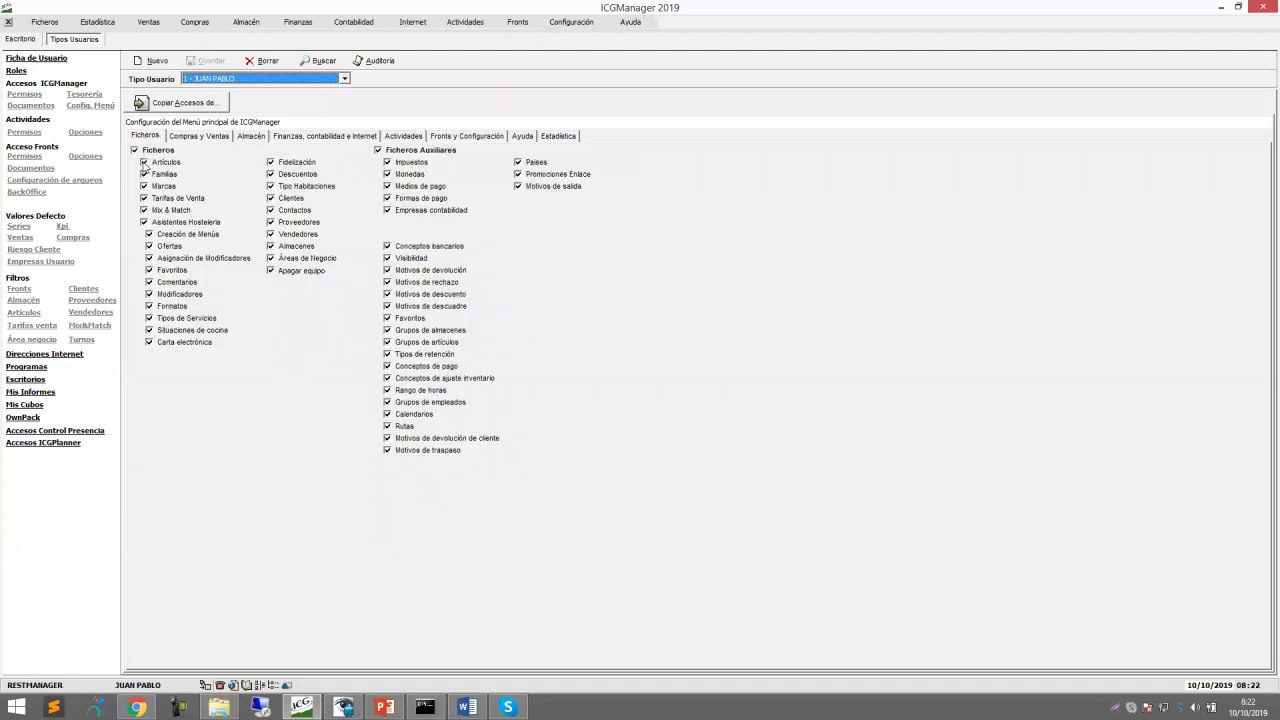
Remove access to Artículos, Familias, Marcas, Tarifas de Venta and Mix & Match.
left_click(144, 162)
left_click(144, 174)
left_click(144, 186)
left_click(144, 198)
left_click(144, 210)
Remove access to Almacenes, Vendedores, Proveedores, Contactos, Clientes and Empresas contabilidad.
left_click(271, 270)
left_click(271, 258)
left_click(271, 247)
left_click(271, 258)
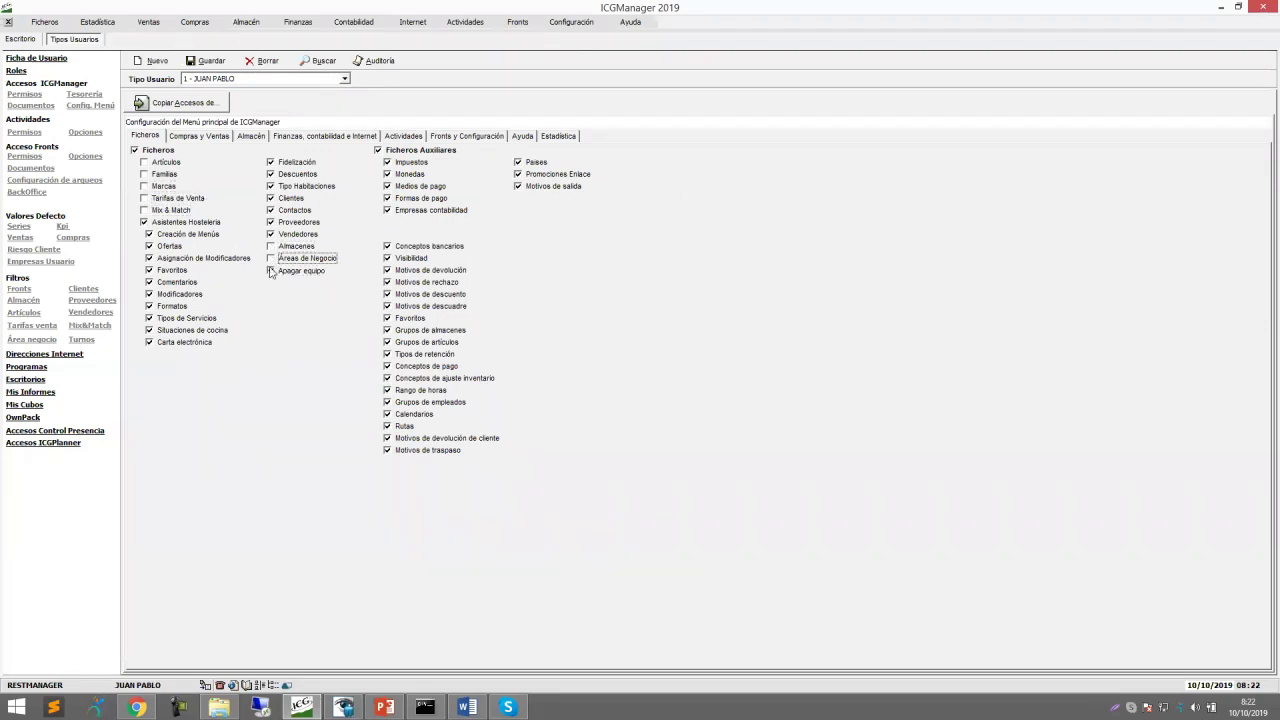
left_click(271, 234)
left_click(271, 222)
left_click(271, 210)
left_click(271, 198)
left_click(388, 210)
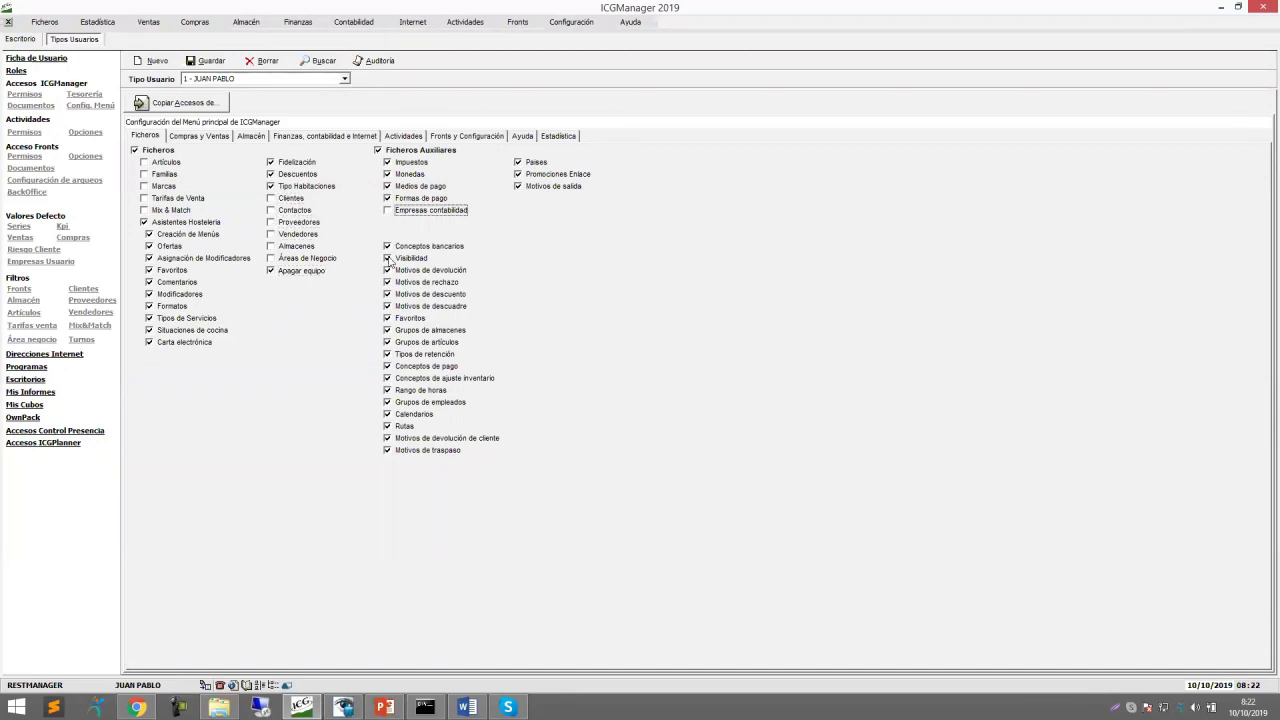
Save the menu permission changes and return to the Escritorio page.
left_click(223, 139)
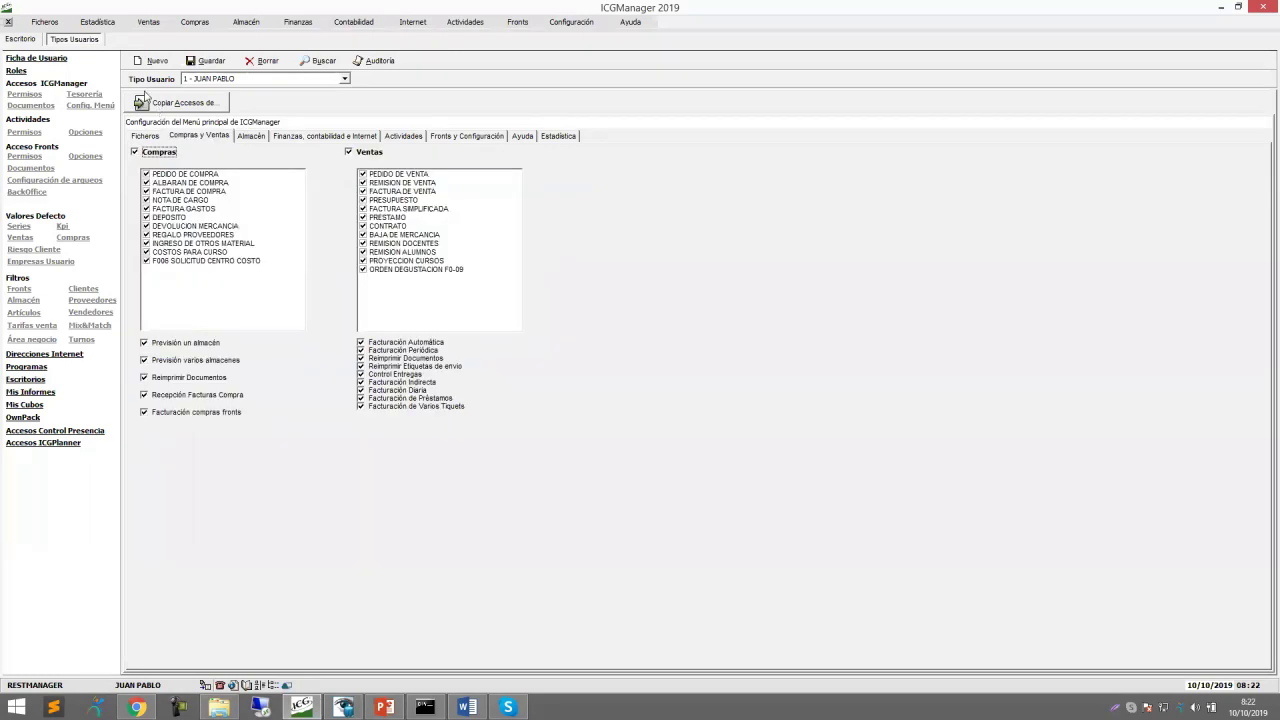
left_click(146, 136)
left_click(207, 62)
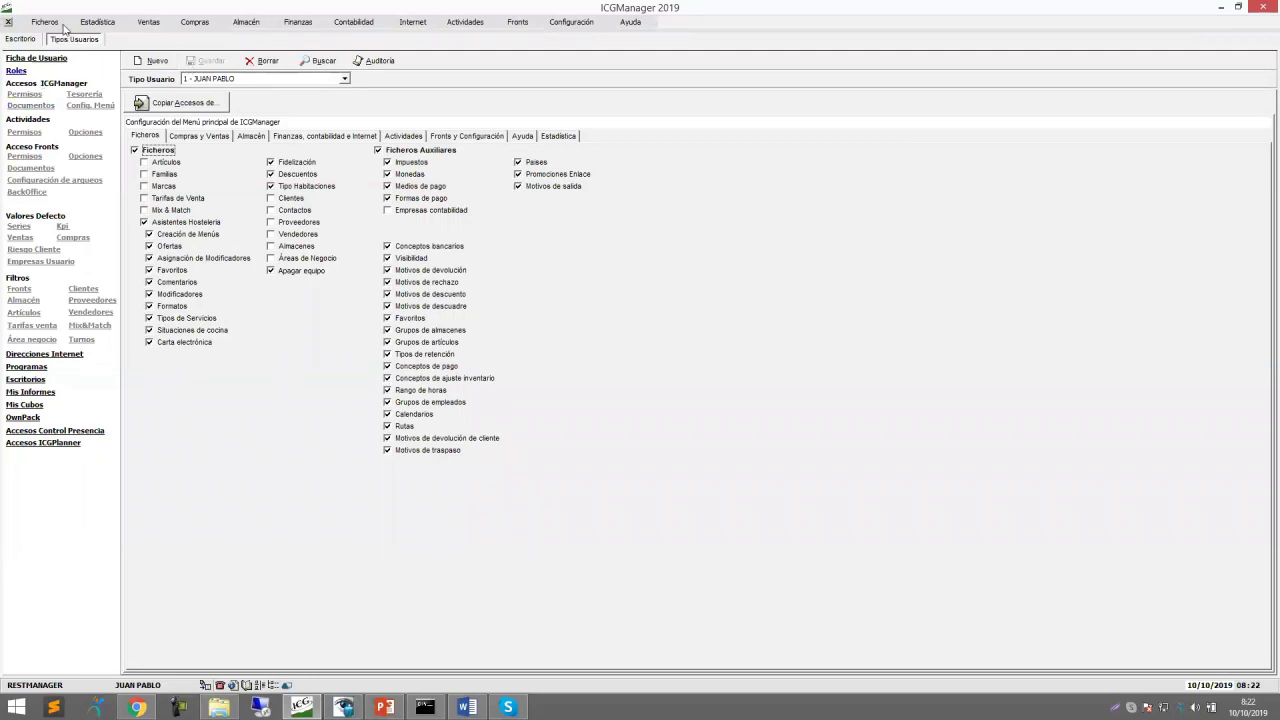
left_click(21, 40)
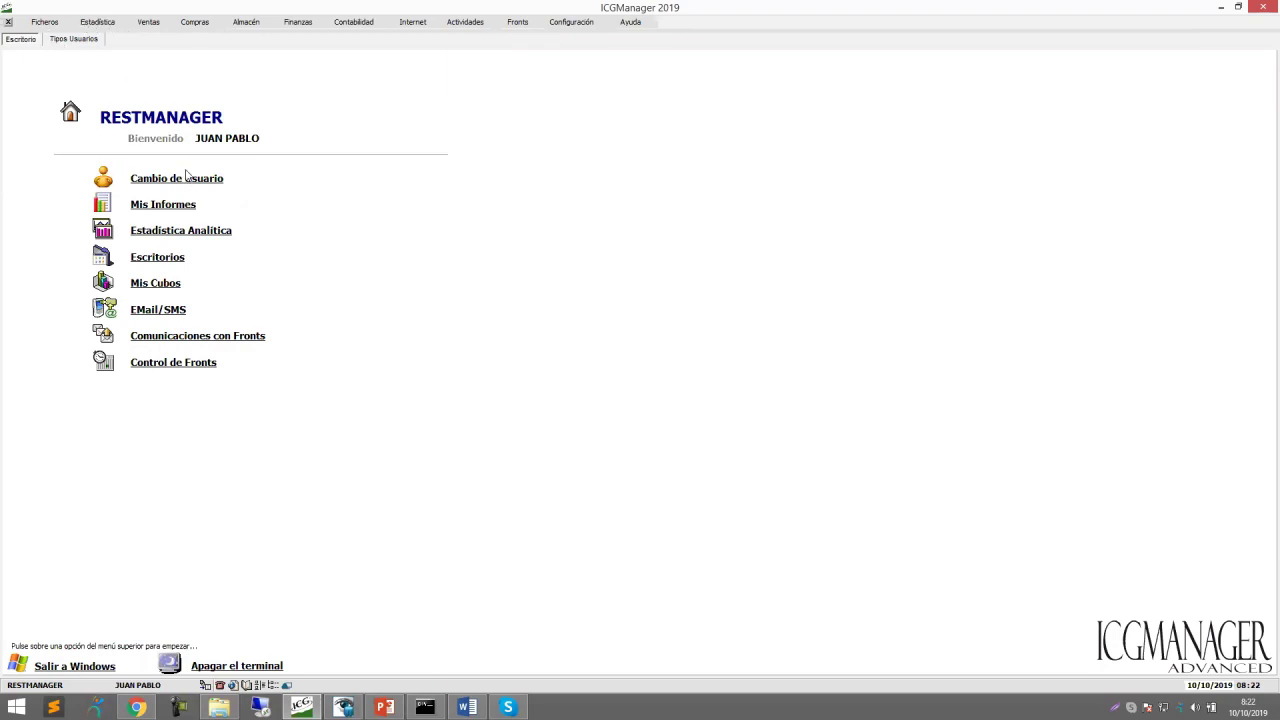
Check the Estadística and Ficheros menus, log in again, and return to the welcome page.
left_click(97, 22)
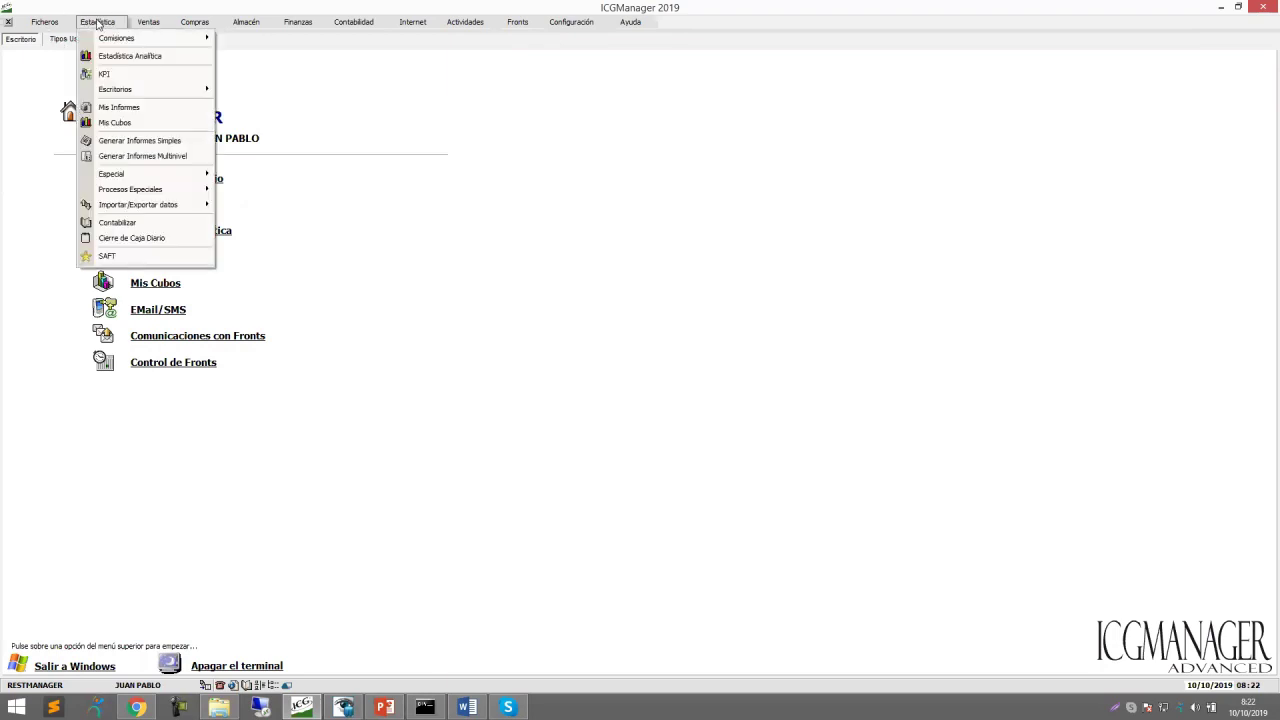
left_click(41, 22)
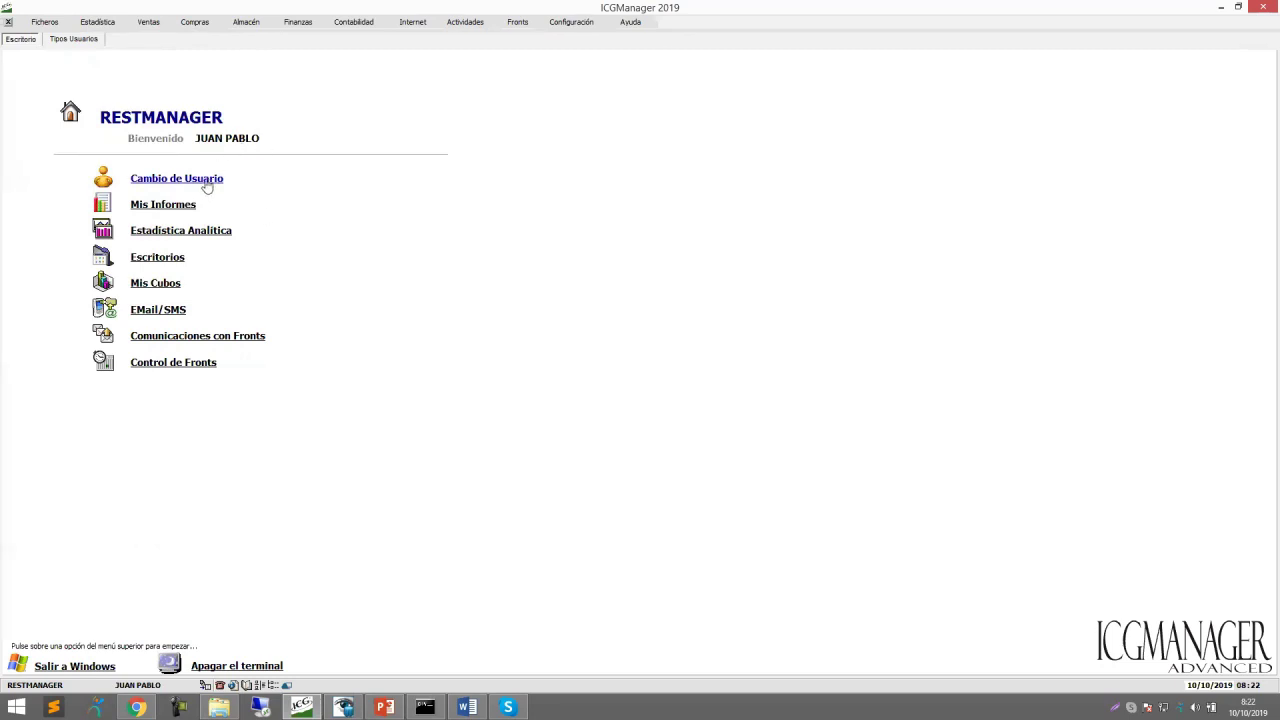
key("Tab")
key("Return")
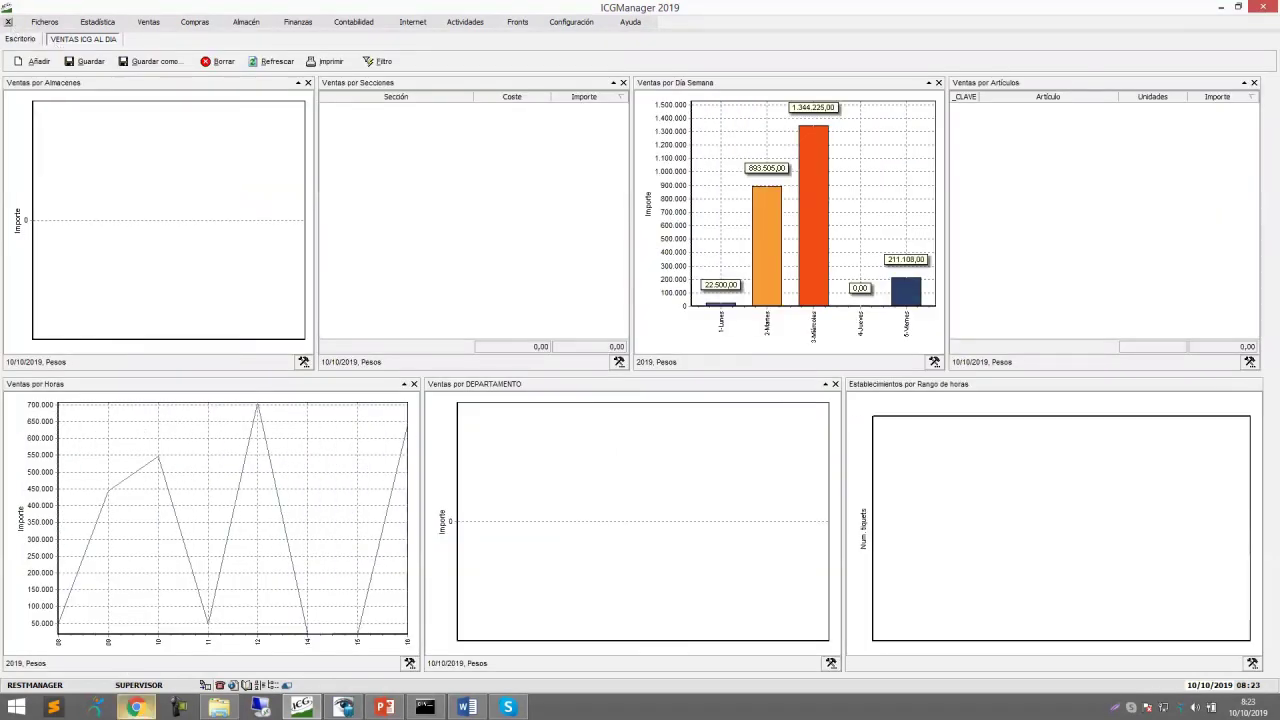
left_click(18, 41)
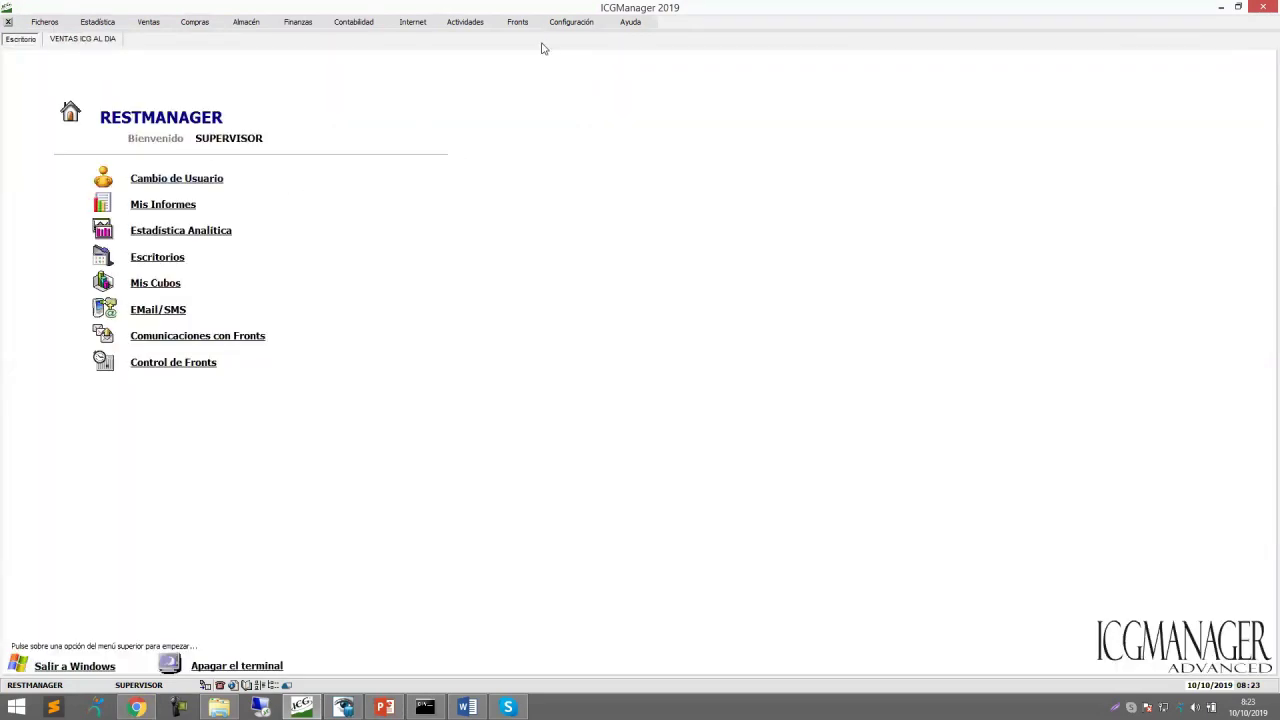
Switch to user type 1 with its password and check the reduced Ficheros menu.
left_click(192, 179)
key("Tab")
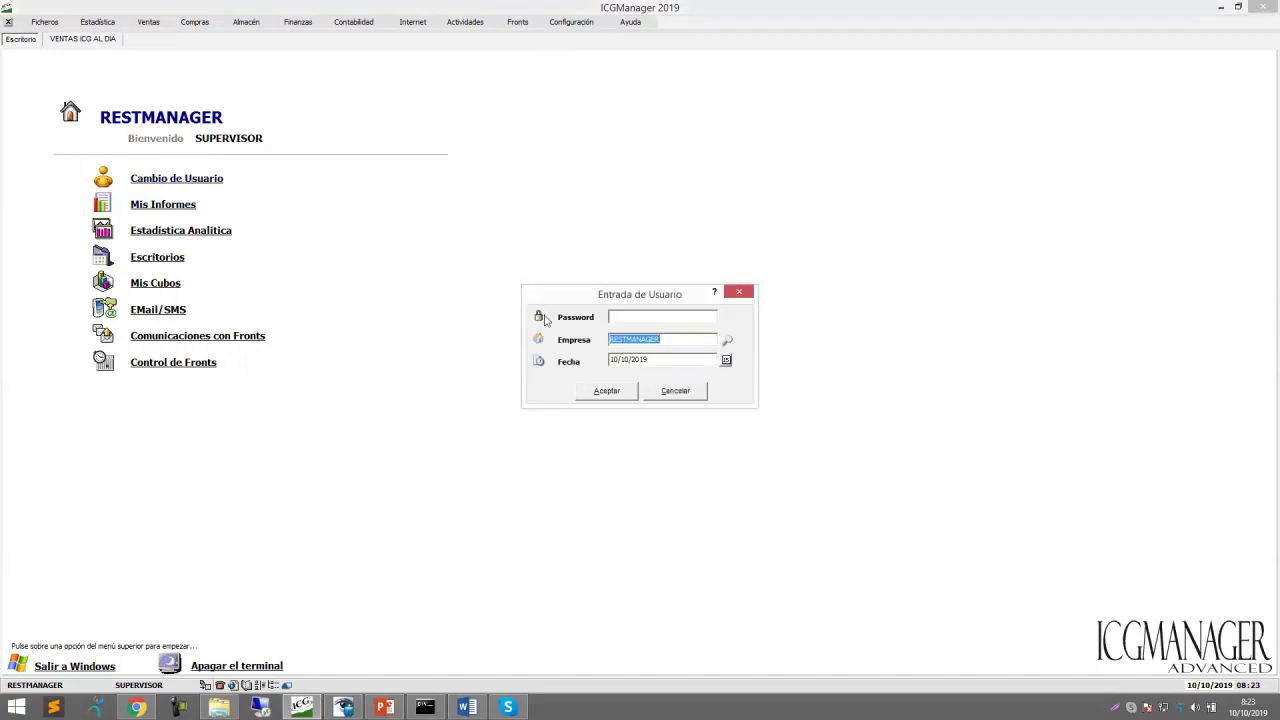
left_click(624, 318)
type("123")
key("Return")
key("Return")
key("Return")
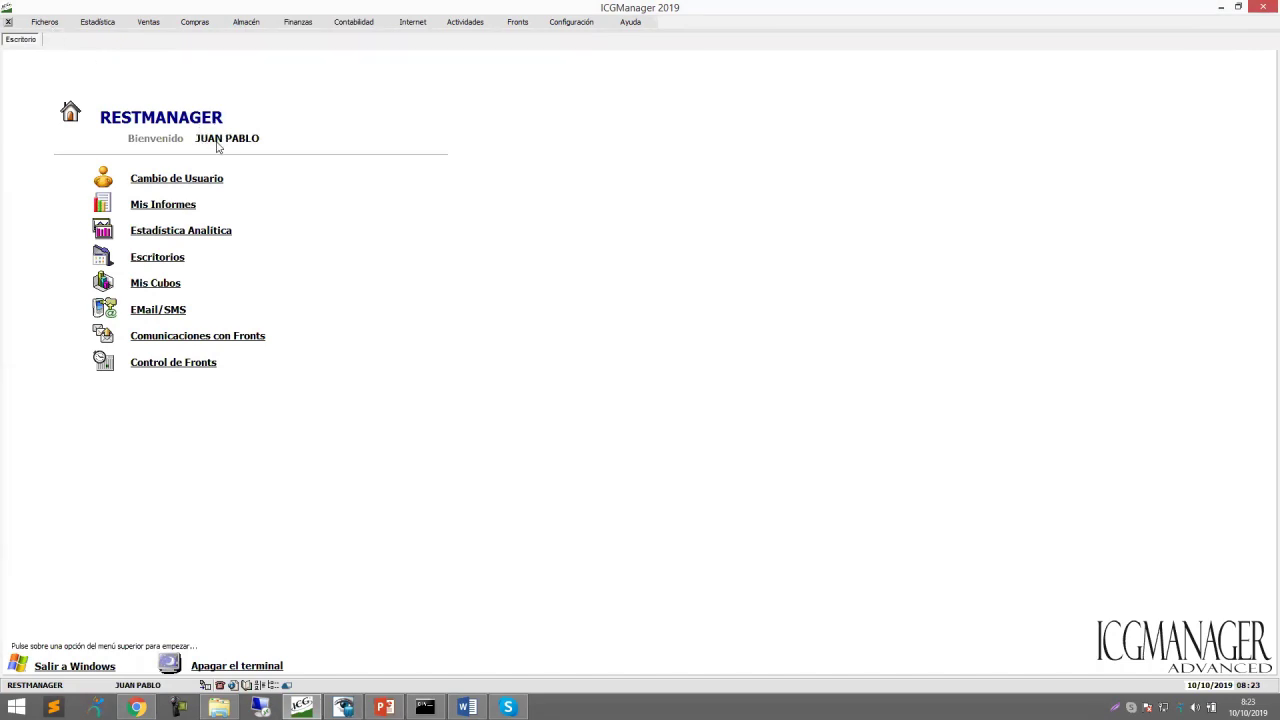
left_click(58, 26)
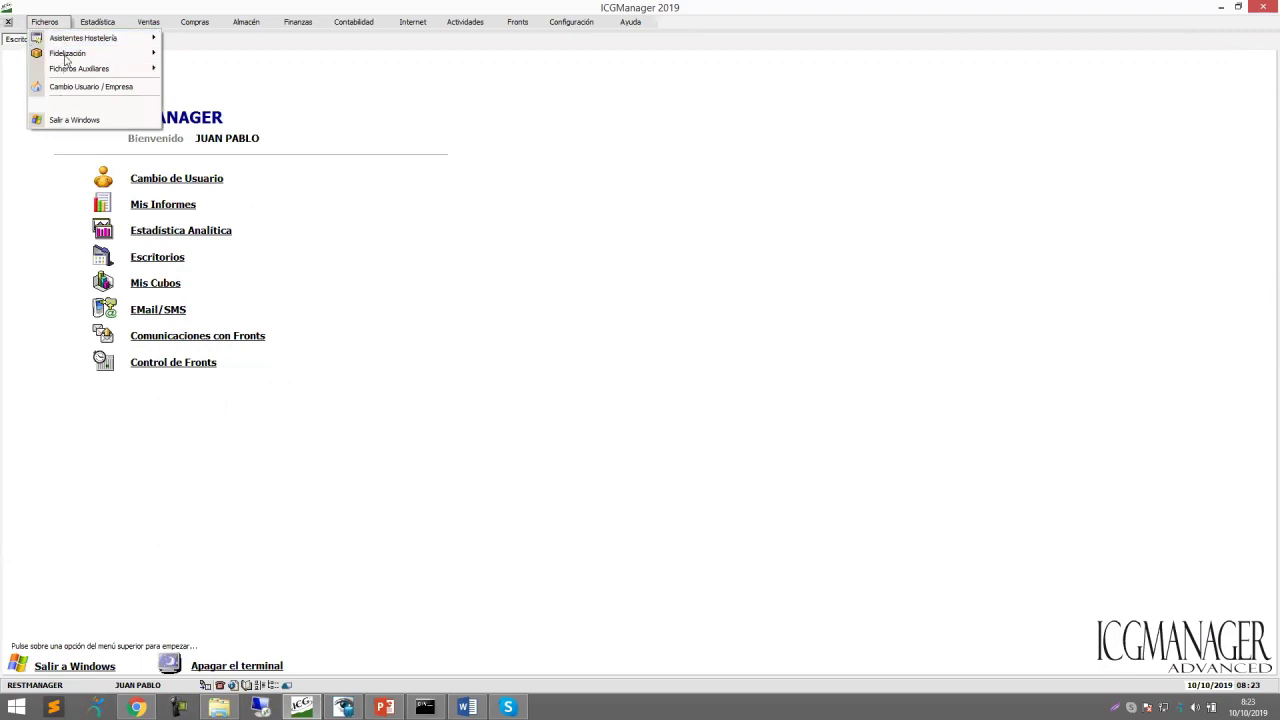
mouse_move(206, 25)
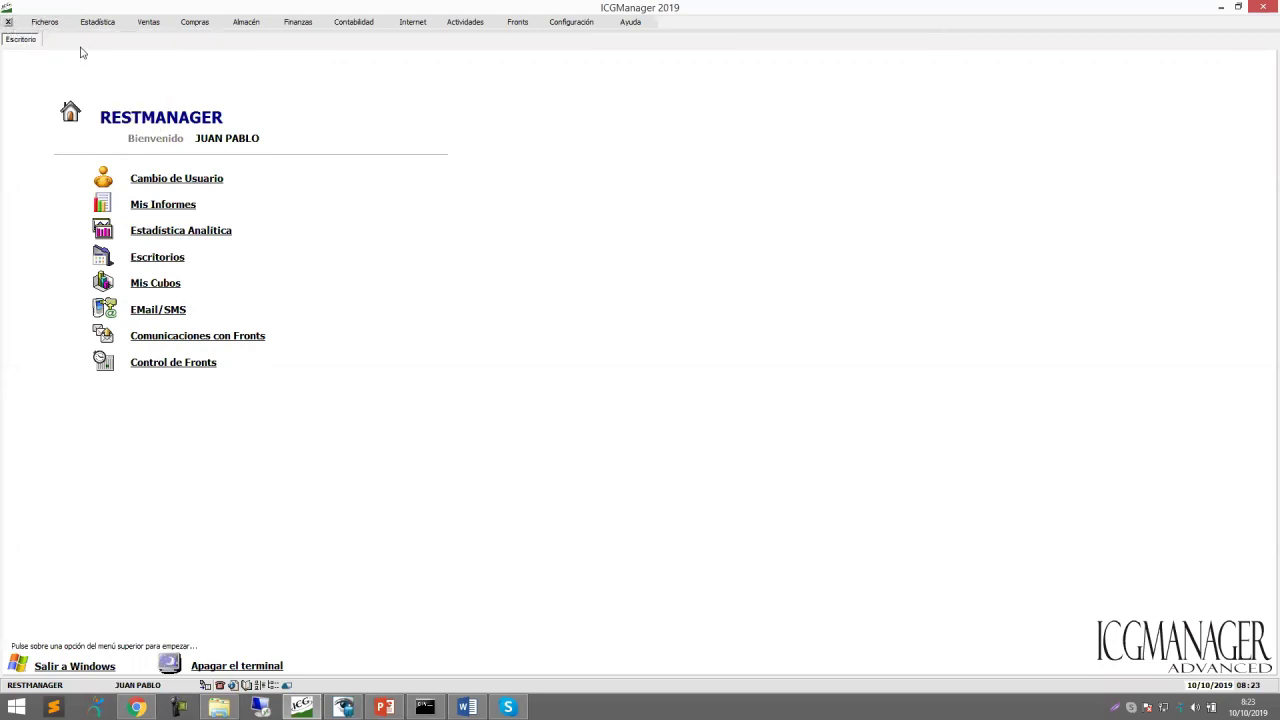
Open Configuración > Usuarios > Config. Menú and select user type 1.
left_click(571, 21)
left_click(574, 86)
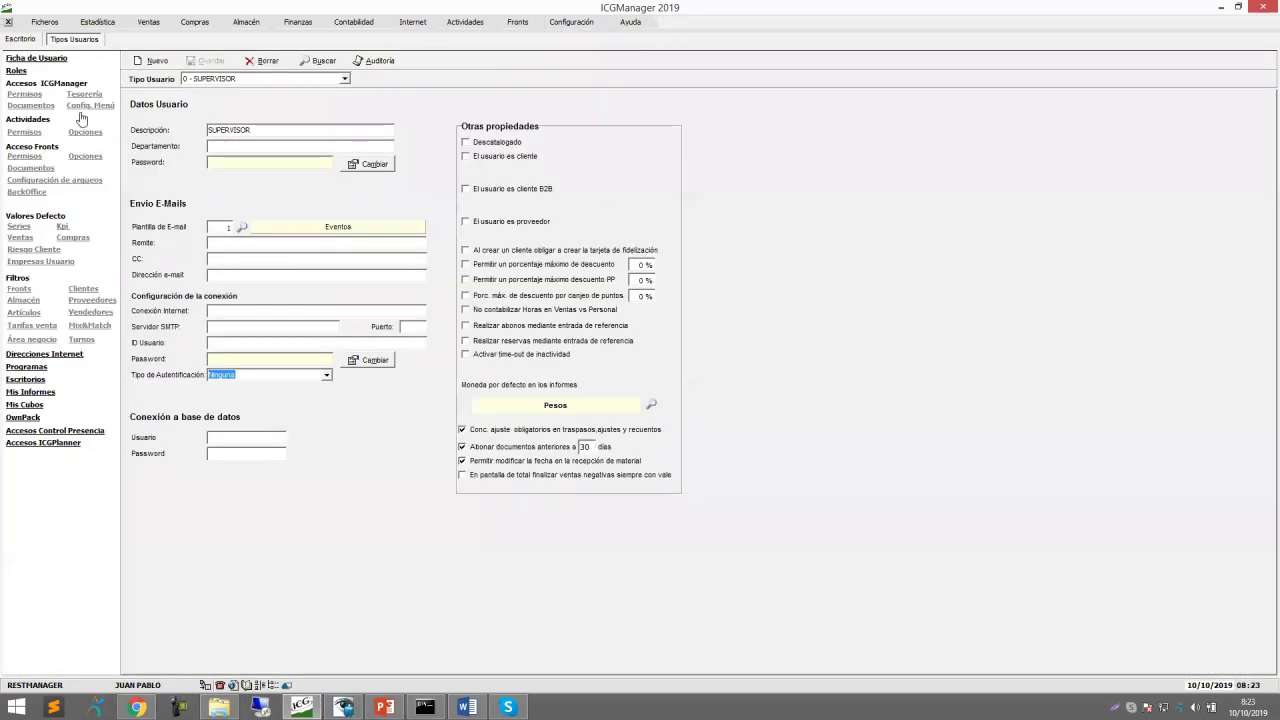
left_click(92, 106)
left_click(185, 138)
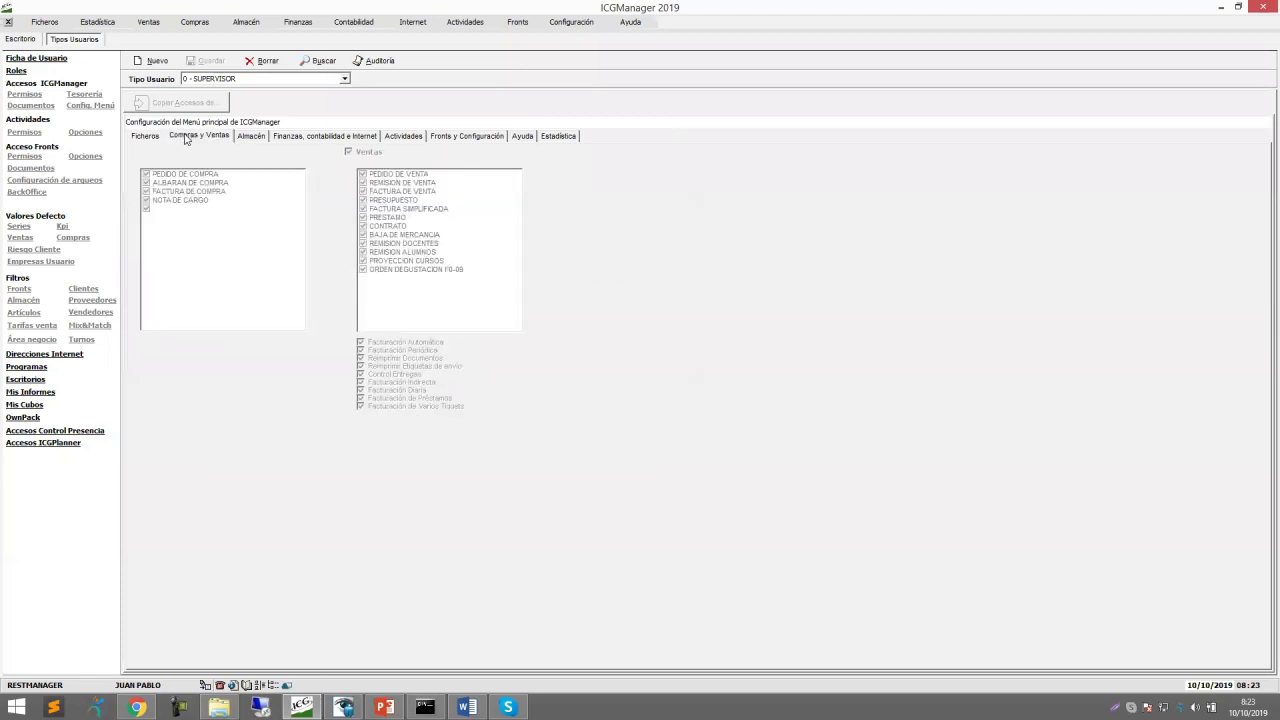
left_click(144, 137)
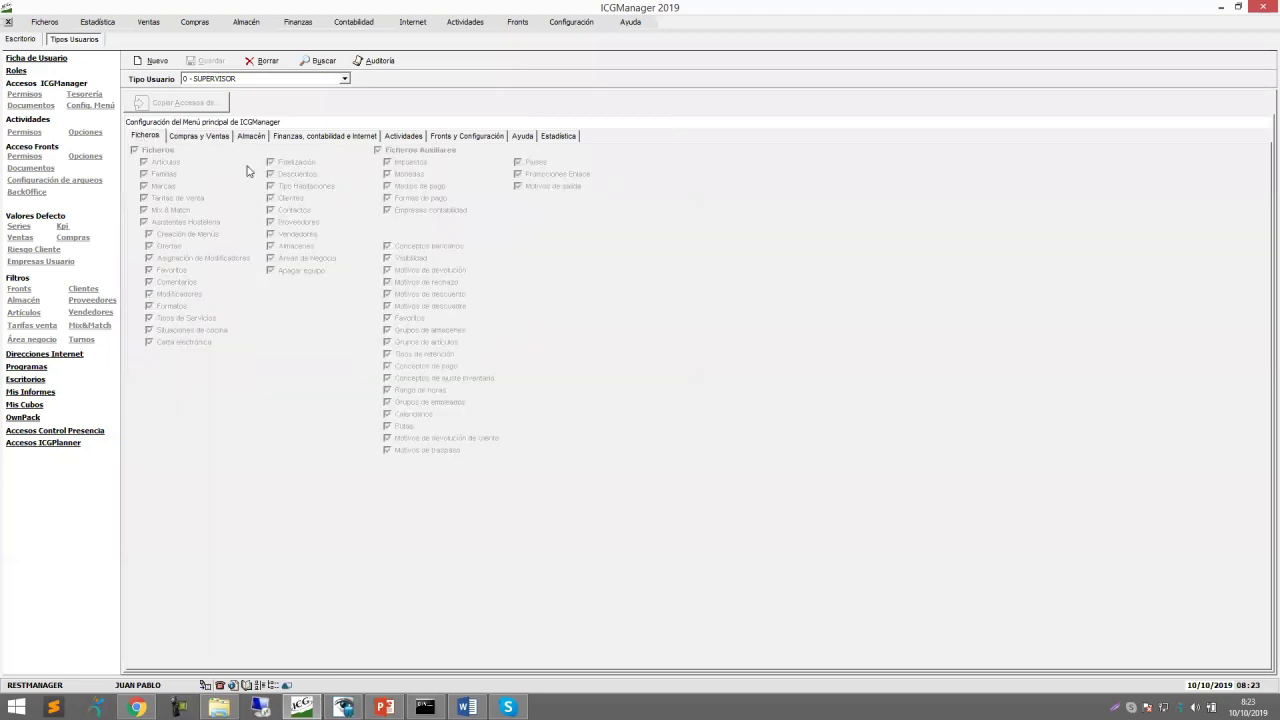
left_click(345, 79)
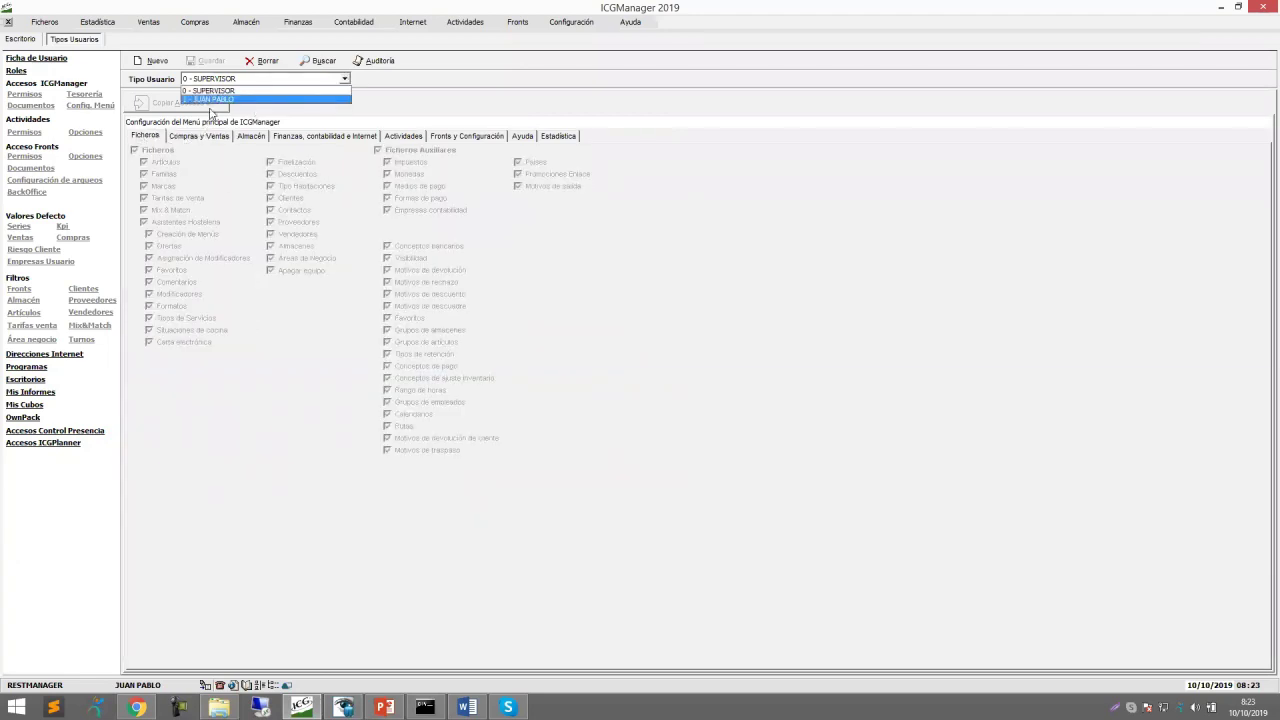
left_click(212, 96)
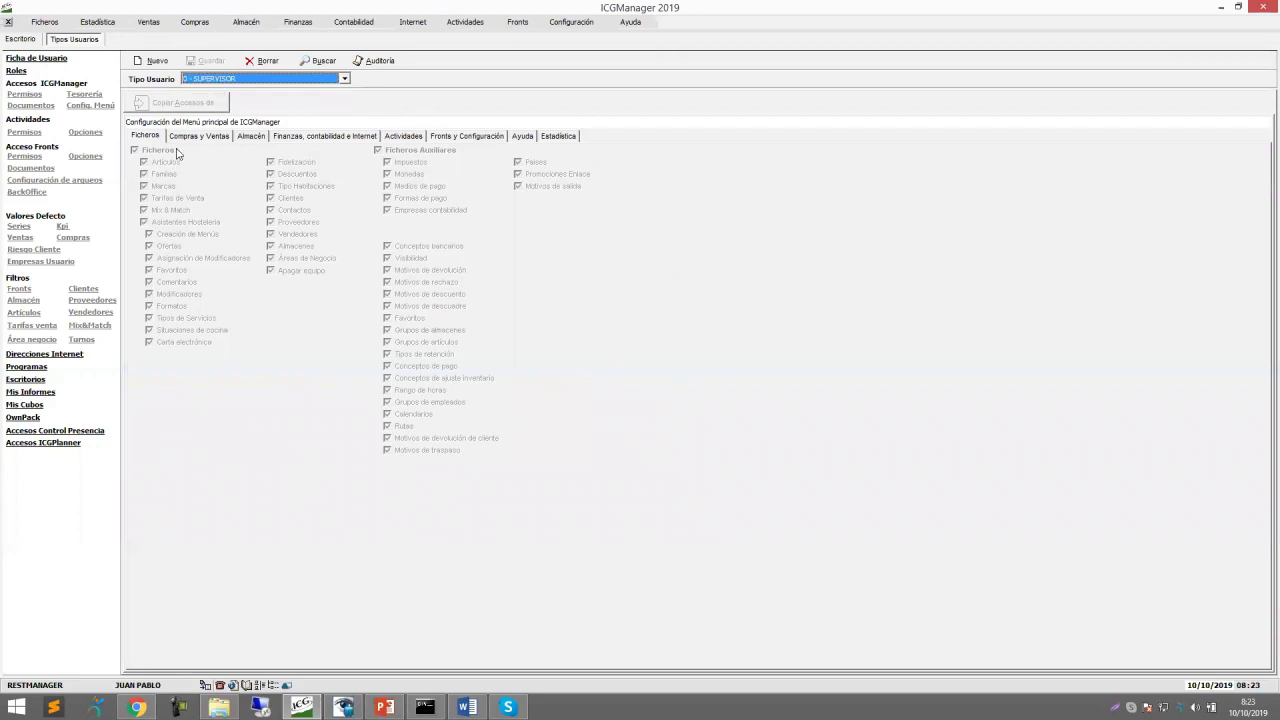
left_click(297, 83)
left_click(251, 100)
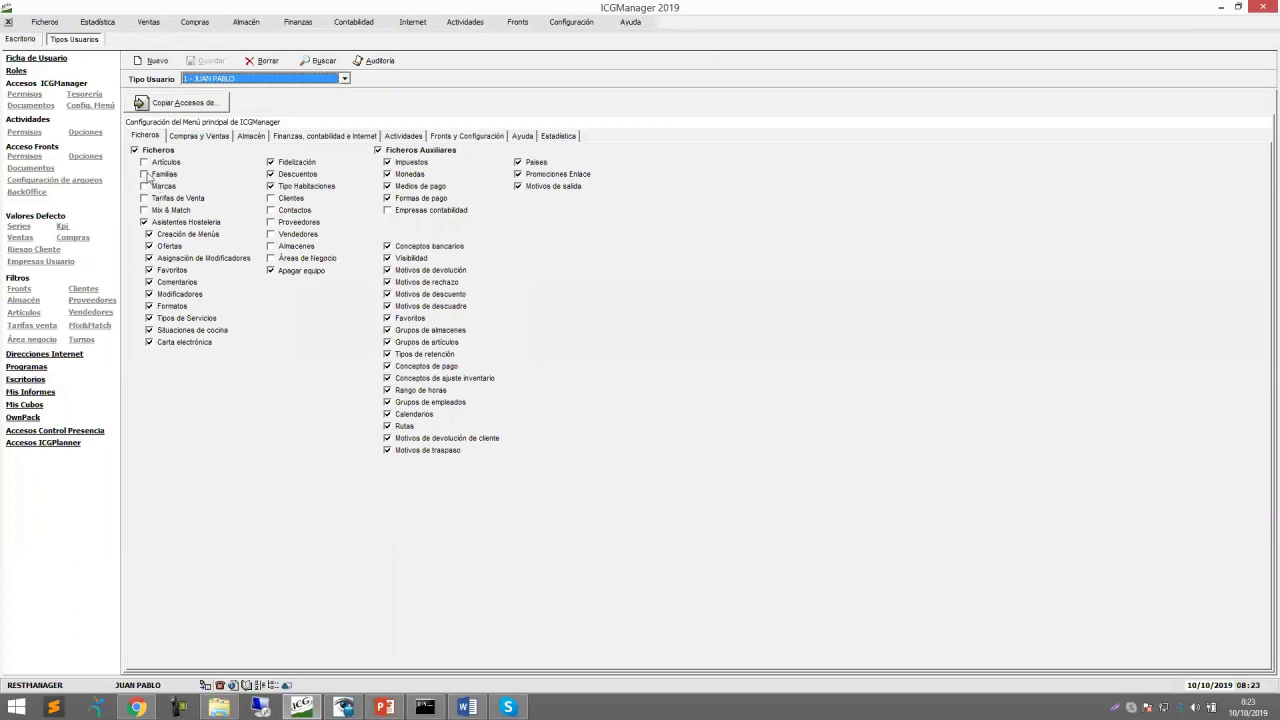
Tick Artículos, Familias, Marcas, Tarifas de Venta and Mix & Match on the Ficheros tab.
left_click(146, 164)
left_click(146, 175)
left_click(144, 186)
left_click(144, 198)
left_click(144, 210)
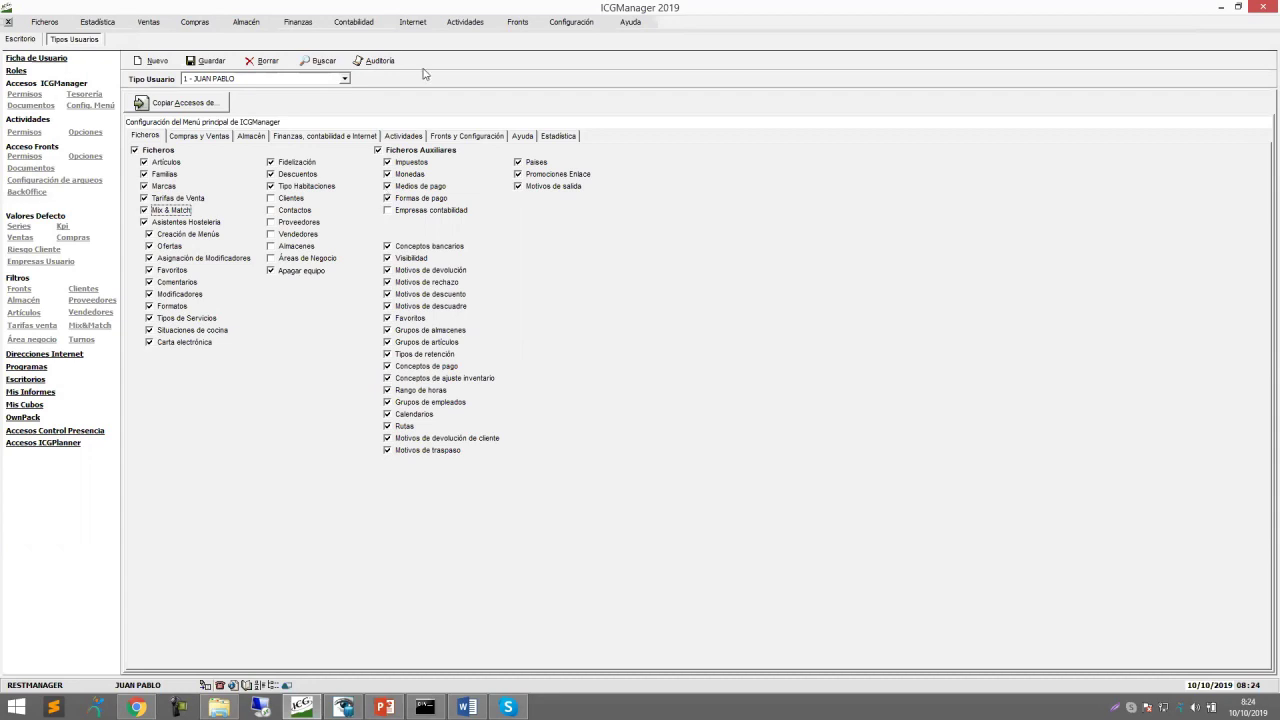
left_click(34, 105)
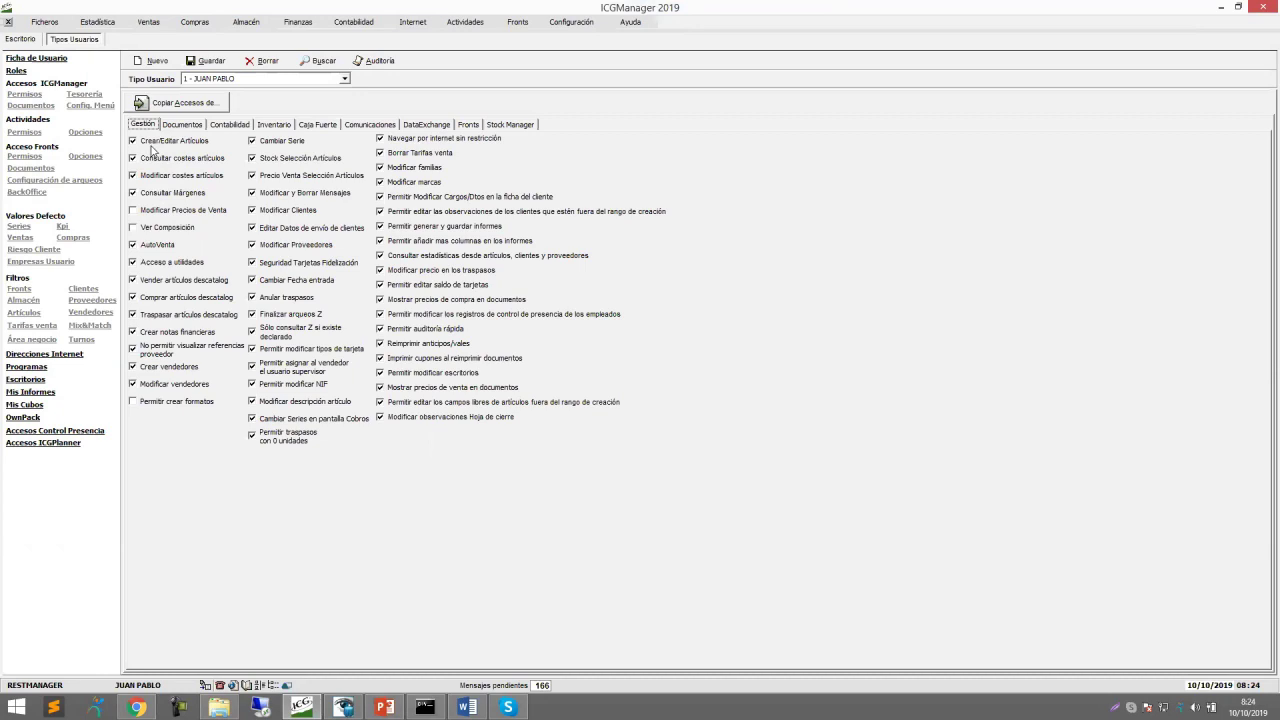
In Gestión document permissions, save and grant Modificar Precios de Venta and Ver Composición.
left_click(133, 146)
left_click(133, 159)
left_click(203, 61)
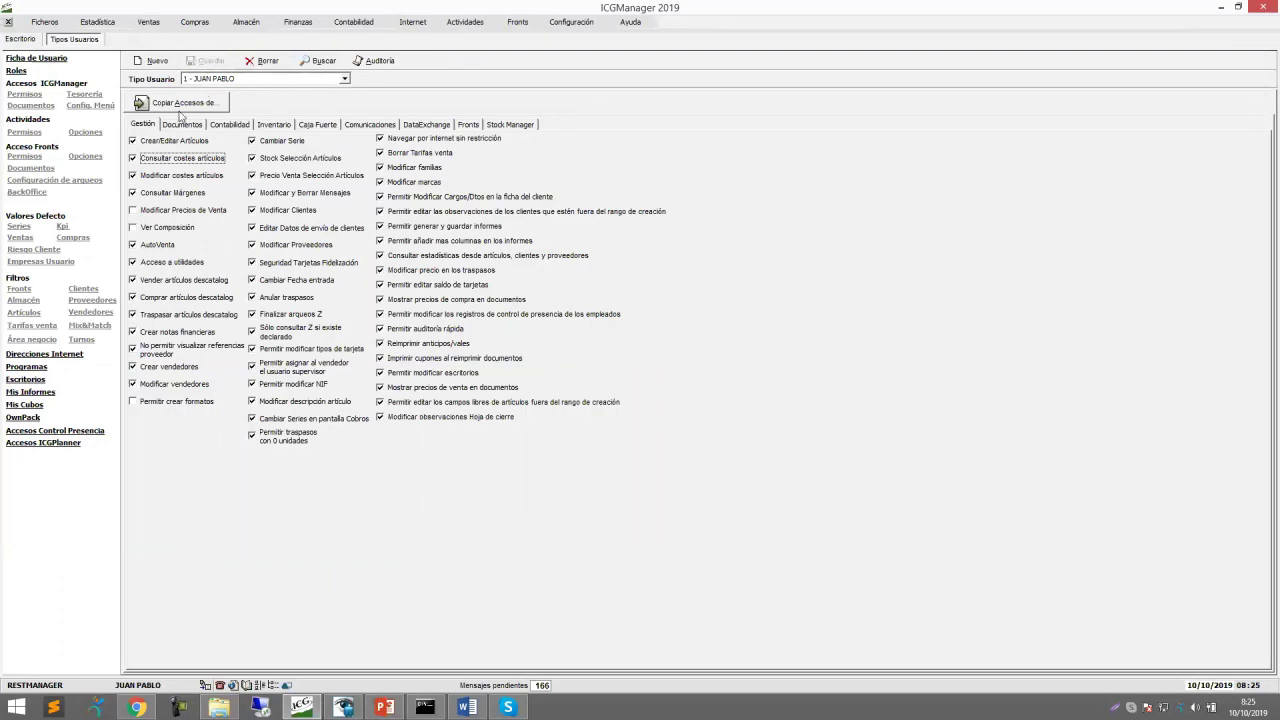
left_click(132, 211)
left_click(133, 228)
Return to the Escritorio and log in again with the user's password via Cambio de Usuario.
left_click(29, 41)
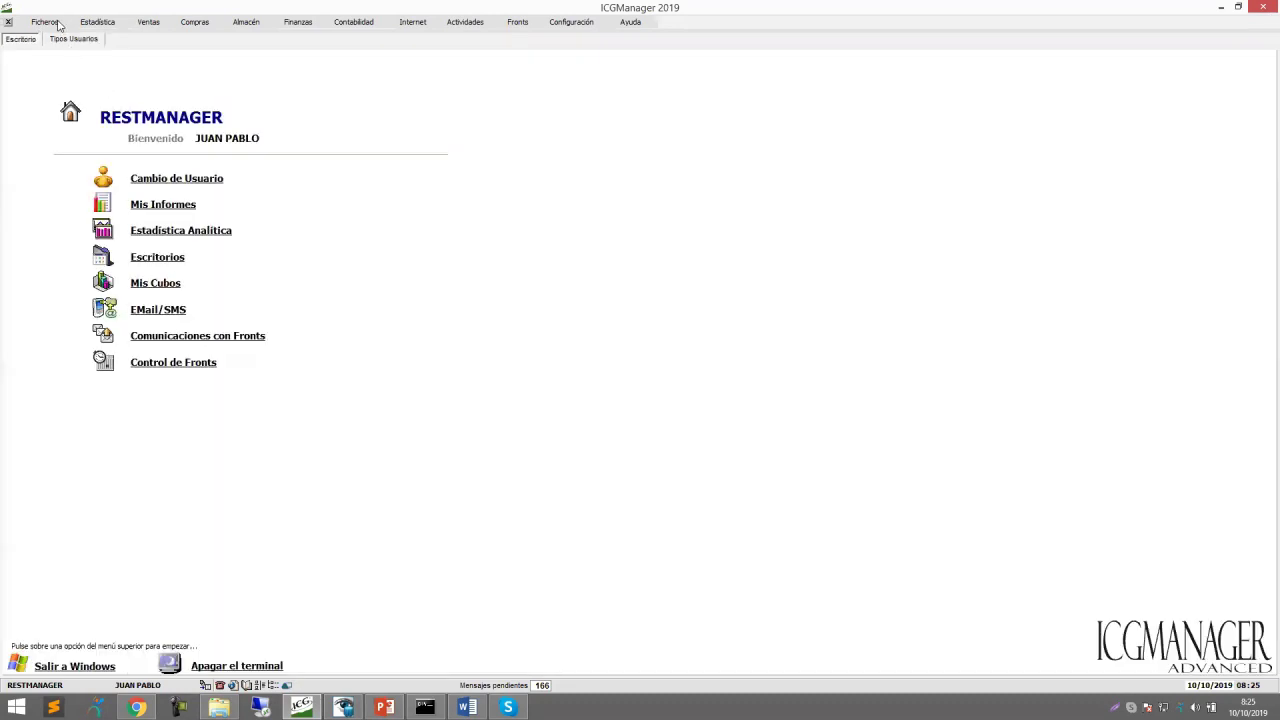
left_click(45, 22)
mouse_move(70, 53)
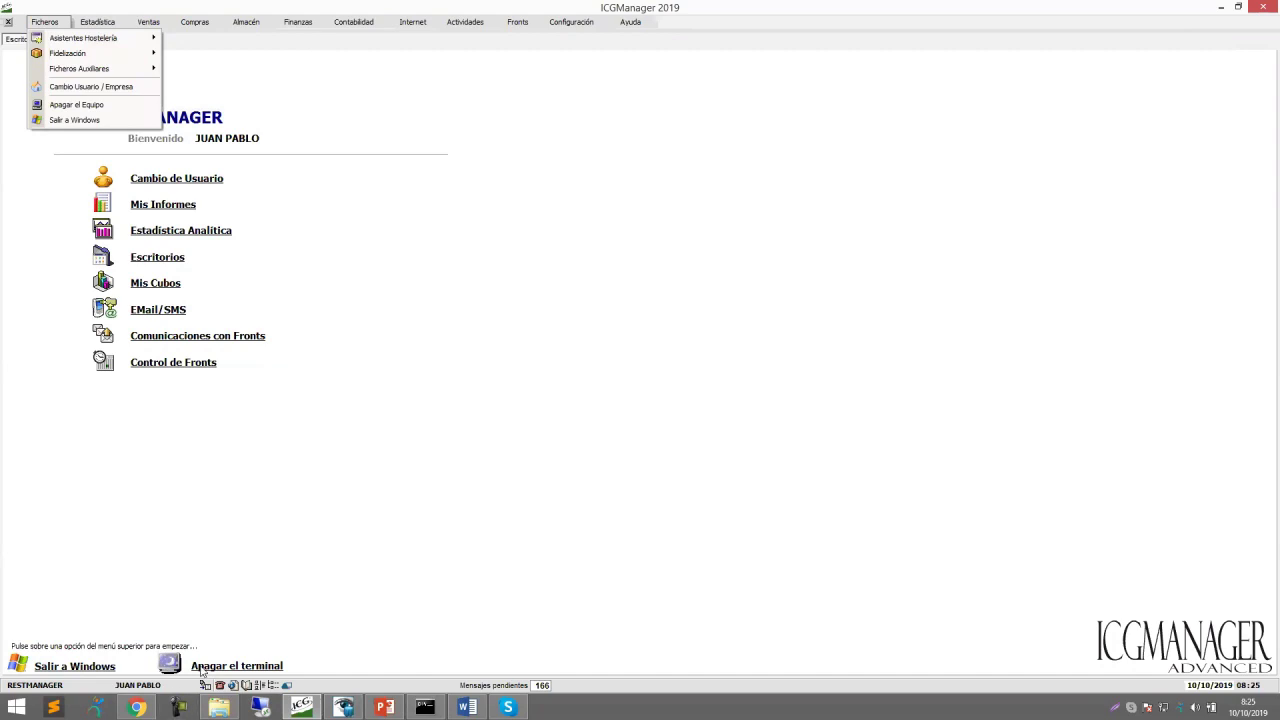
left_click(180, 185)
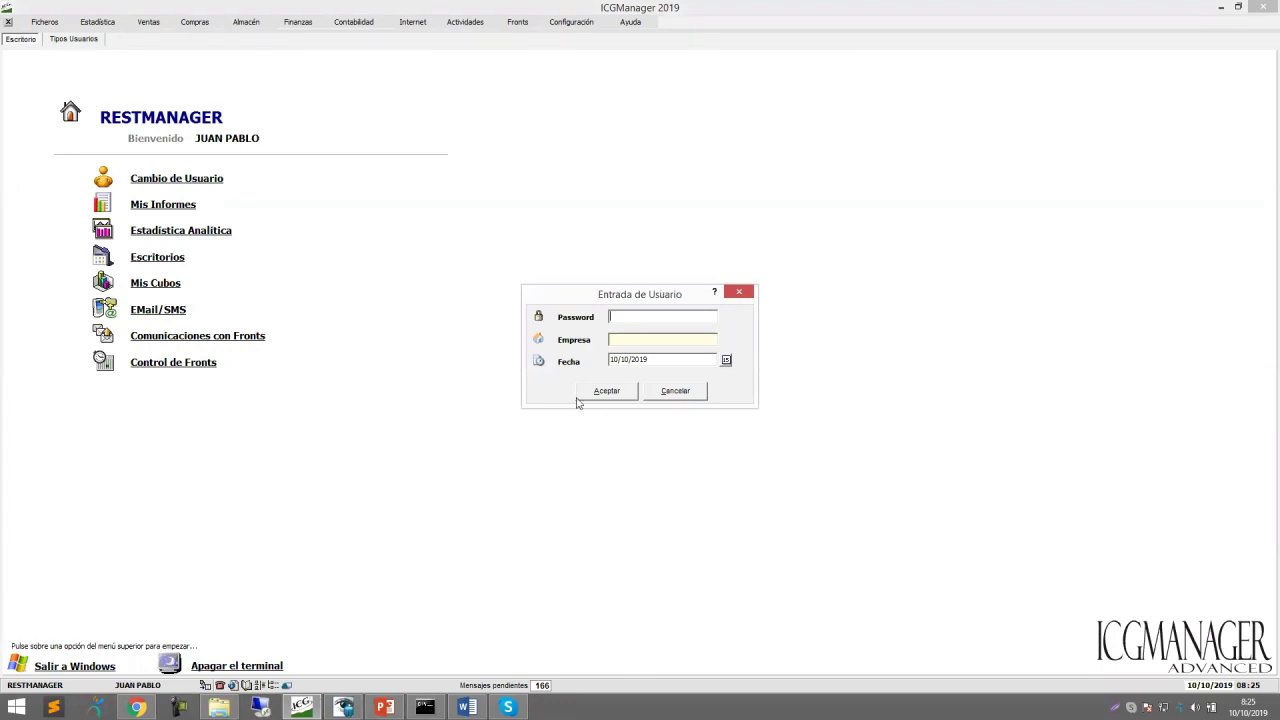
type("****")
key("Return")
key("Return")
key("Return")
key("Return")
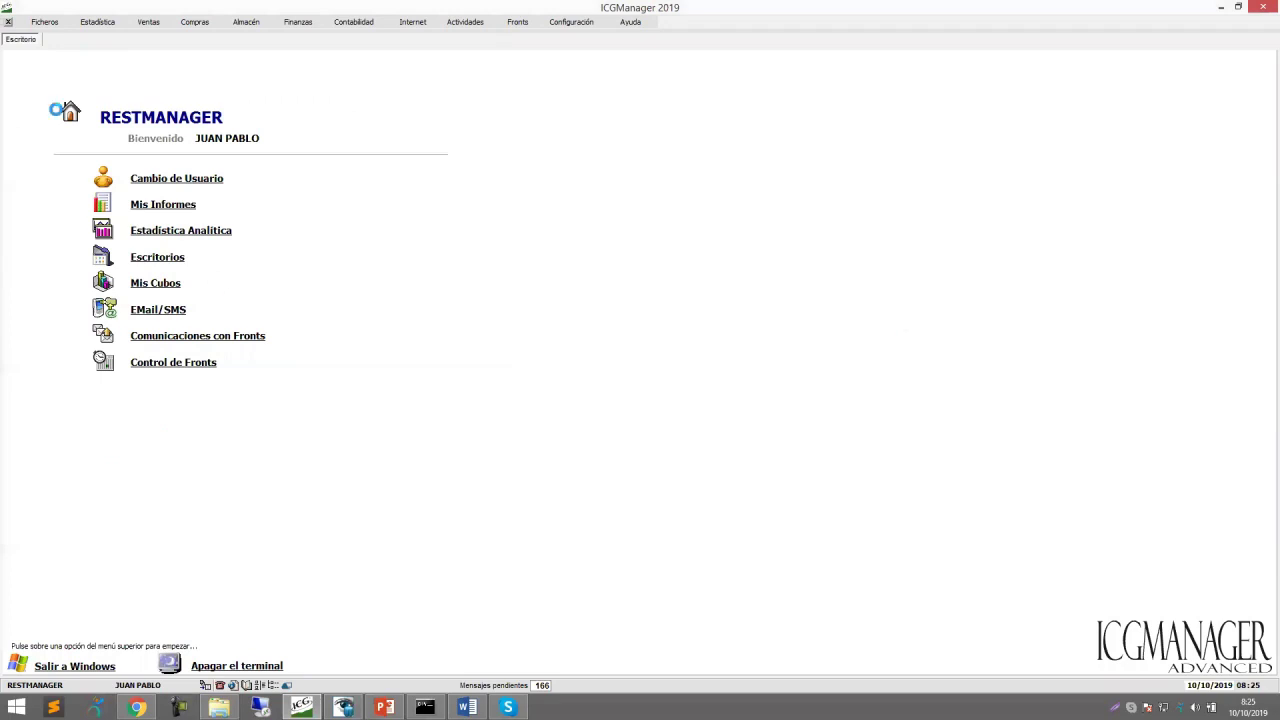
Verify Ficheros now lists Artículos, Familias, Marcas, Tarifas/Precios and Mix & Match.
left_click(46, 24)
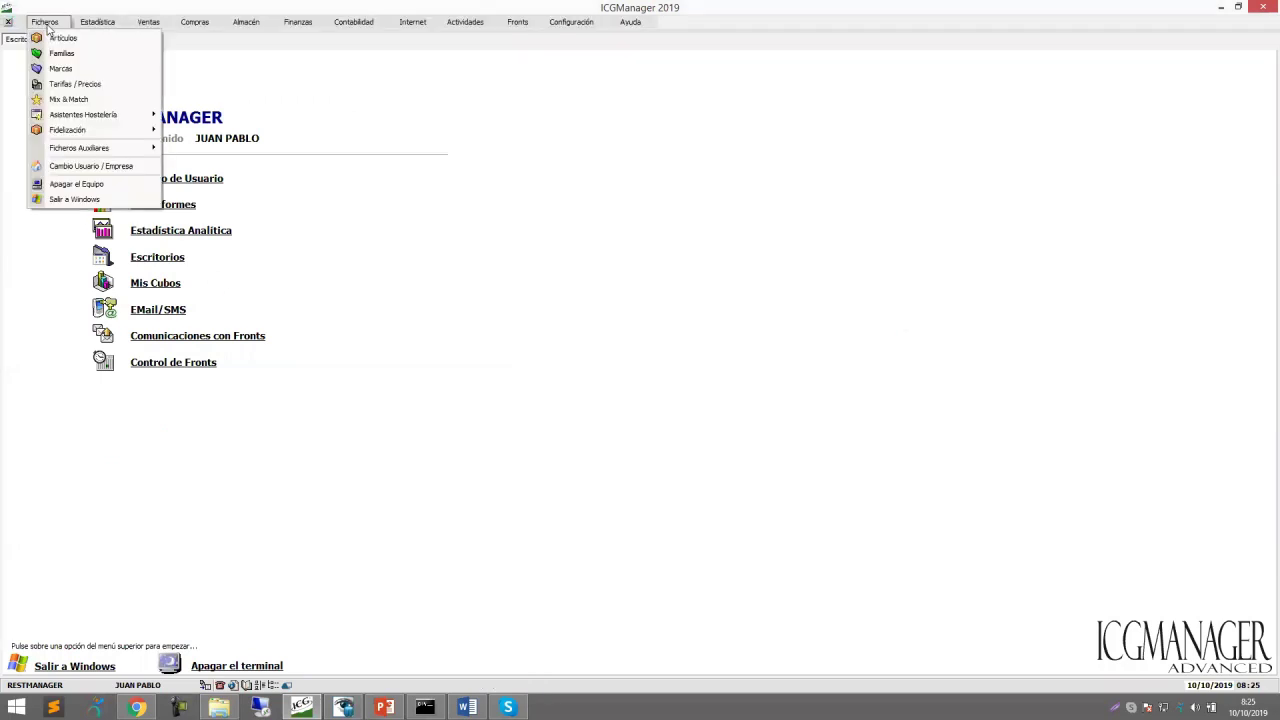
left_click(309, 79)
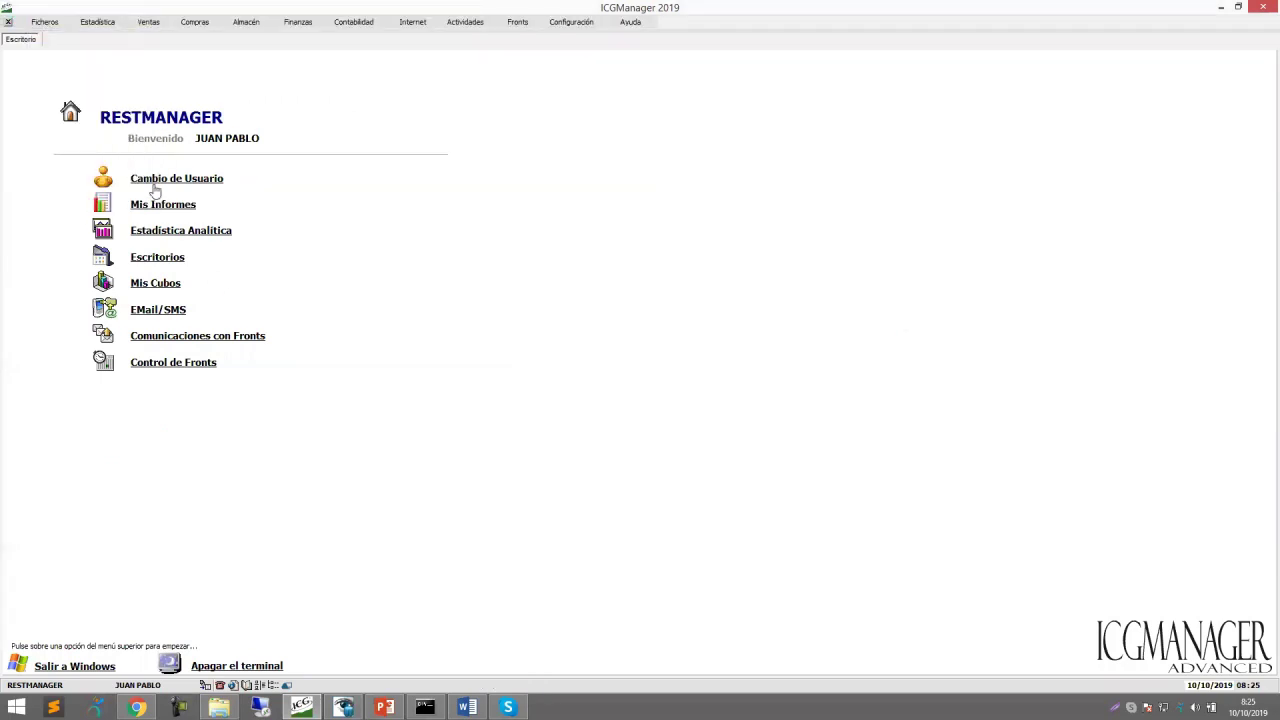
left_click(580, 24)
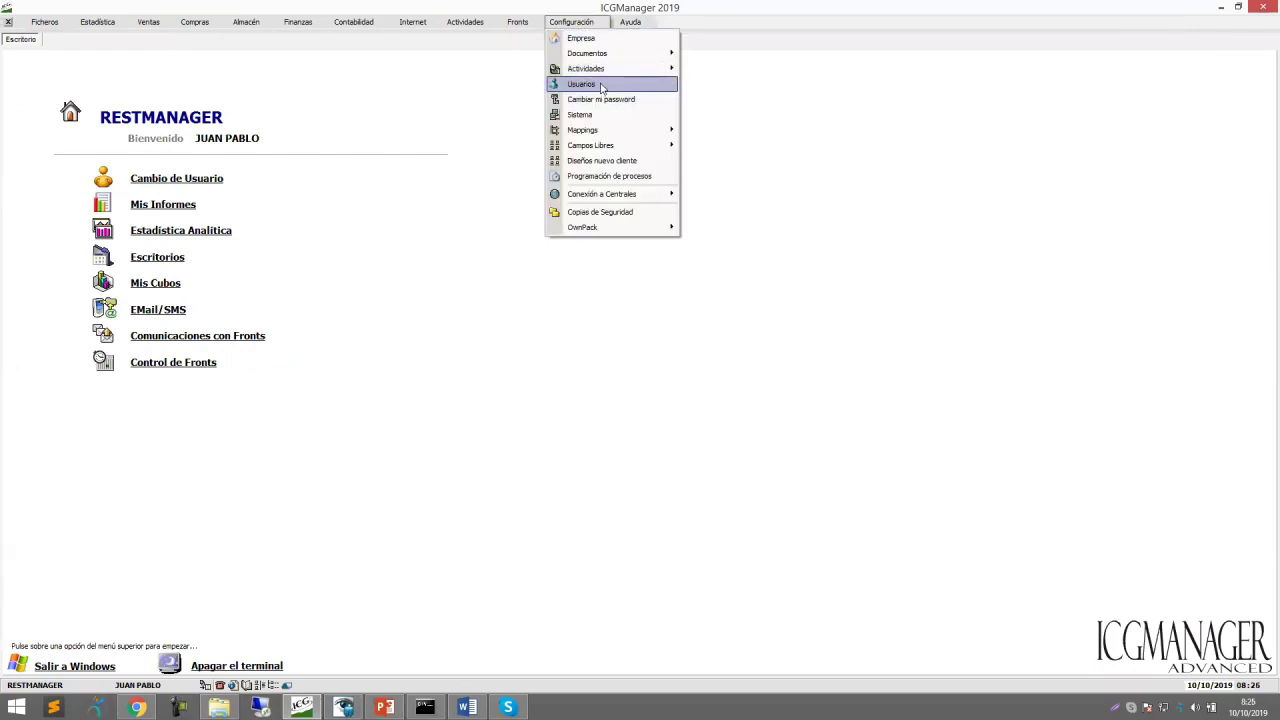
Open Usuarios > Config. Menú for user type 1 on the Ficheros tab.
left_click(603, 88)
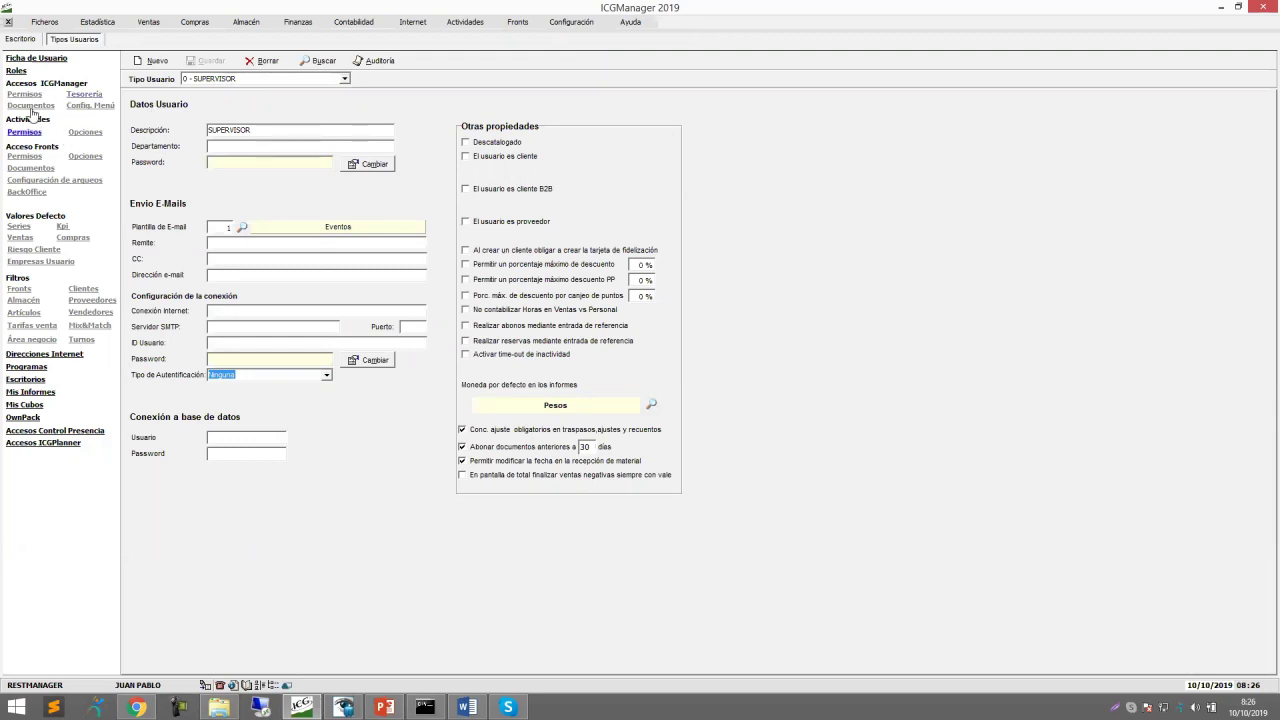
left_click(91, 106)
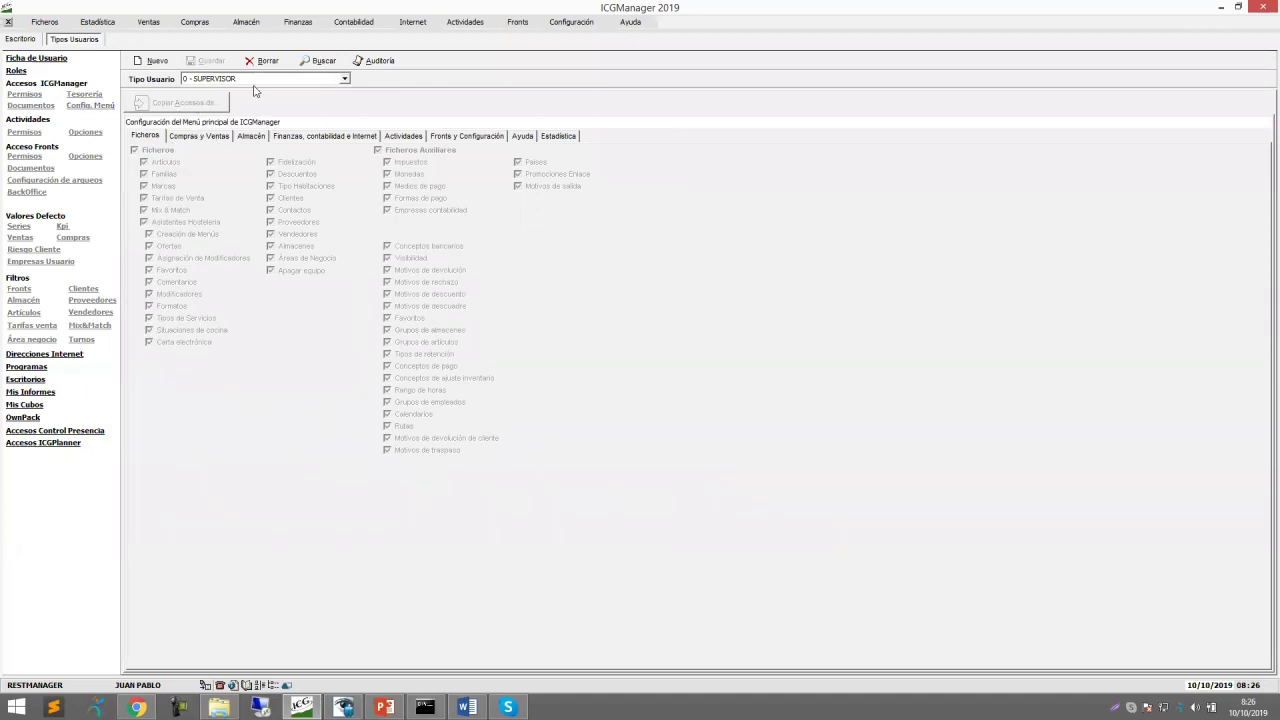
left_click(343, 79)
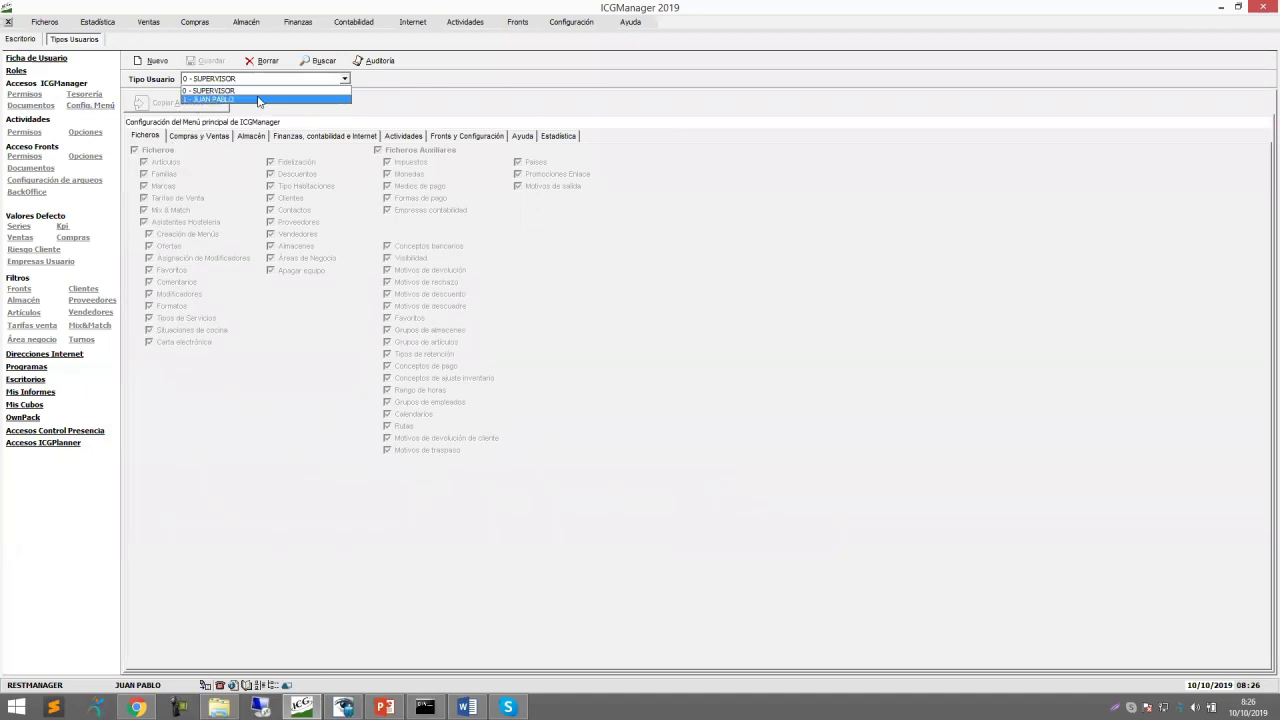
left_click(250, 95)
left_click(191, 137)
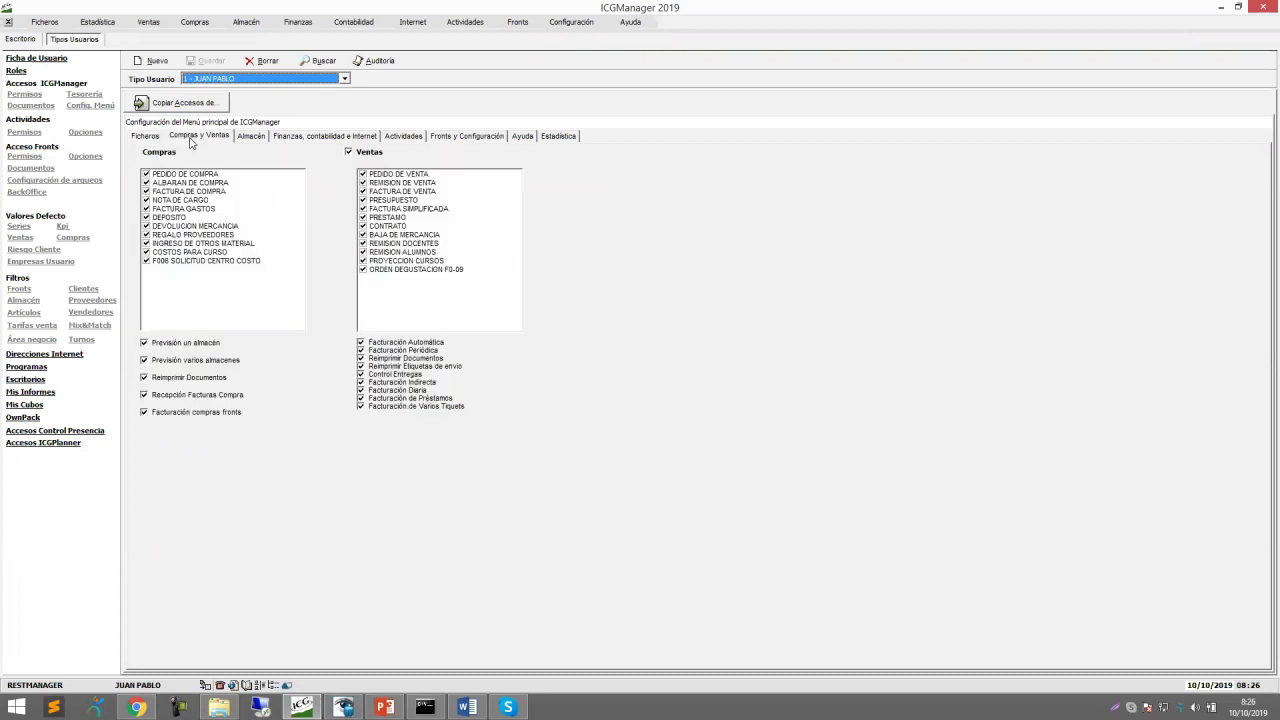
left_click(161, 141)
Untick and re-tick Artículos, Familias, Marcas and Tarifas de Venta, then save.
left_click(144, 162)
left_click(144, 174)
left_click(144, 186)
left_click(144, 198)
left_click(144, 198)
left_click(144, 186)
left_click(144, 174)
left_click(144, 162)
left_click(207, 62)
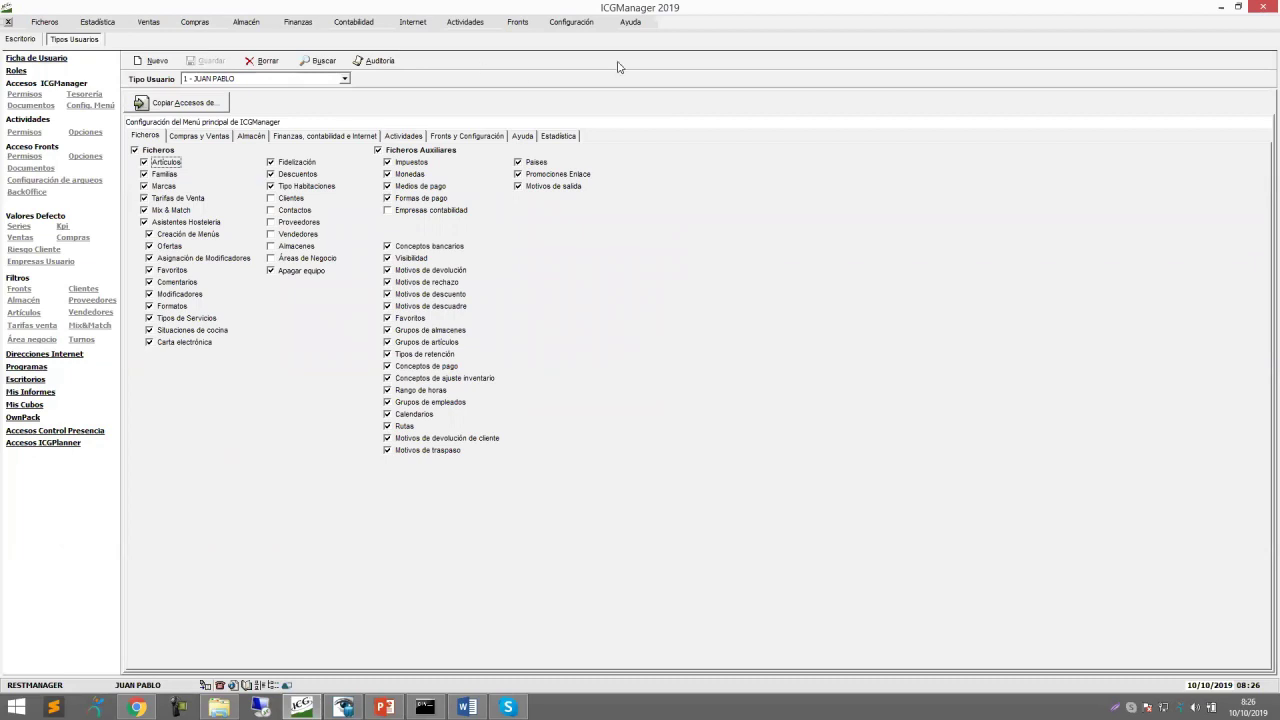
Grant Clientes, Contactos, Proveedores, Almacenes, Vendedores and Empresas contabilidad, save, and return to Escritorio.
left_click(269, 198)
left_click(269, 210)
left_click(269, 222)
left_click(270, 258)
left_click(270, 246)
left_click(270, 234)
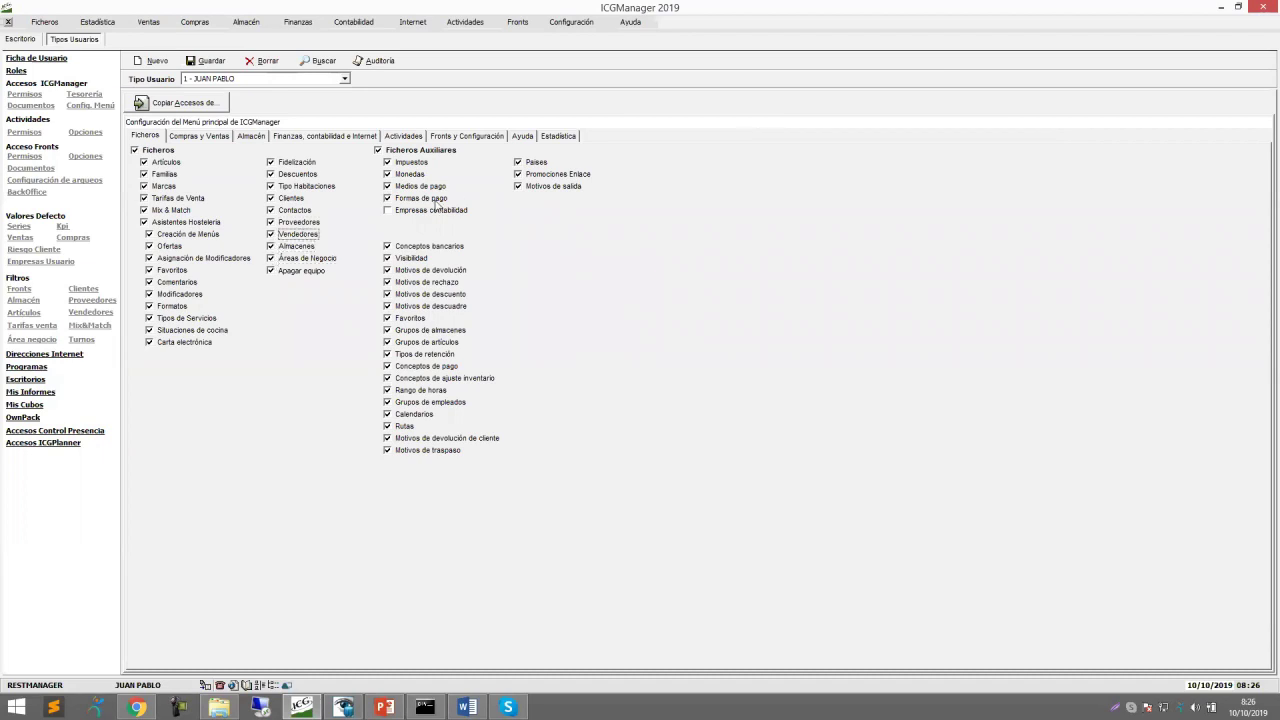
left_click(391, 213)
left_click(212, 62)
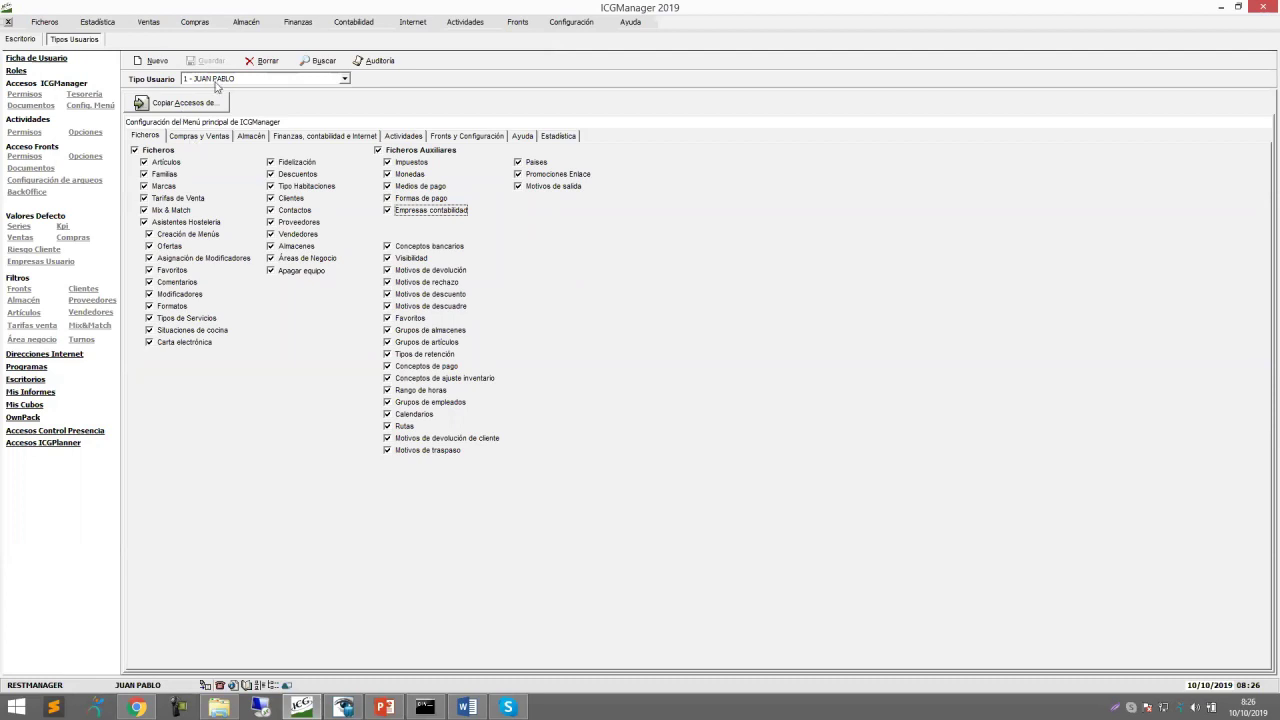
left_click(41, 97)
left_click(22, 39)
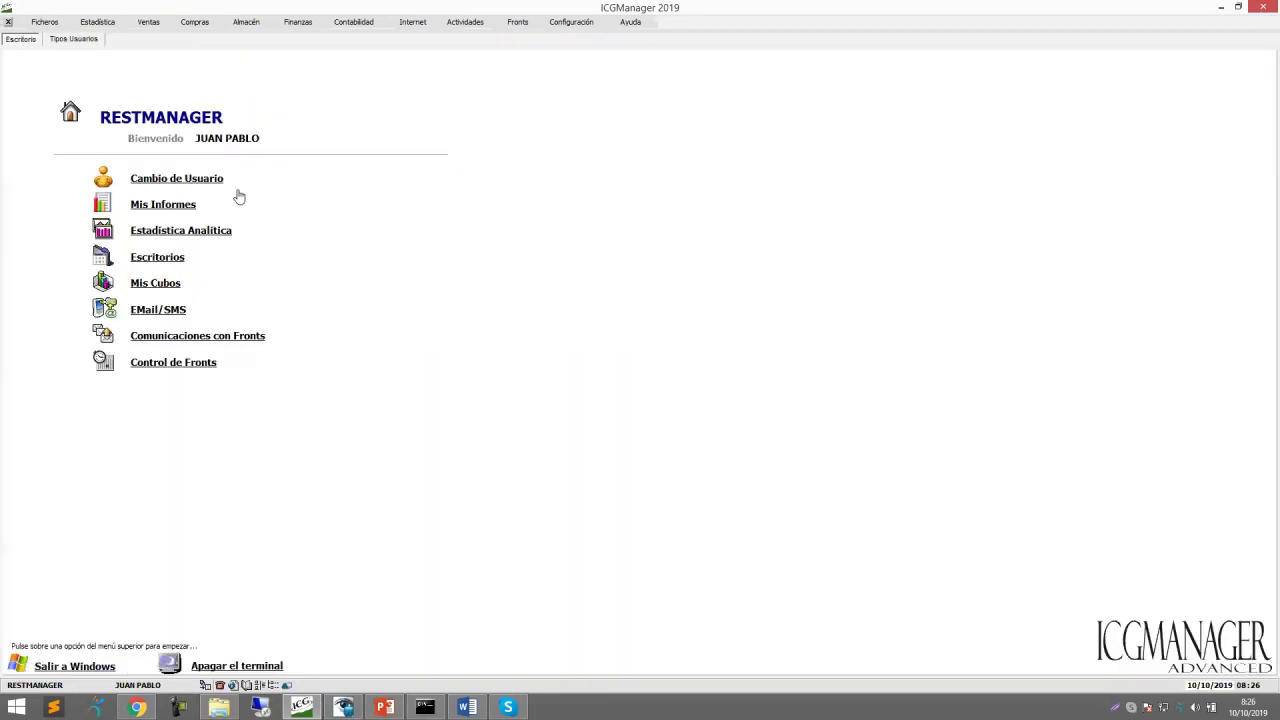
Log in again through Cambio de Usuario, accepting the prefilled company.
left_click(179, 184)
key("Return")
key("Return")
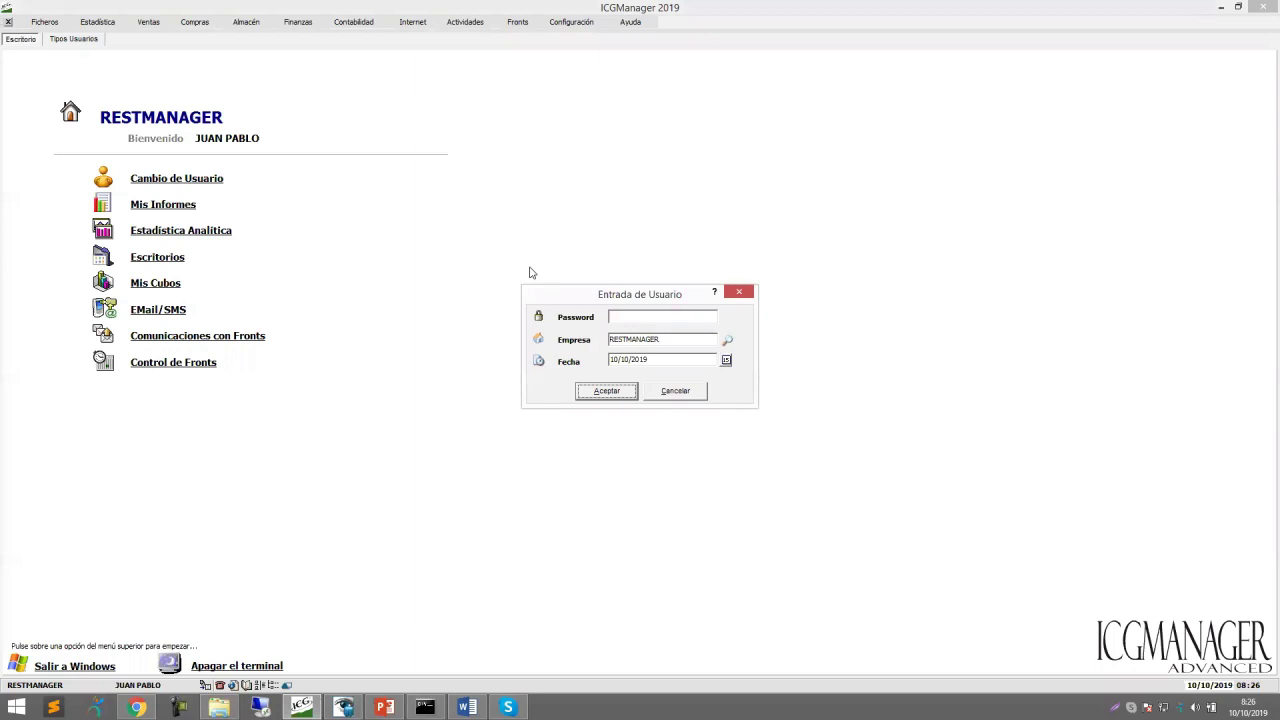
key("Return")
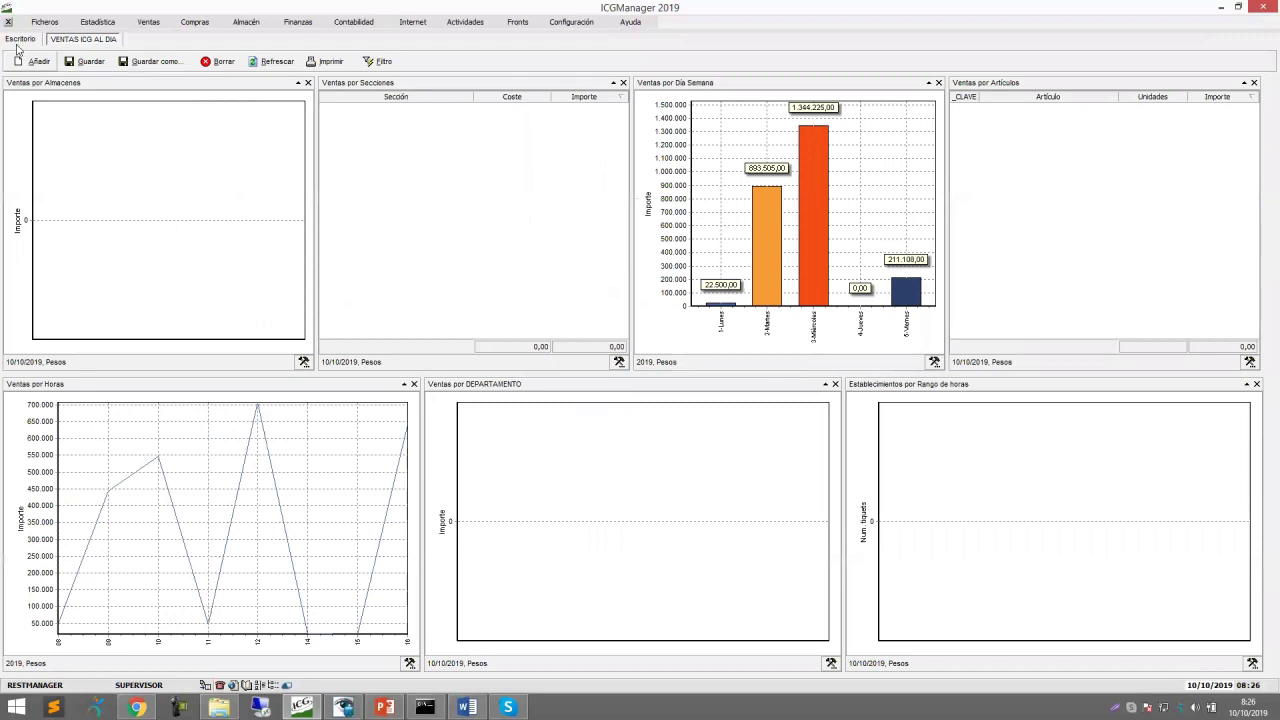
From Escritorio, switch to the user type 1 login, keeping the default Empresa and Fecha.
left_click(20, 39)
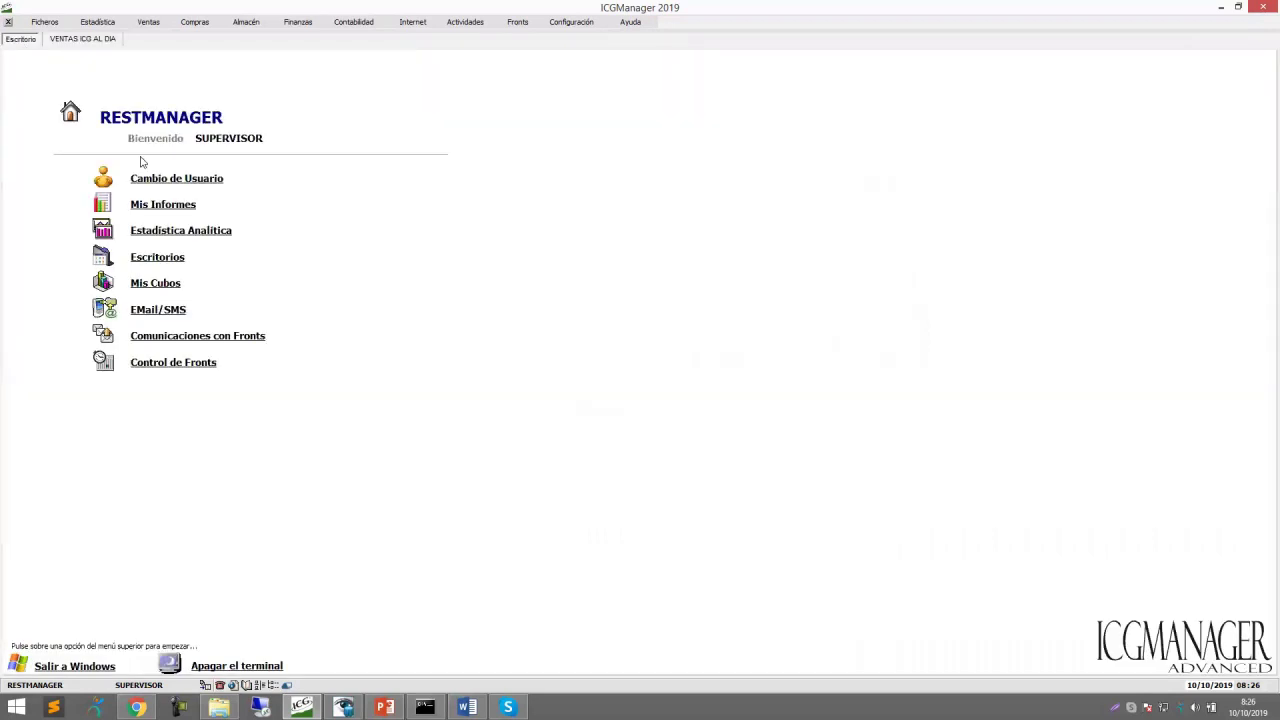
left_click(205, 177)
key("Tab")
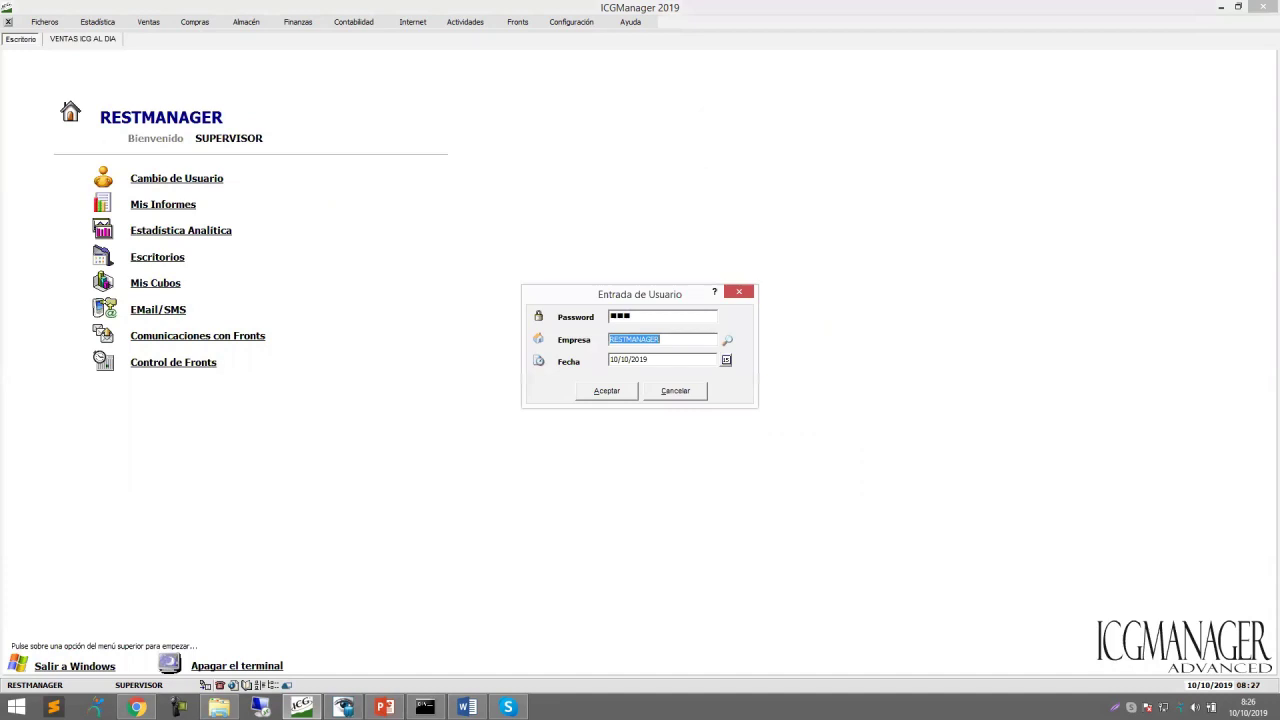
key("Tab")
key("Return")
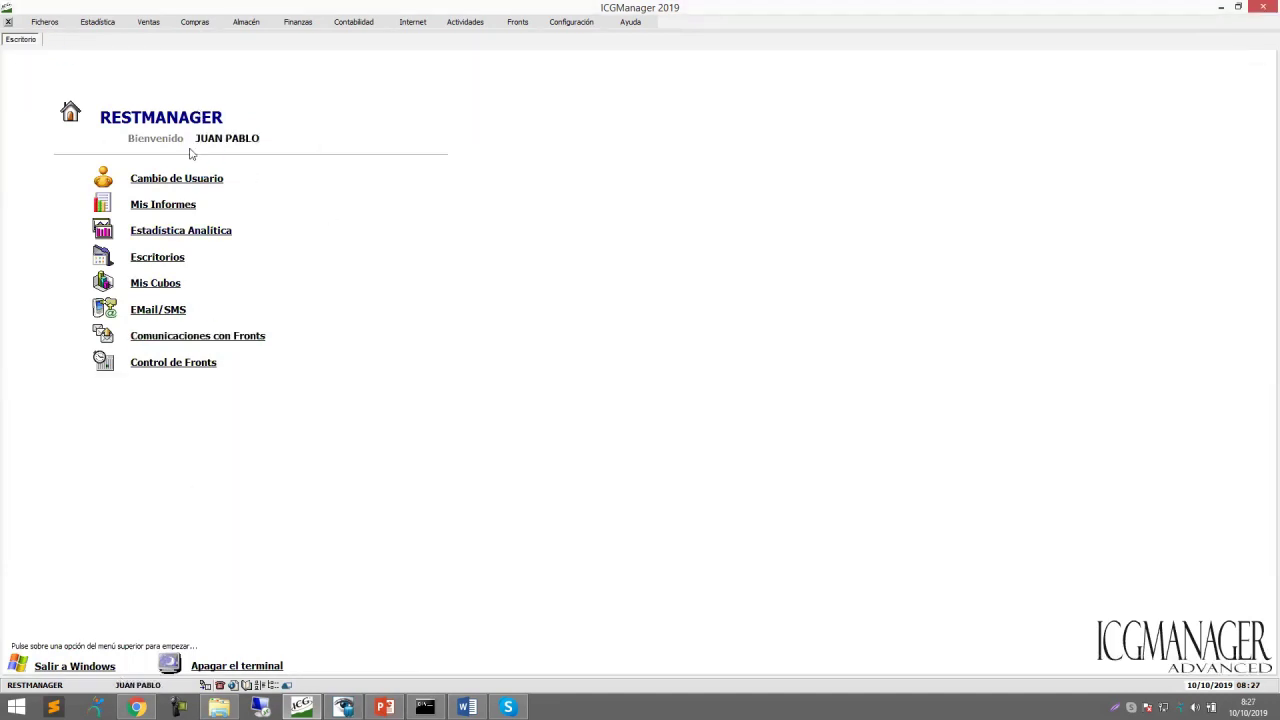
Open article ALITAS PICANTES PROCESADAS from Ficheros > Artículos to view its costs and prices, then return to Escritorio.
left_click(56, 23)
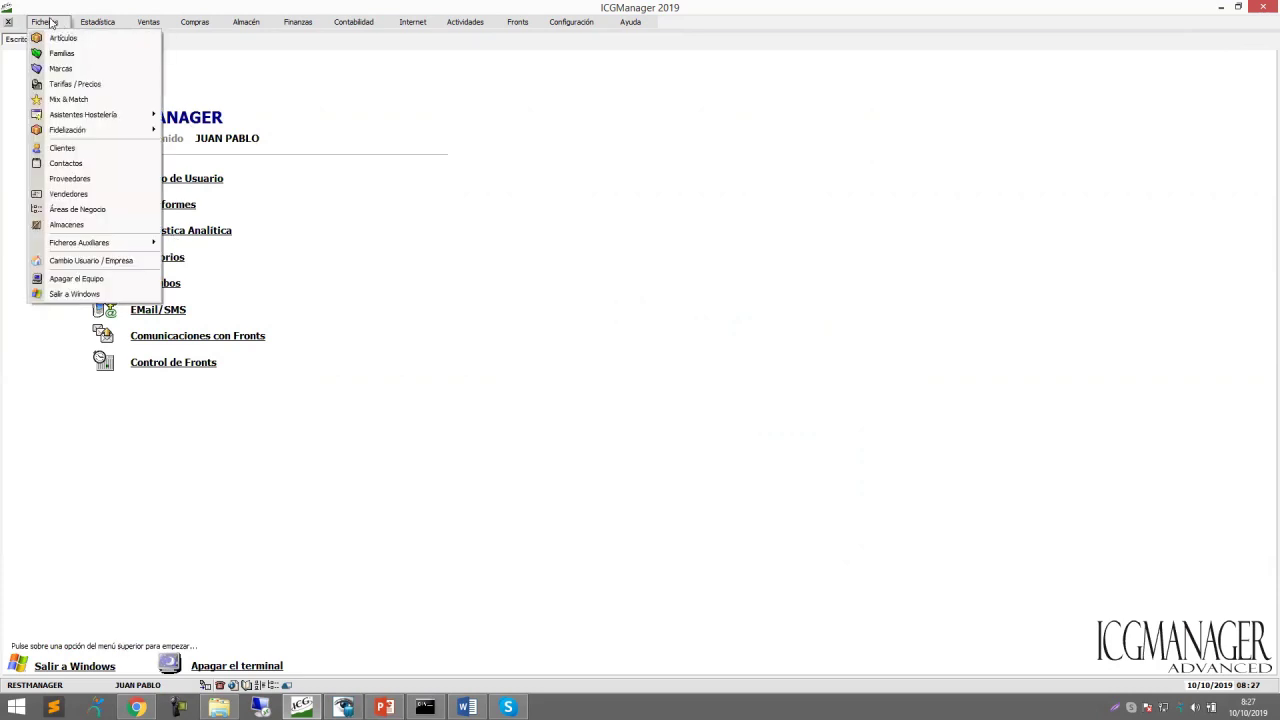
left_click(62, 40)
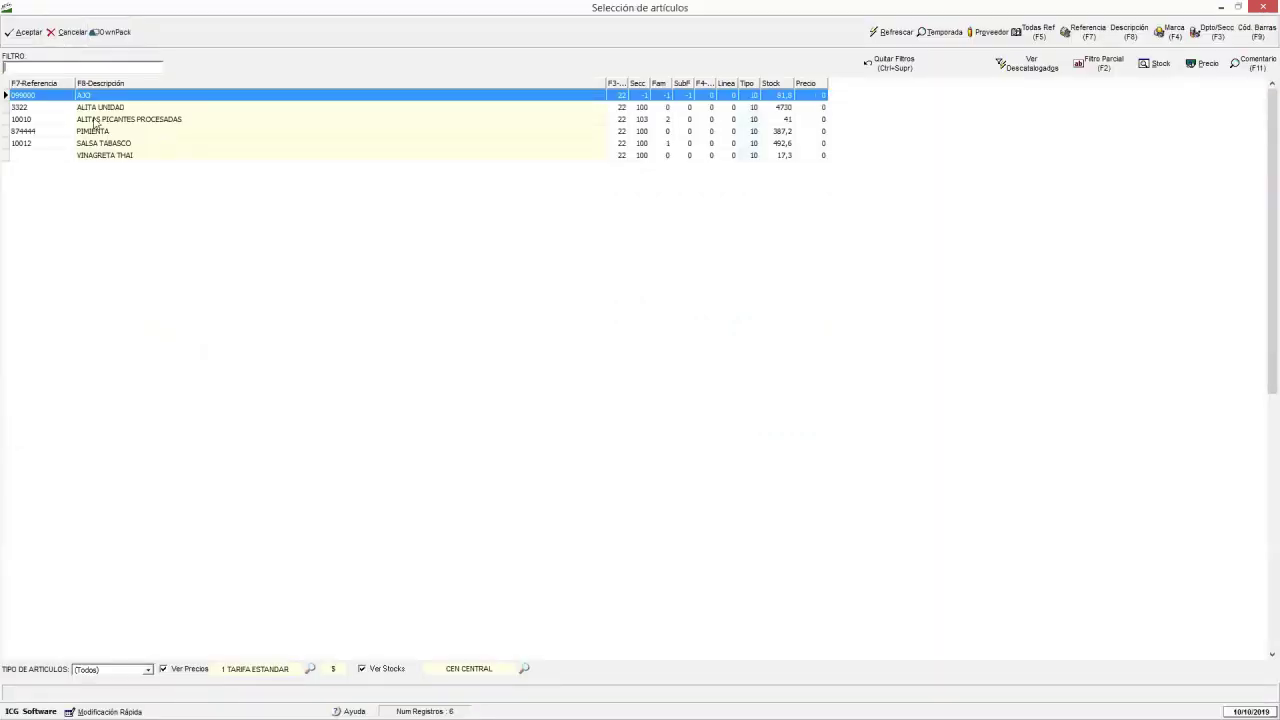
left_click(118, 121)
left_click(26, 33)
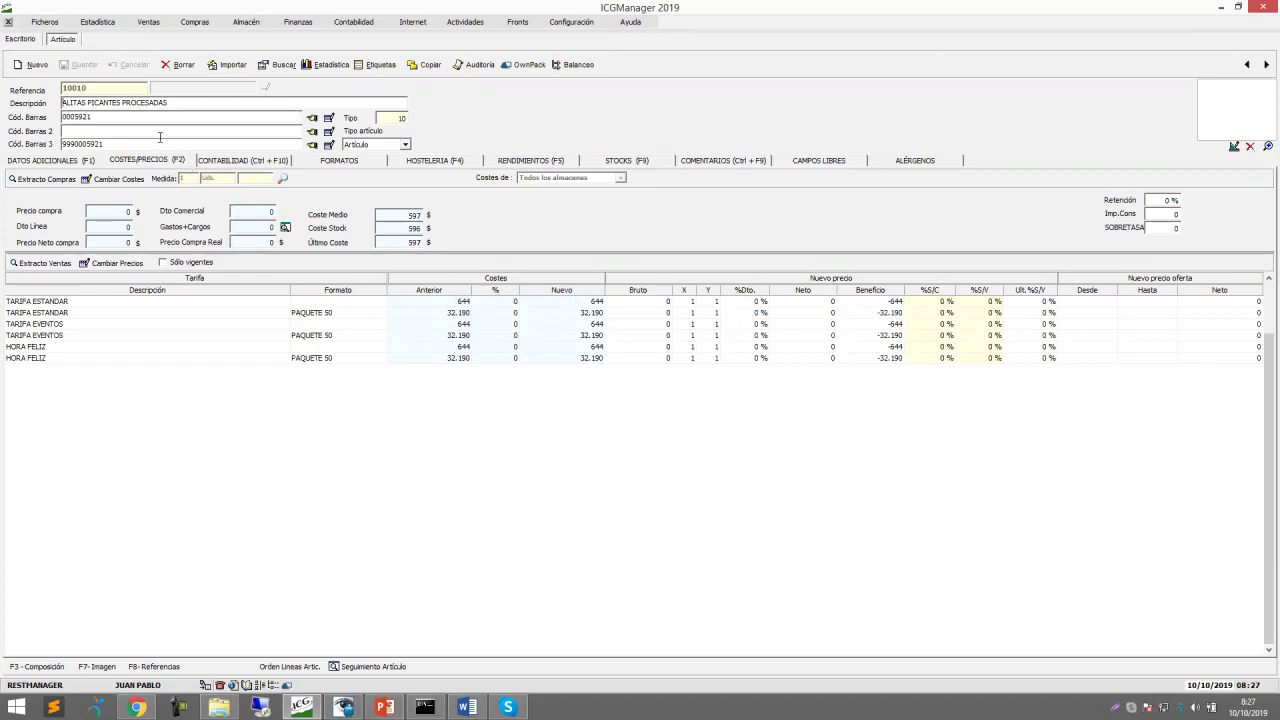
left_click(22, 39)
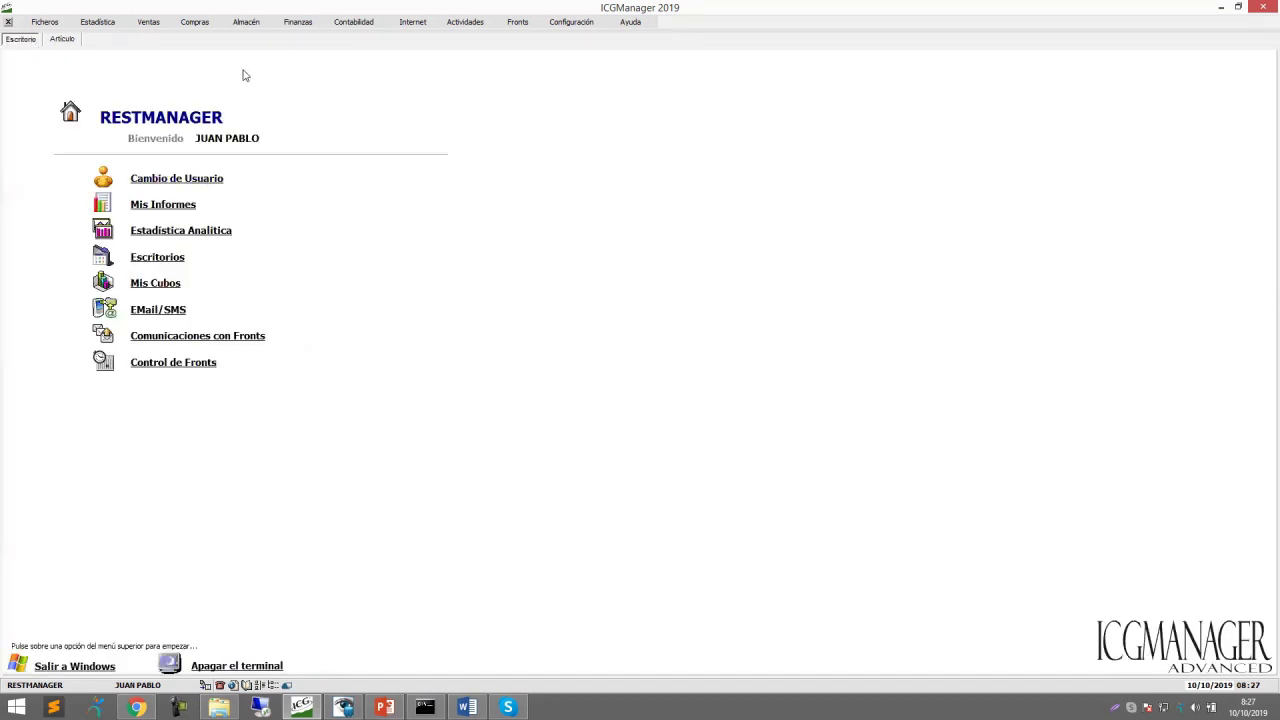
Open the ICGManager permissions under Configuración > Usuarios for Tipo Usuario 1.
left_click(558, 26)
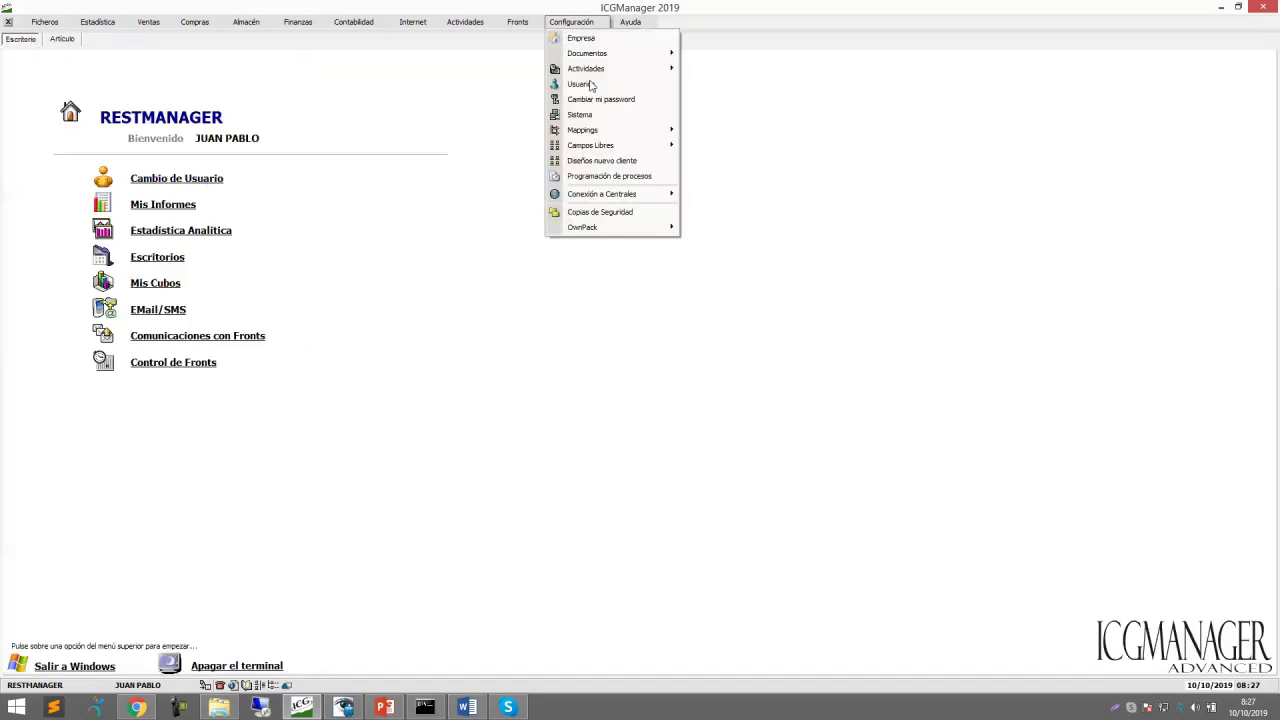
left_click(588, 88)
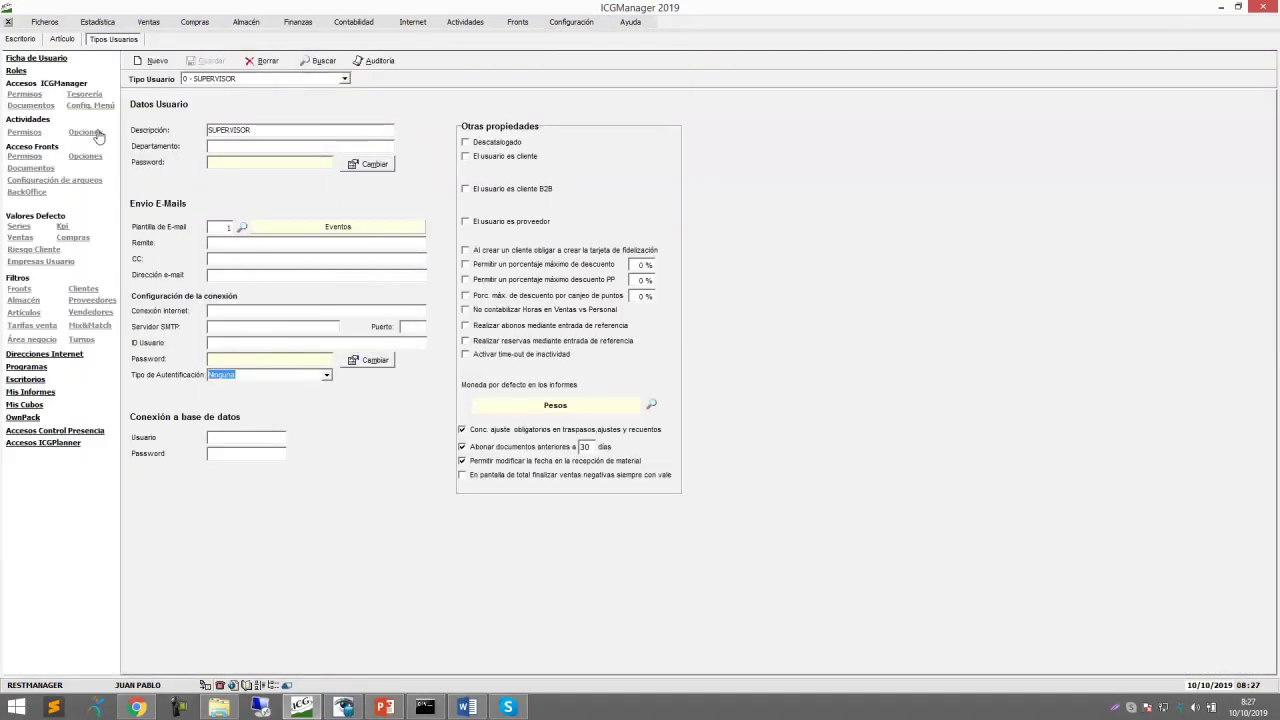
left_click(27, 96)
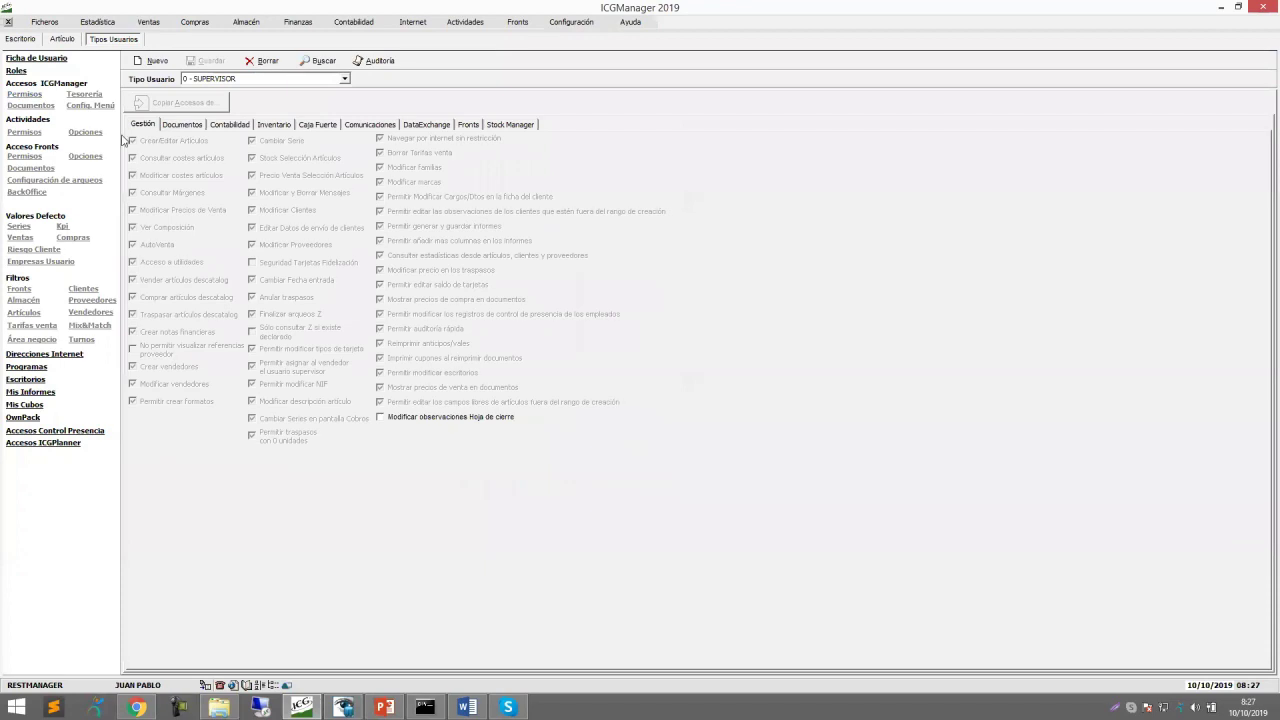
left_click(345, 79)
left_click(249, 103)
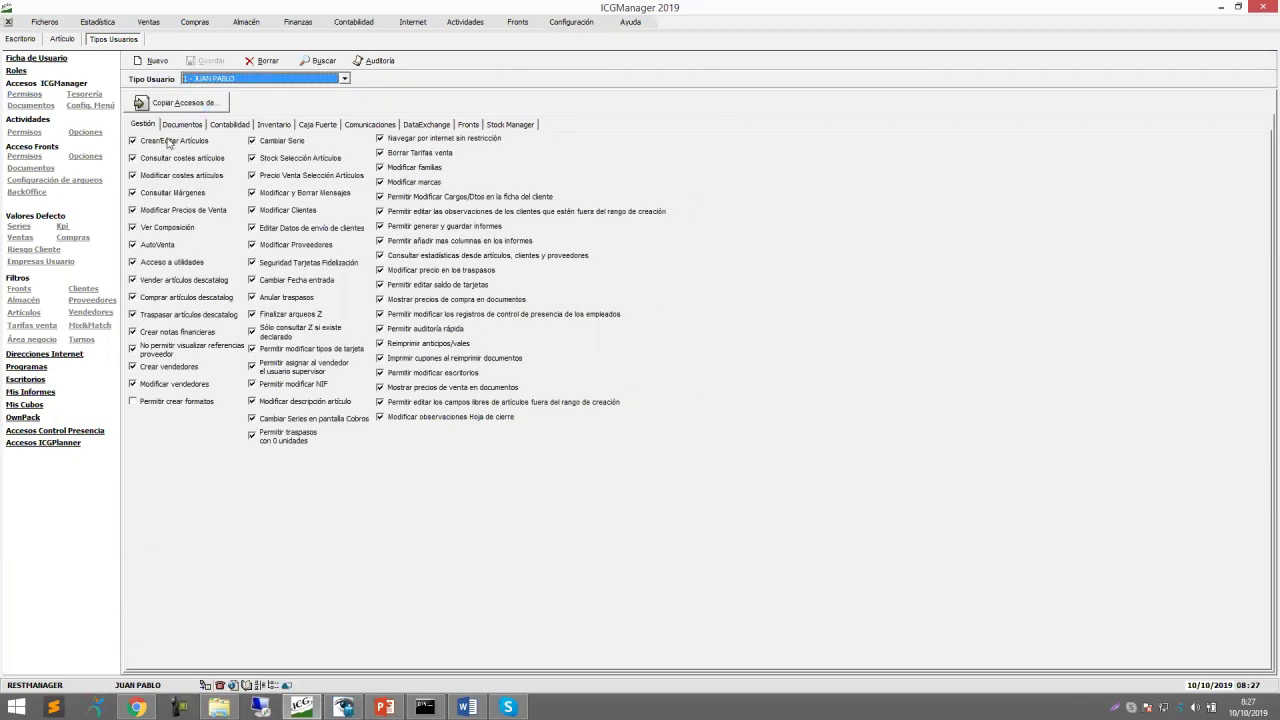
Untick Crear/Editar Artículos, Consultar costes and Modificar costes artículos, then save.
left_click(133, 142)
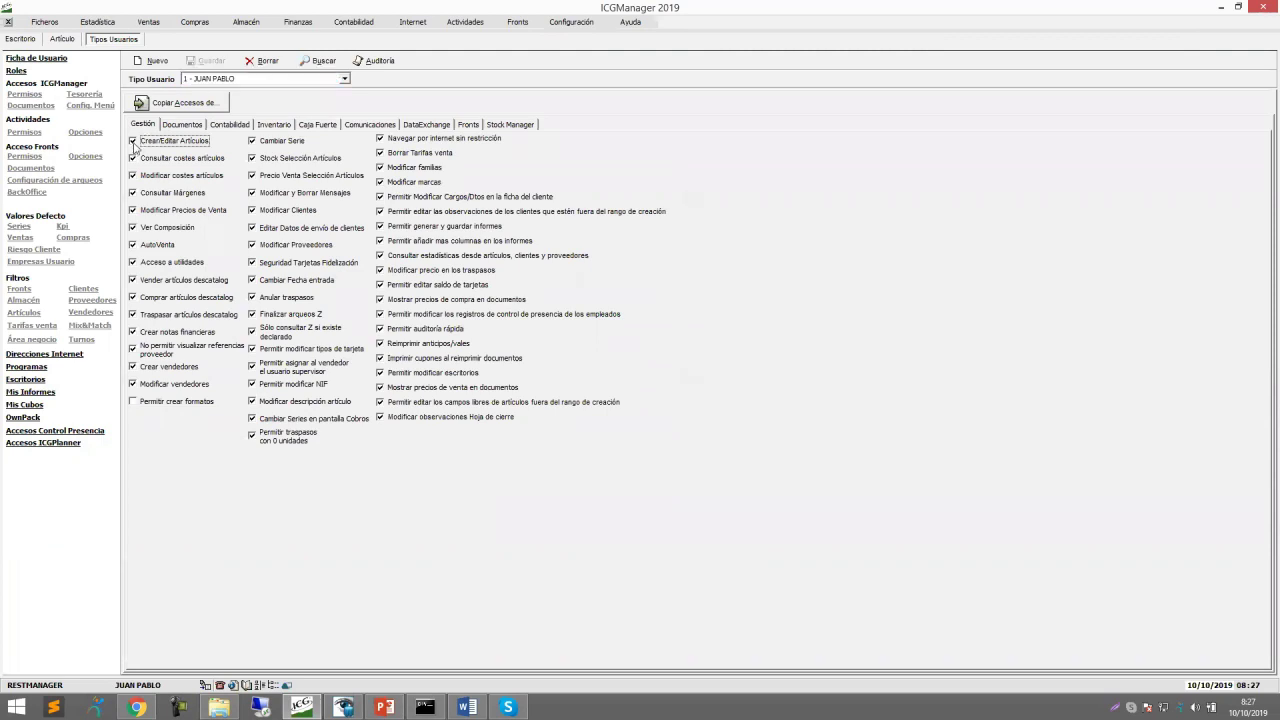
left_click(134, 159)
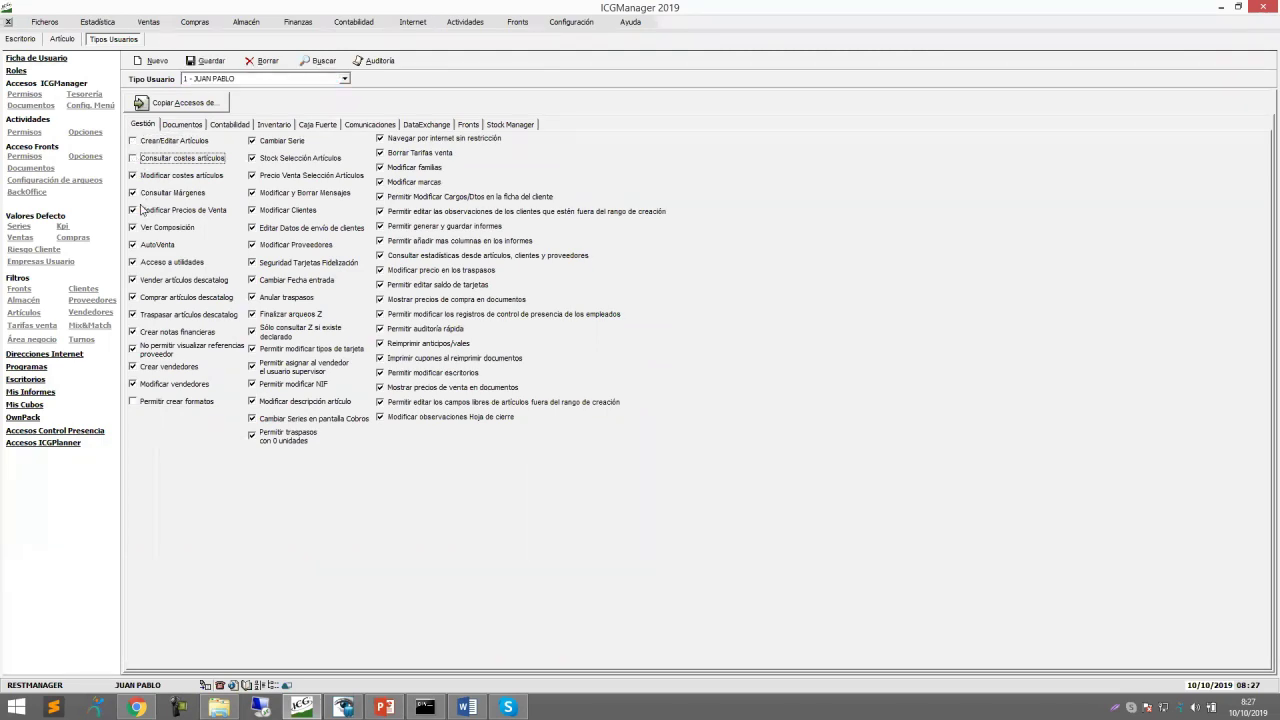
left_click(133, 176)
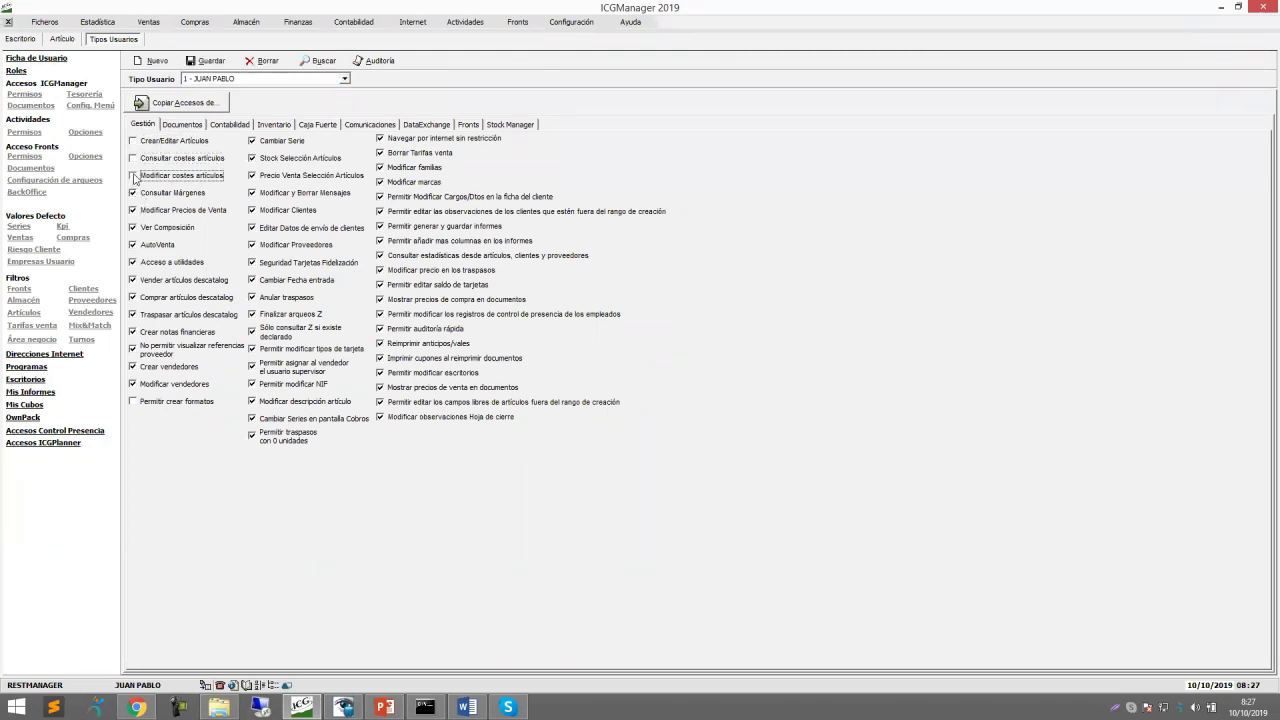
left_click(210, 61)
Revoke Modificar Precios de Venta, save, and return to Escritorio.
left_click(133, 211)
left_click(202, 60)
left_click(21, 39)
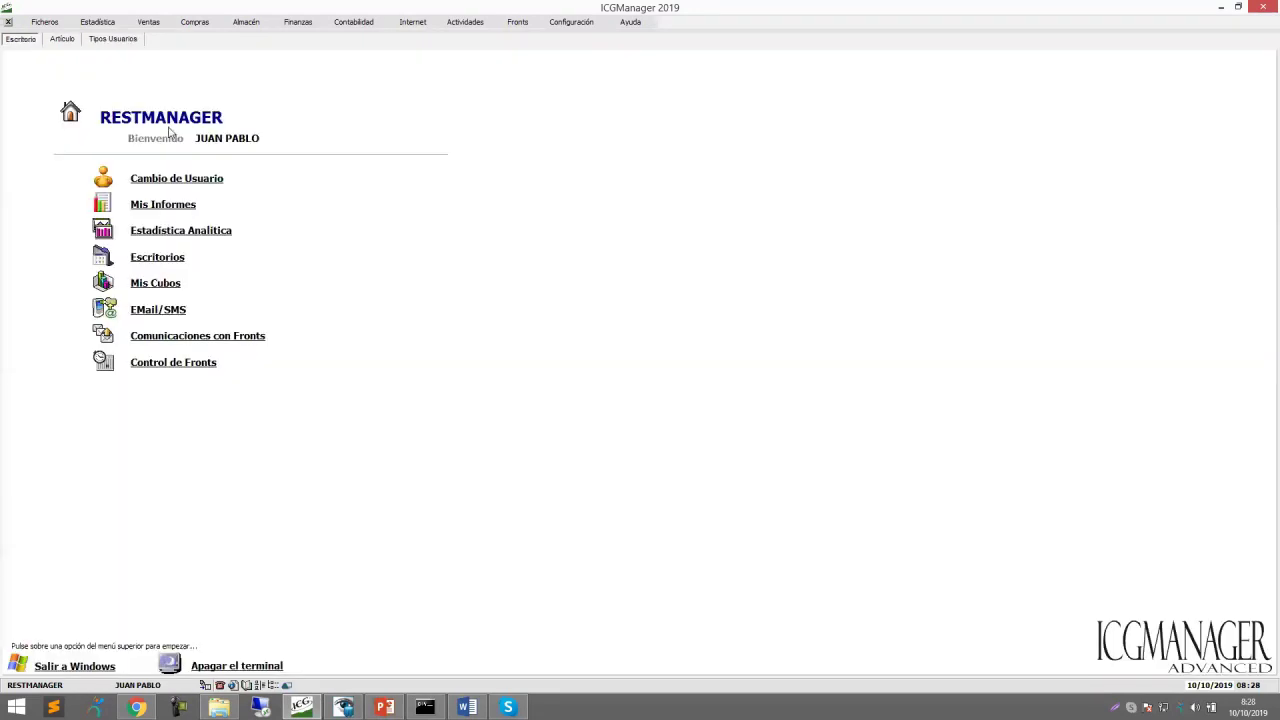
Log back in as SUPERVISOR via Cambio de Usuario, then return to the Escritorio page.
left_click(195, 182)
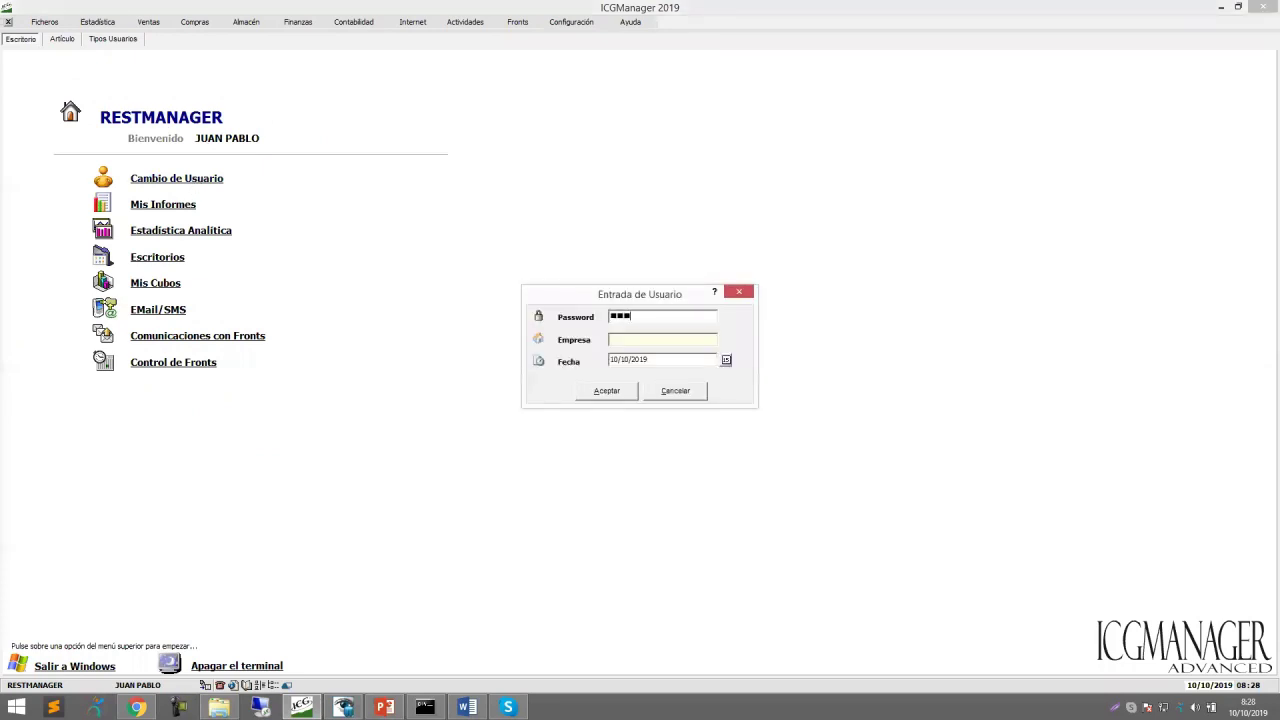
key("Tab")
key("Tab")
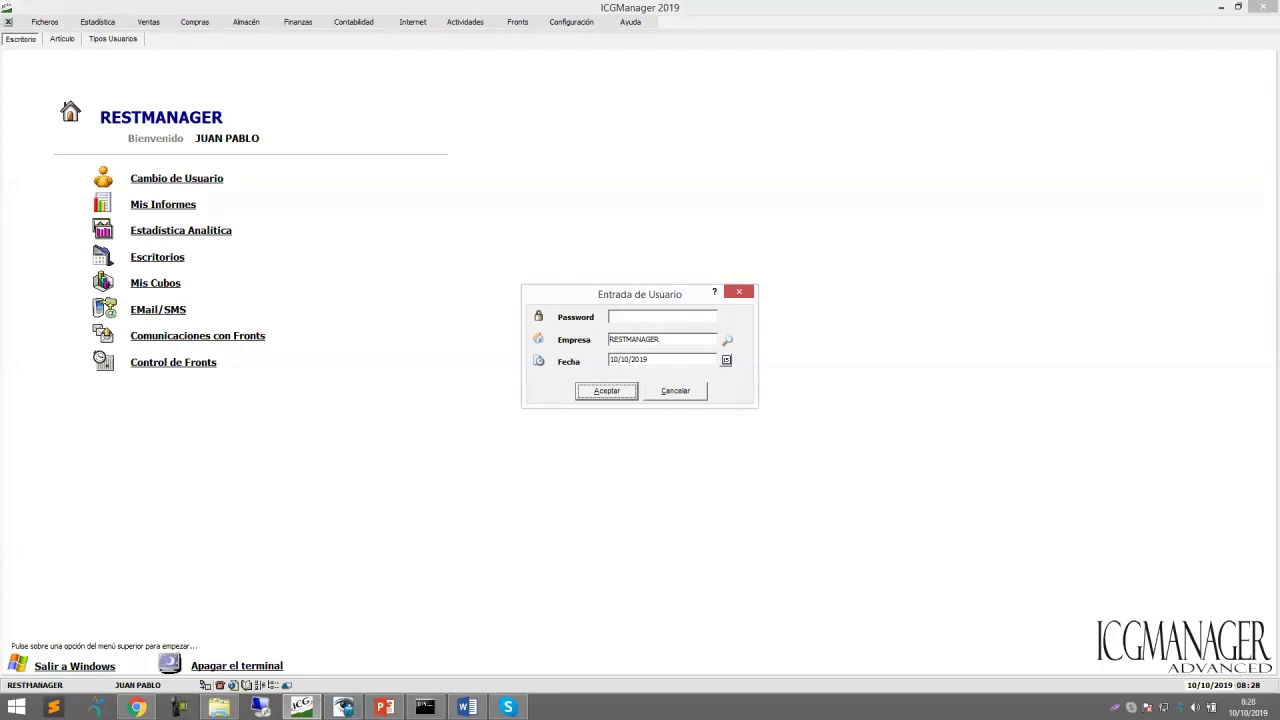
key("Return")
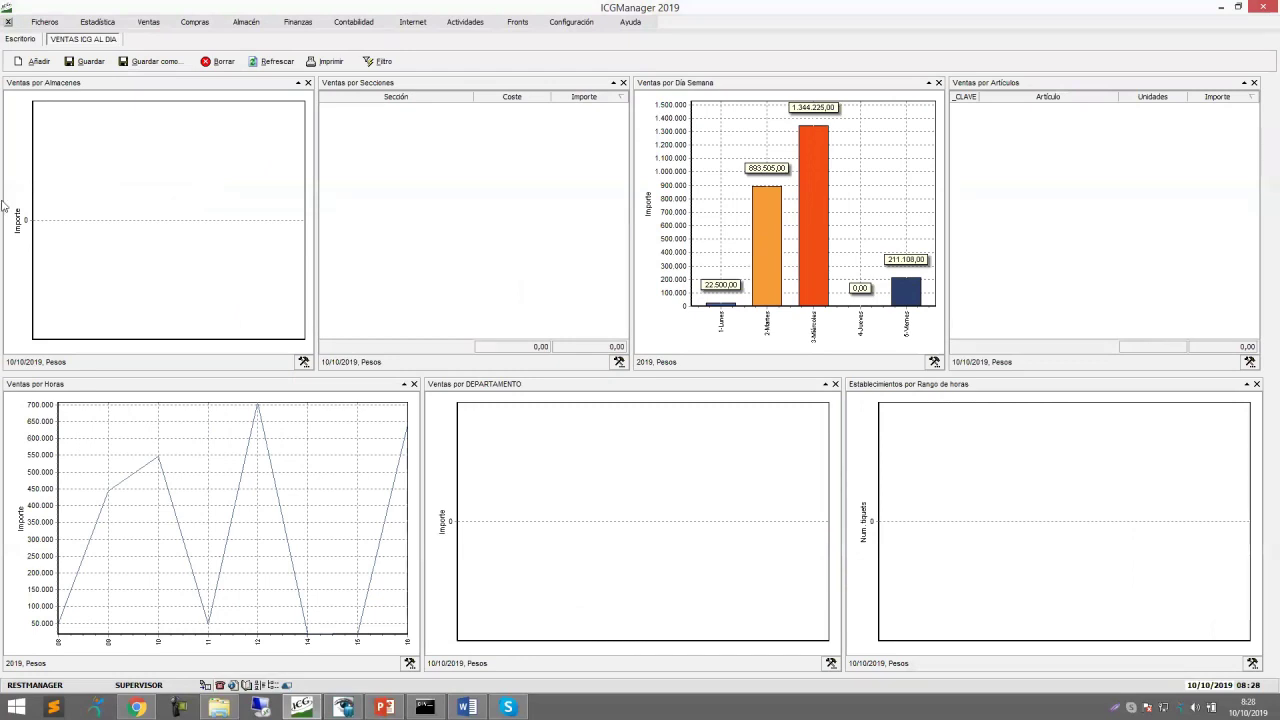
left_click(20, 40)
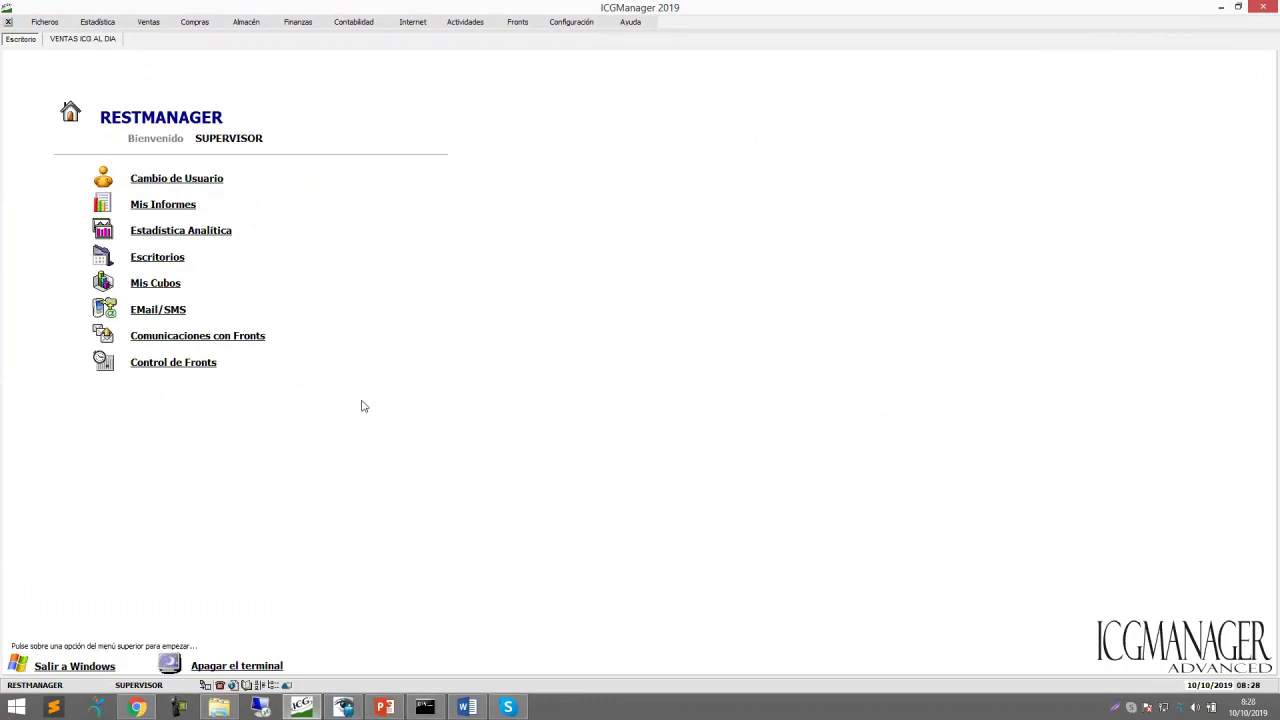
Switch to the user type 1 login, correcting the password before accepting.
left_click(203, 180)
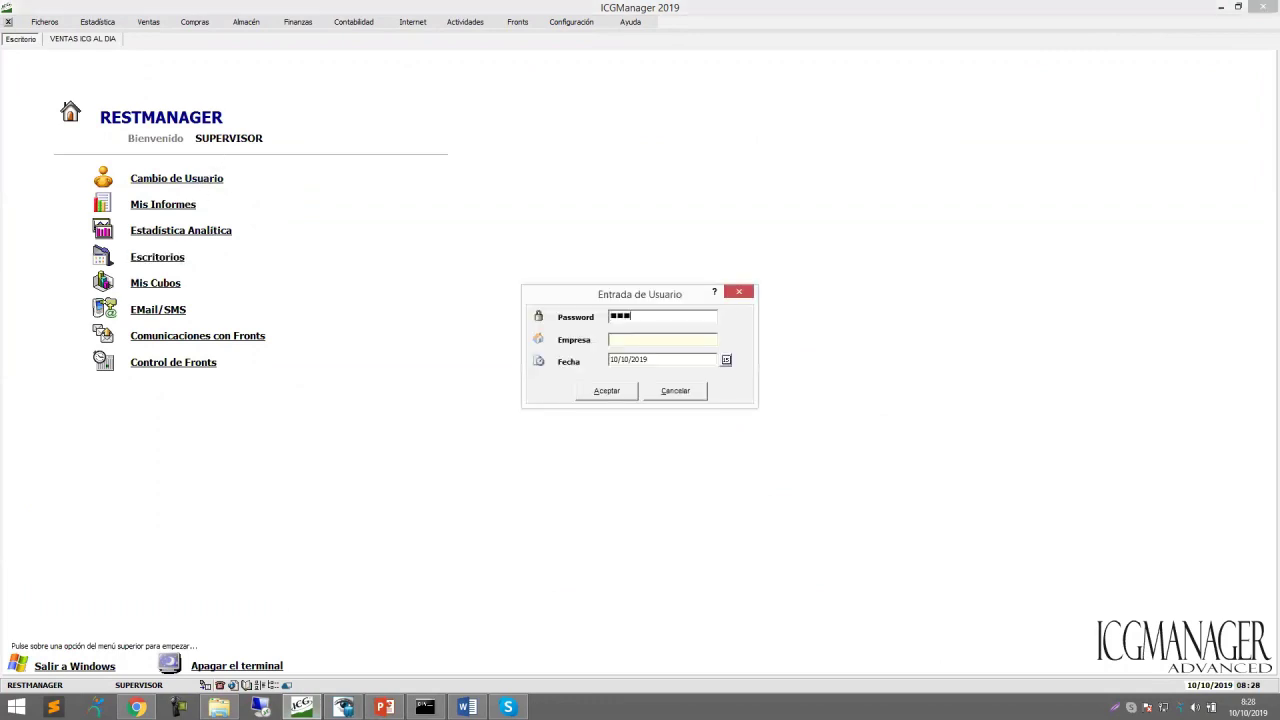
key("BackSpace")
key("BackSpace")
key("BackSpace")
key("Return")
key("Return")
key("Return")
key("Return")
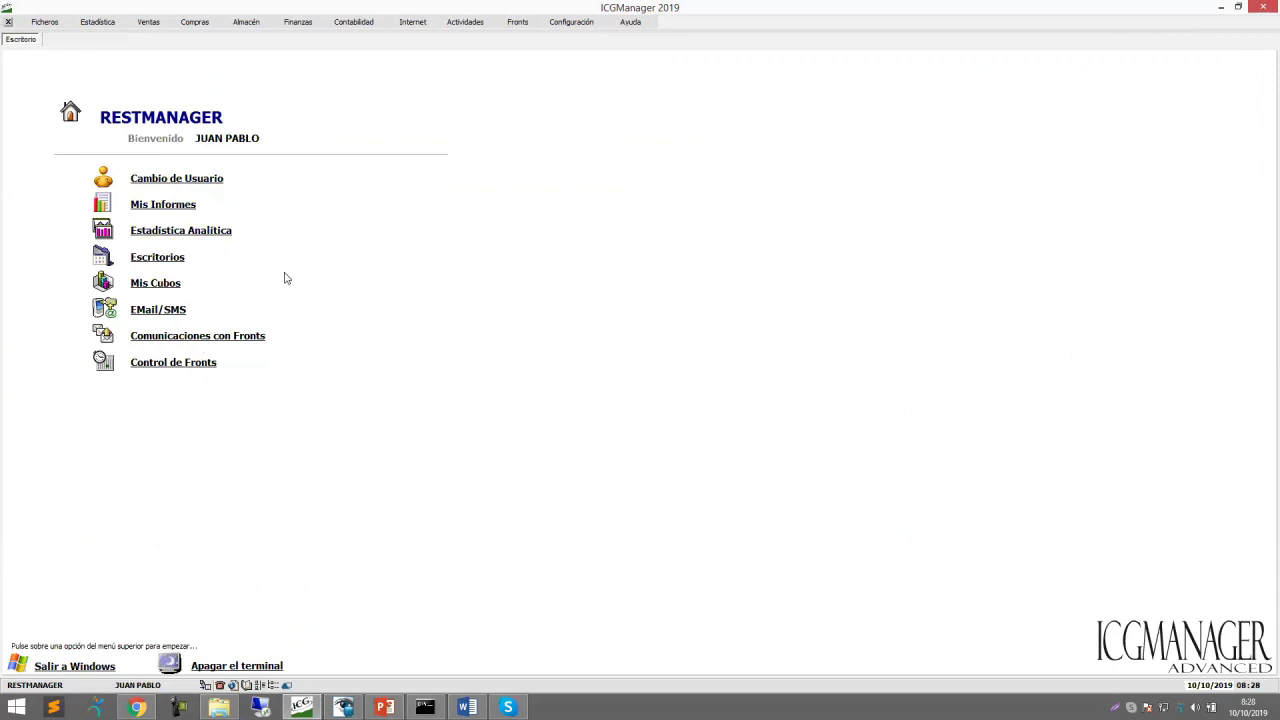
Open the ALITAS PICANTES PROCESADAS record from Ficheros > Artículos as the restricted user.
left_click(43, 21)
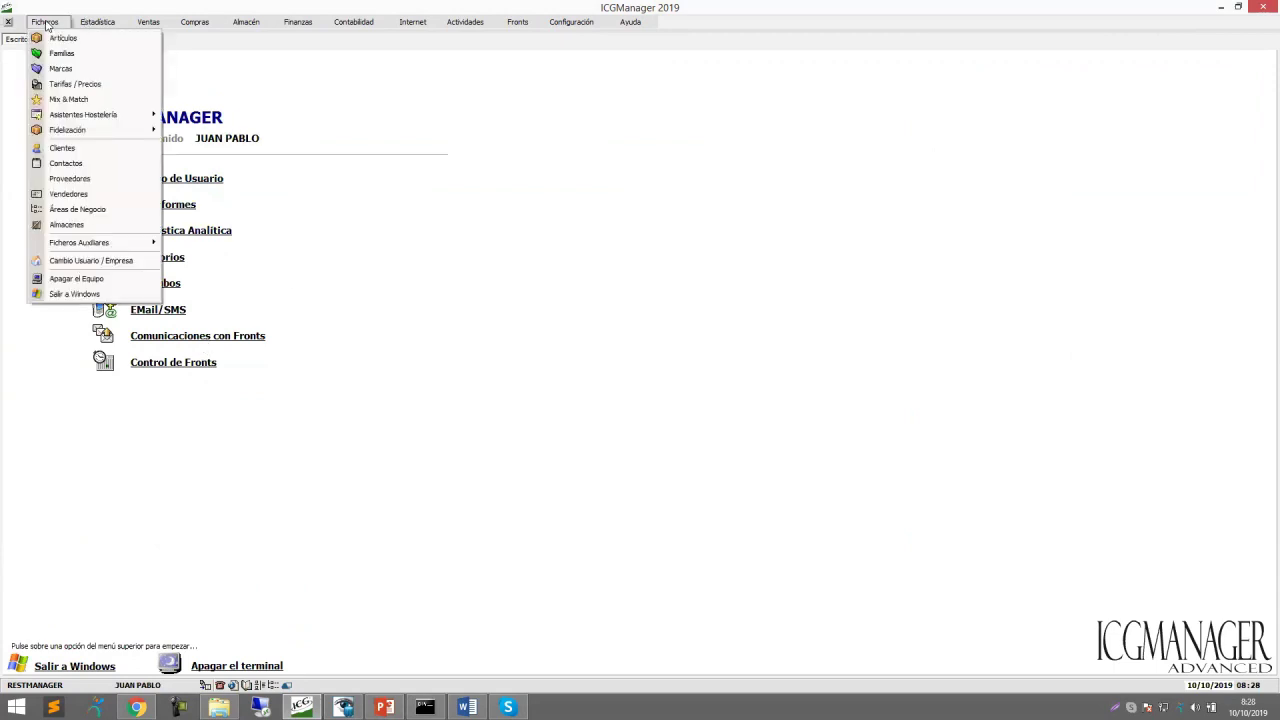
left_click(57, 38)
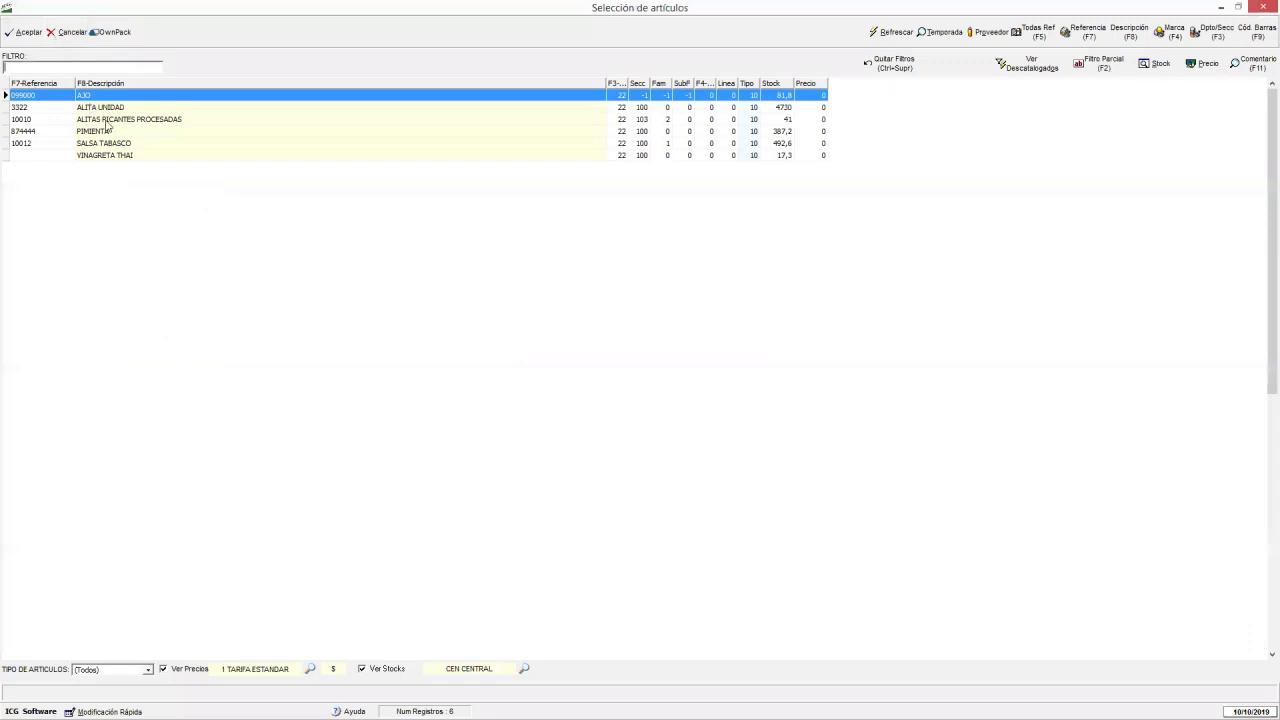
left_click(102, 121)
left_click(30, 33)
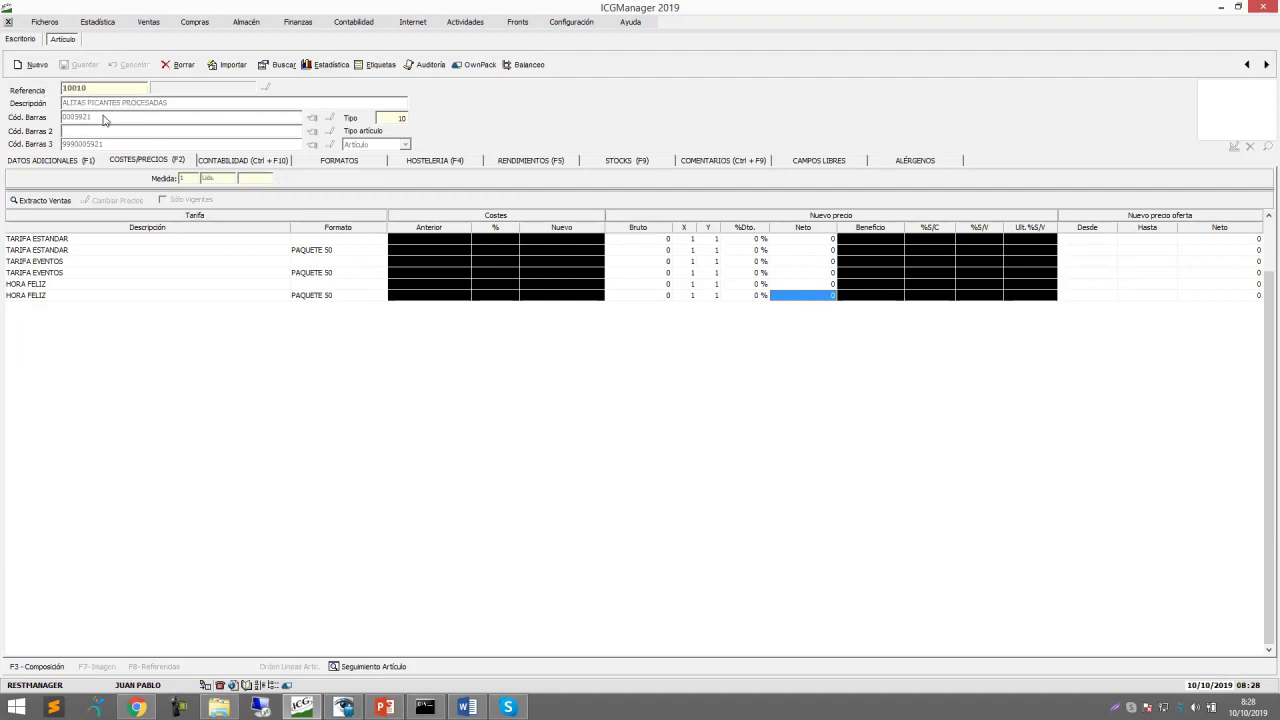
Check the Costes/Precios grid cells and Datos Adicionales page, then close the Artículo tab.
left_click(436, 248)
key("Down")
key("Down")
key("Down")
key("Down")
key("Down")
key("Up")
key("Up")
key("Up")
key("Up")
left_click(578, 251)
left_click(920, 252)
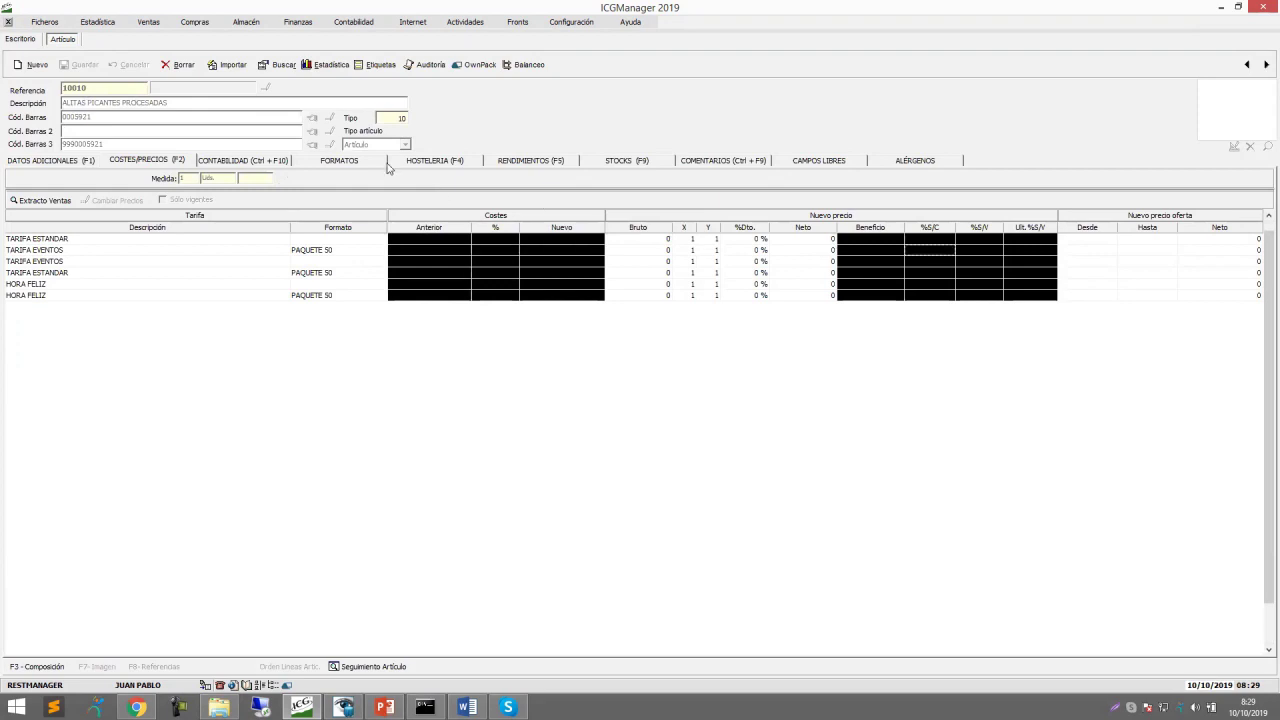
left_click(50, 162)
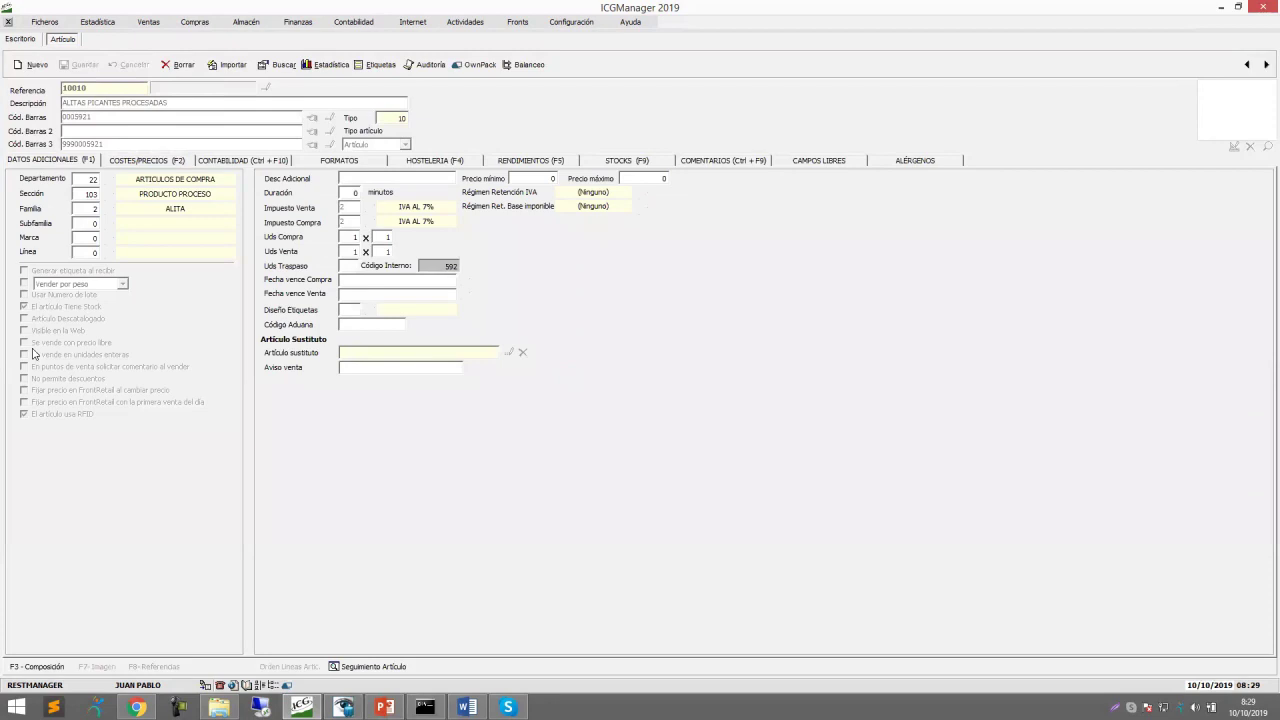
left_click(8, 21)
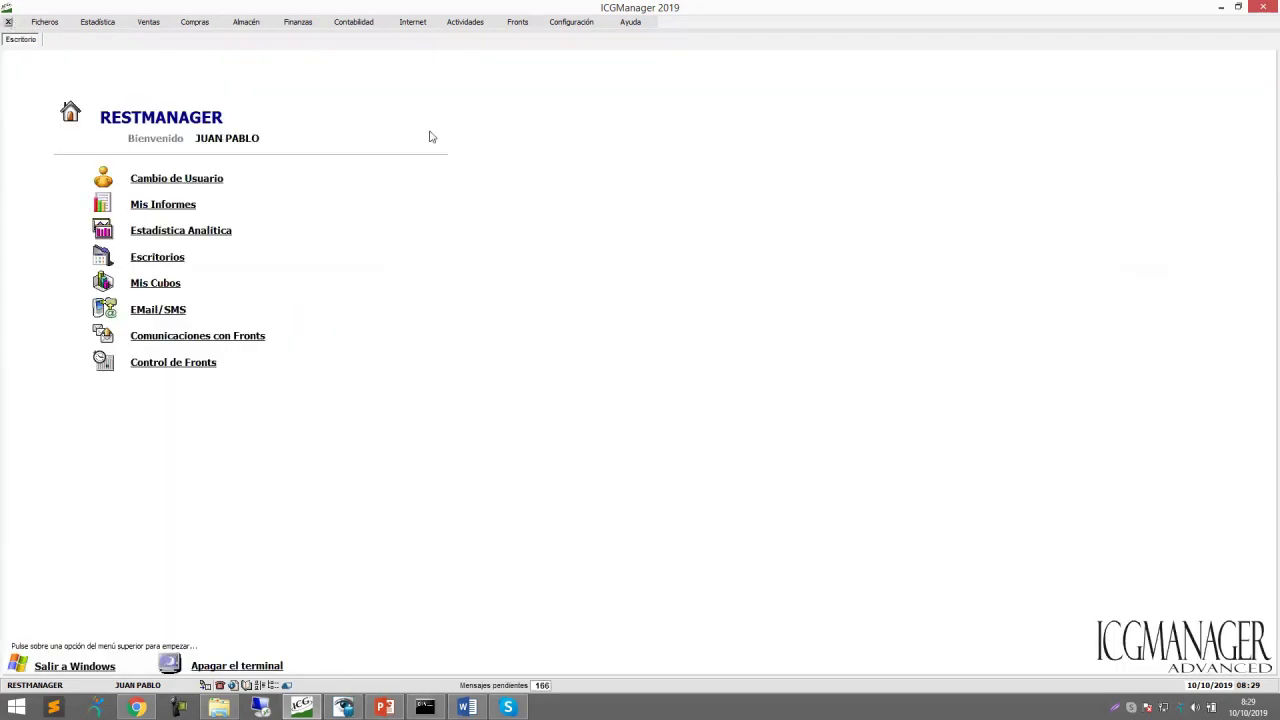
Open Configuración > Usuarios > Permisos and expand the Tipo Usuario list.
left_click(580, 24)
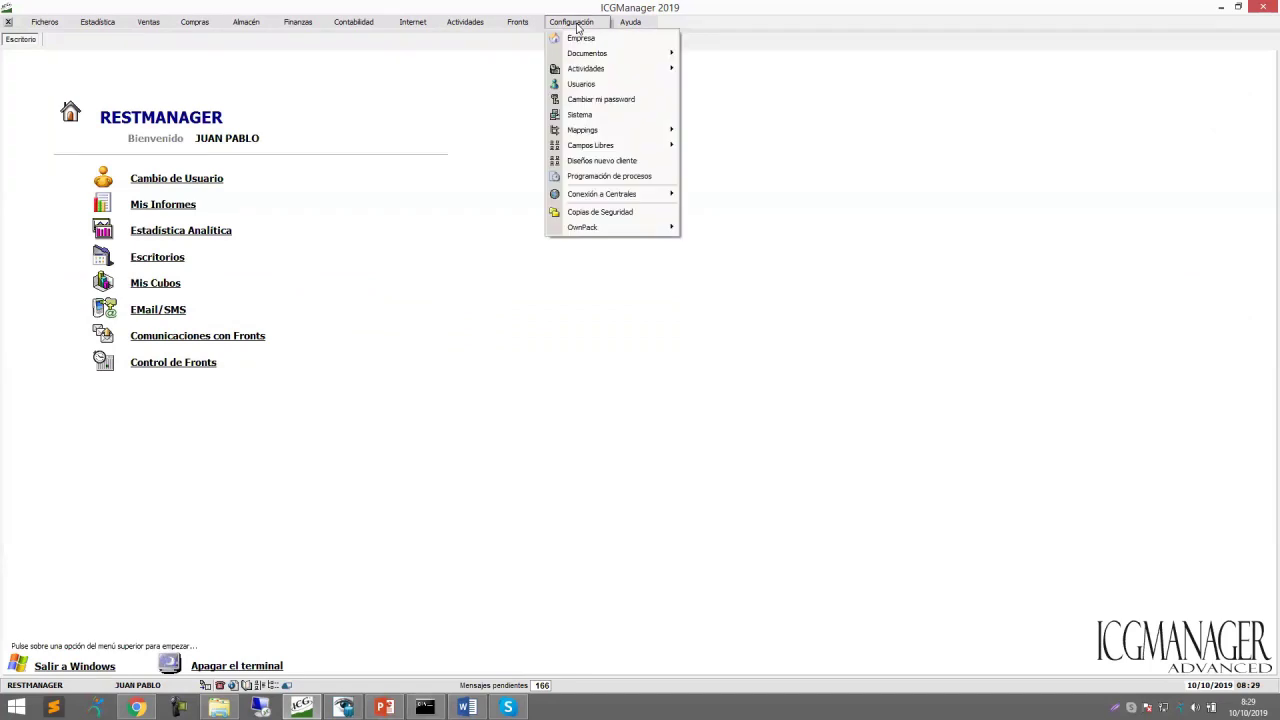
left_click(575, 84)
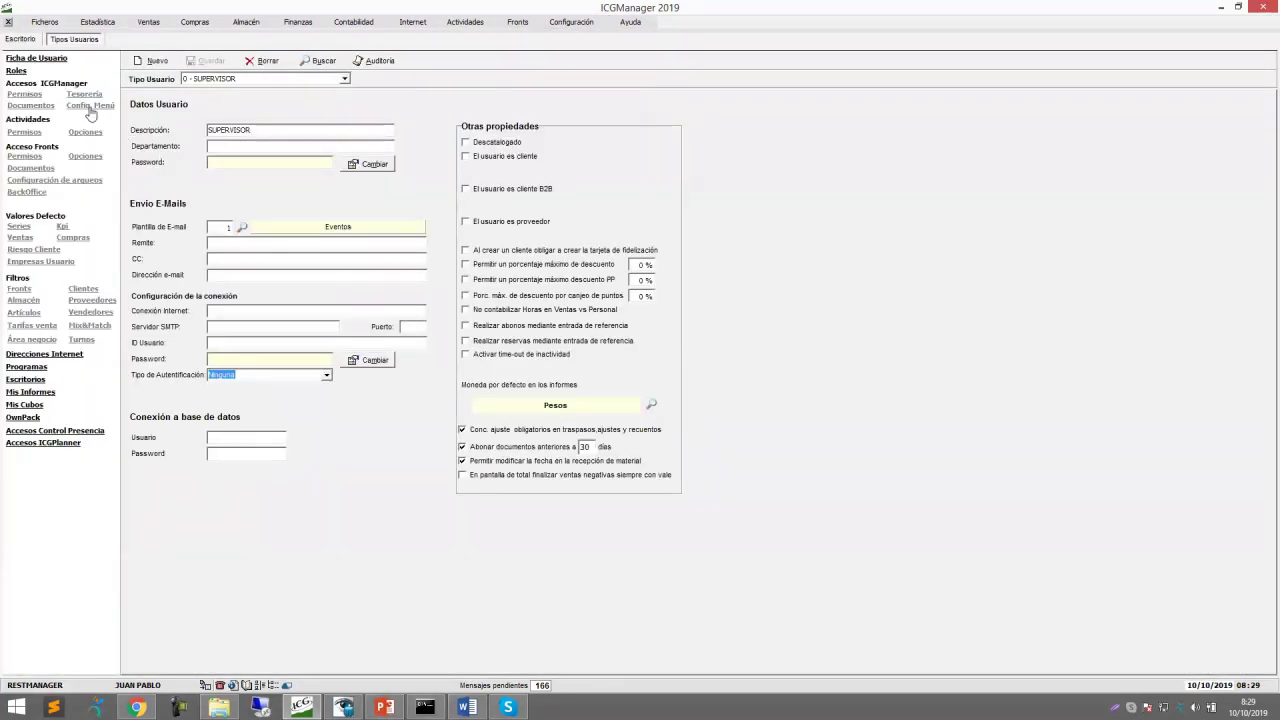
left_click(28, 95)
left_click(343, 78)
Select Tipo Usuario 1 to review its Gestión permission checkboxes.
left_click(240, 100)
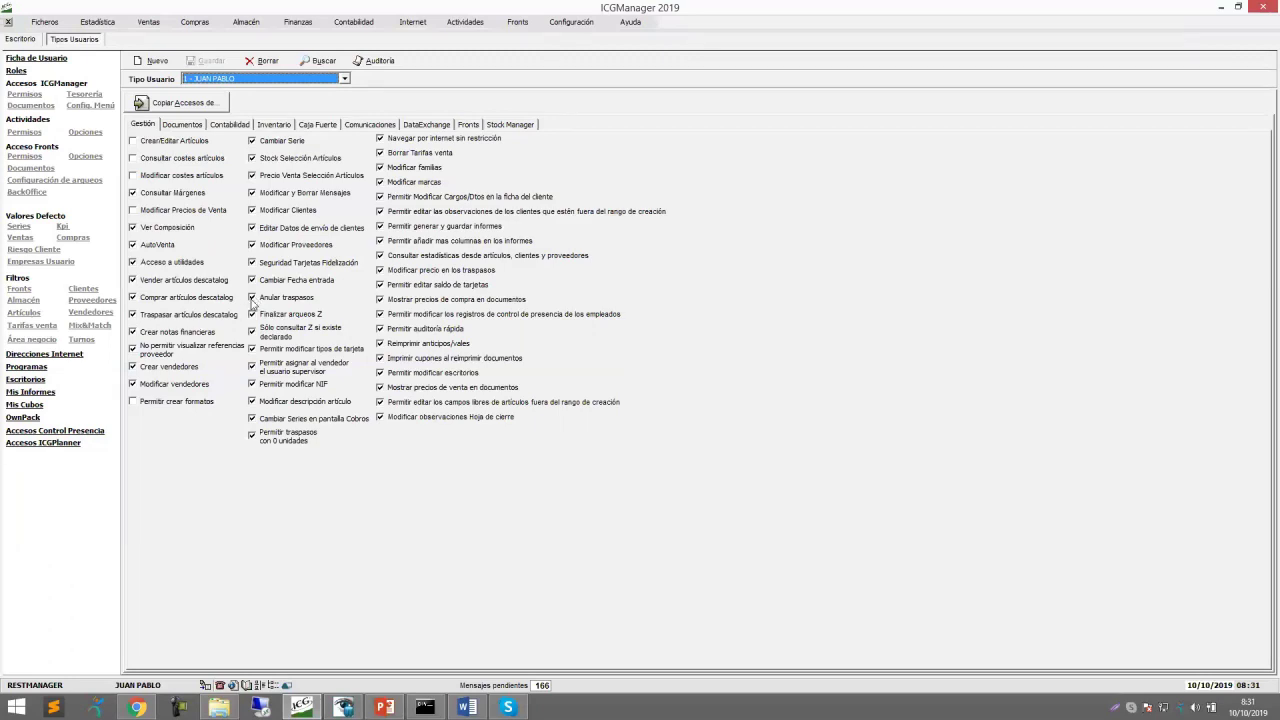
Untick Anular traspasos; tick Crear/Editar Artículos, Consultar costes and Modificar costes artículos.
left_click(253, 299)
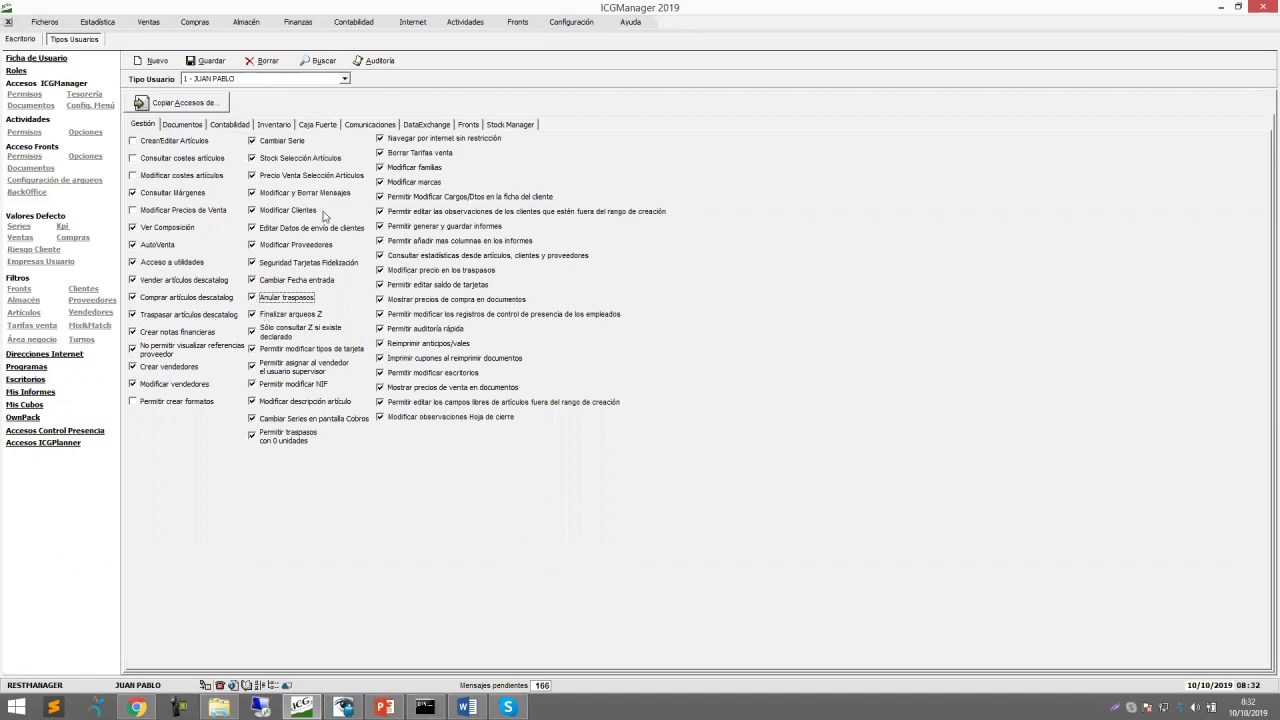
left_click(133, 141)
left_click(133, 158)
left_click(133, 210)
left_click(133, 175)
Review the Documentos tab, leaving Modificar documentos unticked, then return to Escritorio.
left_click(96, 24)
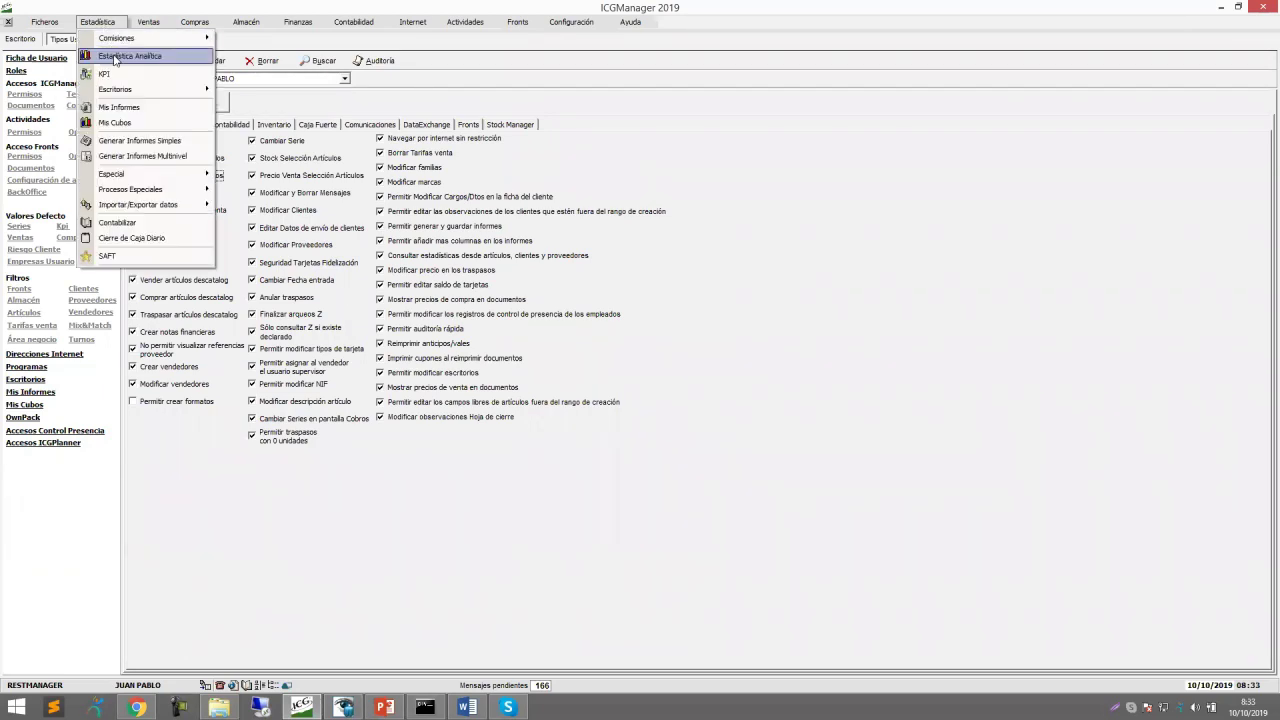
left_click(418, 100)
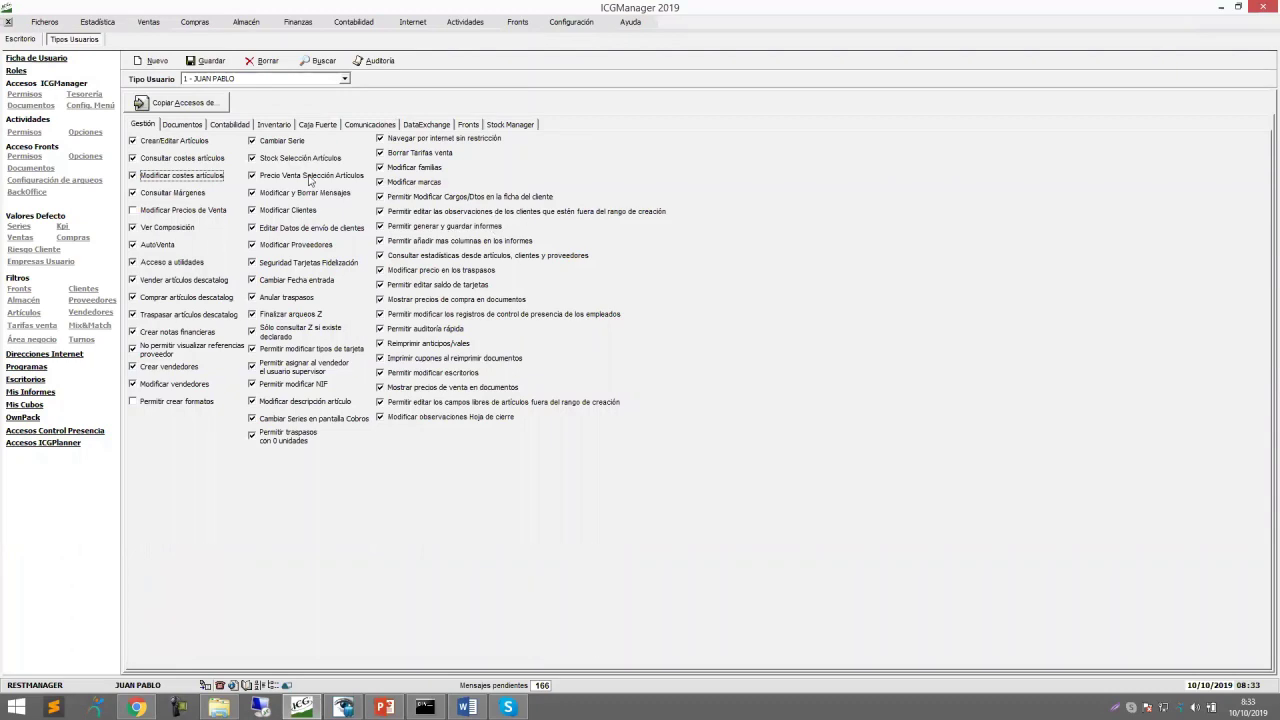
left_click(182, 125)
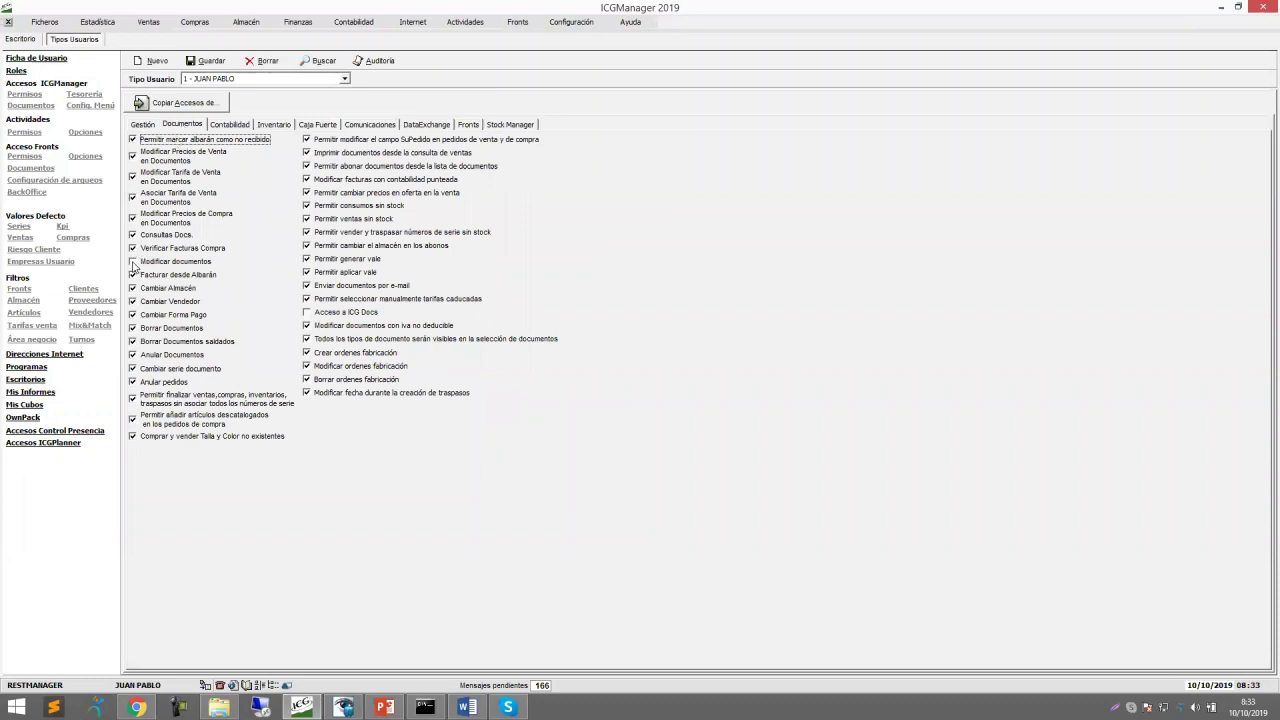
left_click(133, 263)
left_click(133, 263)
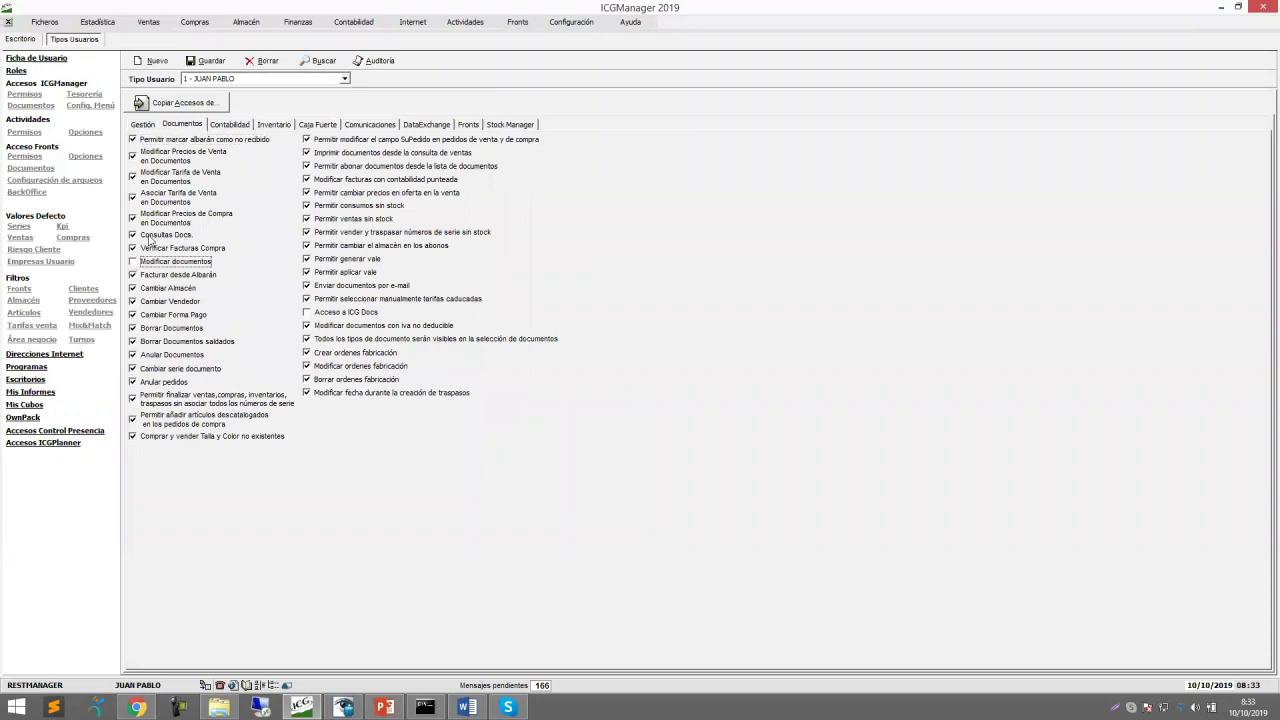
left_click(30, 39)
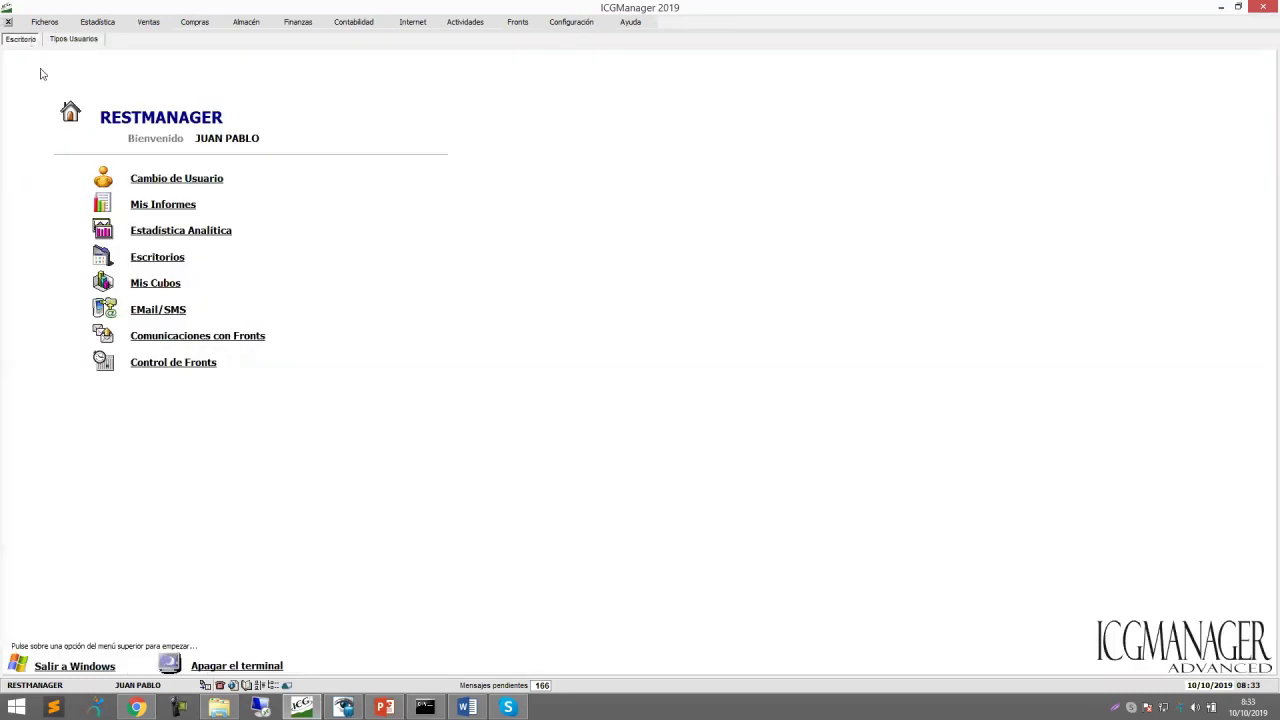
Start a new purchase order with supplier CARNES LA VICTORIA LTDA.
left_click(198, 23)
left_click(208, 53)
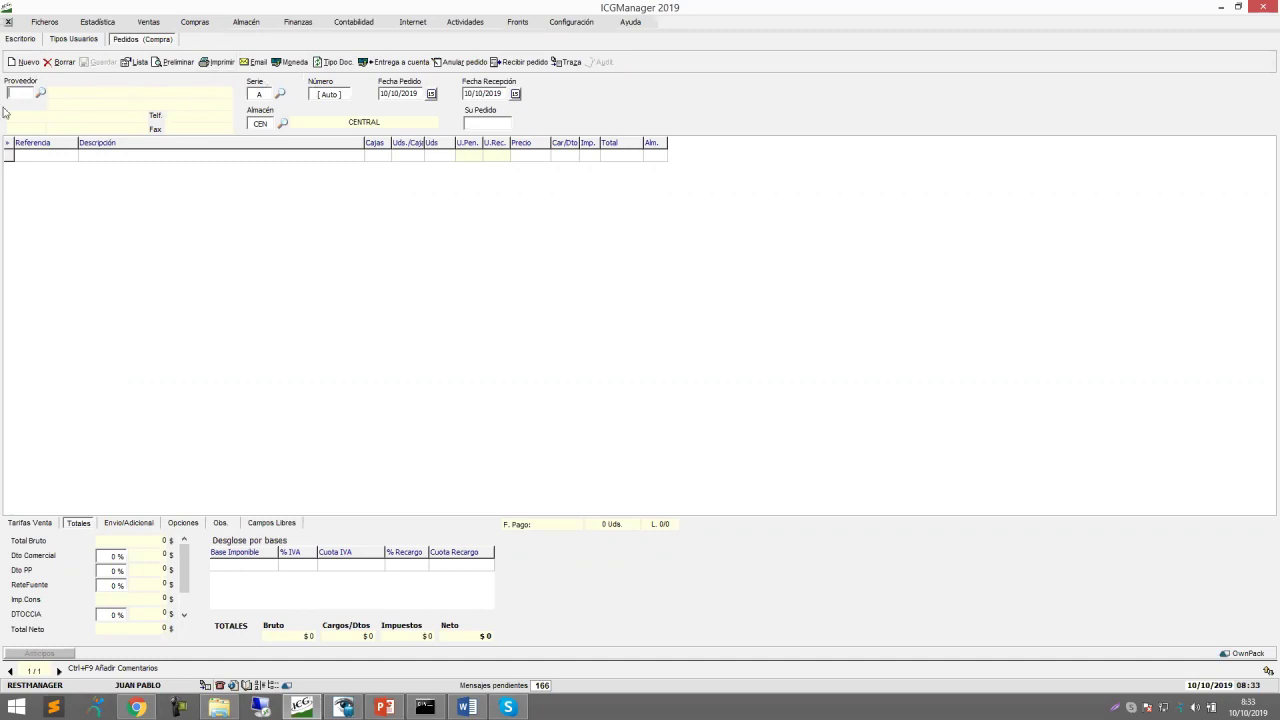
left_click(41, 95)
left_click(172, 108)
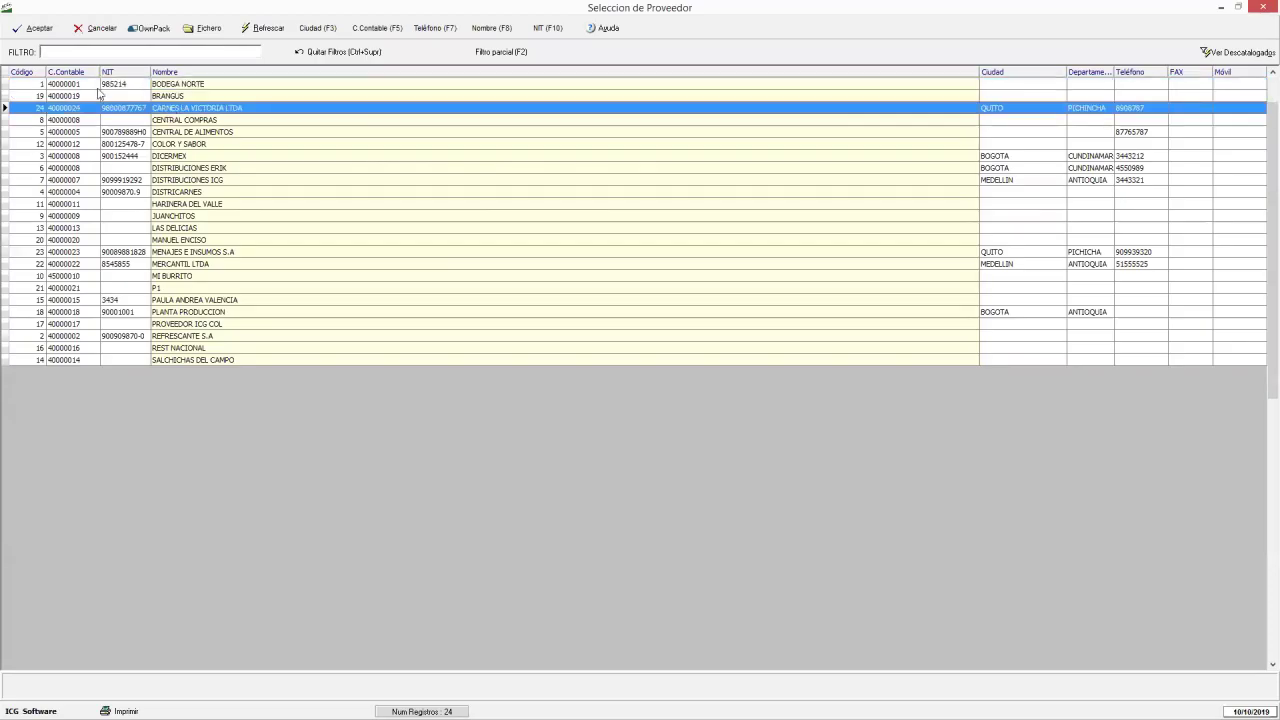
left_click(35, 34)
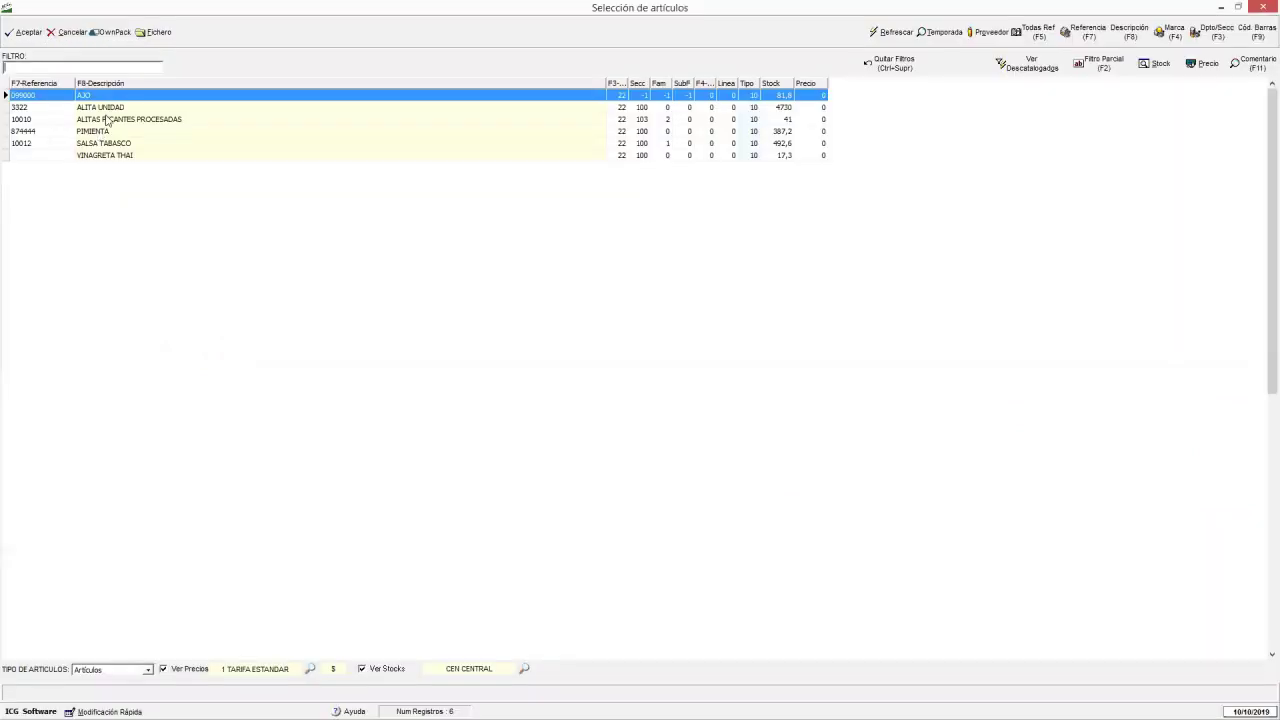
Add ALITAS PICANTES PROCESADAS (article 10010) with 4 units per box, save order 366, and return to Tipos Usuarios.
left_click(107, 119)
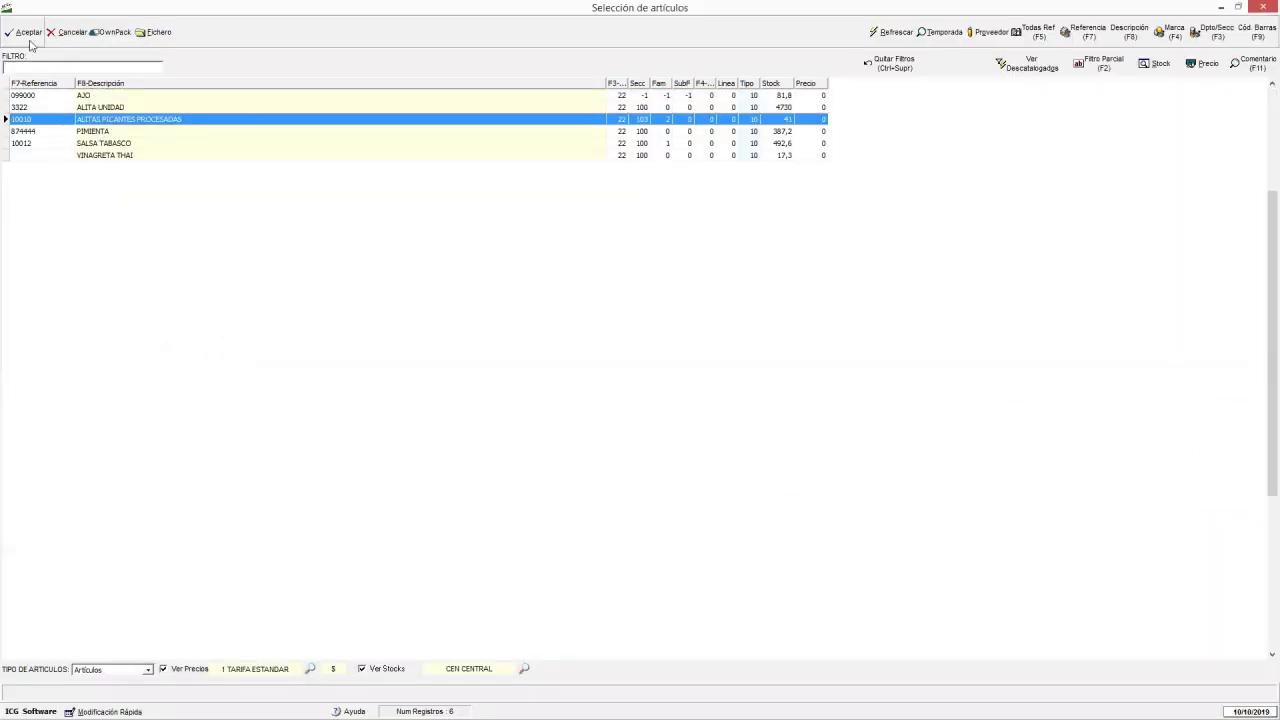
left_click(30, 37)
left_click(407, 157)
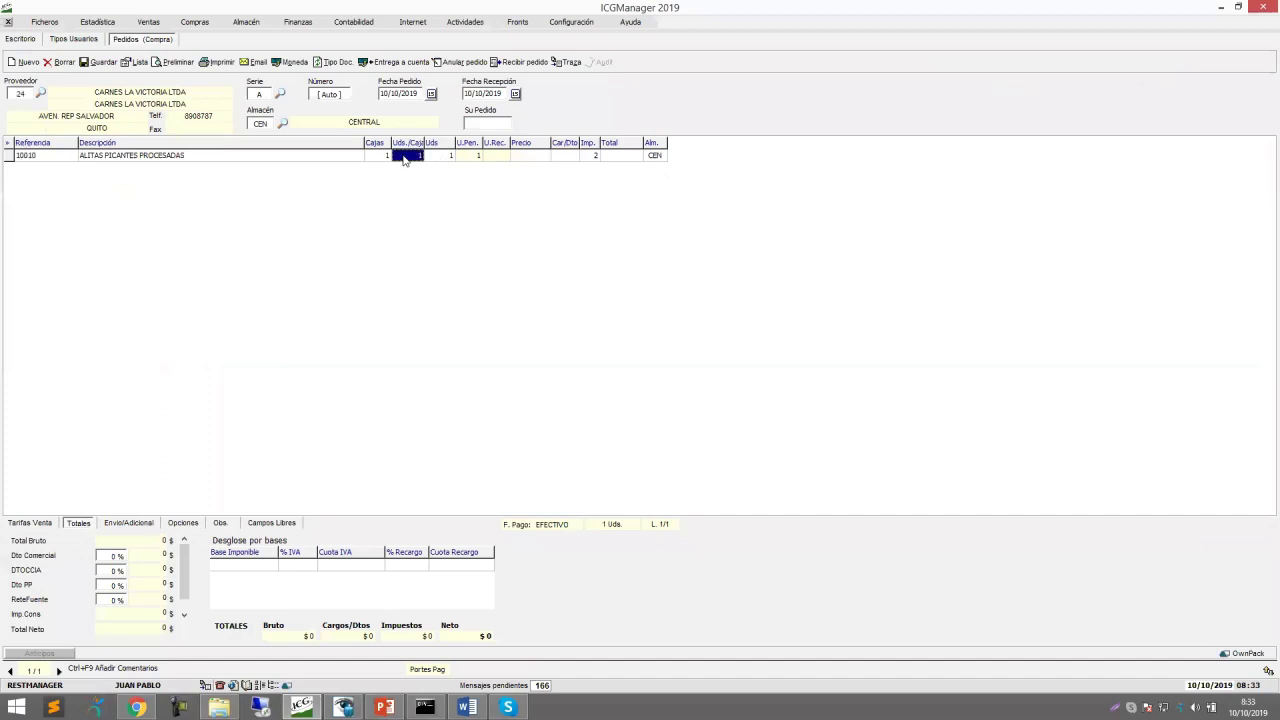
type("4")
key("Return")
left_click(101, 62)
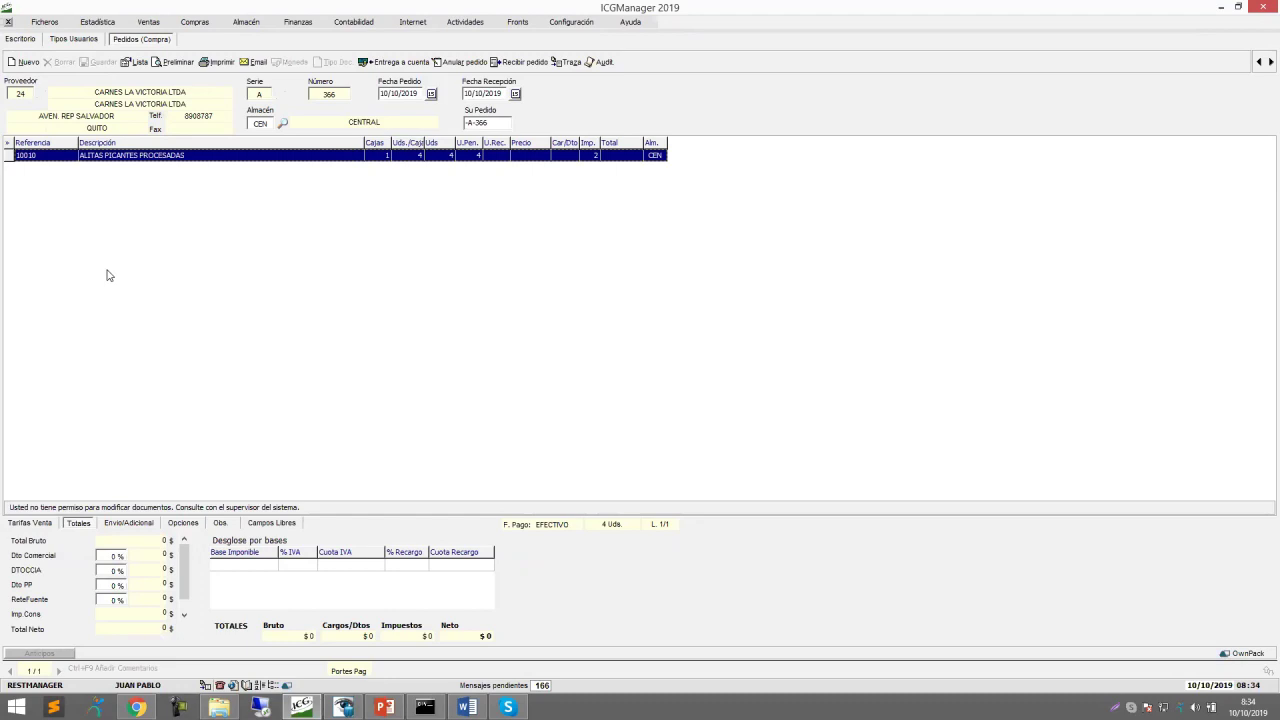
left_click(73, 39)
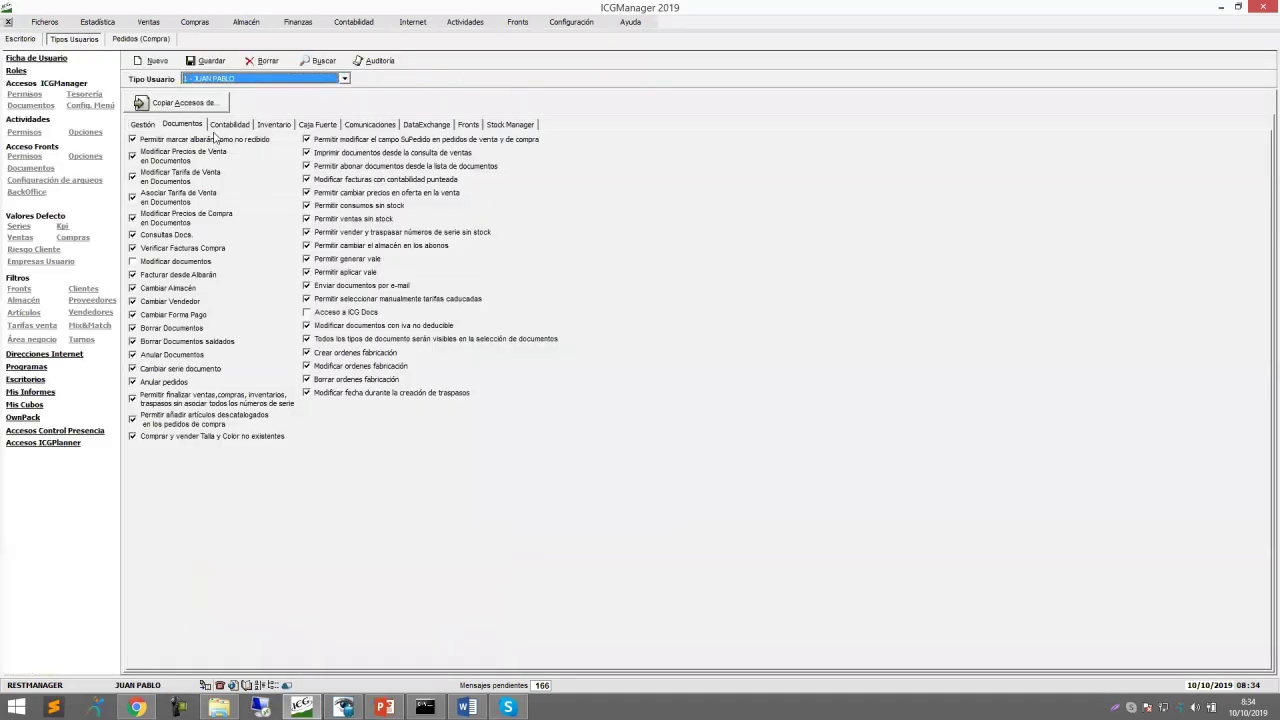
Tick Modificar documentos for user type 1 on the Documentos tab and save the change.
left_click(190, 130)
left_click(133, 262)
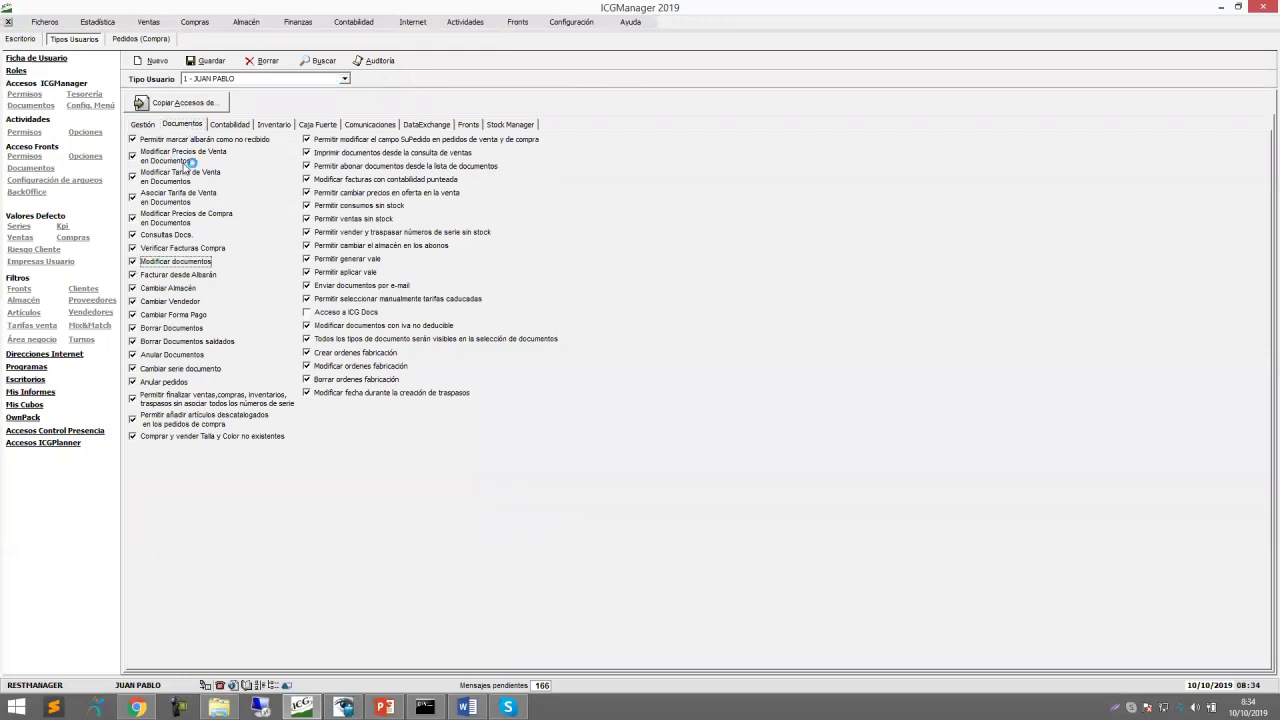
left_click(196, 62)
left_click(163, 103)
Review the Contabilidad, Inventario, Caja Fuerte, Comunicaciones and DataExchange permission tabs, ending back on Gestión.
left_click(229, 124)
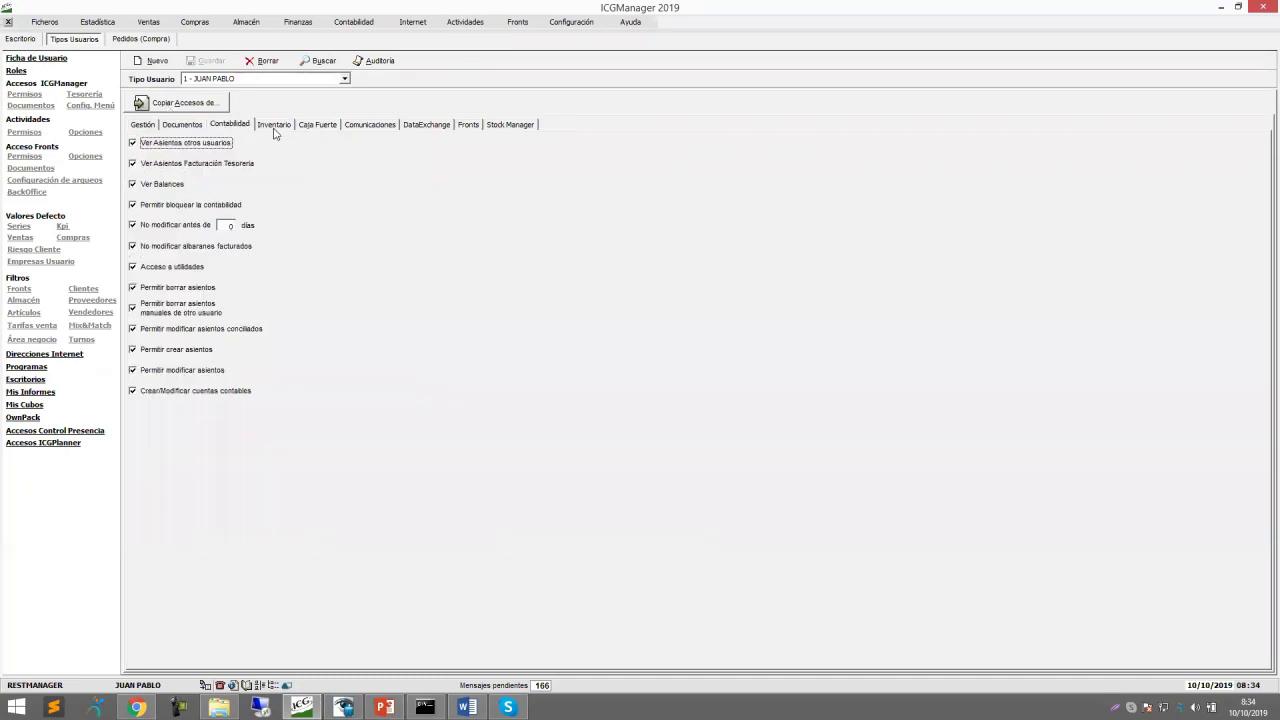
left_click(274, 127)
left_click(318, 128)
left_click(386, 128)
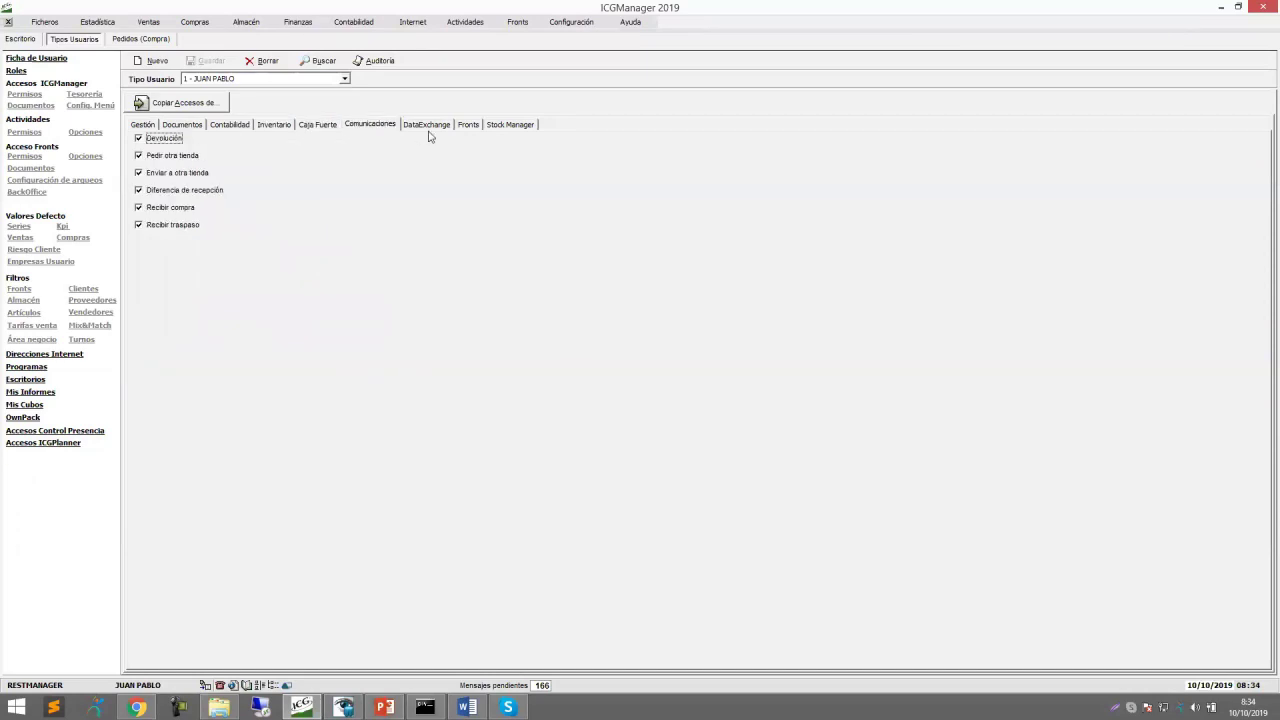
left_click(428, 128)
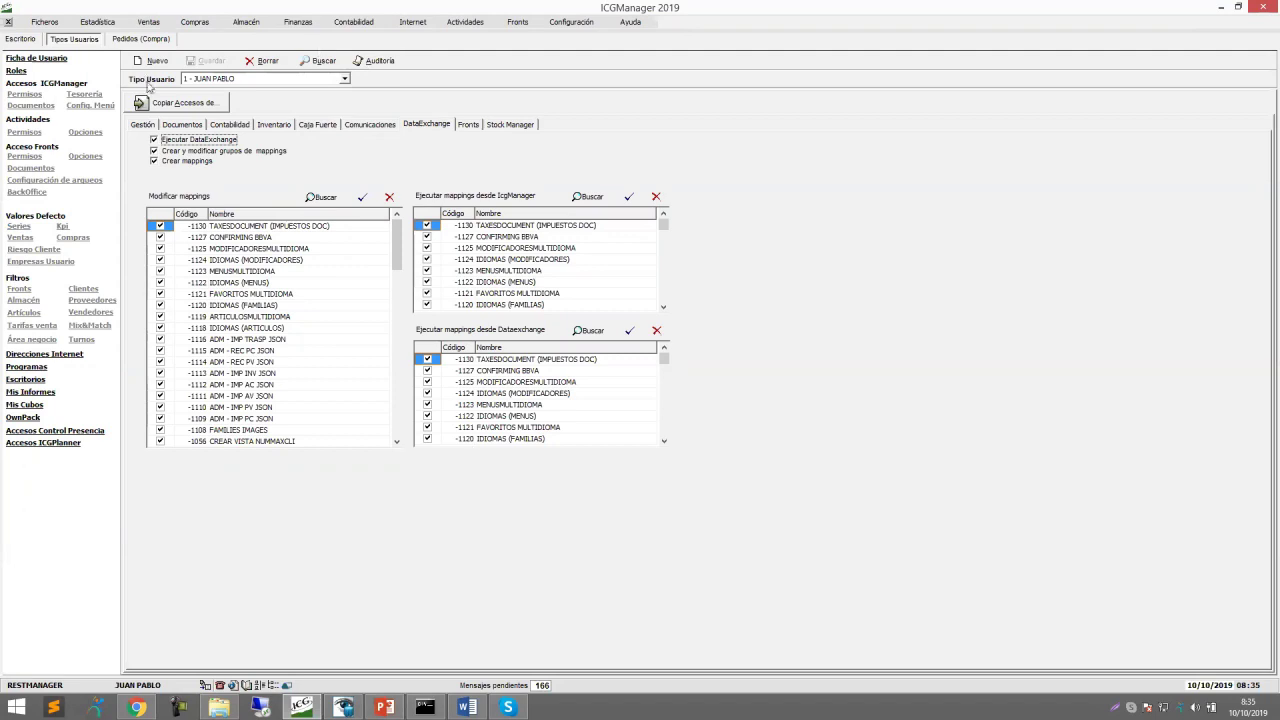
left_click(148, 126)
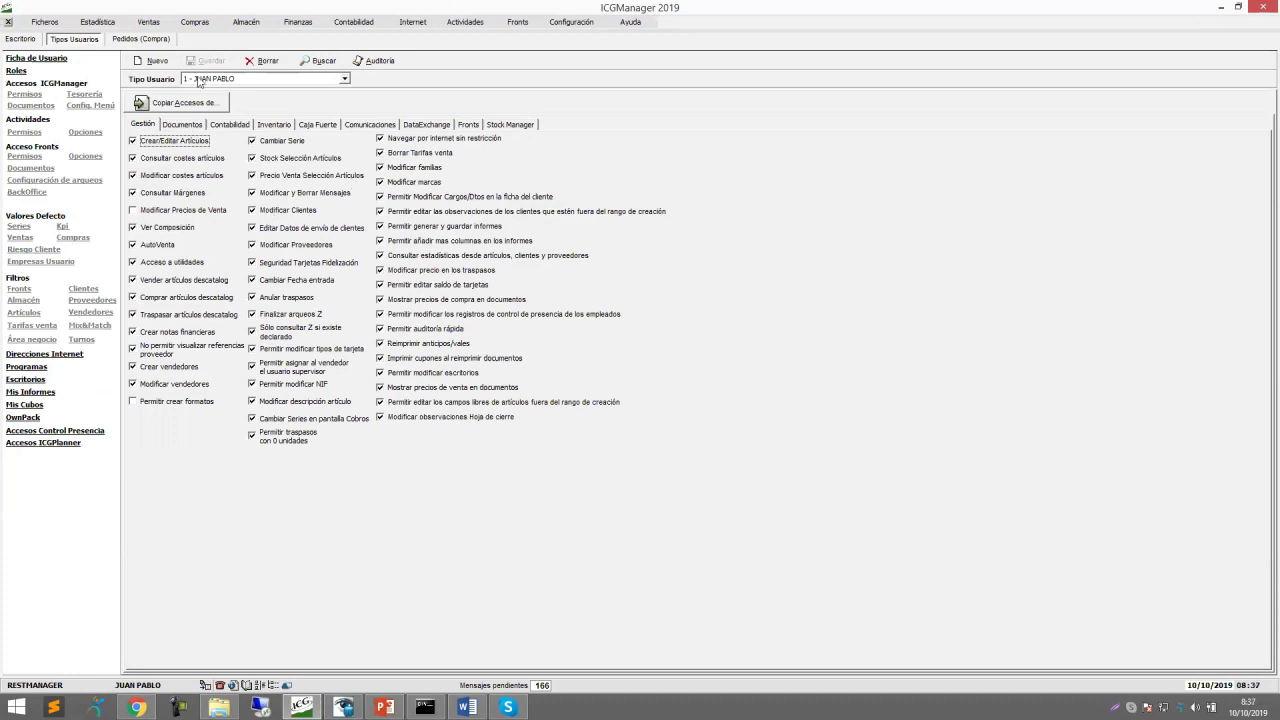
Disconnect the remote desktop session and bring the ICGManager window back to the front.
left_click(803, 8)
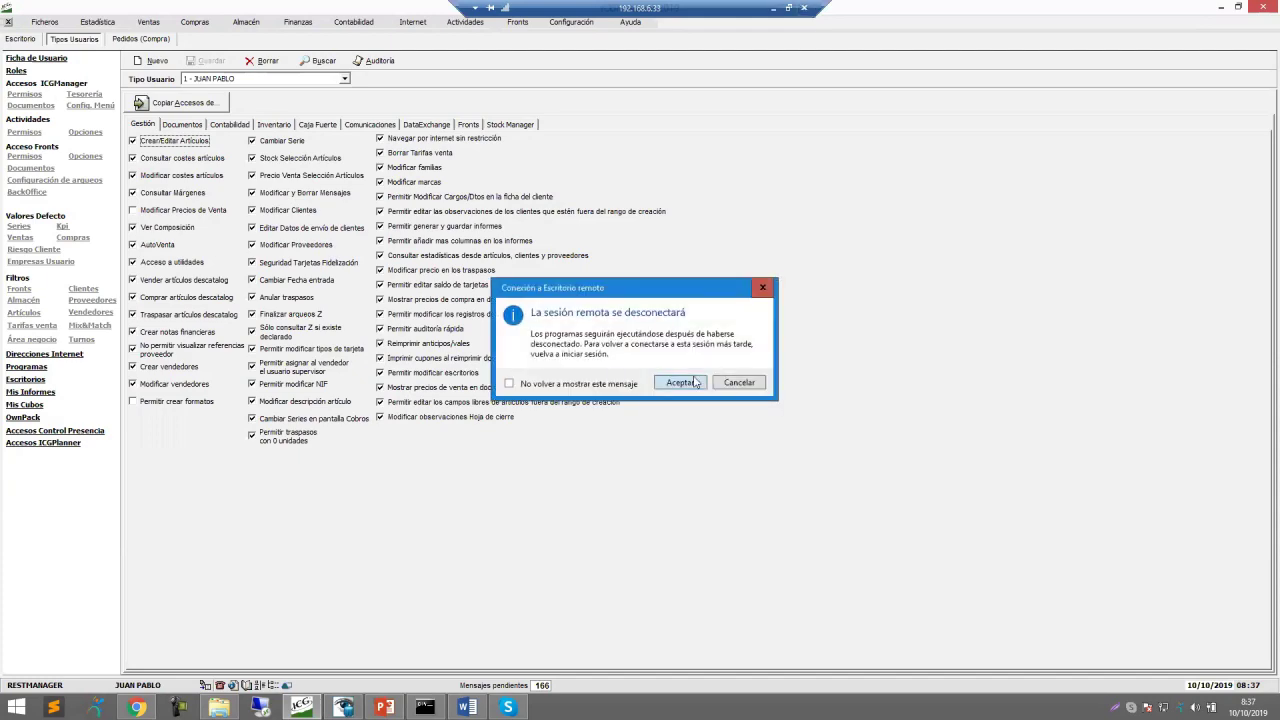
left_click(681, 382)
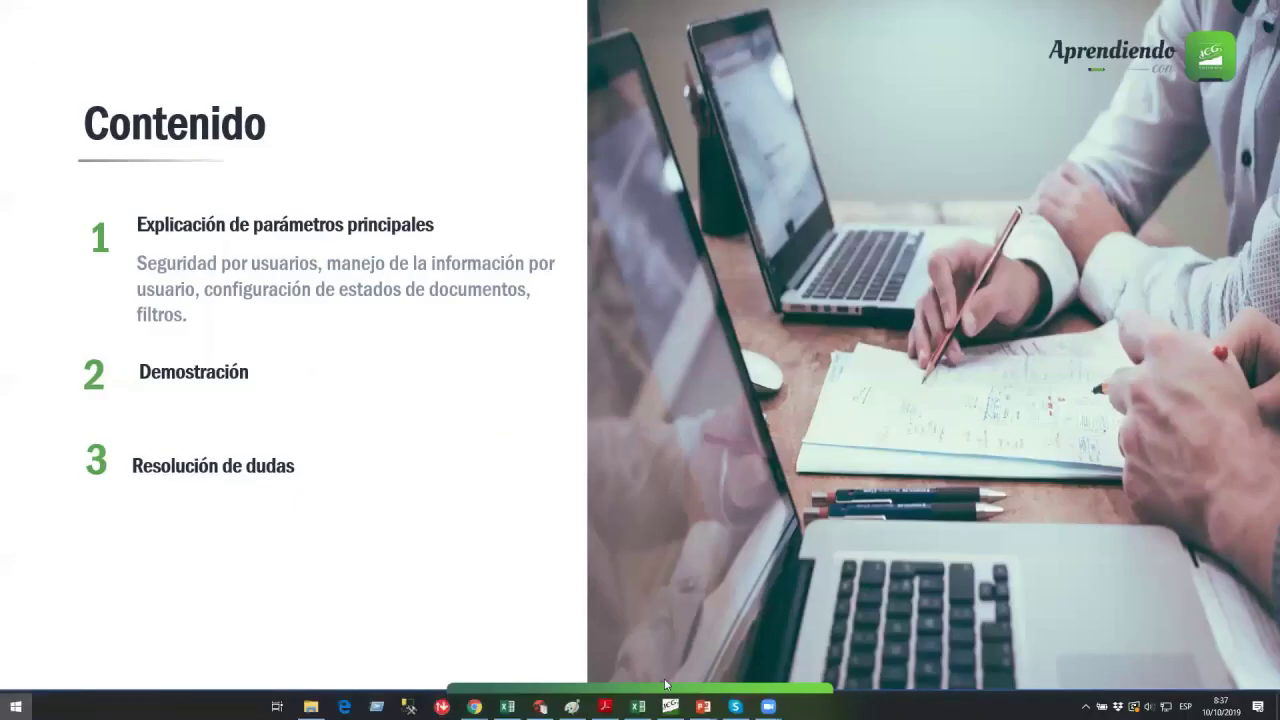
left_click(670, 706)
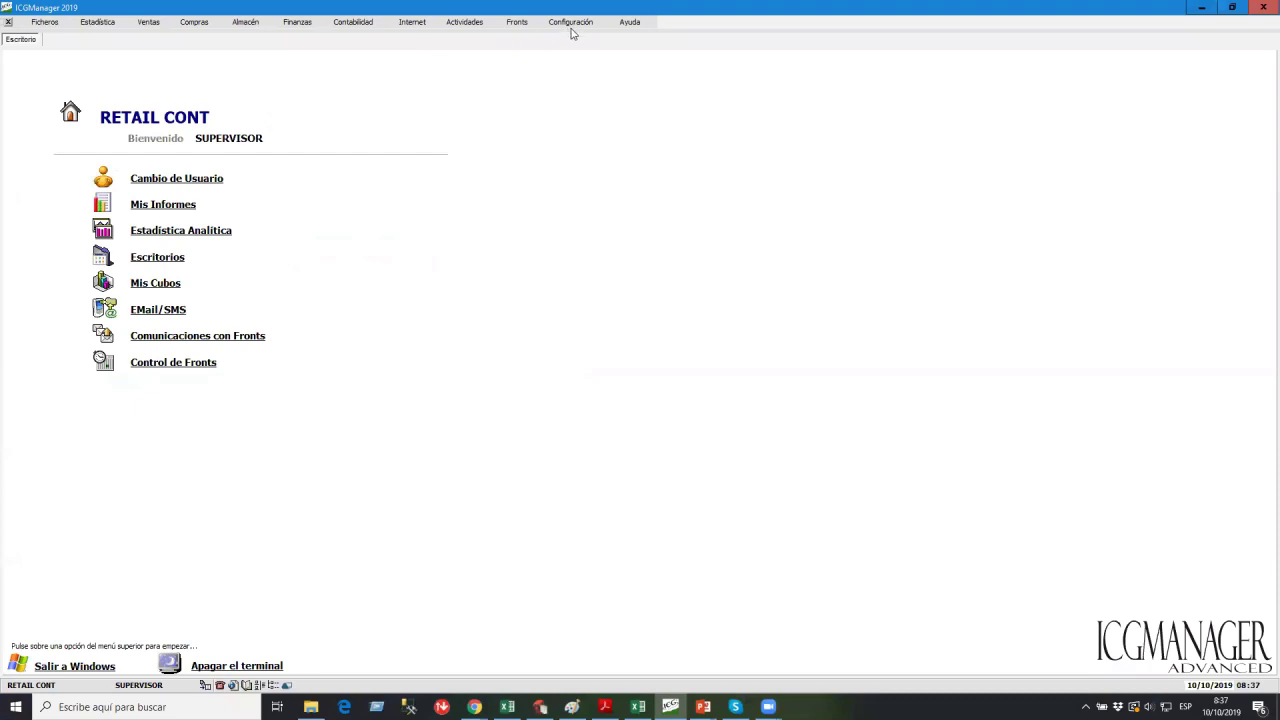
In Tipos Usuarios, view the default Series values and select the cashier user type.
left_click(571, 30)
left_click(587, 85)
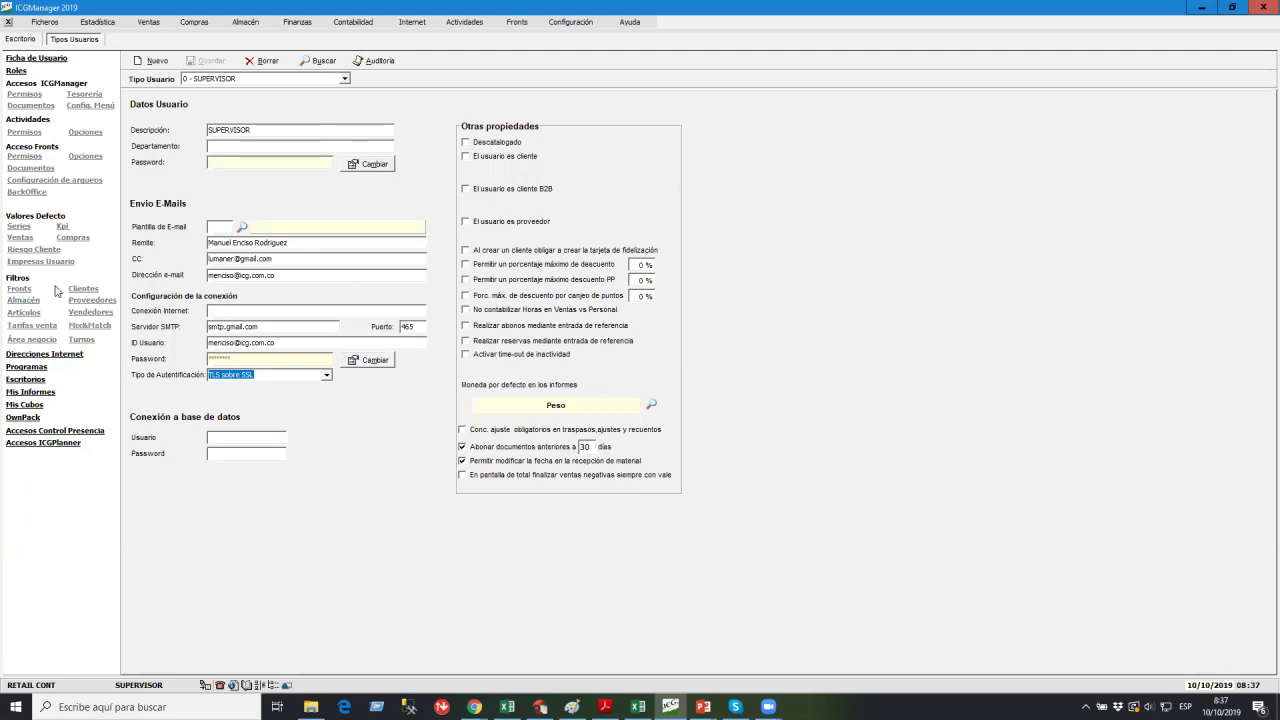
left_click(19, 227)
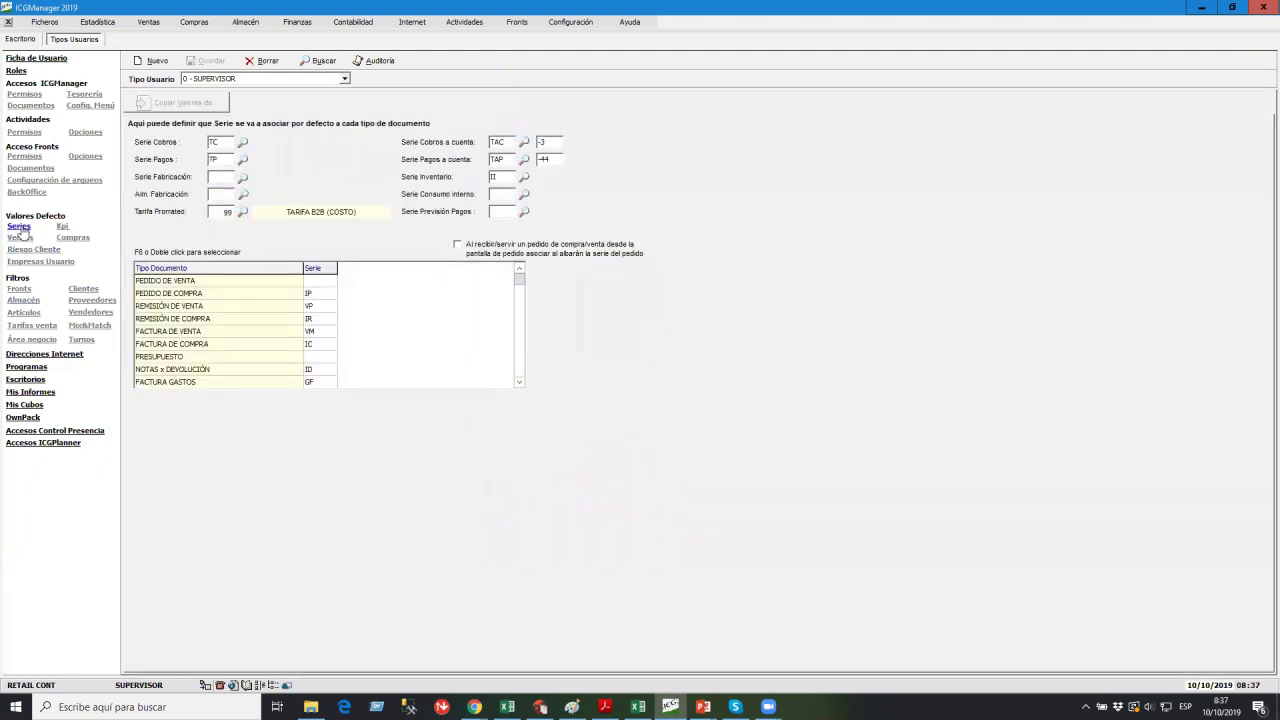
left_click(241, 80)
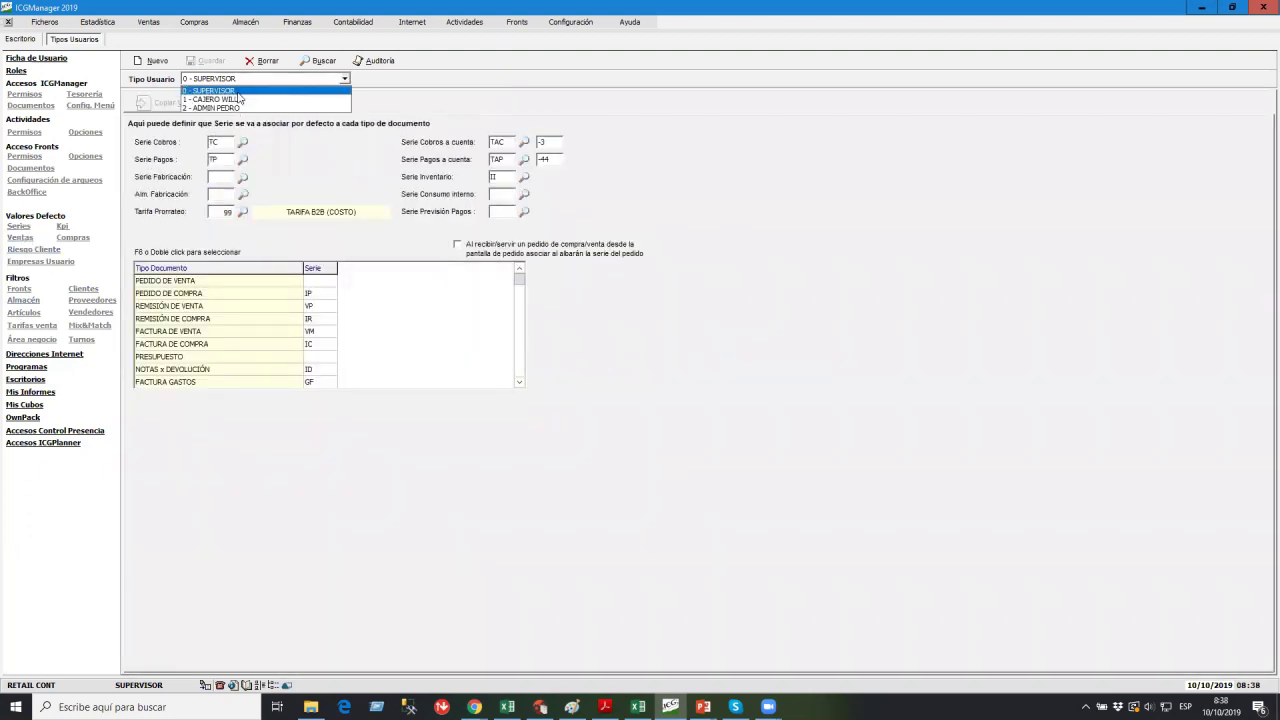
left_click(234, 97)
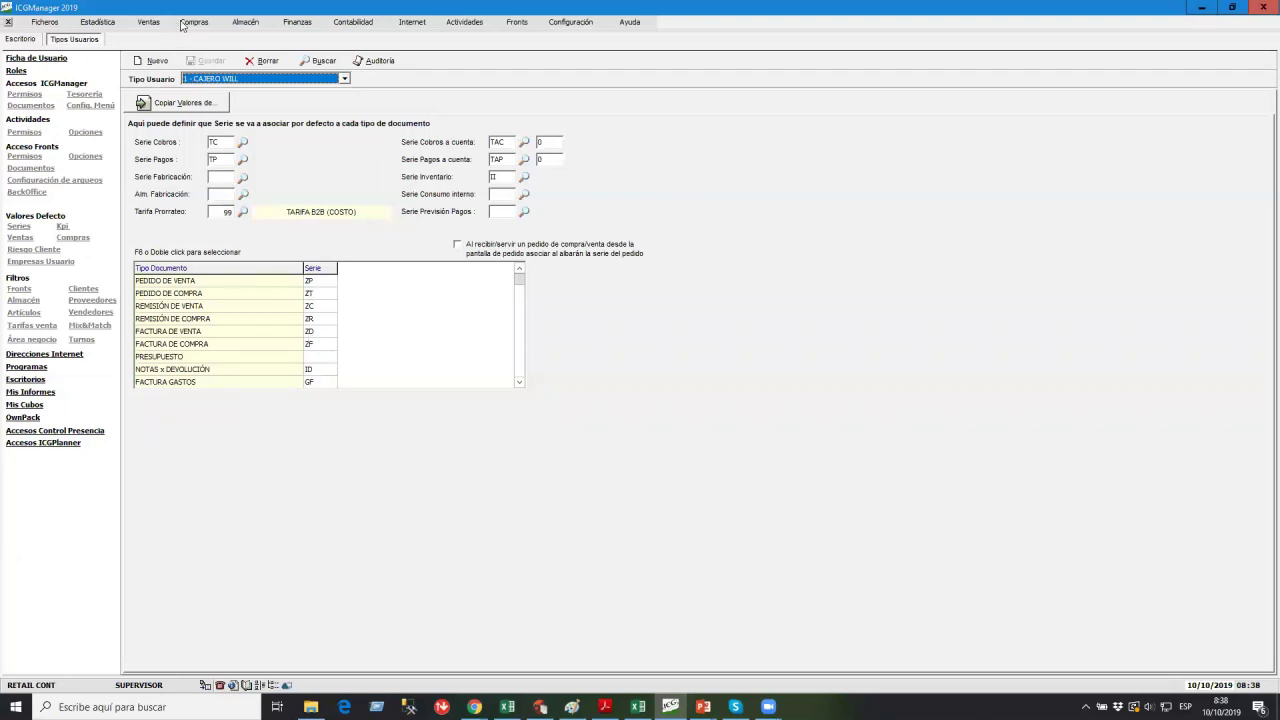
Start a new sales order (Pedidos) and choose its customer.
left_click(148, 27)
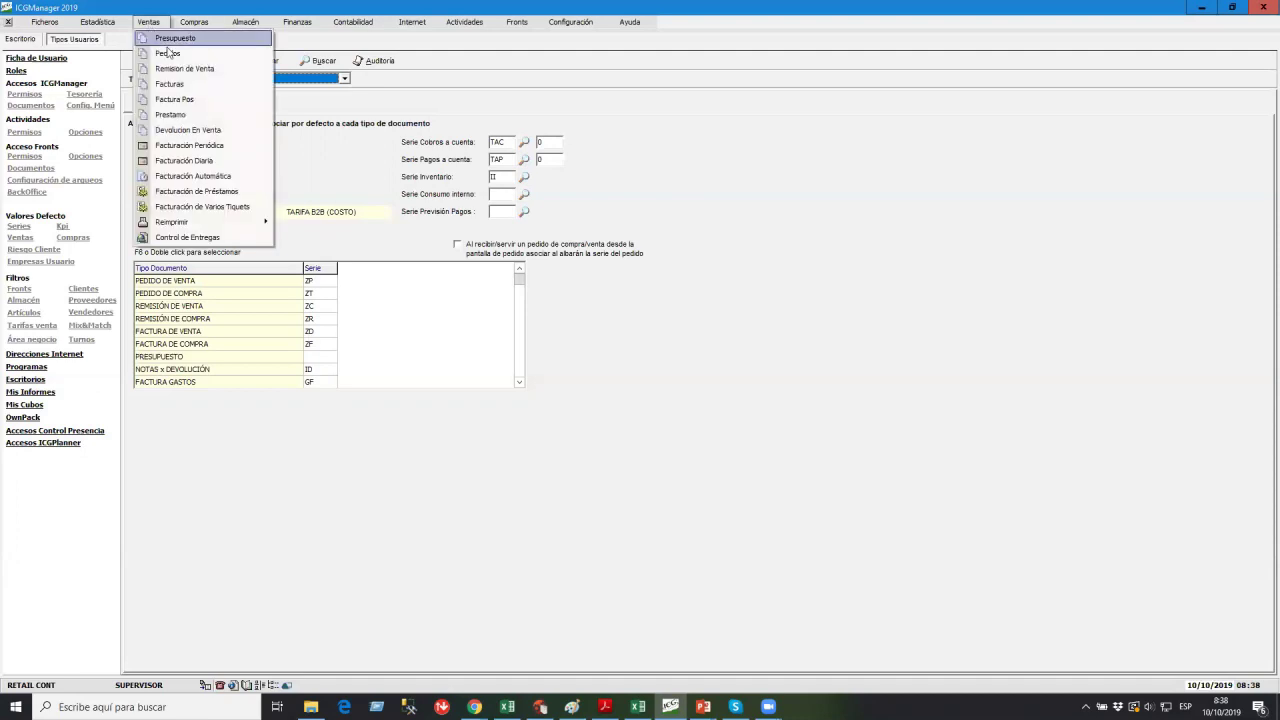
left_click(170, 55)
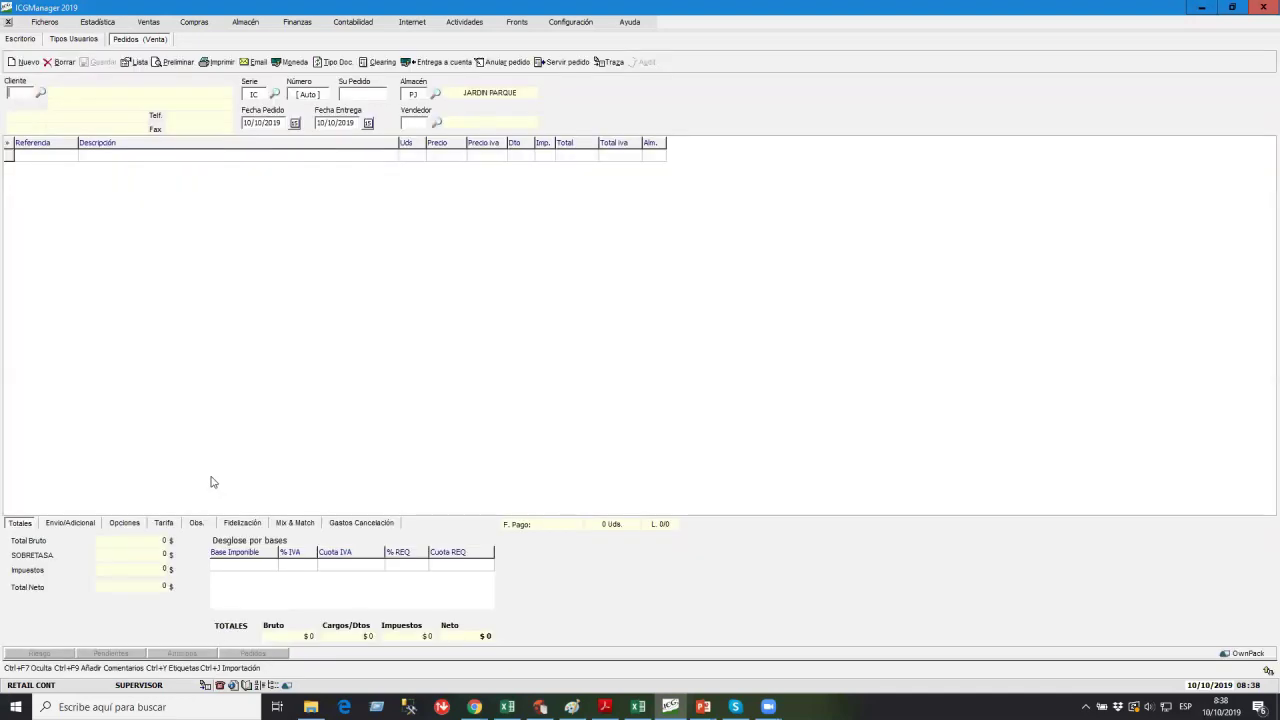
left_click(40, 94)
double_click(157, 167)
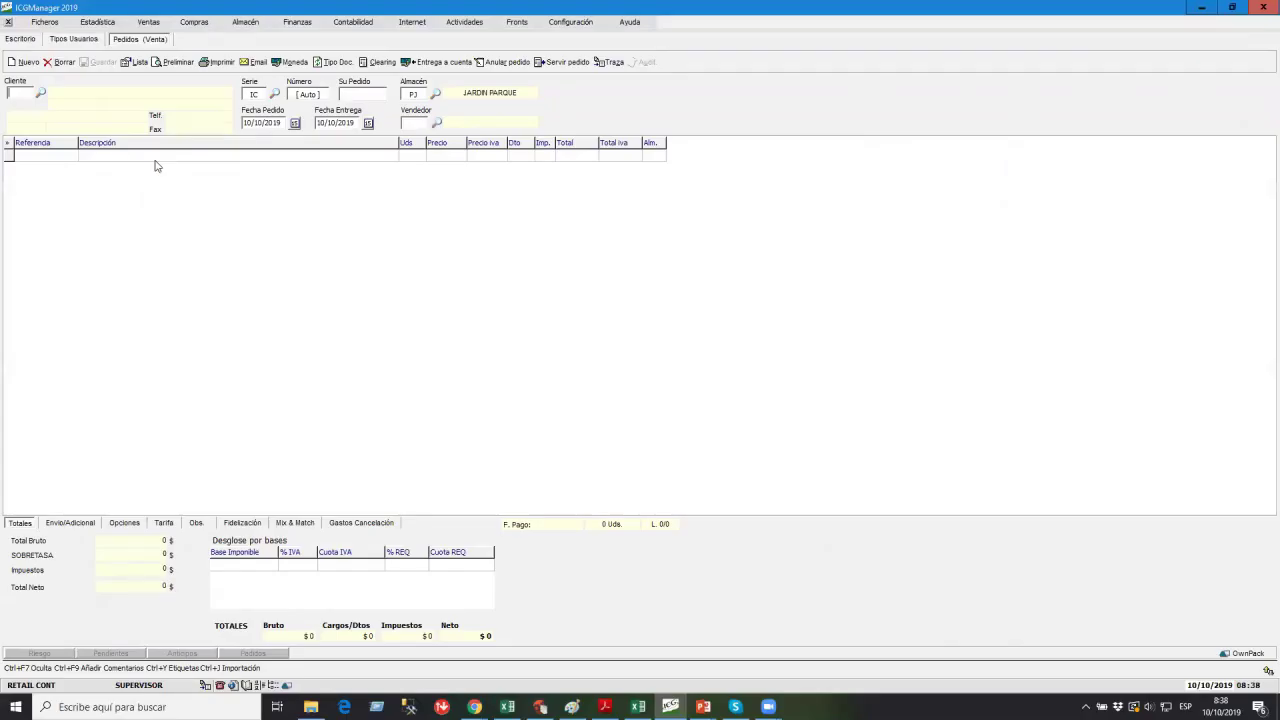
Add 100 units of 06760 SALCHICHA VIENA, save as IC order 4, and close it.
double_click(56, 154)
double_click(56, 154)
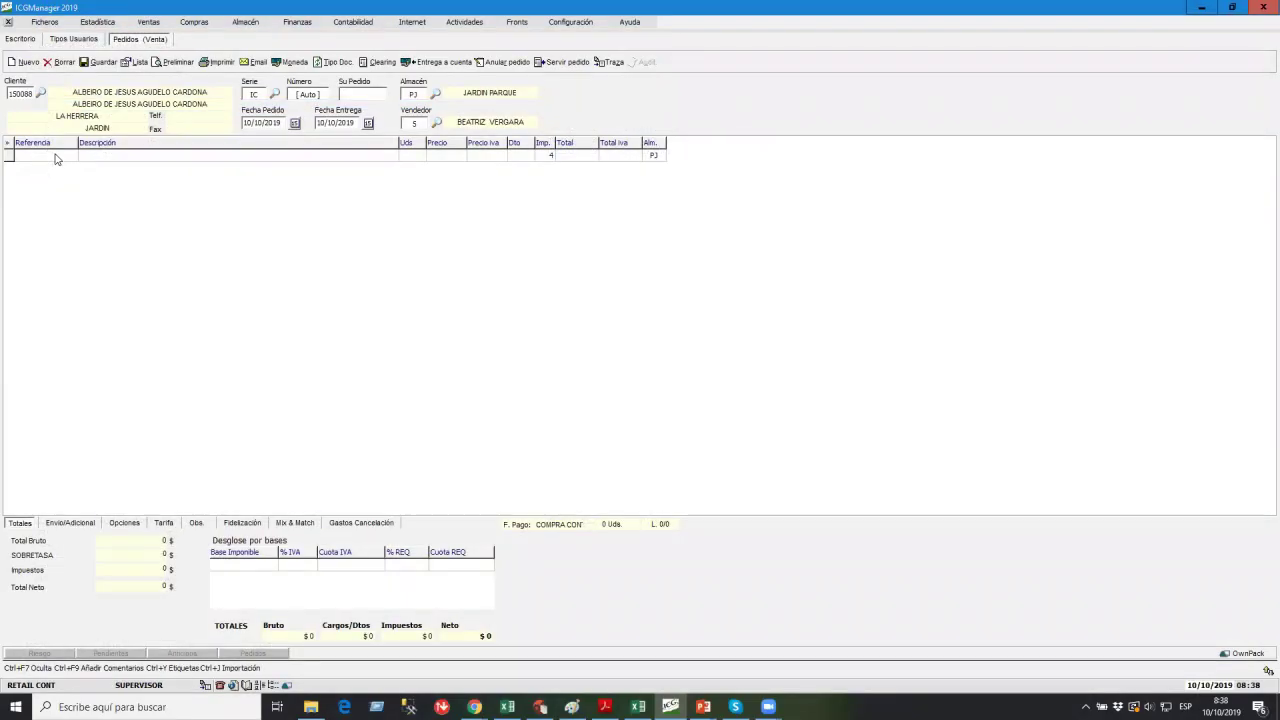
key("Return")
type("100")
key("Return")
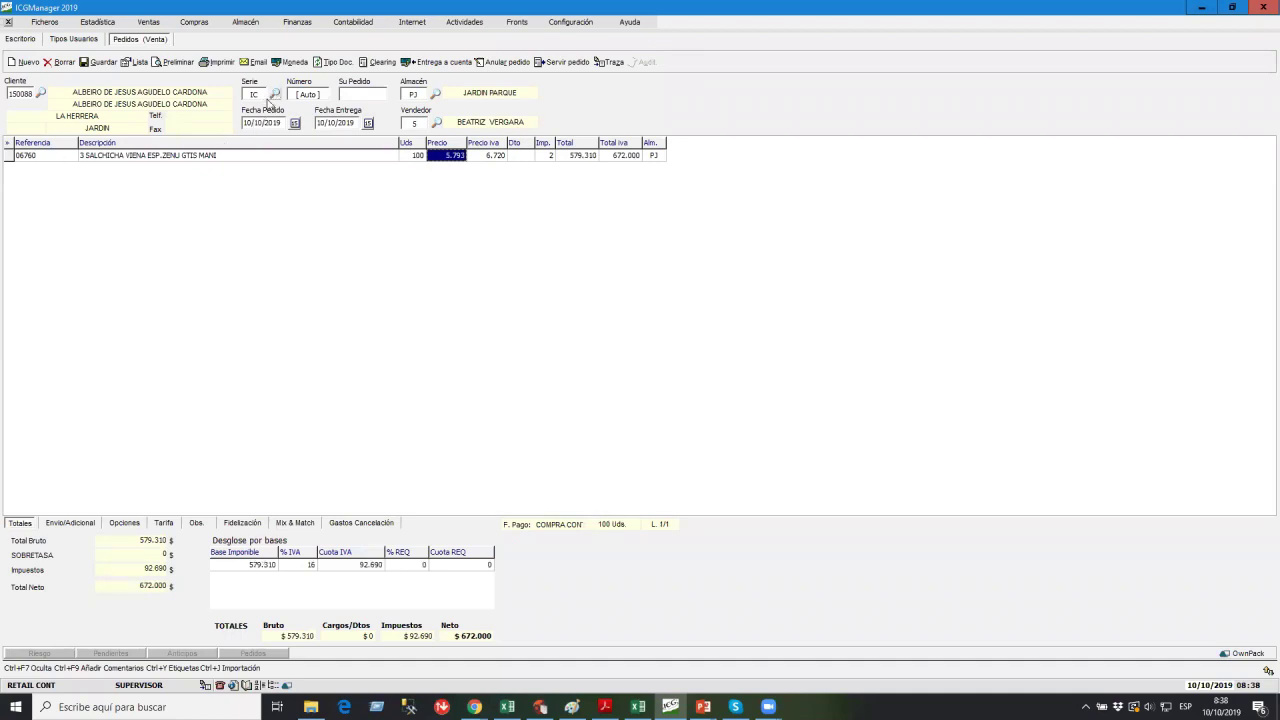
left_click(100, 62)
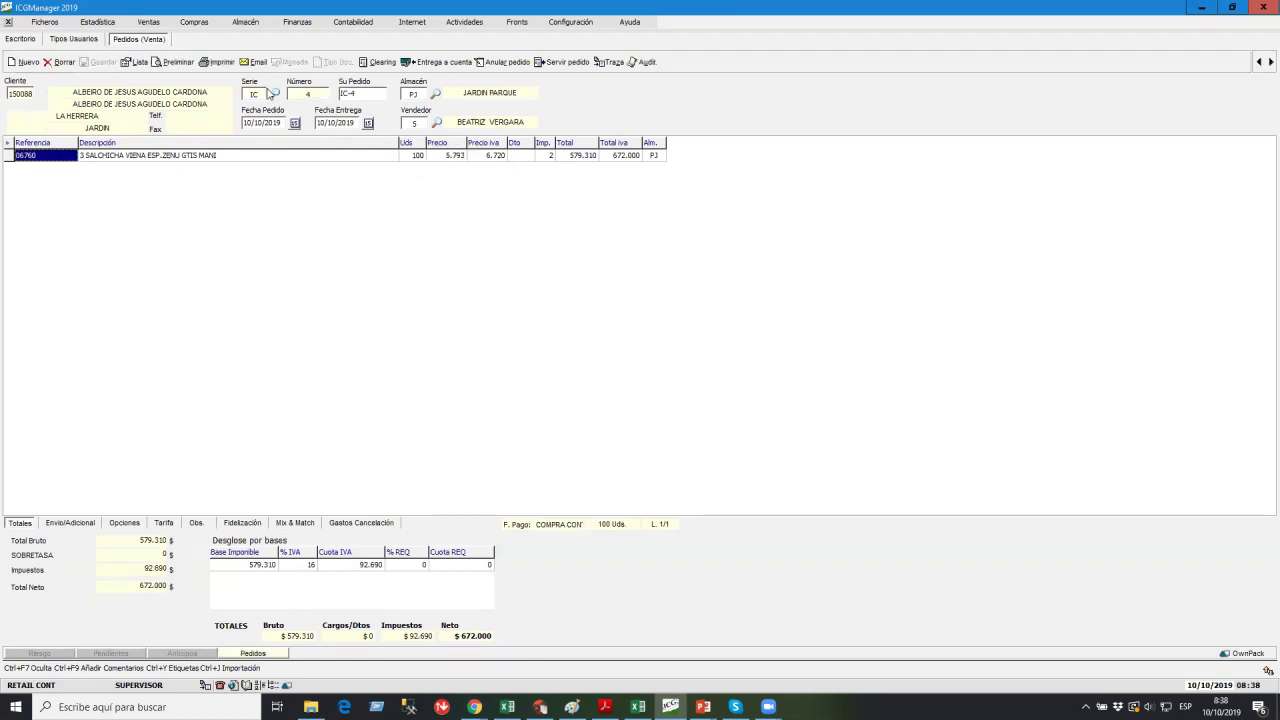
left_click(8, 21)
Close Tipos Usuarios and log in as the cashier via Cambio de Usuario.
left_click(8, 21)
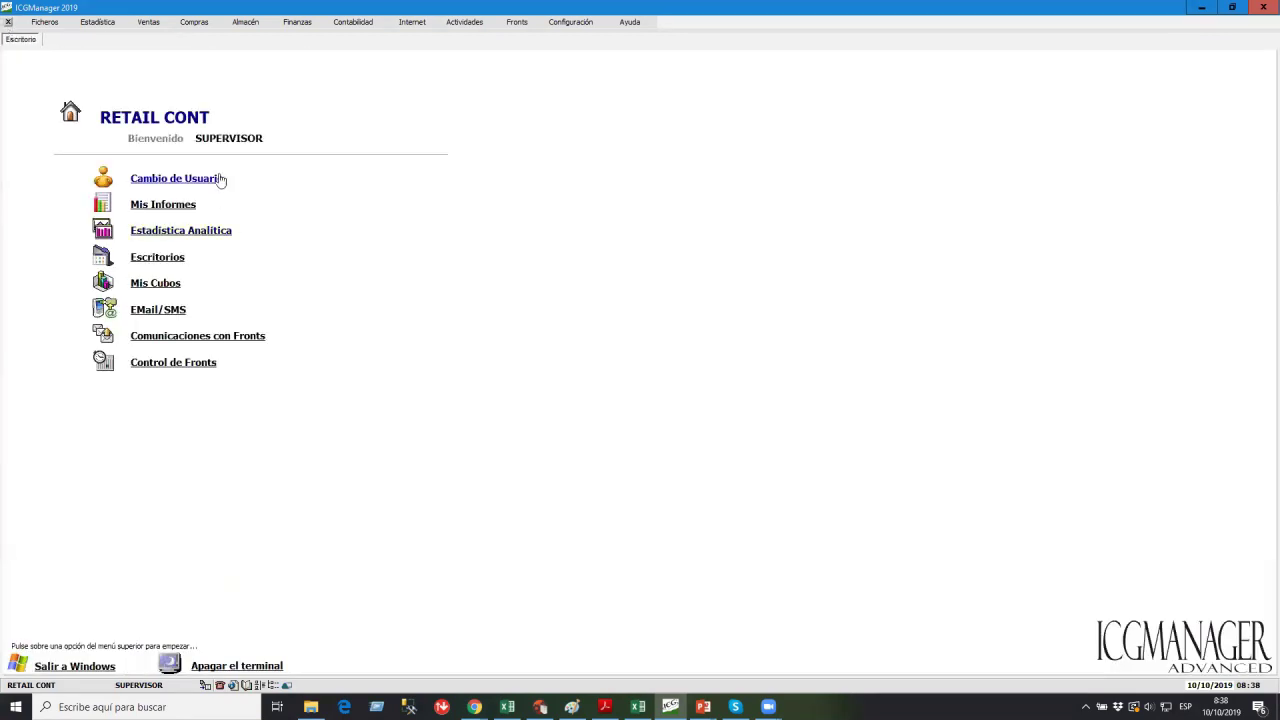
left_click(218, 178)
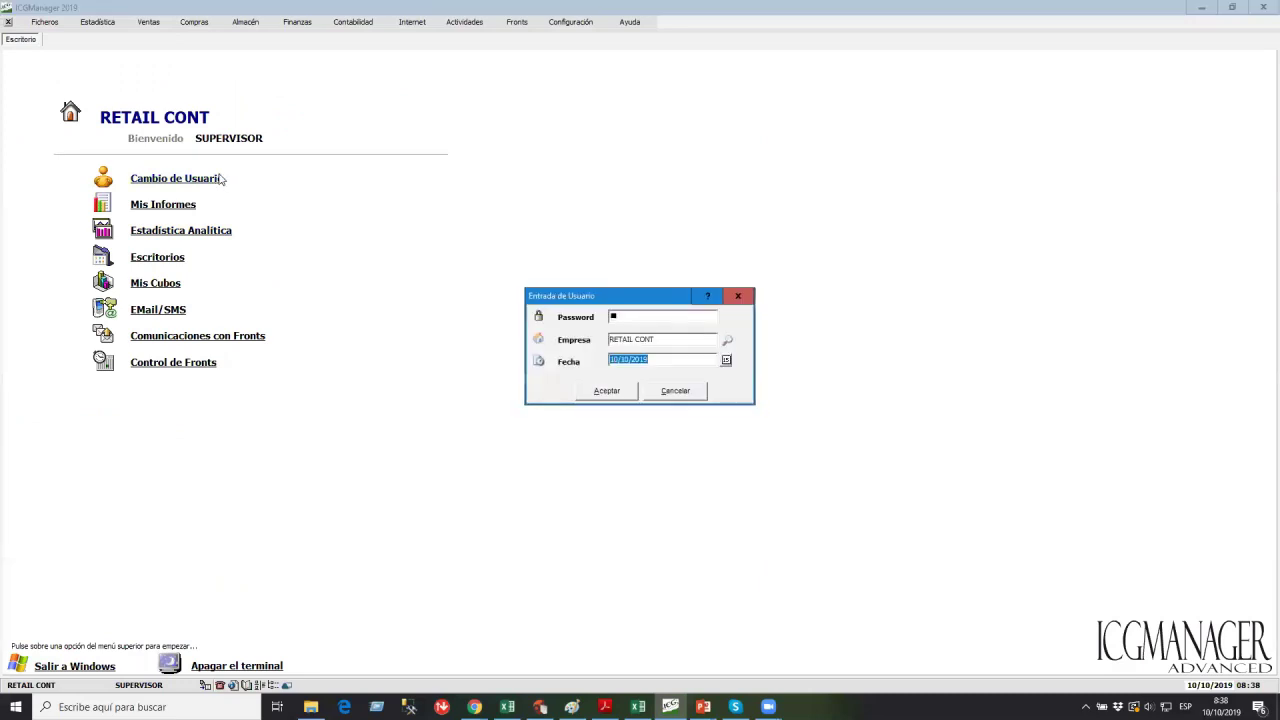
key("Return")
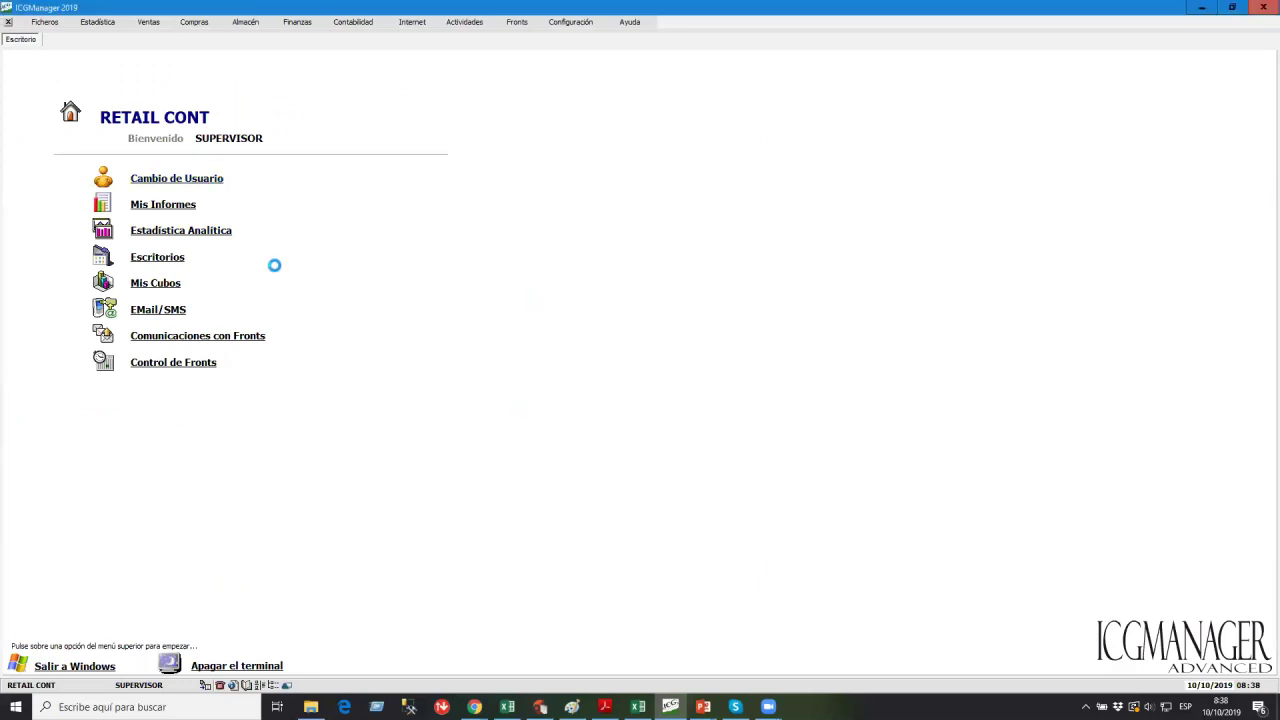
Start a new sales order and choose its customer.
left_click(146, 22)
left_click(162, 53)
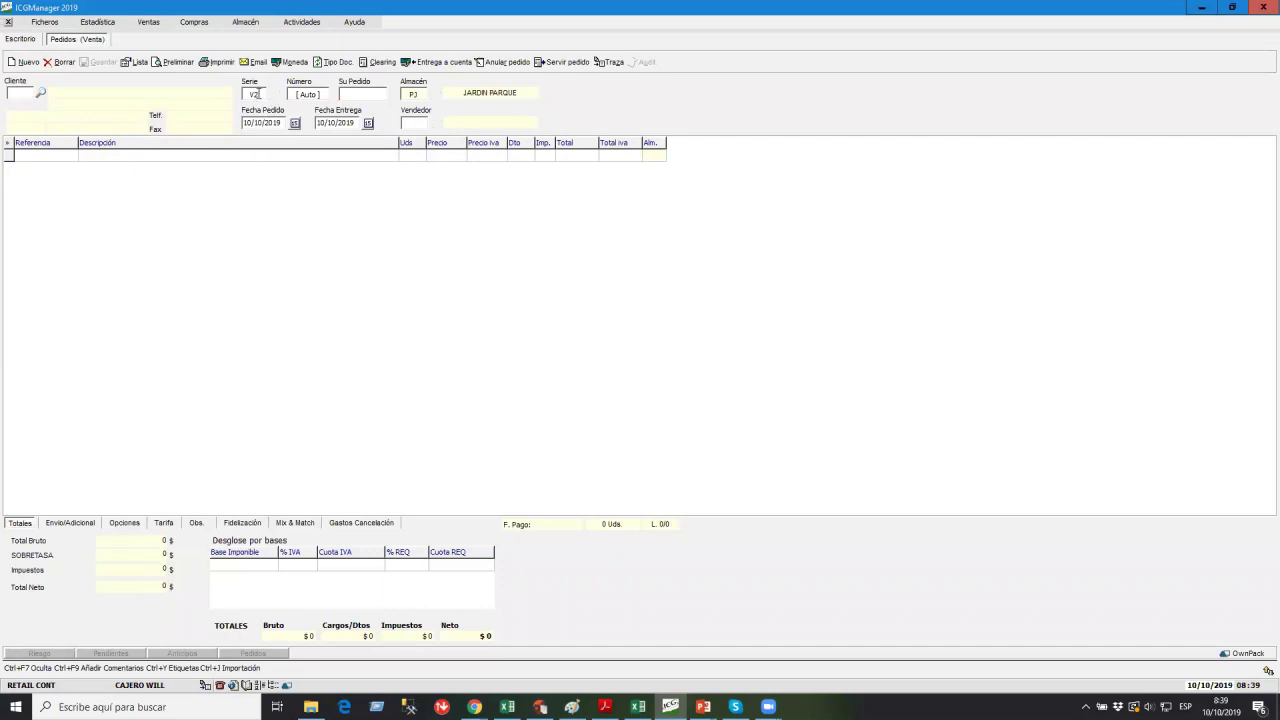
left_click(40, 93)
double_click(173, 222)
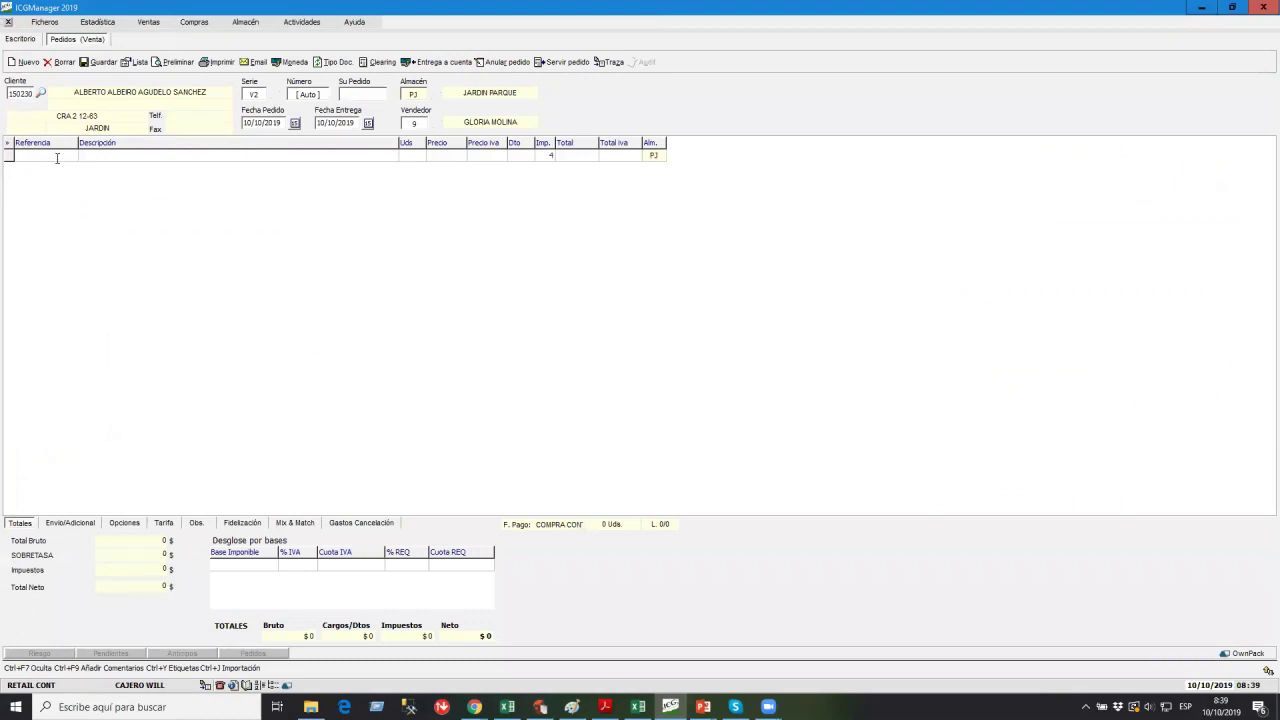
Add 10 units of 00246 A.OLEOSABOR MCLA X 1000CC, save as order V2-1, and close it.
double_click(57, 158)
key("Down")
key("Down")
key("Return")
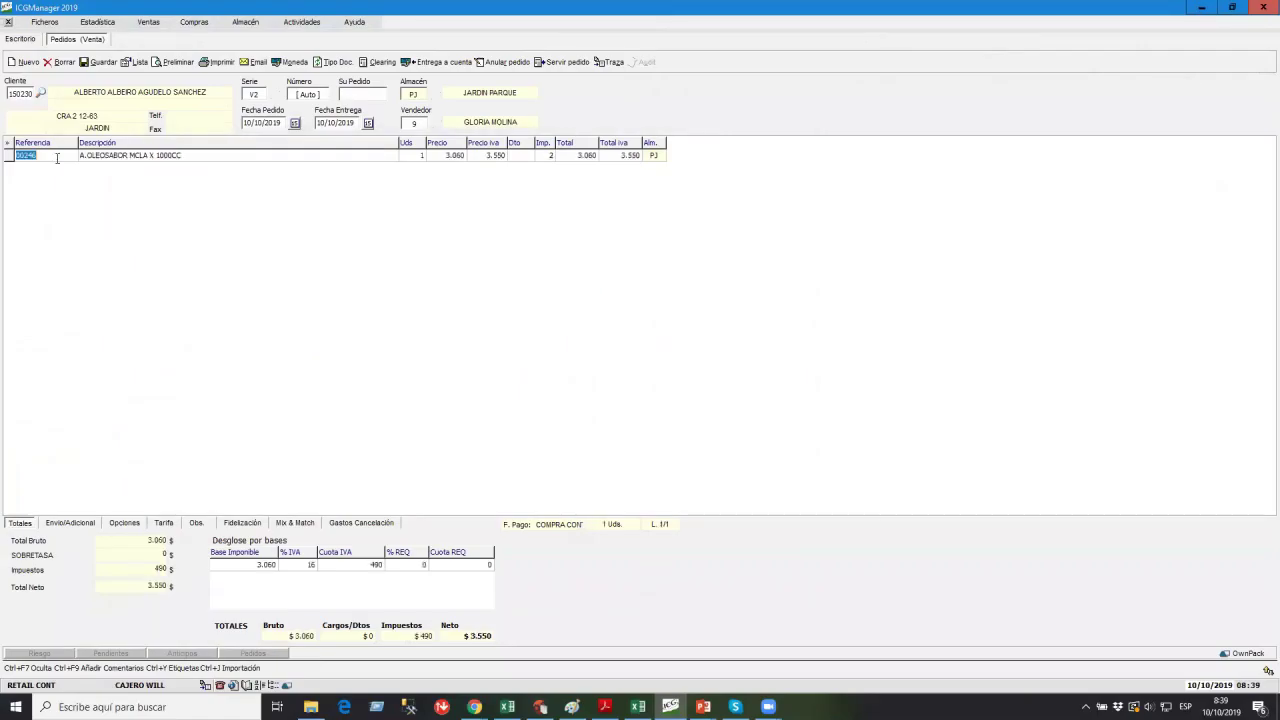
key("Return")
type("10")
key("Return")
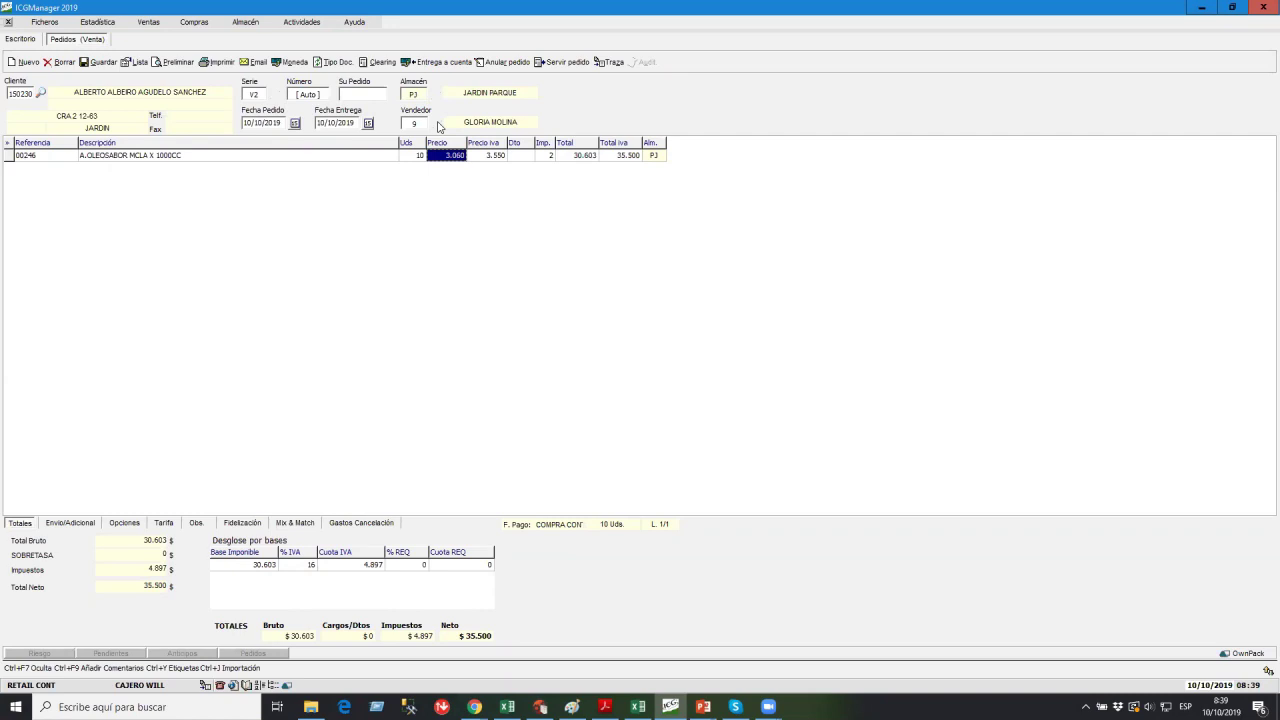
left_click(100, 63)
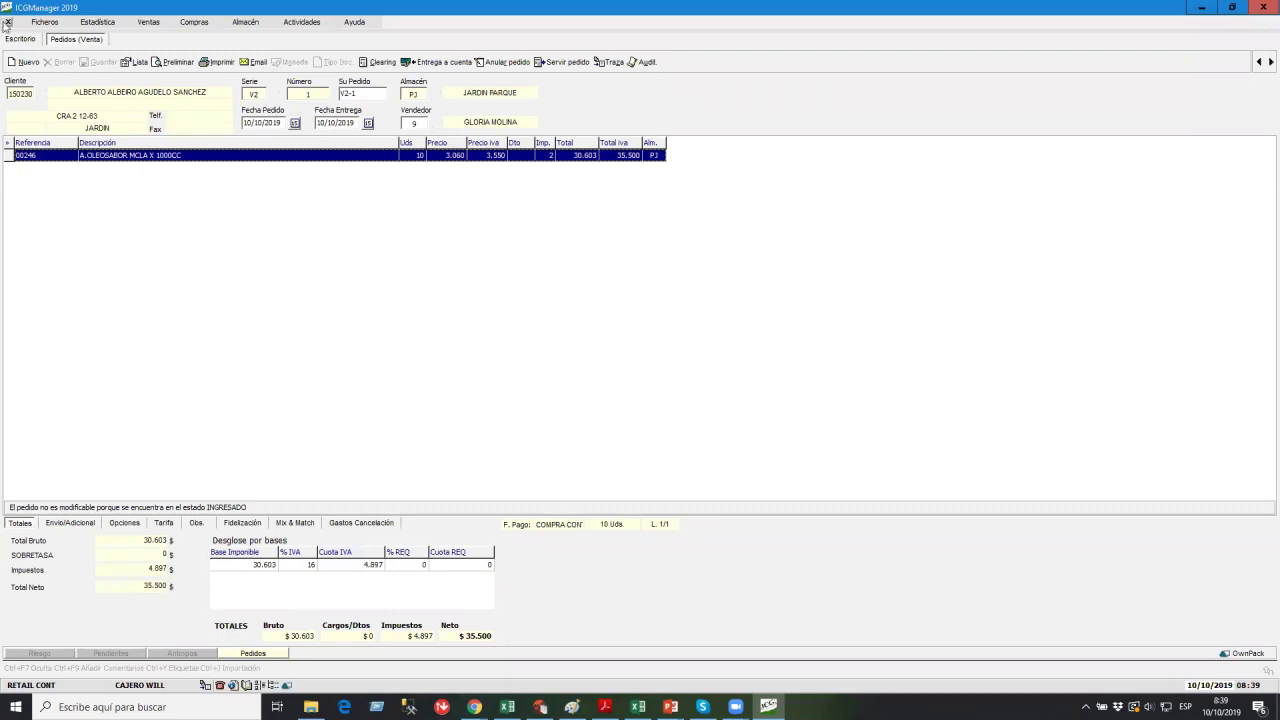
left_click(8, 21)
Log back in as supervisor and show the Ventas defaults in Tipos Usuarios.
left_click(175, 178)
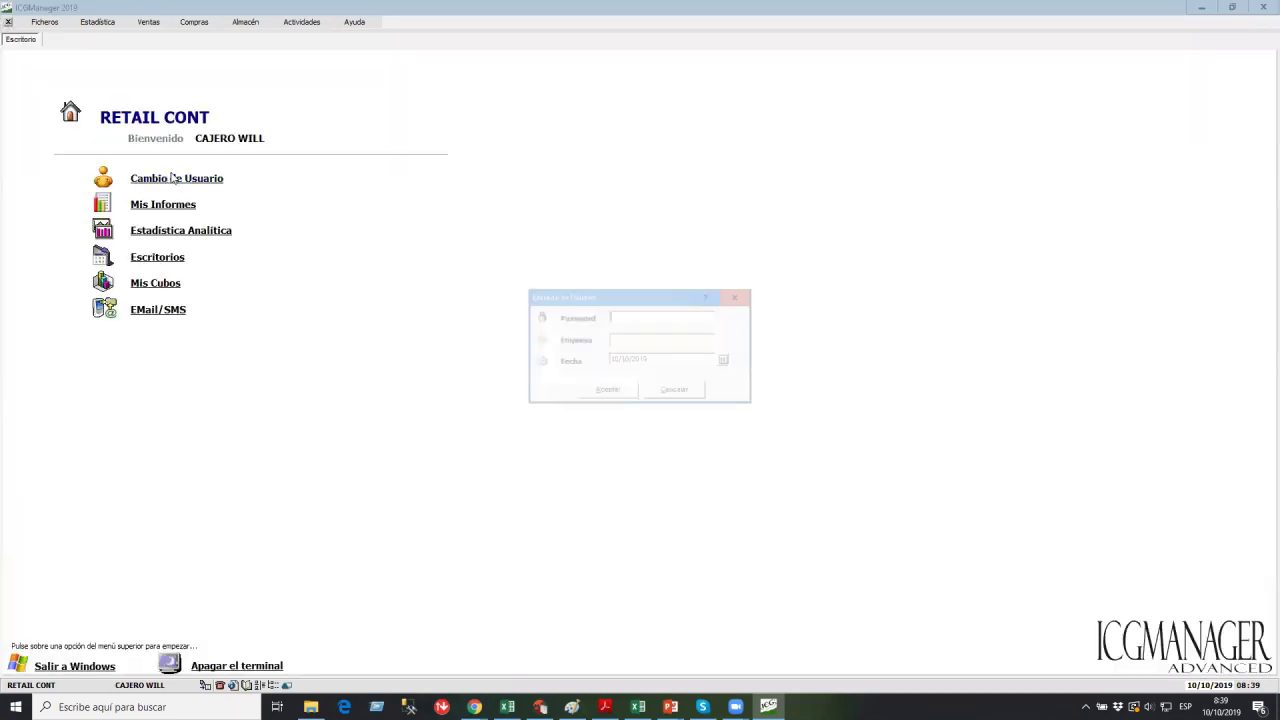
key("Return")
key("Return")
key("Return")
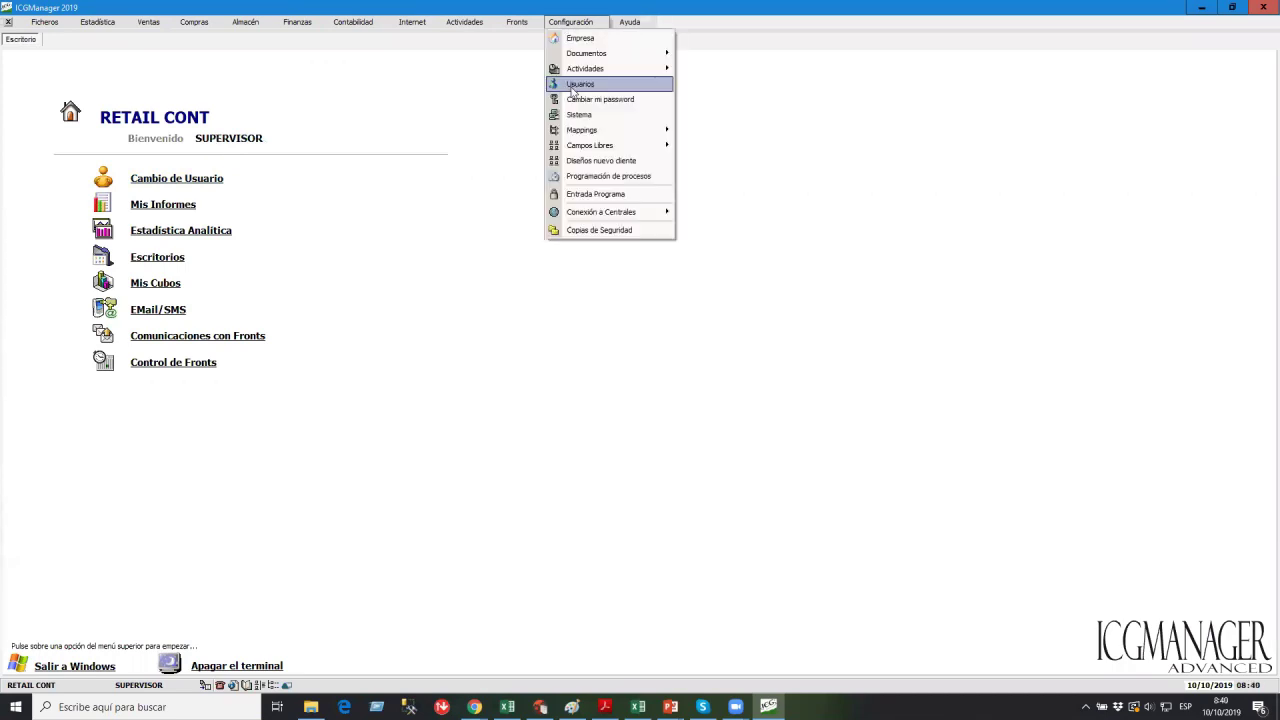
left_click(578, 85)
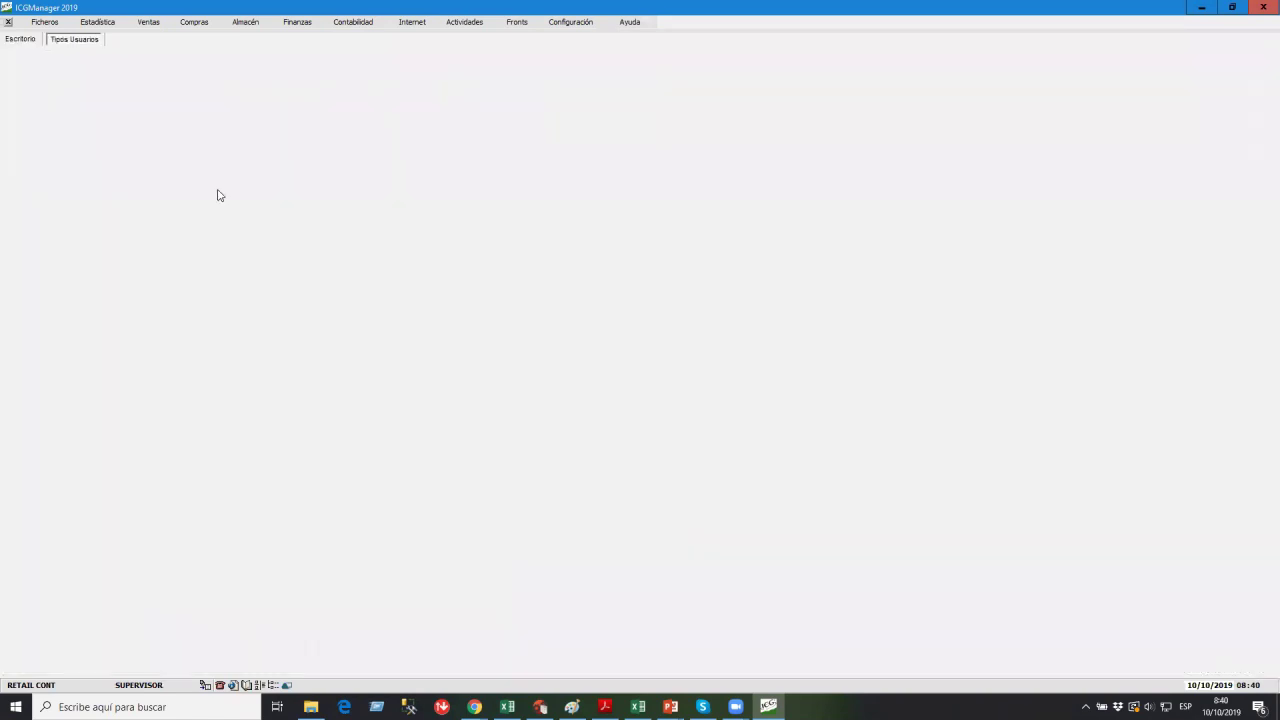
left_click(20, 237)
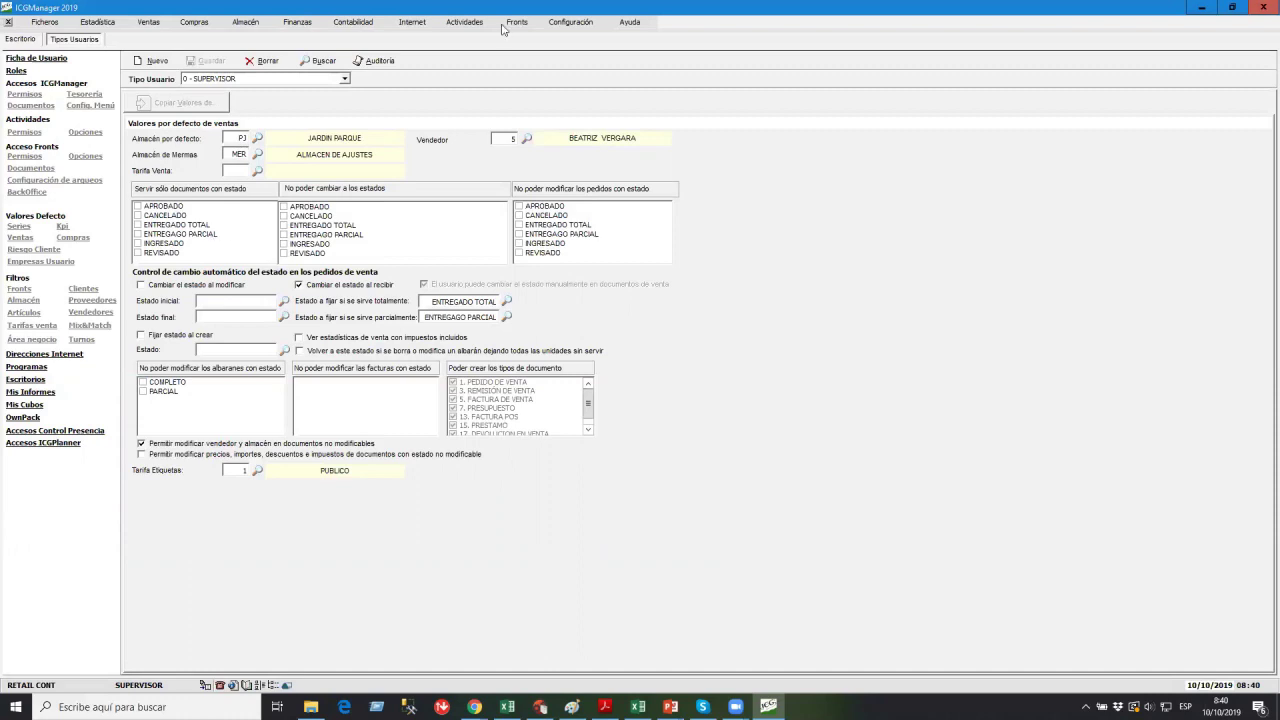
left_click(566, 24)
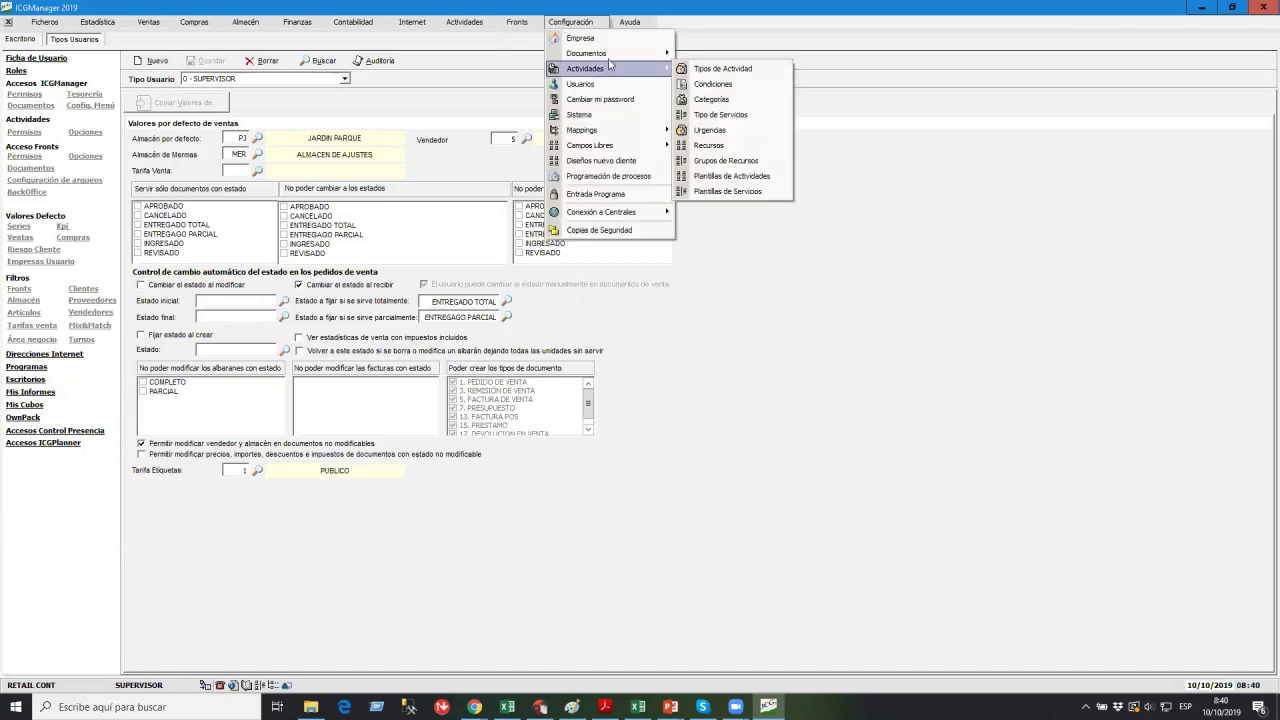
mouse_move(600, 53)
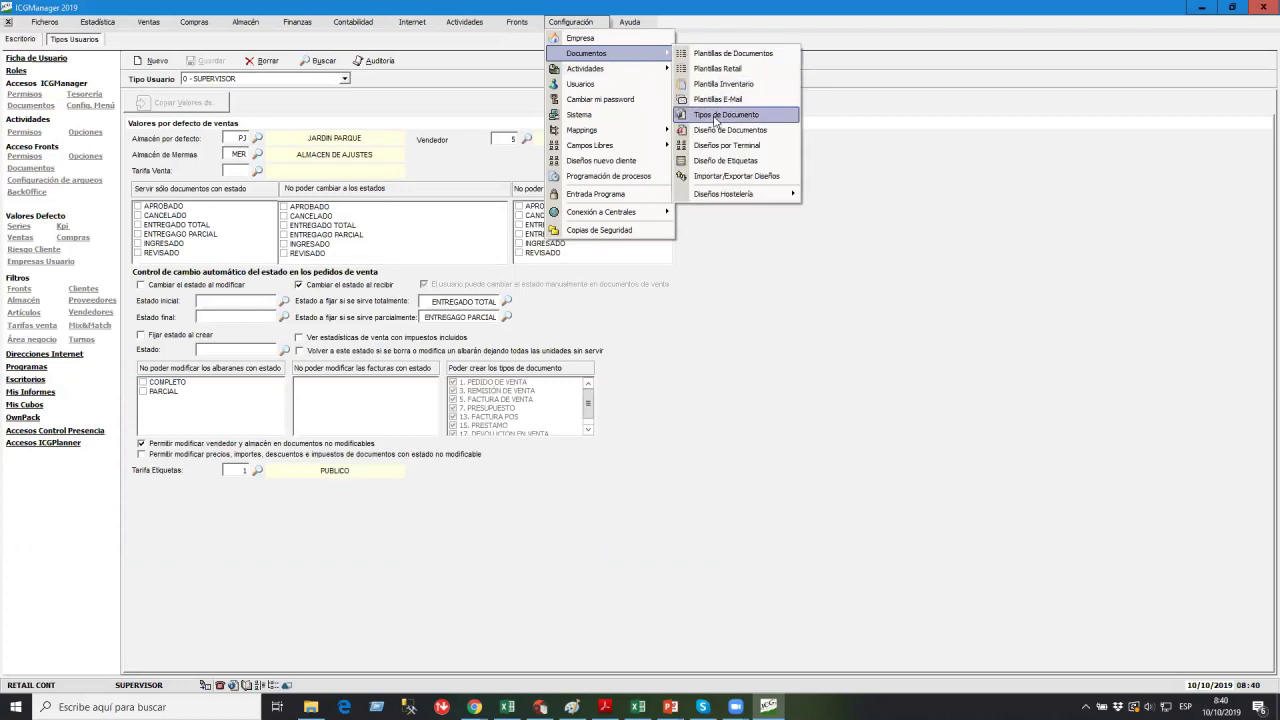
left_click(720, 115)
left_click(92, 209)
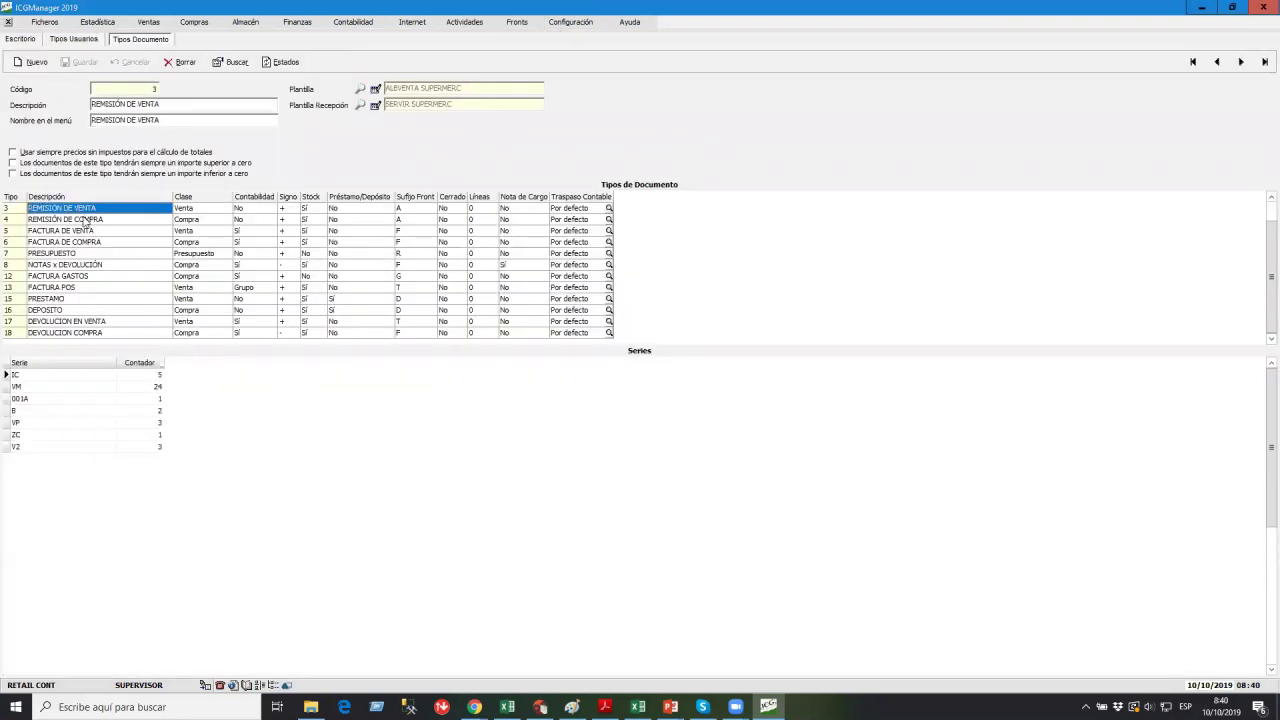
left_click(75, 210)
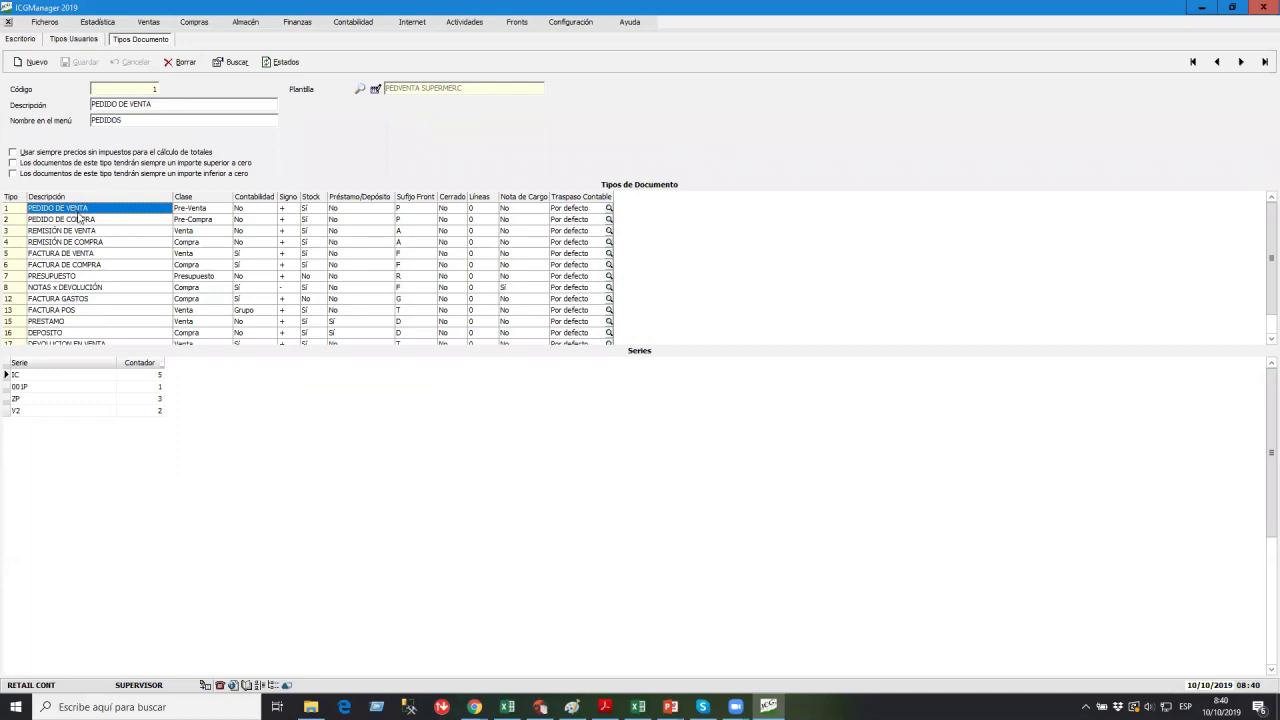
left_click(84, 220)
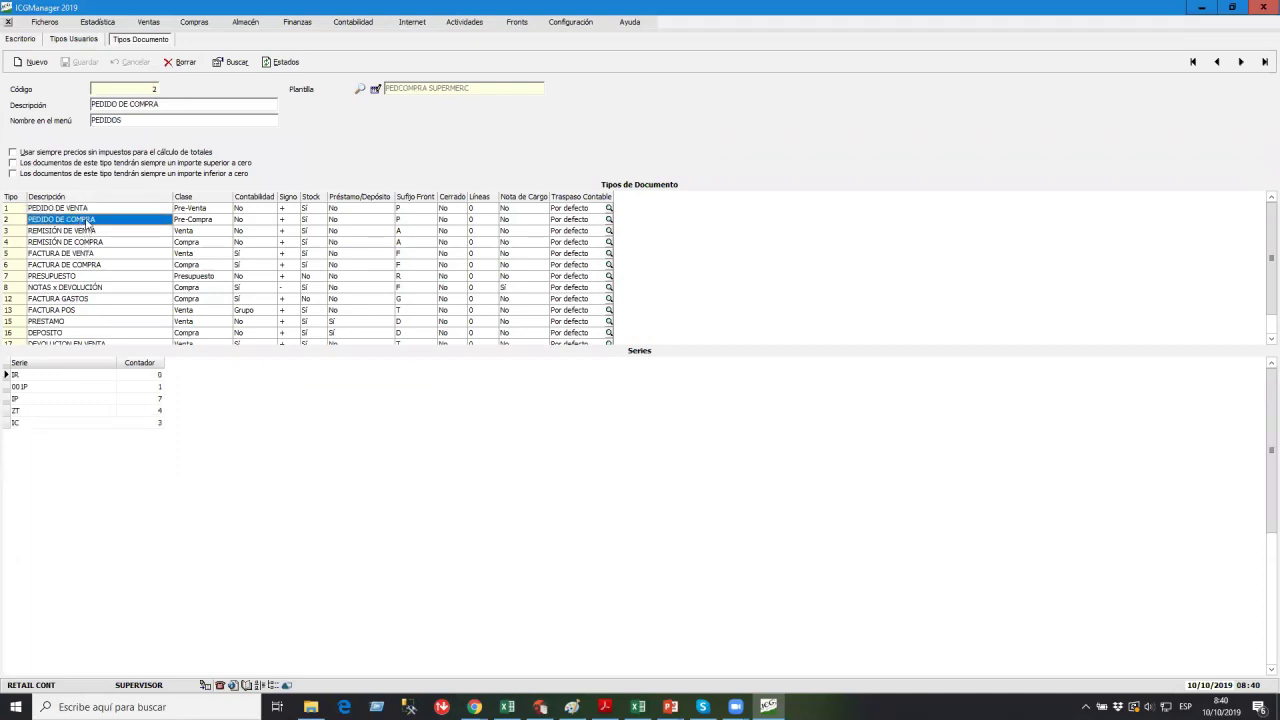
left_click(87, 210)
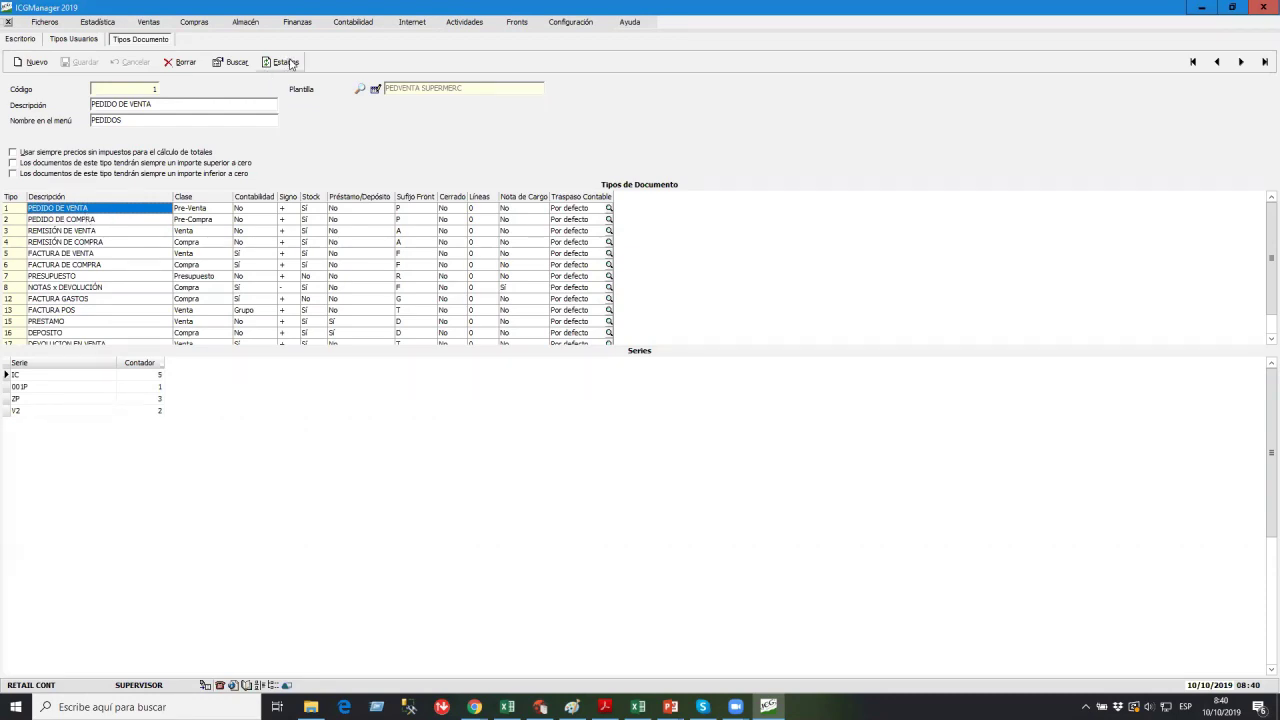
left_click(284, 62)
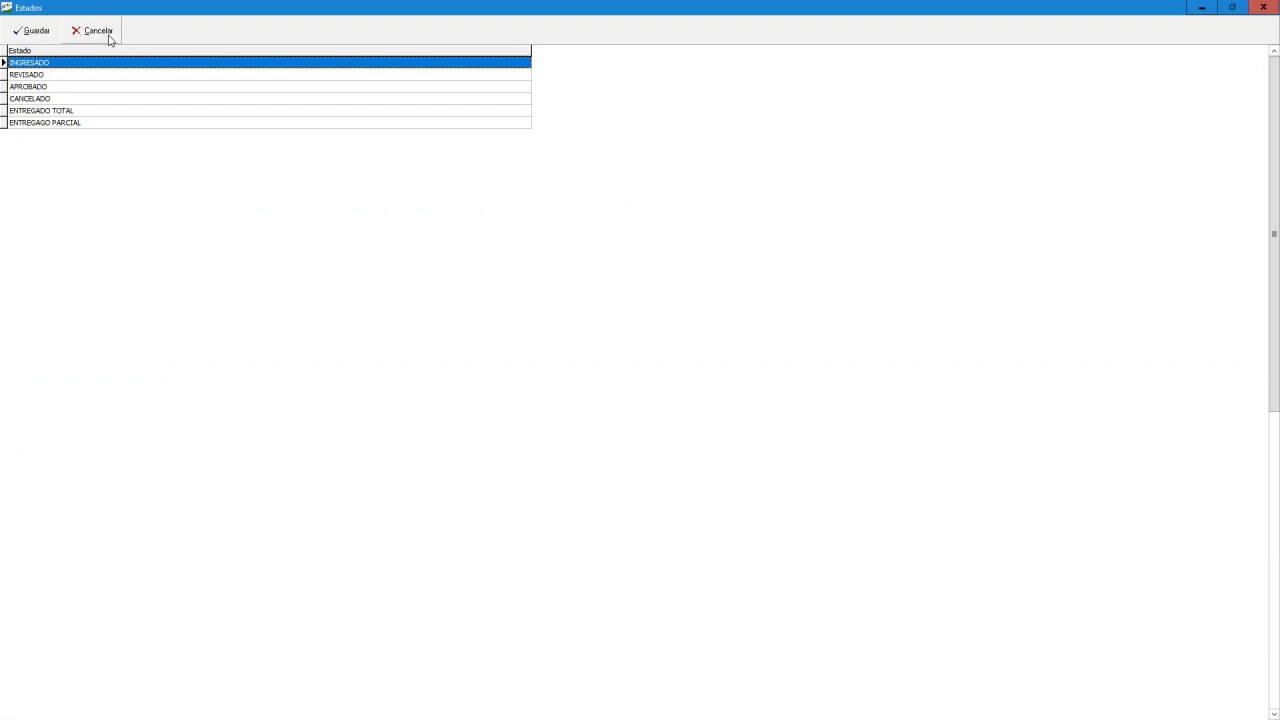
left_click(110, 38)
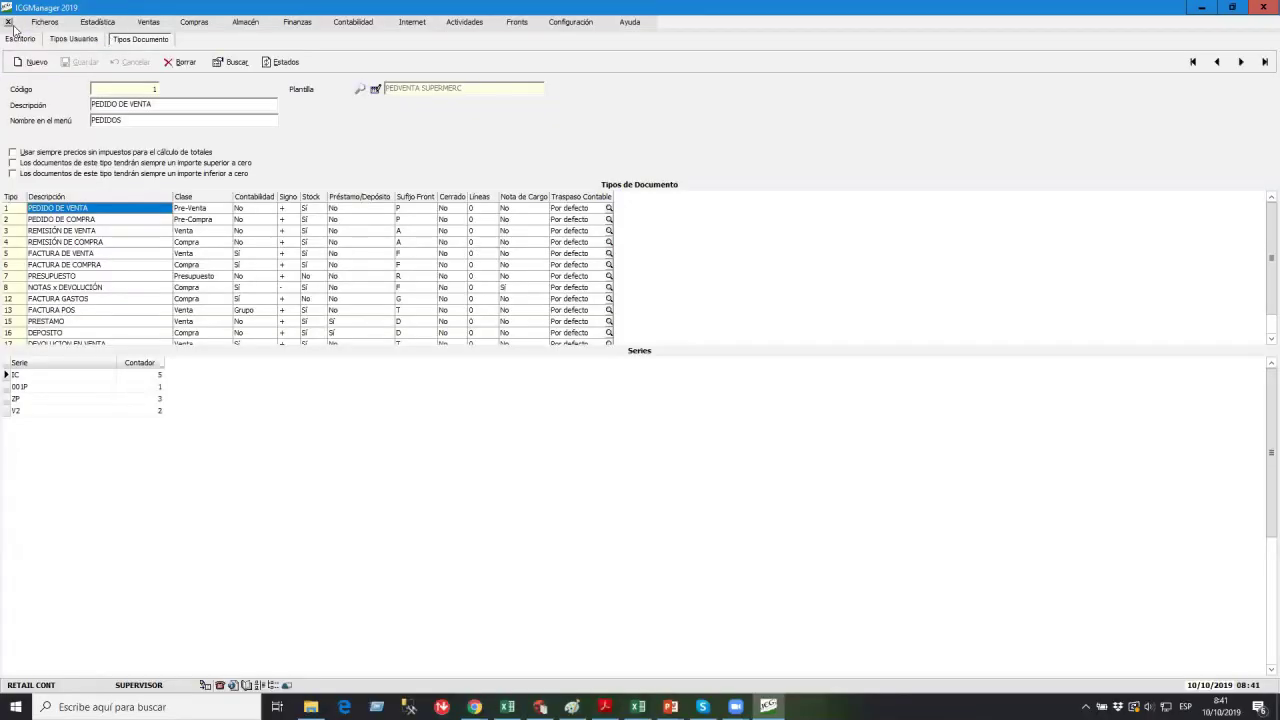
Close Tipos Documento, check the cashier's sales defaults, then close Tipos Usuarios.
left_click(9, 22)
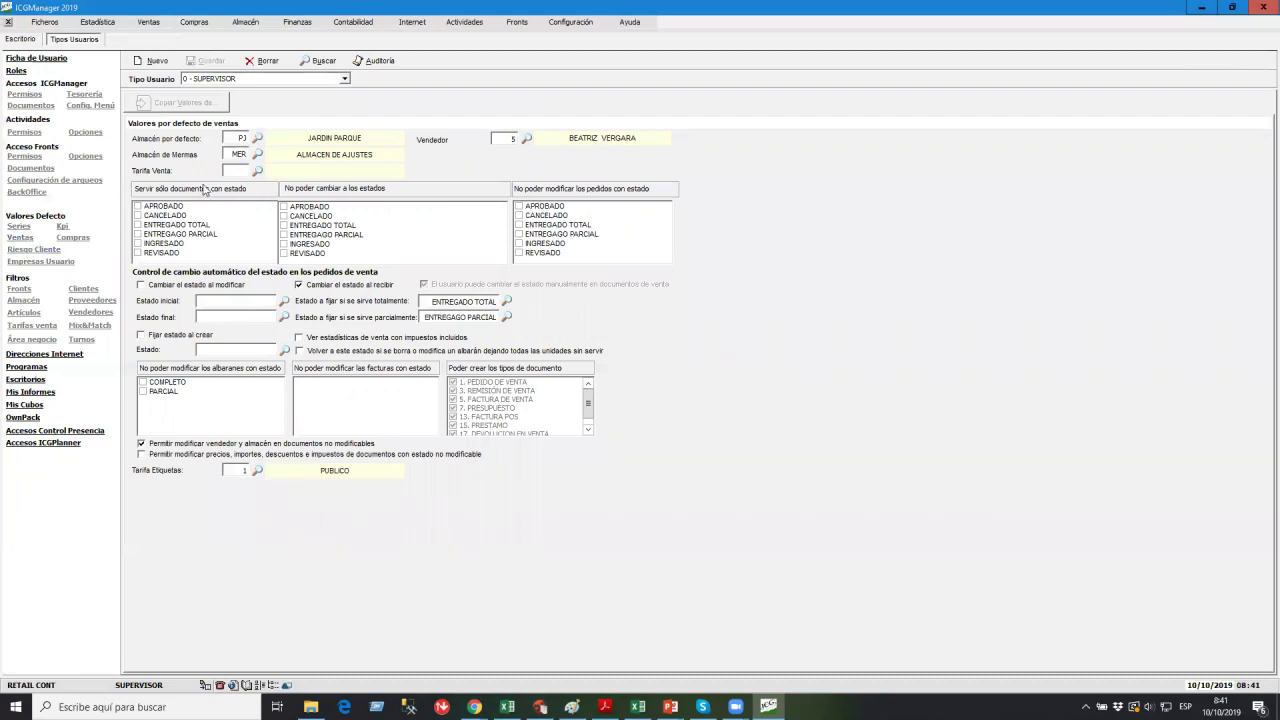
left_click(268, 79)
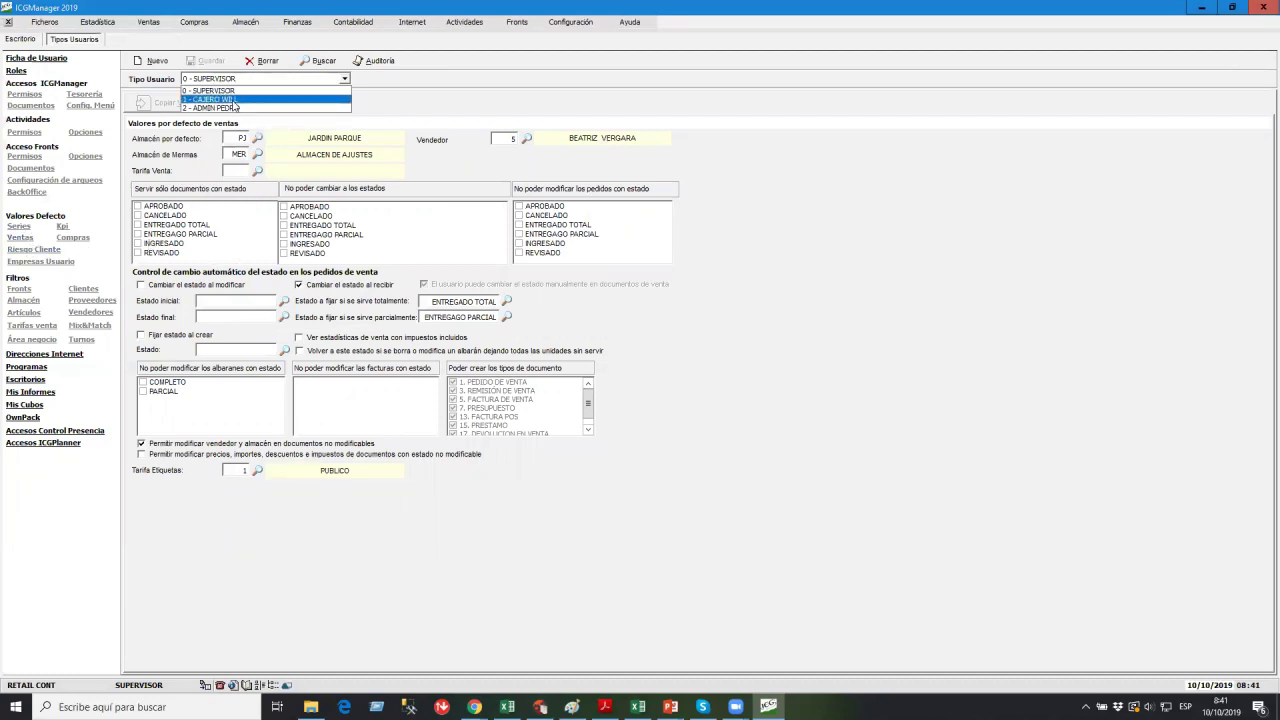
left_click(232, 100)
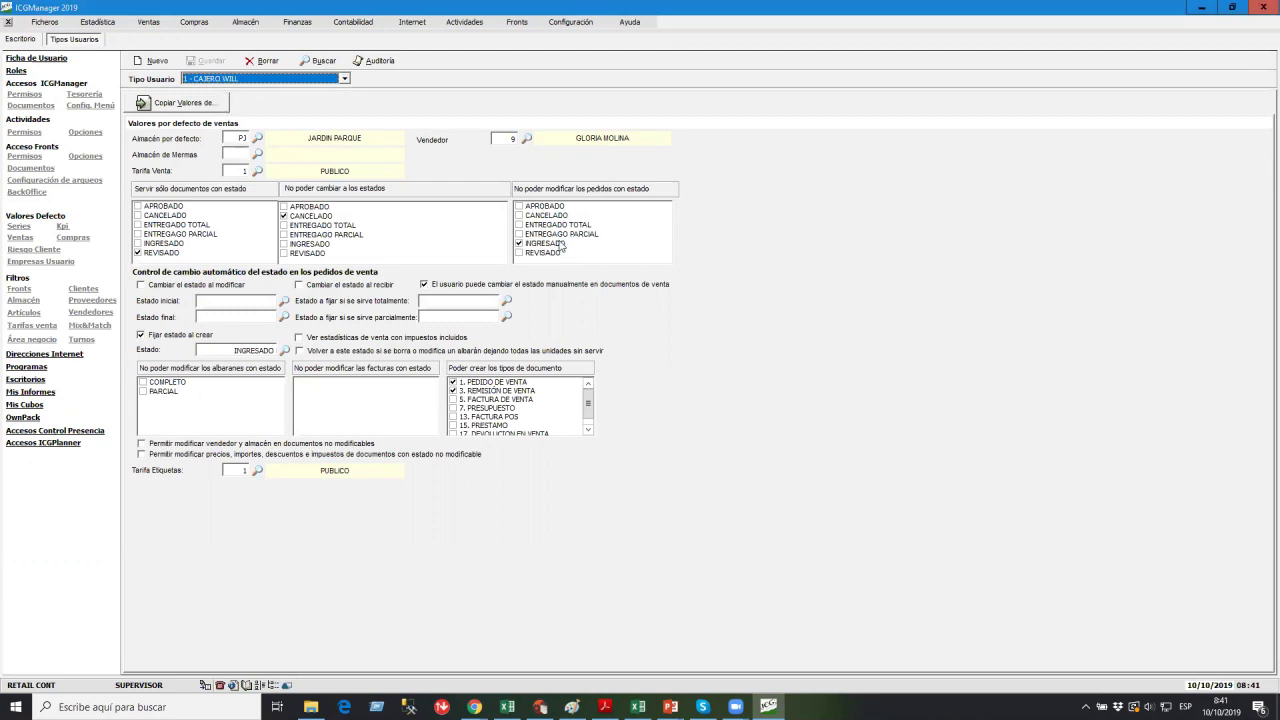
left_click(9, 22)
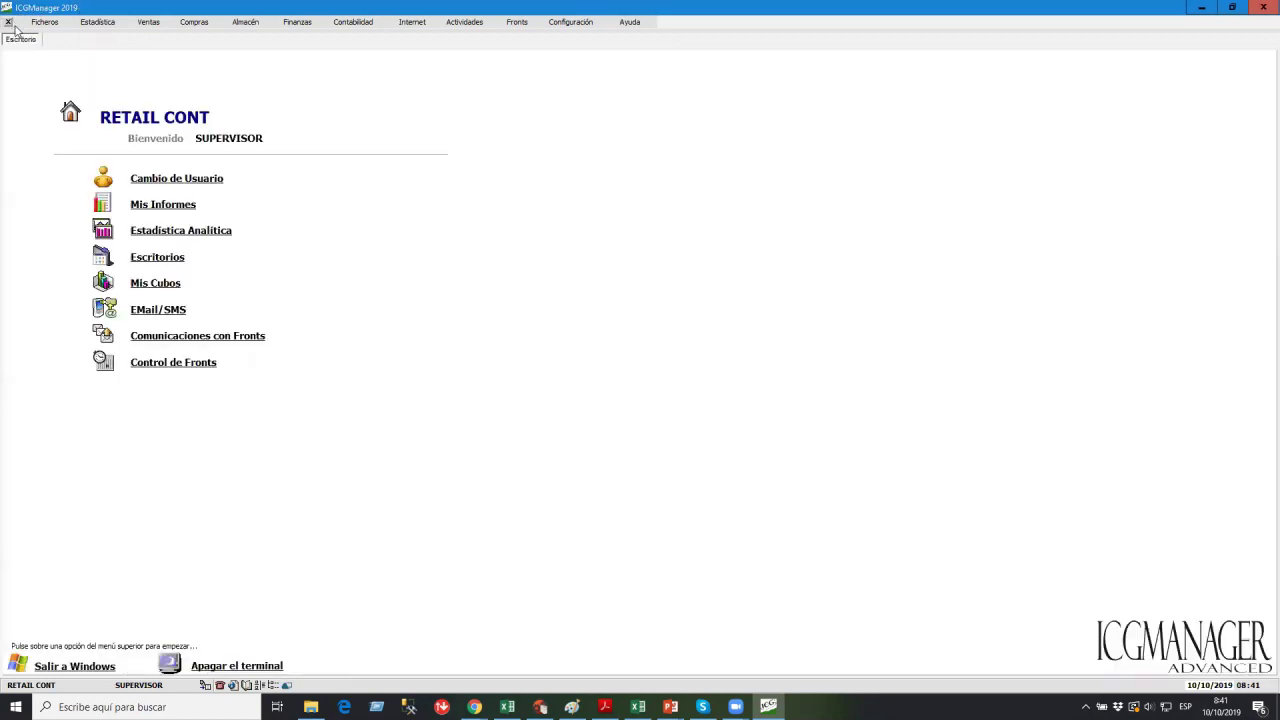
Log in as the cashier through Cambio de Usuario.
left_click(216, 178)
type("••")
key("Return")
key("Return")
Start a new sales order, show its additional data, and pick a customer.
left_click(148, 21)
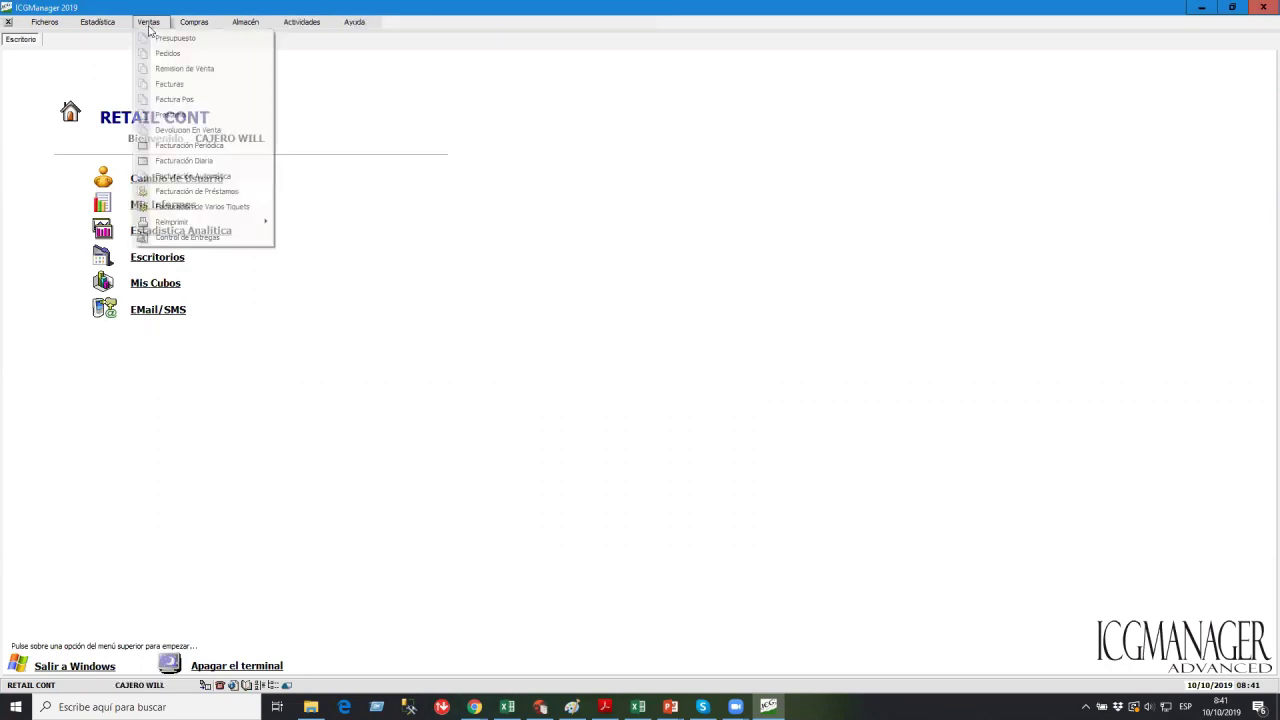
left_click(158, 52)
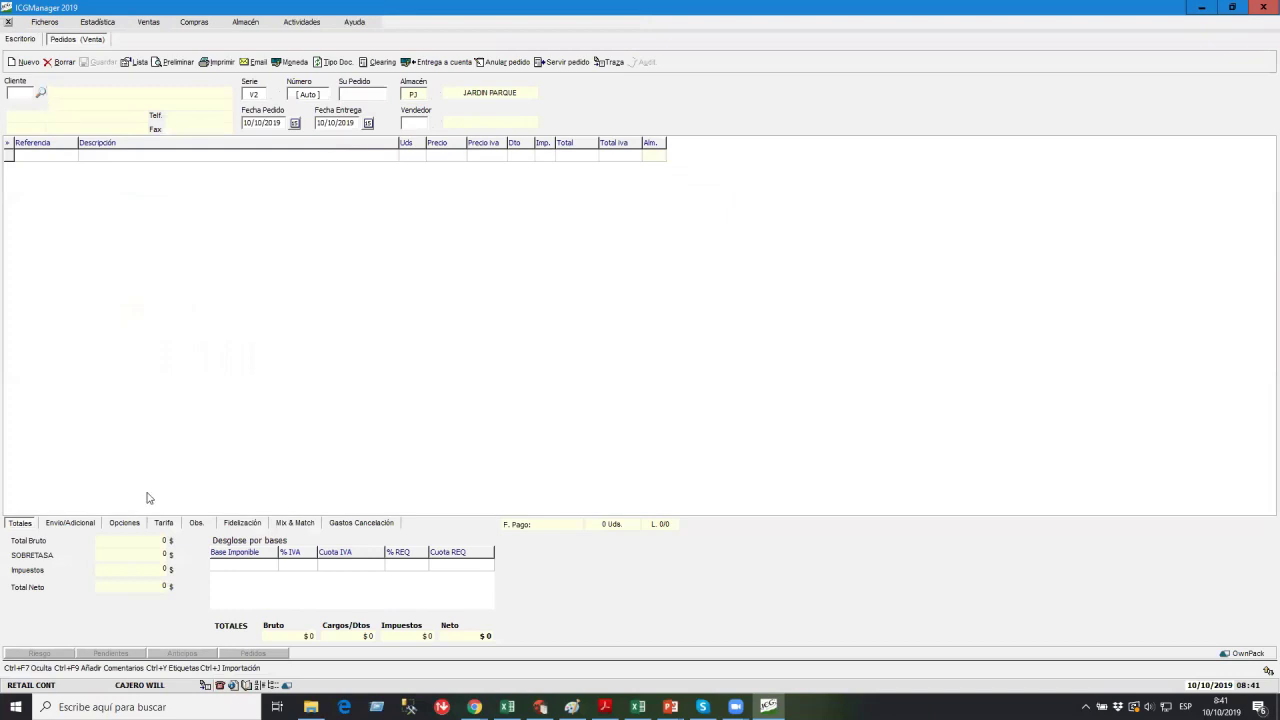
left_click(90, 526)
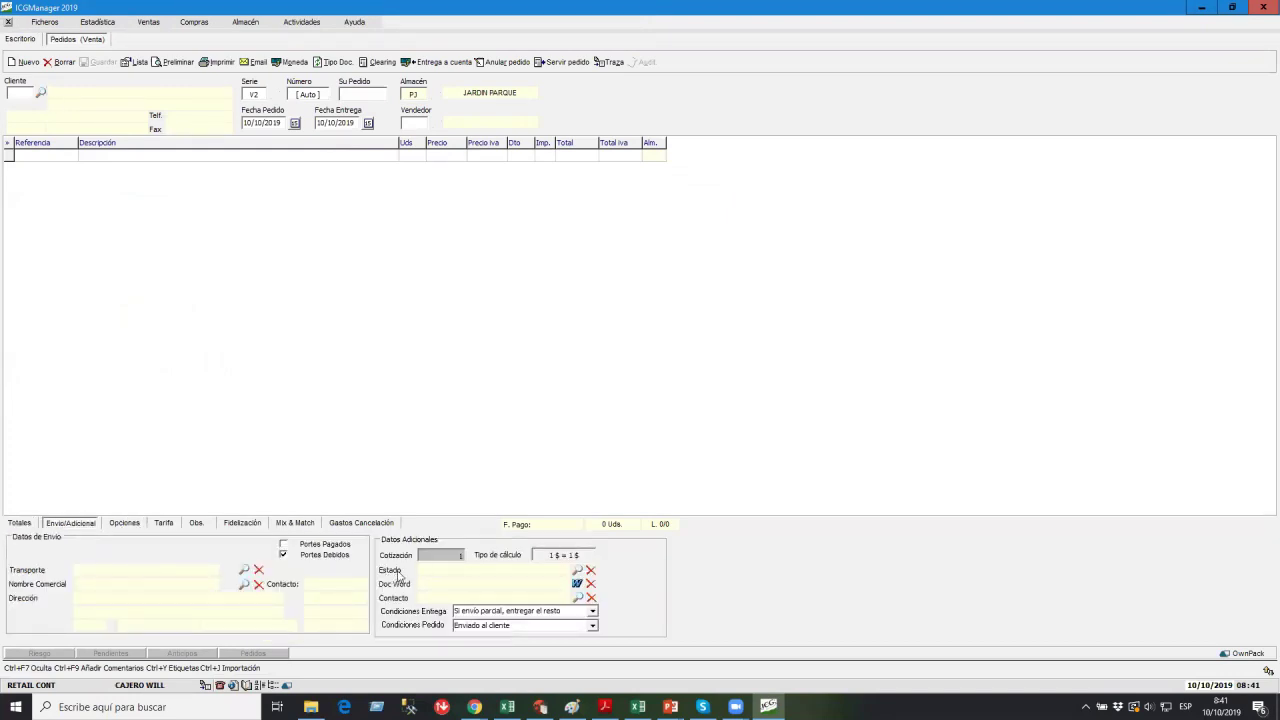
left_click(41, 93)
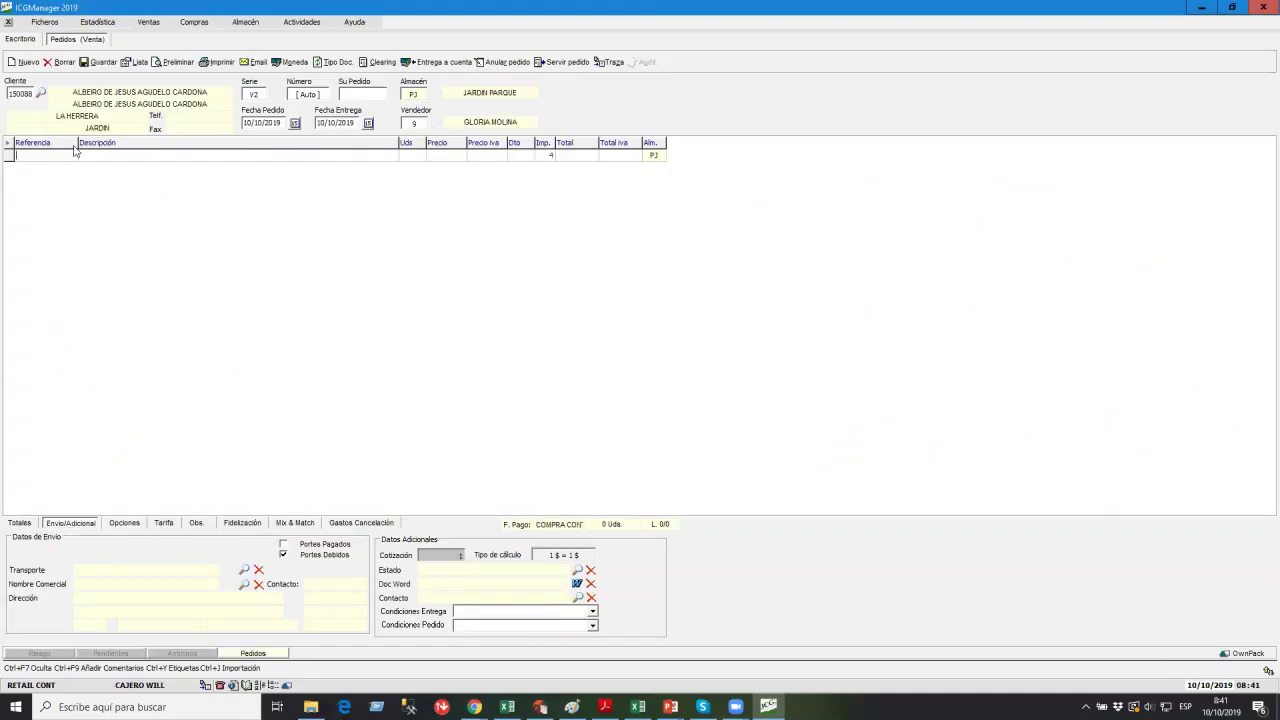
Add 200 units of article 06760, save as order V2-2 in state INGRESADO, and close it.
left_click(74, 149)
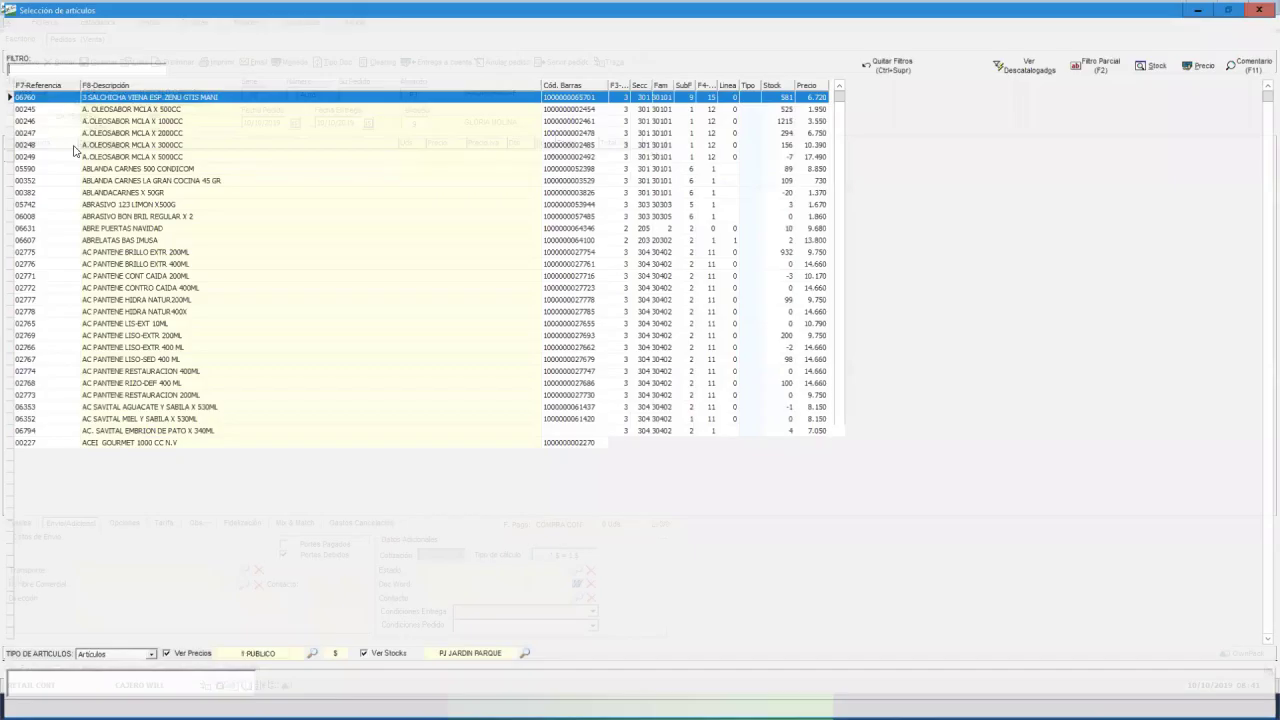
key("Return")
type("200")
key("Return")
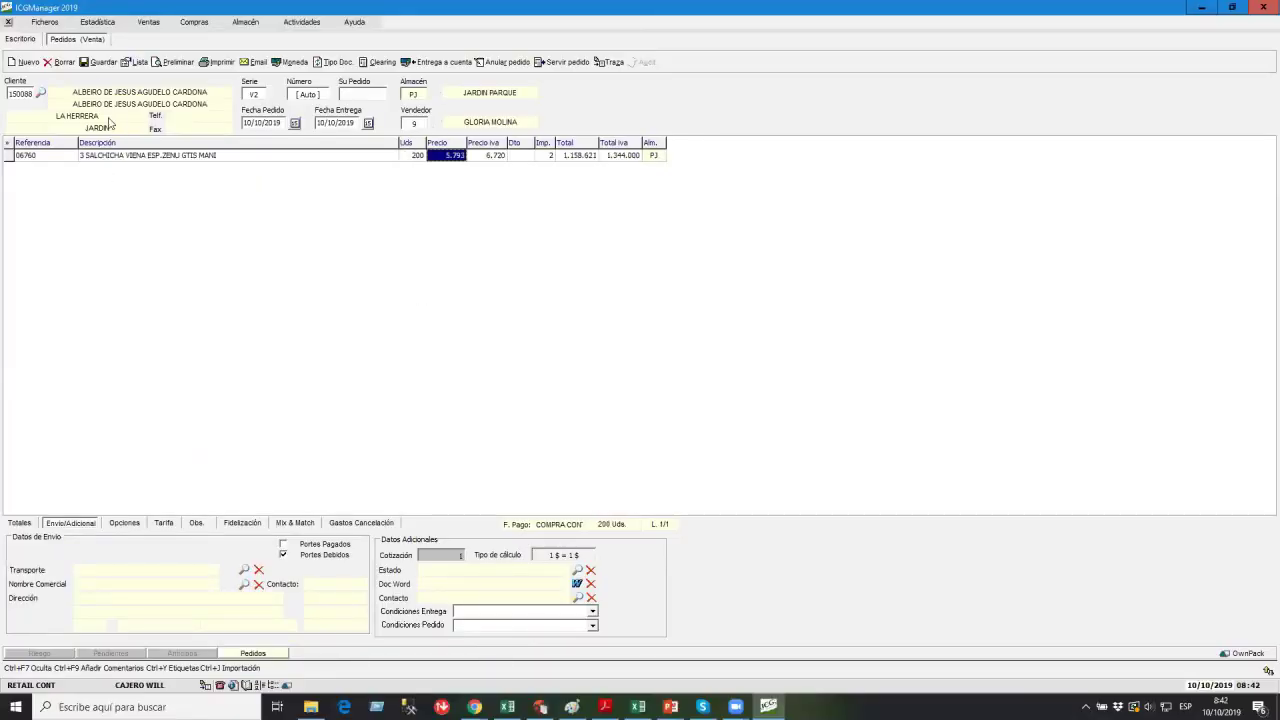
left_click(98, 62)
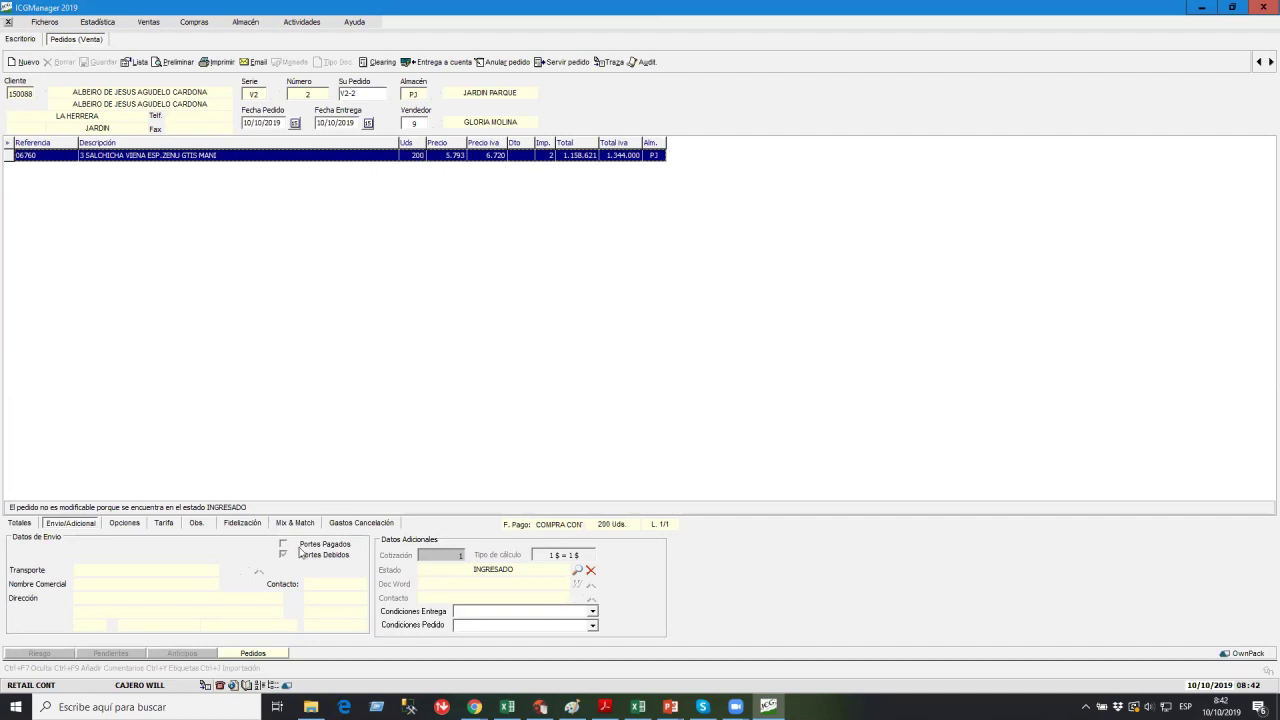
left_click(241, 525)
left_click(197, 525)
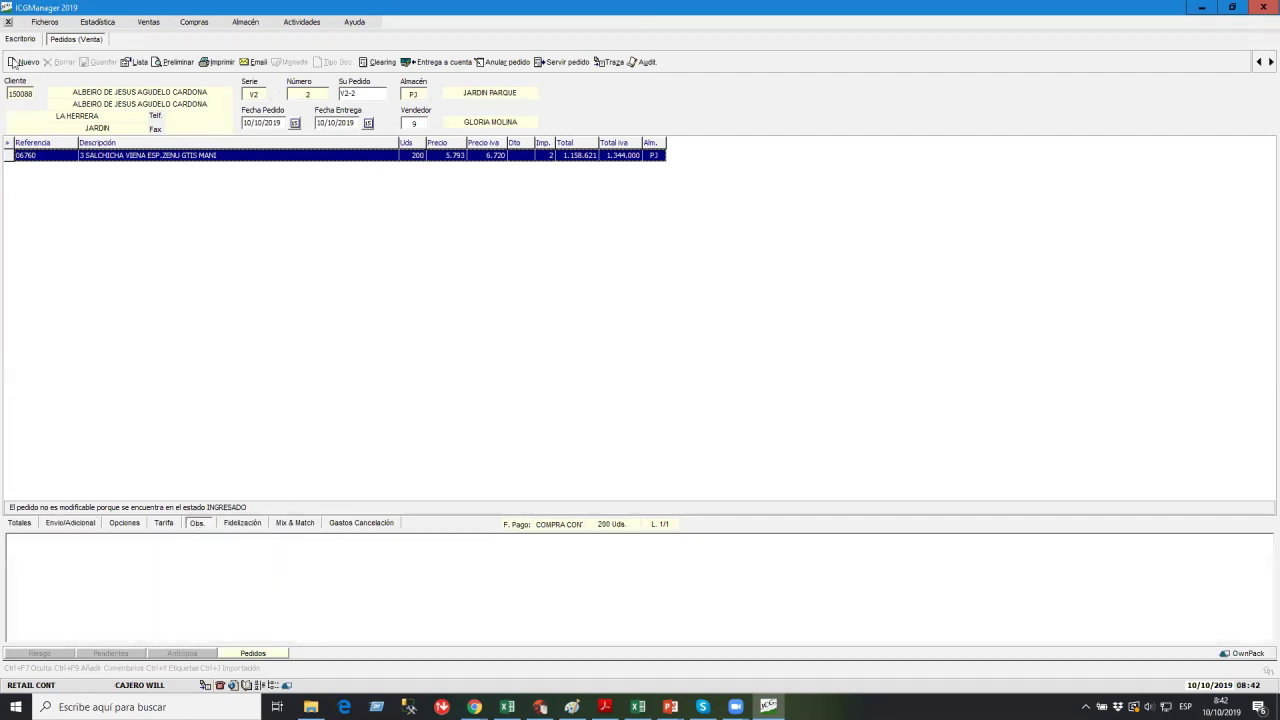
left_click(8, 22)
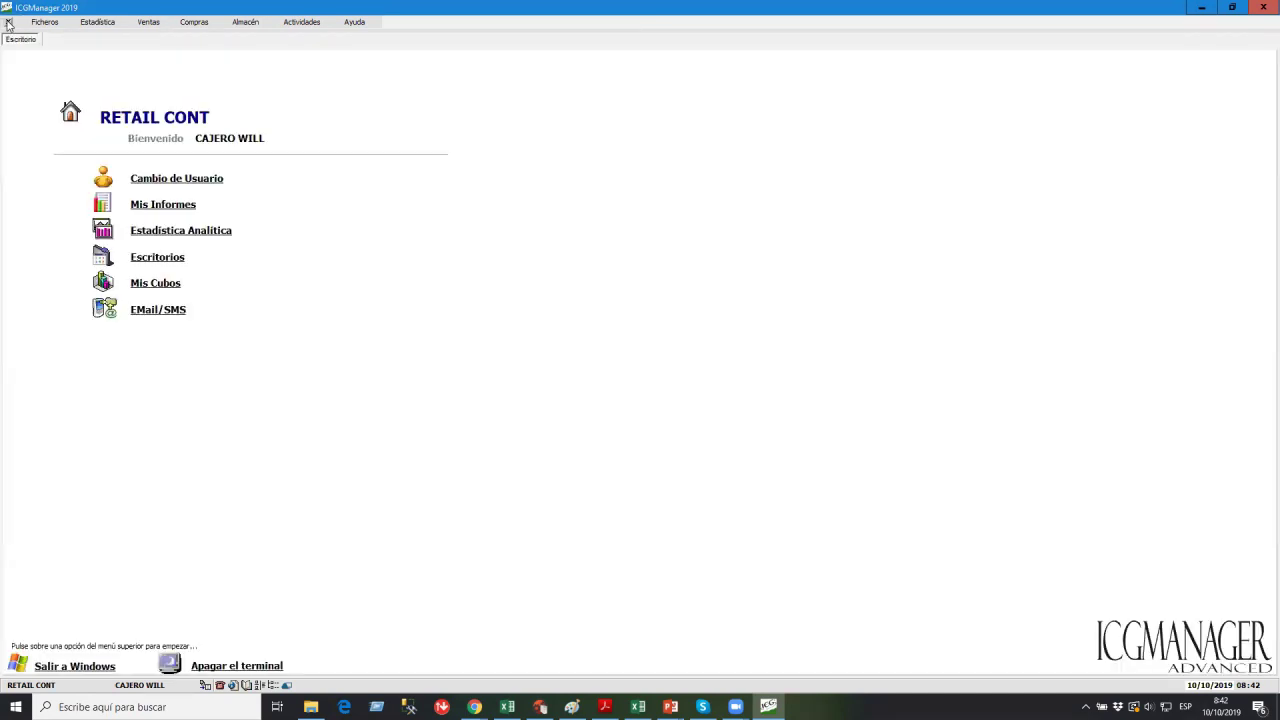
Log back in as supervisor and open the Tipos Usuarios settings.
left_click(221, 173)
key("Return")
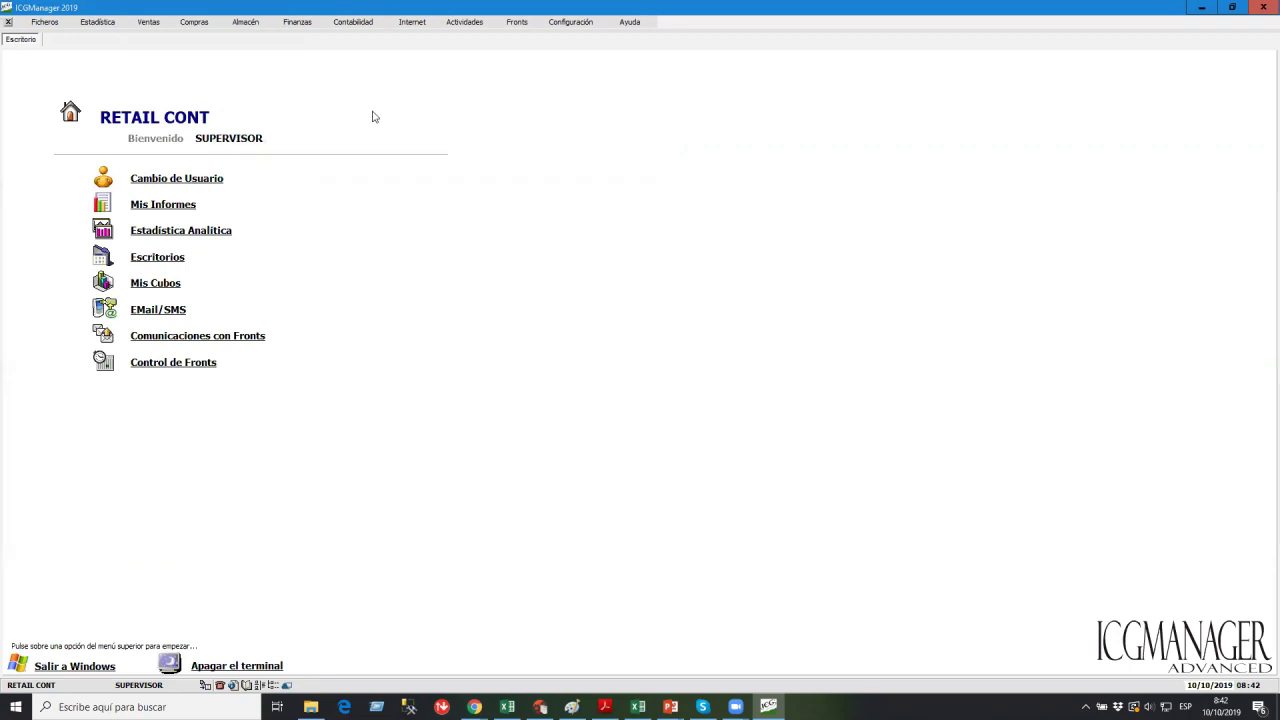
left_click(575, 21)
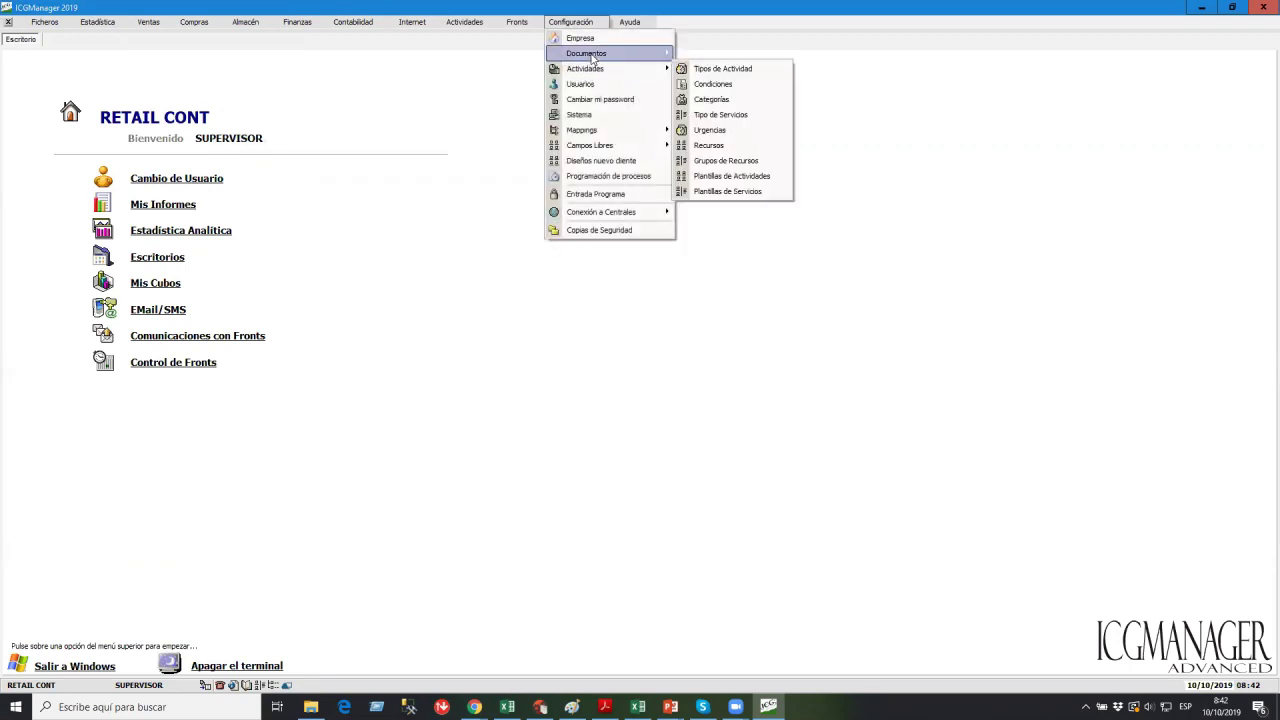
left_click(588, 83)
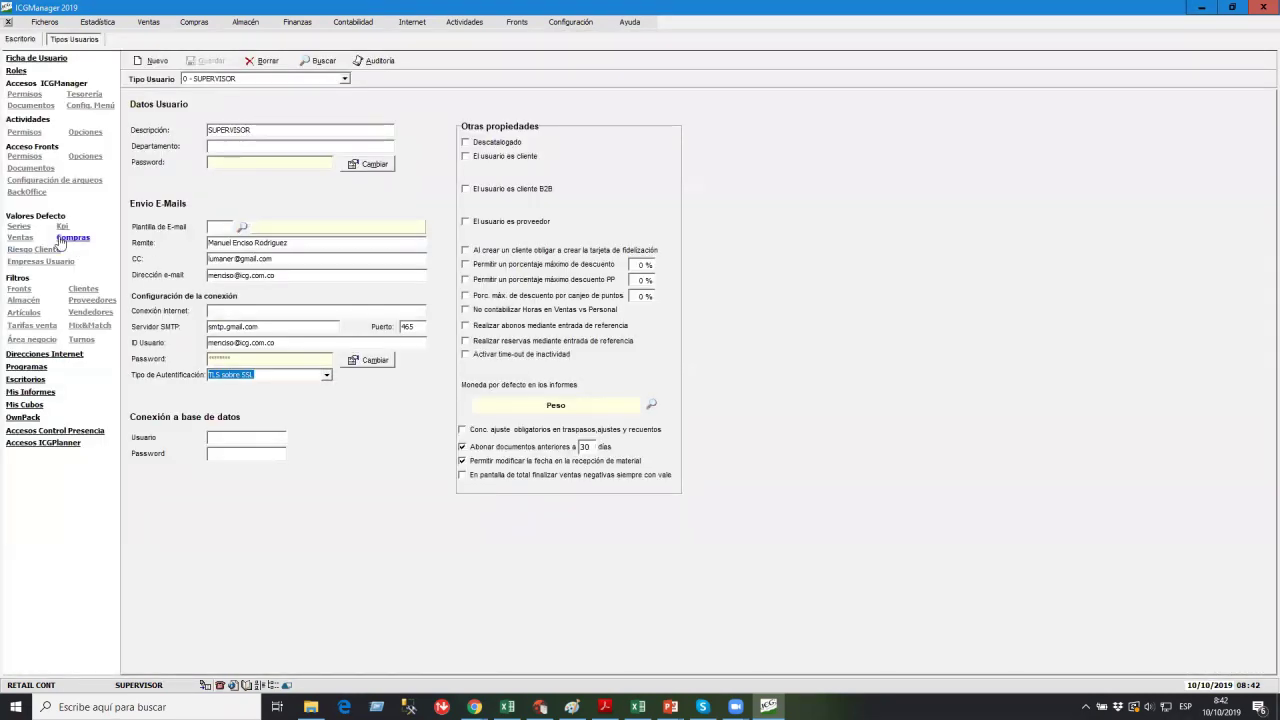
Check the Compras defaults, then show the cashier user type's Ventas defaults.
left_click(66, 239)
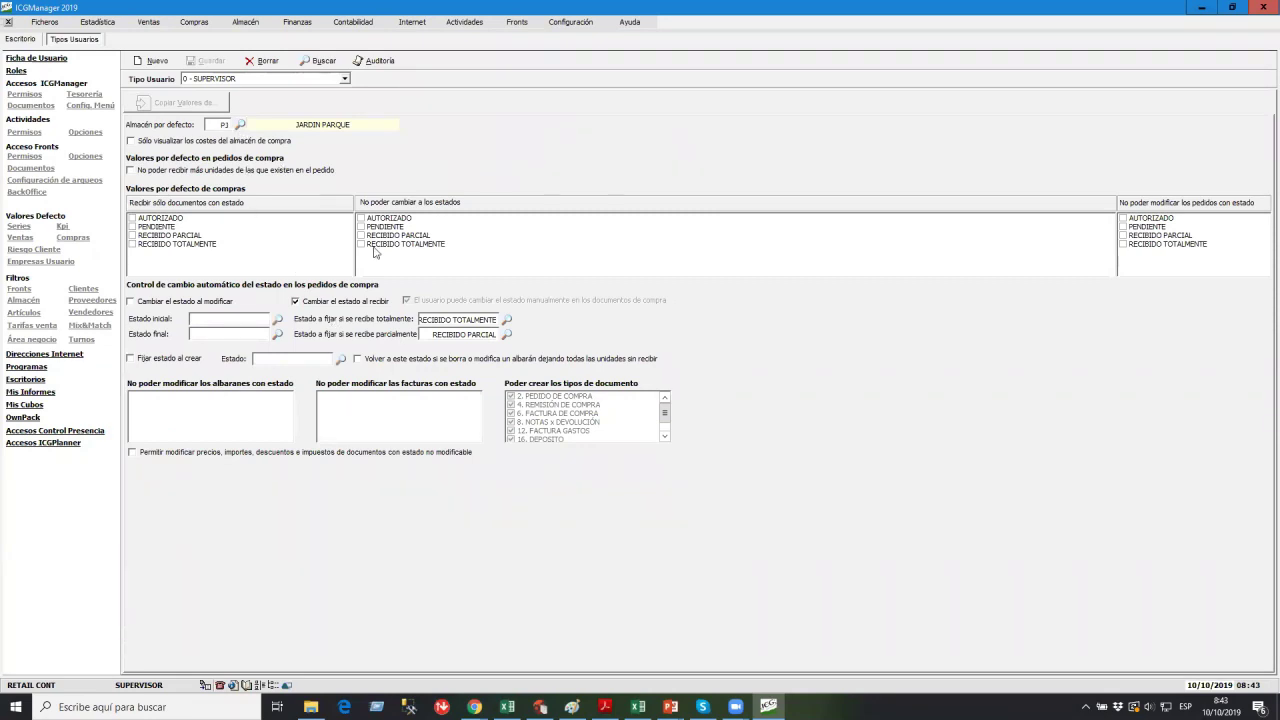
left_click(20, 238)
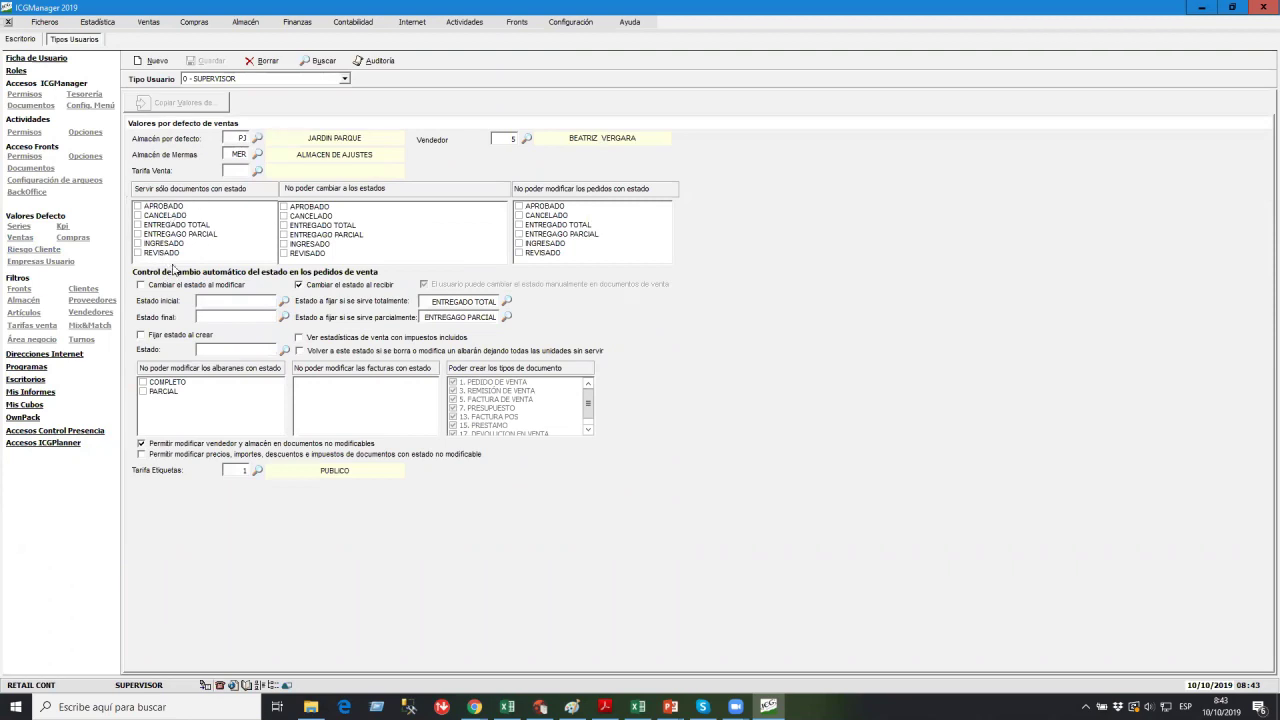
left_click(194, 81)
left_click(198, 96)
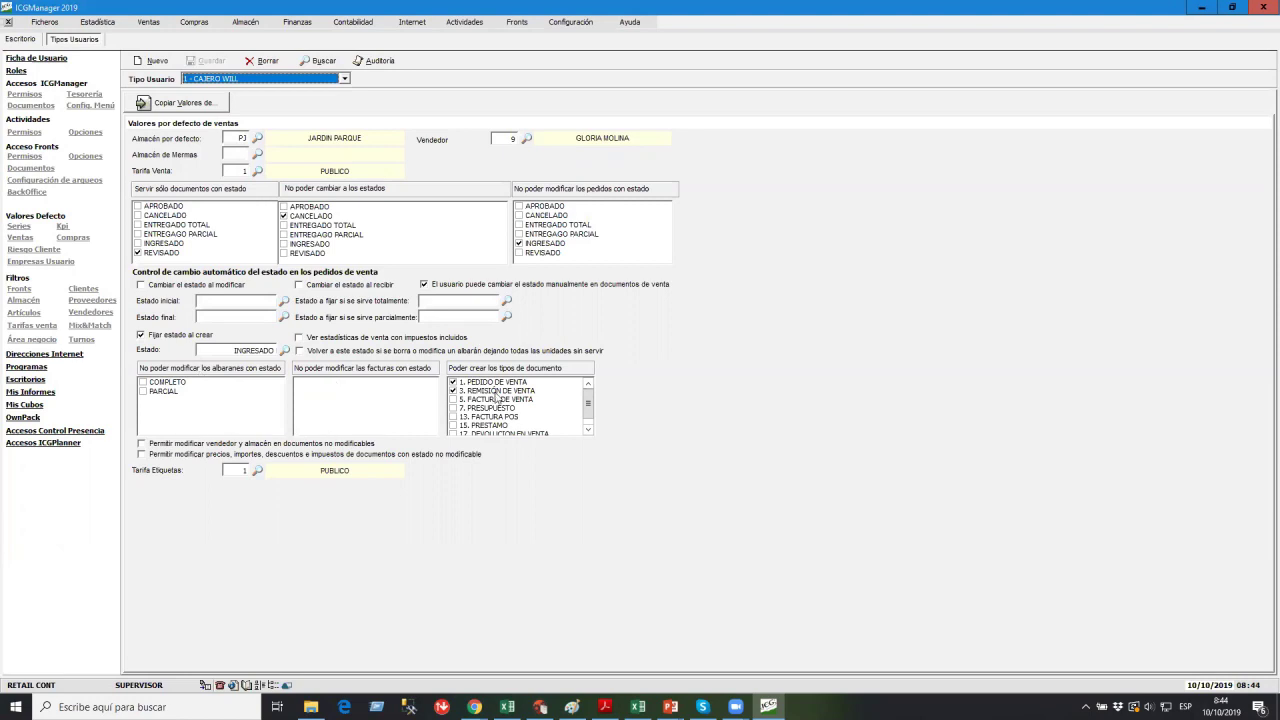
Scroll the document-type list and switch Tipo Usuario to 0 - SUPERVISOR.
left_click(588, 429)
left_click(588, 383)
left_click(236, 80)
left_click(229, 91)
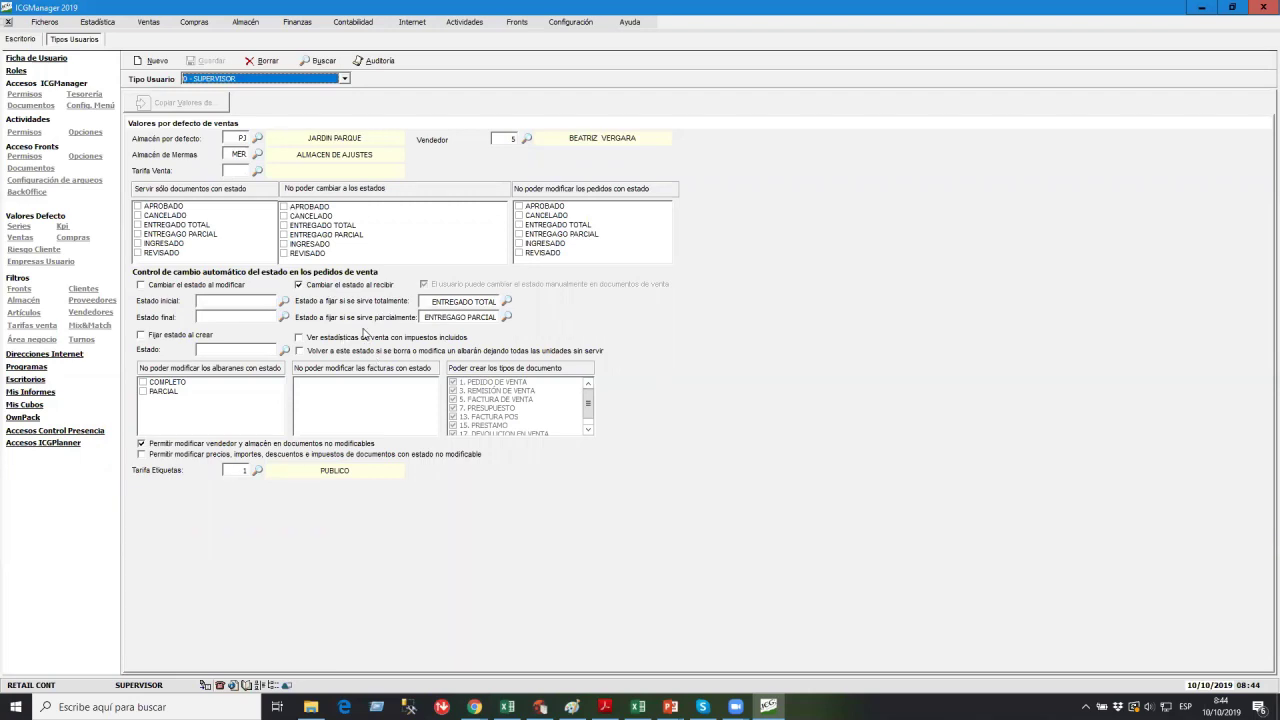
Start a new purchase order with supplier ANTIOQUEÑA DE BASCULAS.
left_click(194, 21)
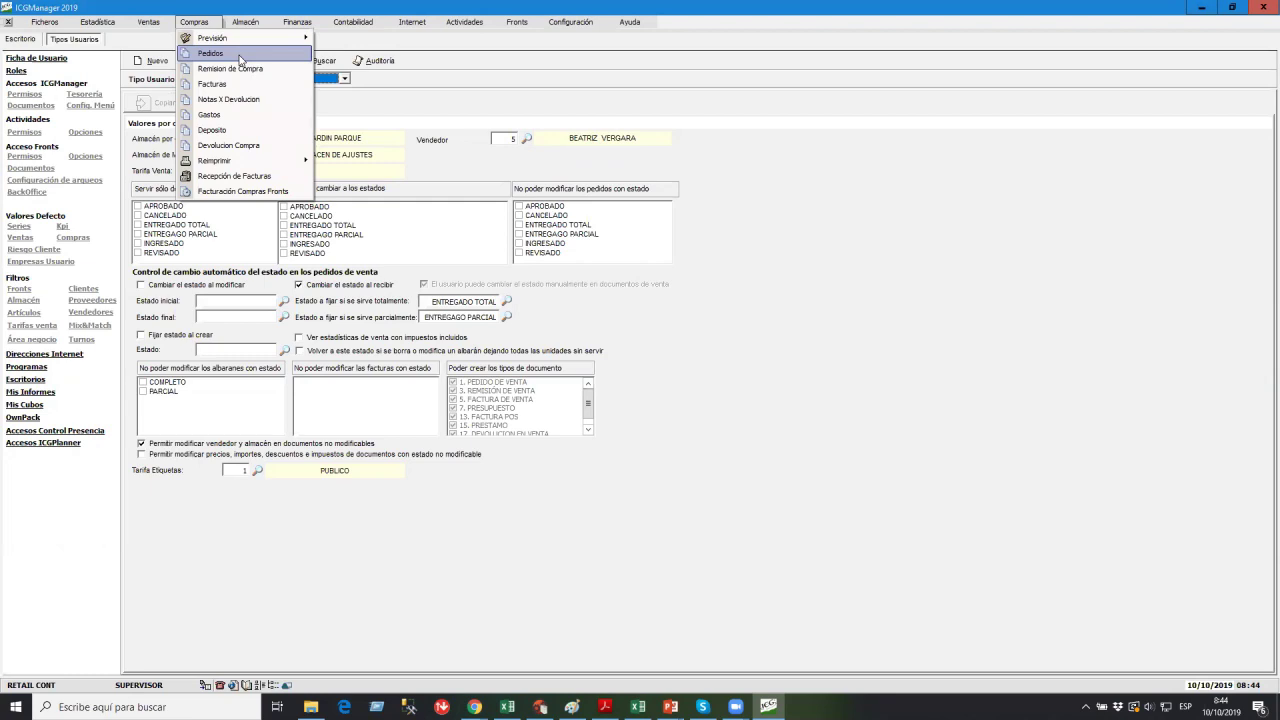
left_click(240, 60)
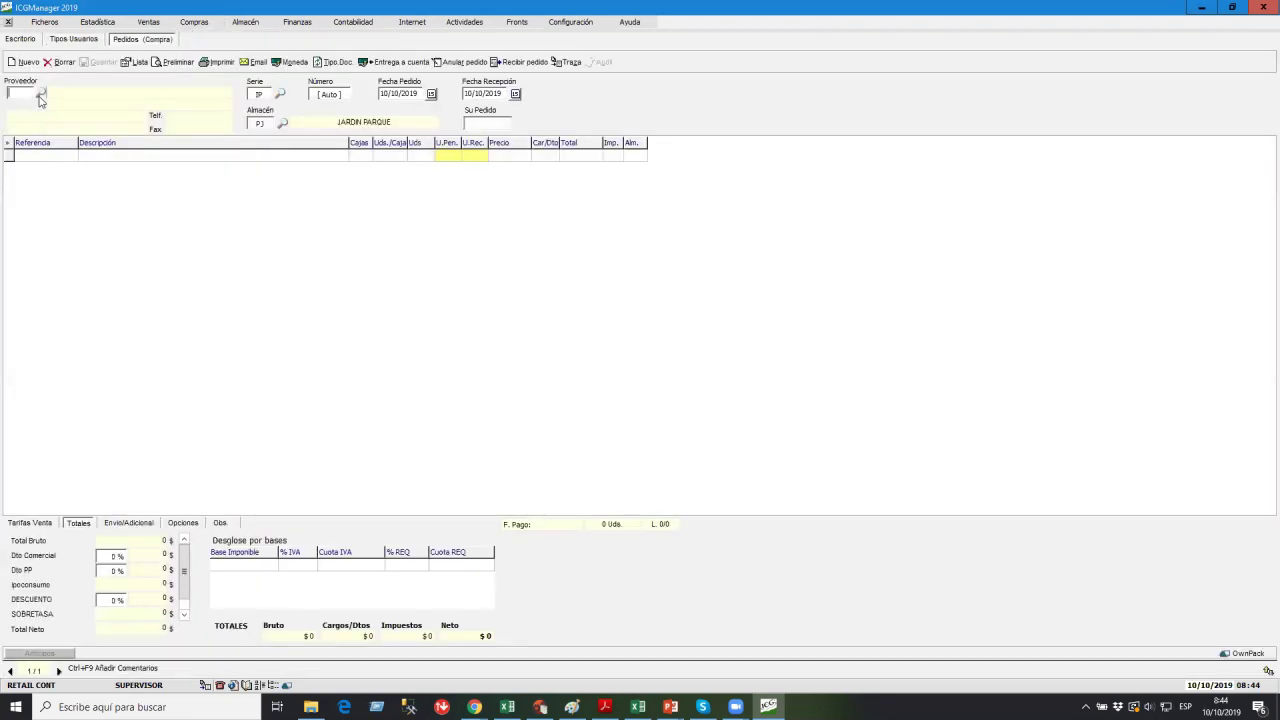
left_click(40, 95)
double_click(293, 256)
Add article 00245 with 100 units per box and save purchase order 7.
left_click(45, 154)
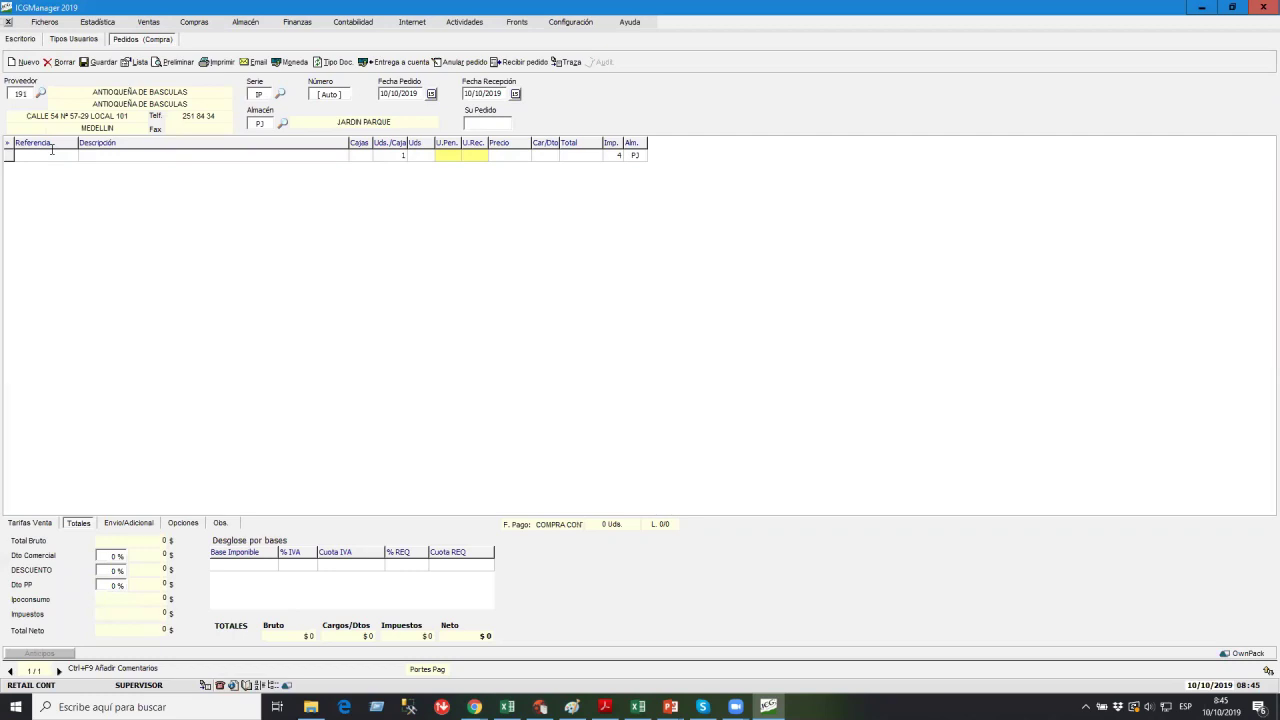
key("Return")
key("Down")
key("Return")
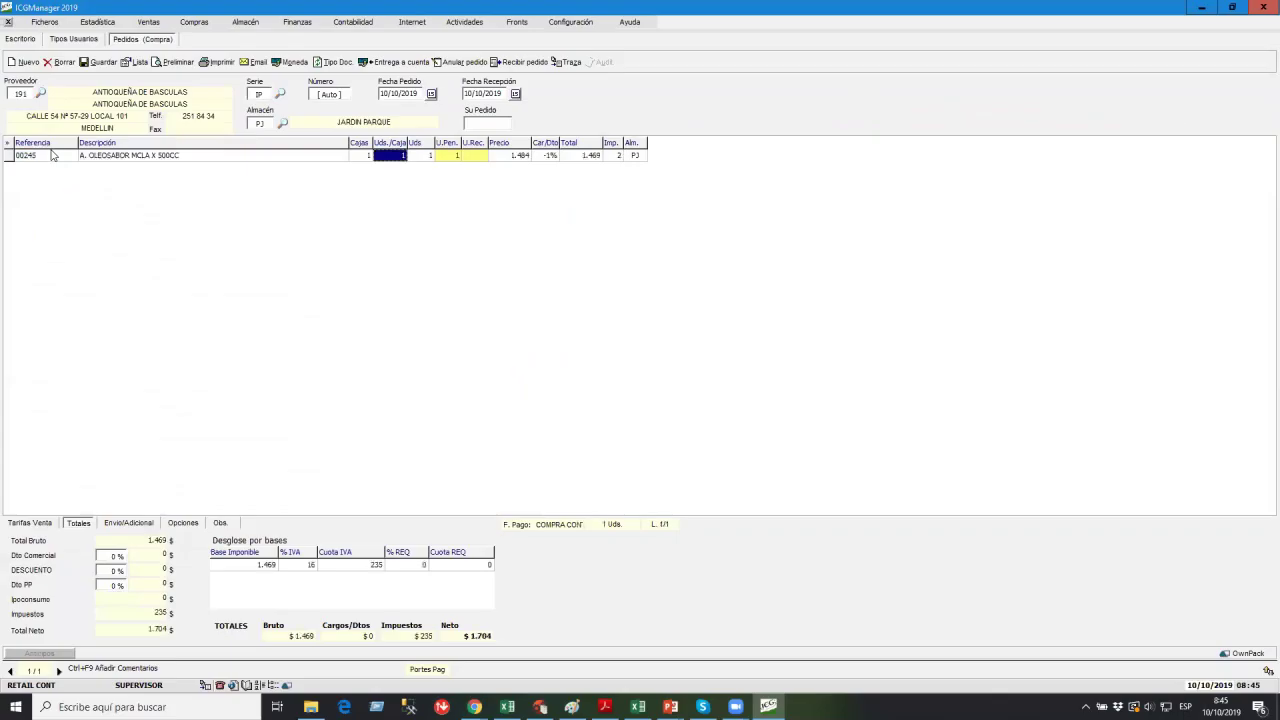
type("100")
key("Return")
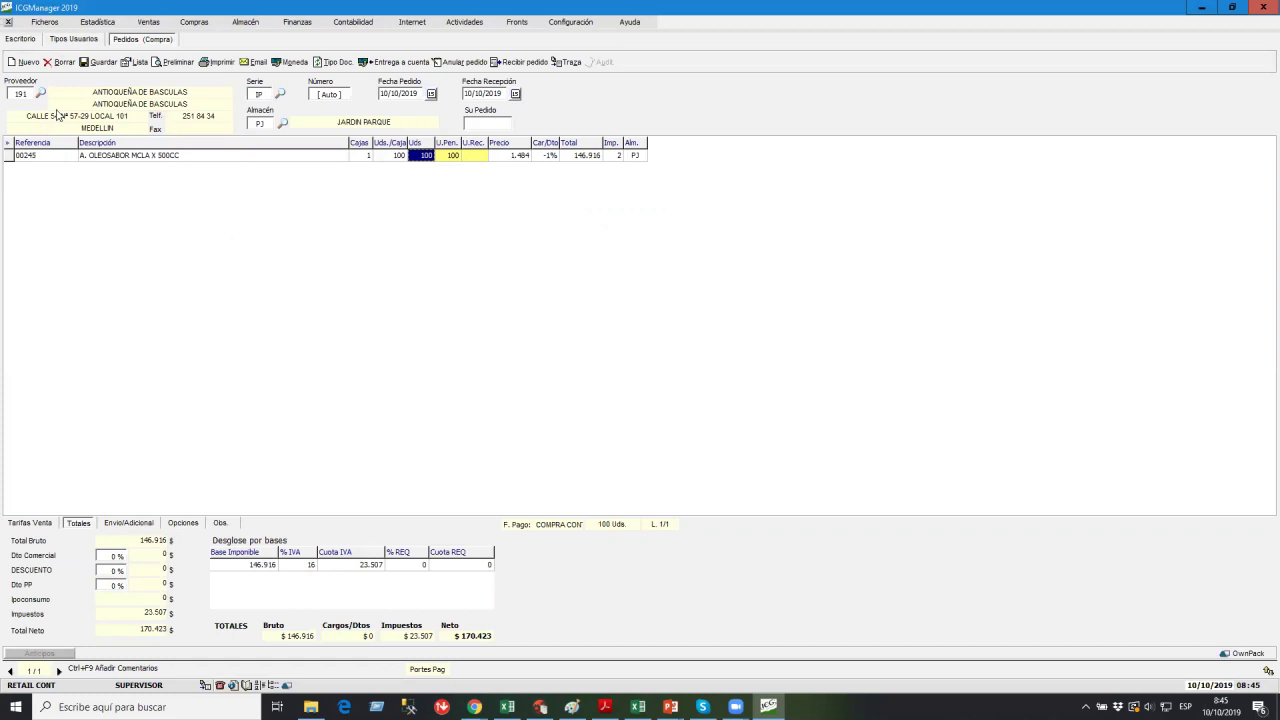
left_click(100, 64)
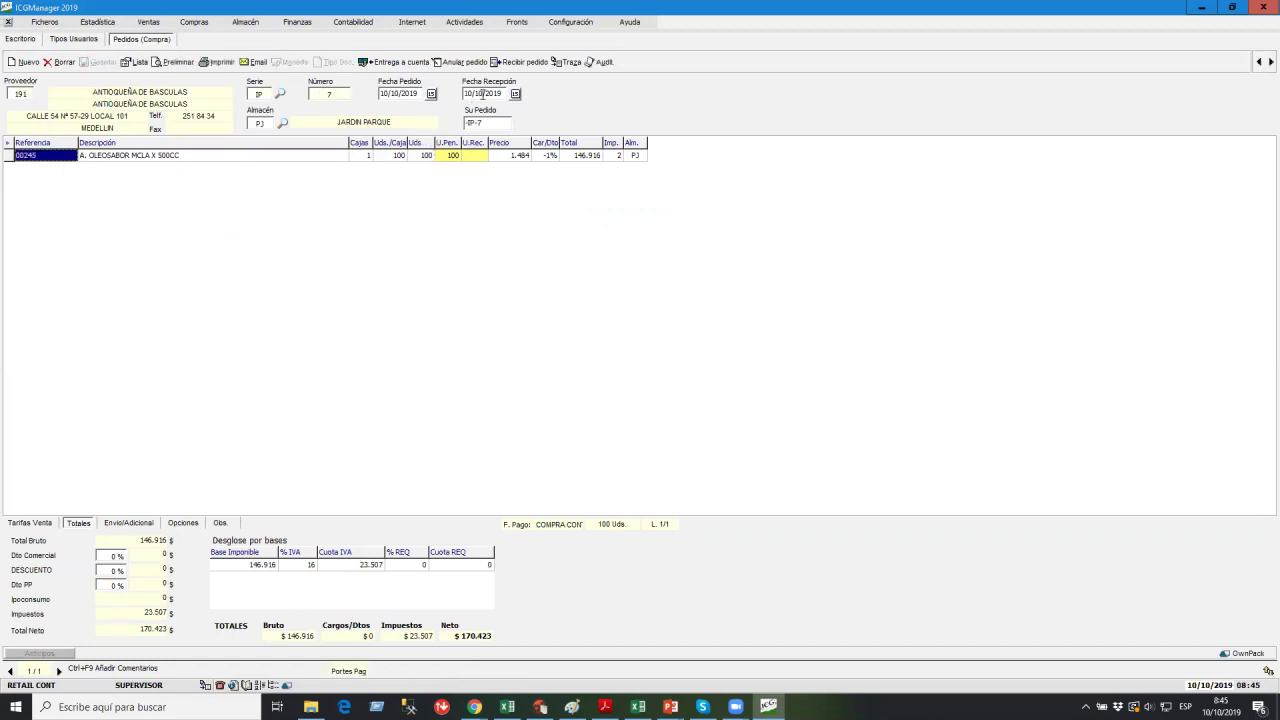
Receive order 7 in full as a delivery note numbered 123, then return to the order.
left_click(513, 64)
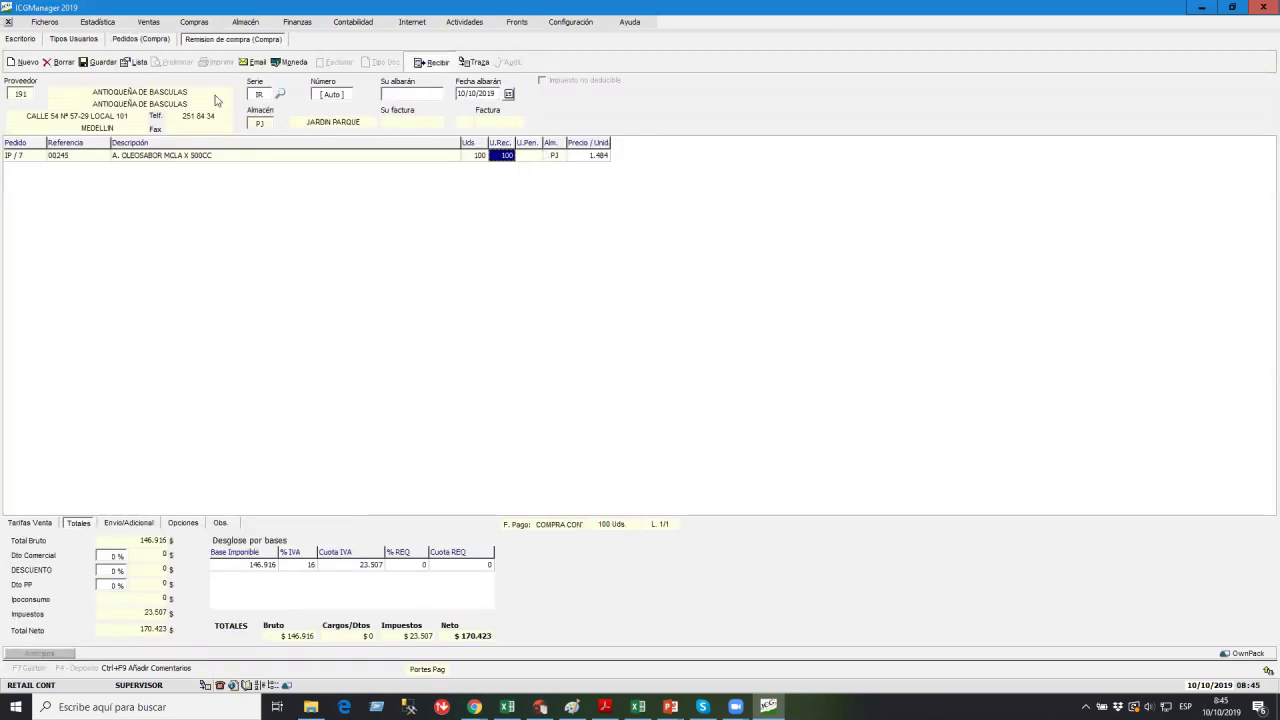
left_click(88, 63)
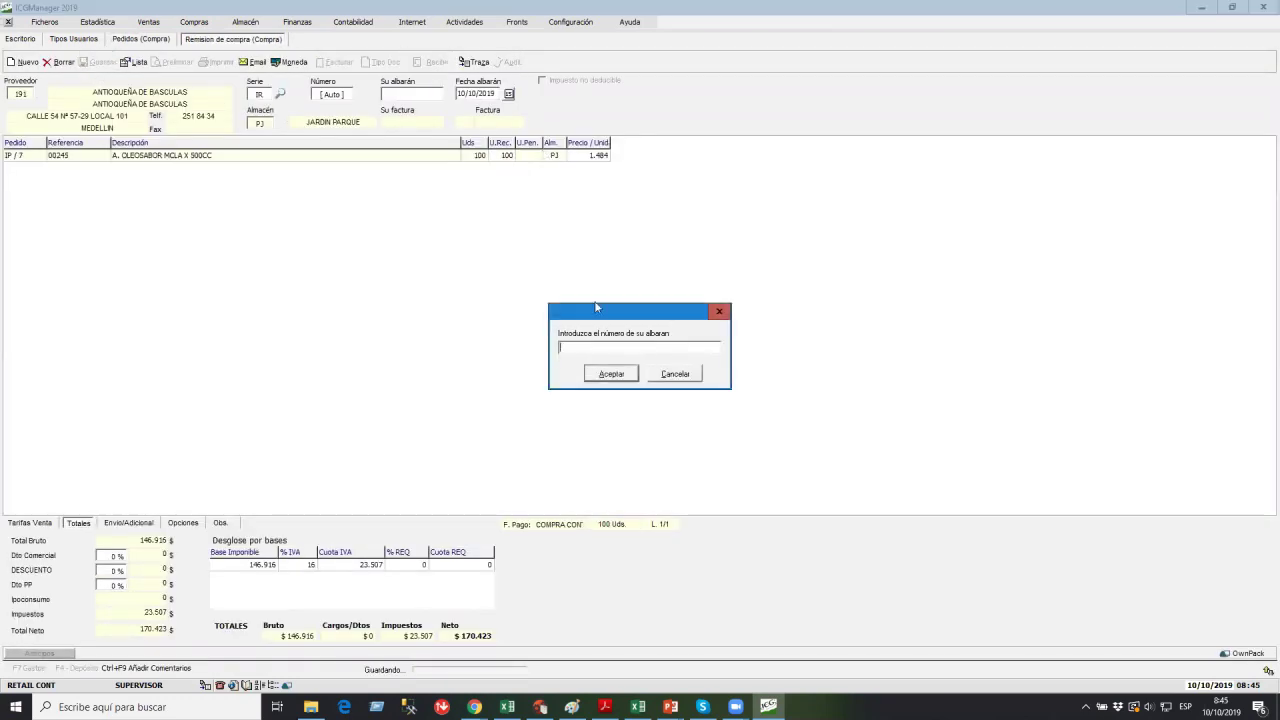
type("123")
key("Return")
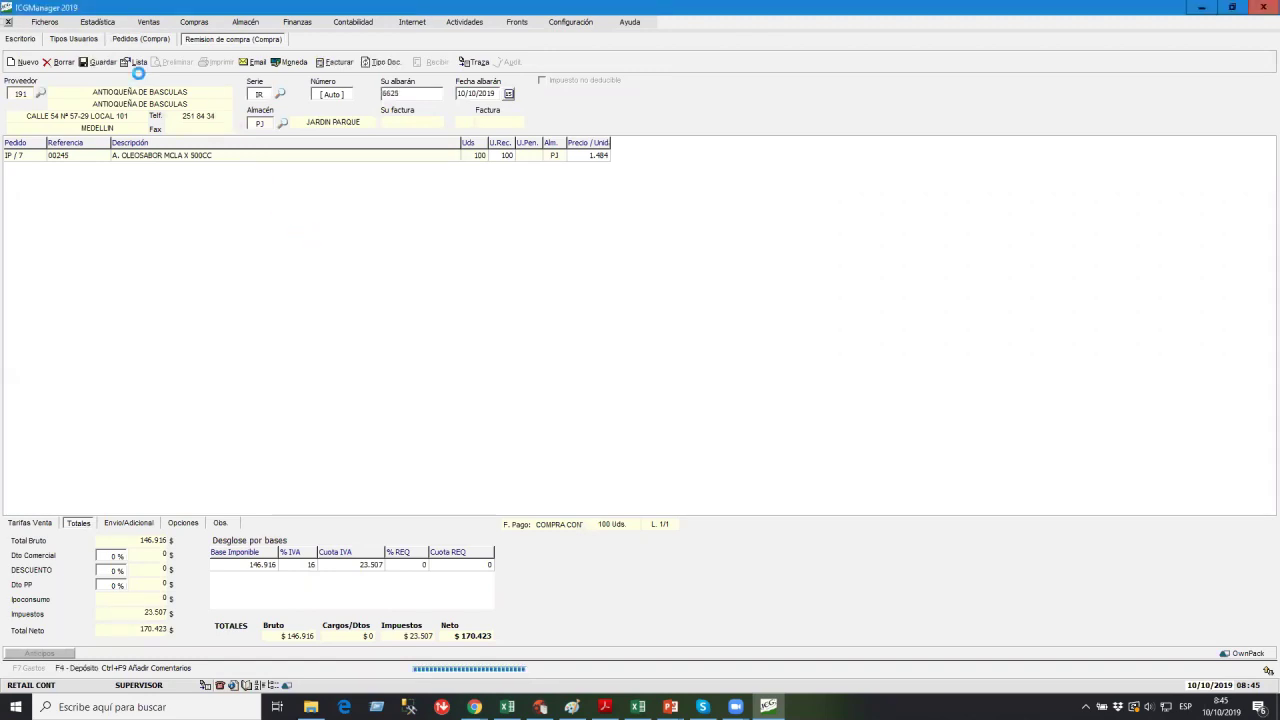
left_click(141, 40)
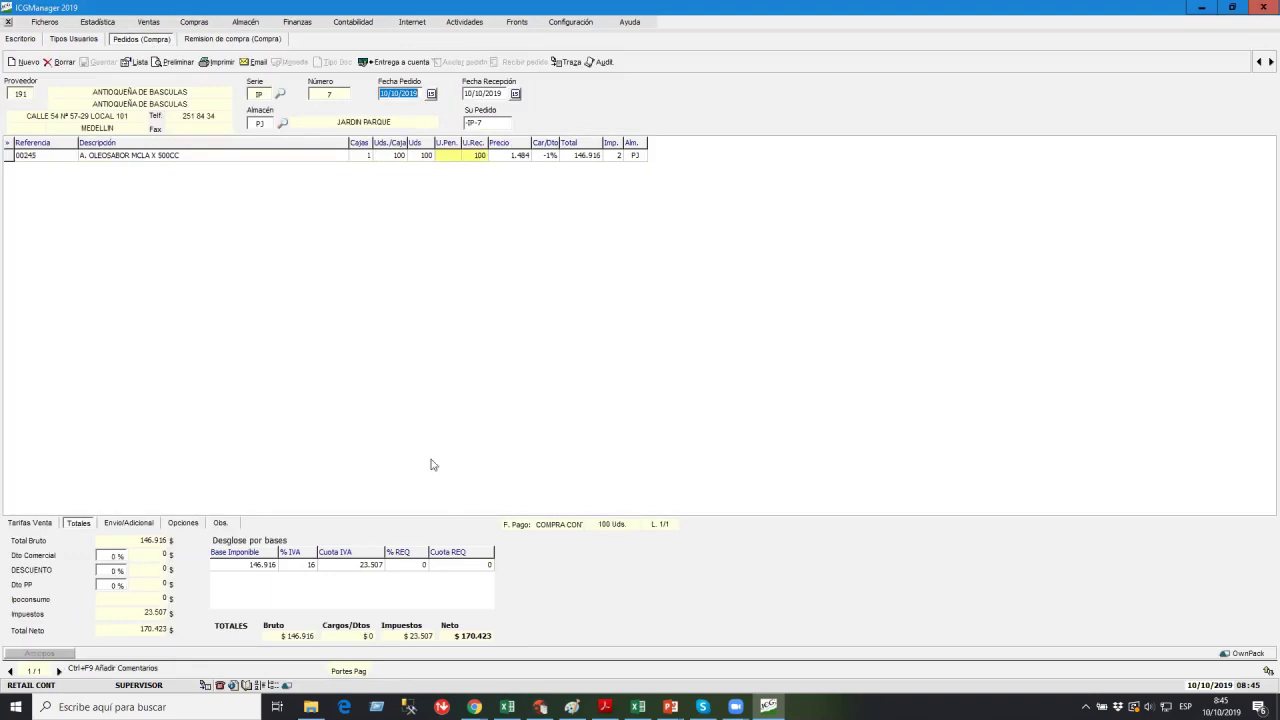
left_click(130, 524)
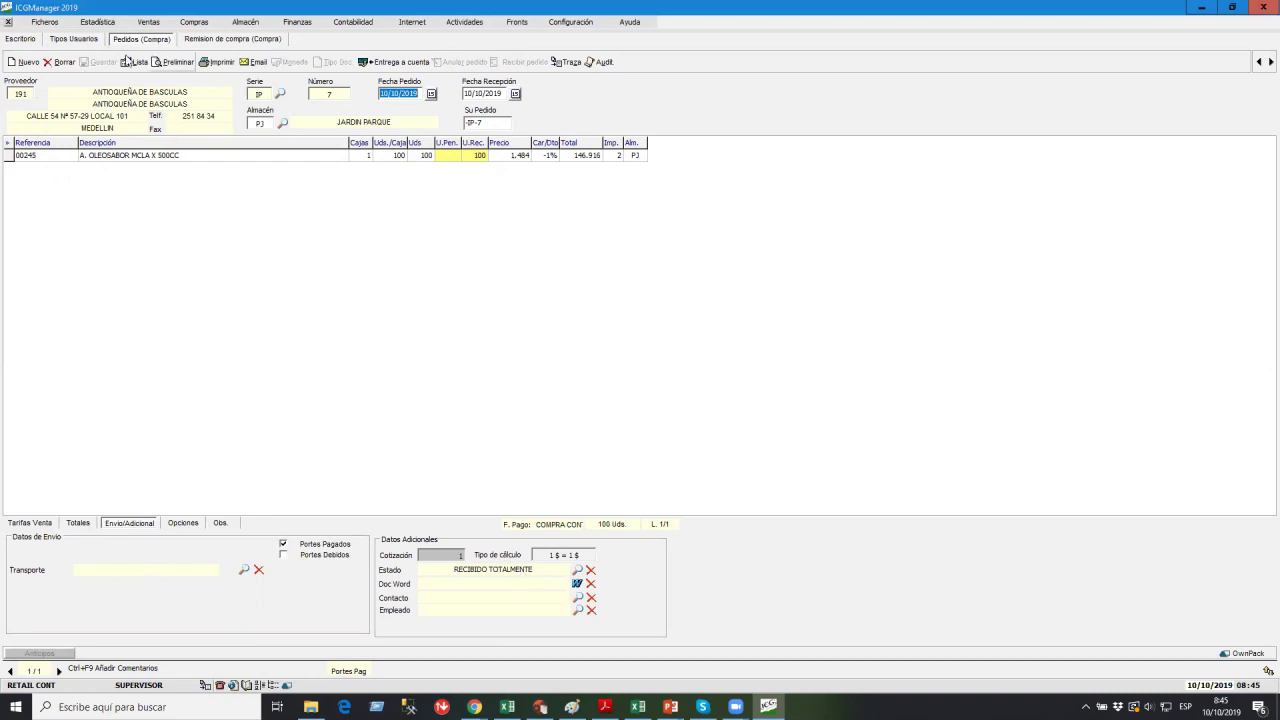
Create and save purchase order 8 for ALTIPAL S.A with 100 units of 00245.
left_click(25, 62)
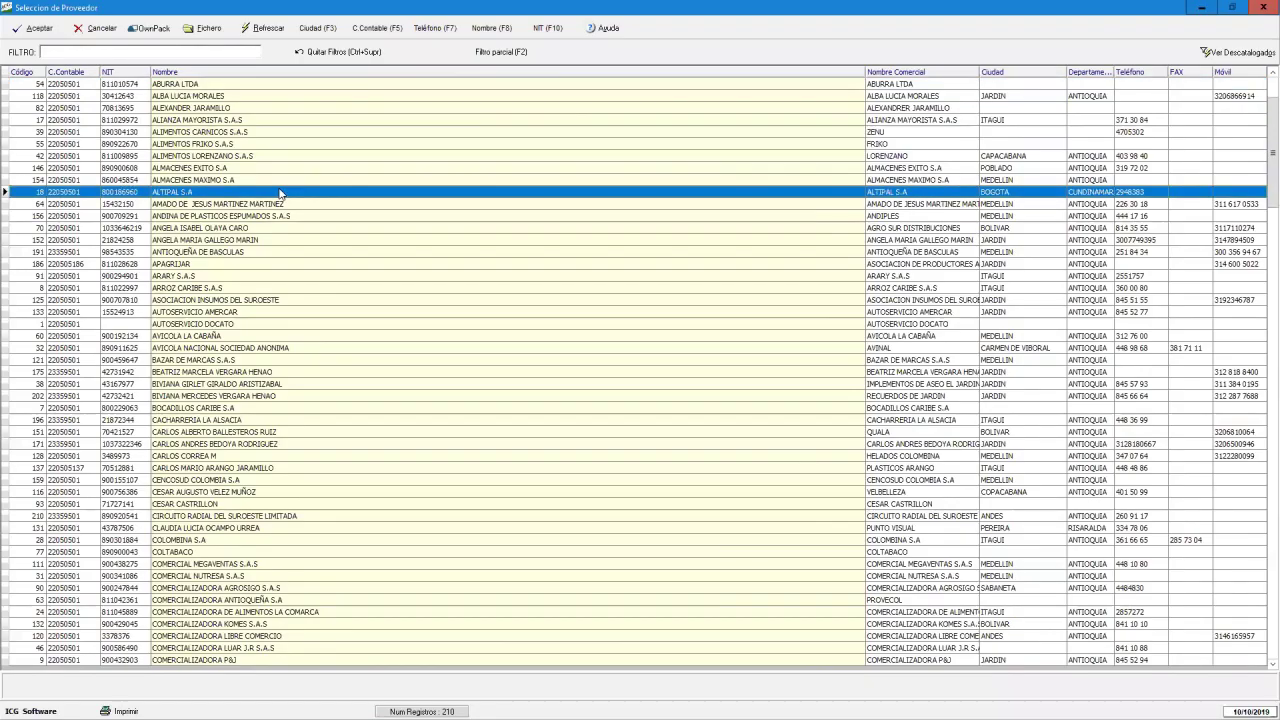
double_click(281, 193)
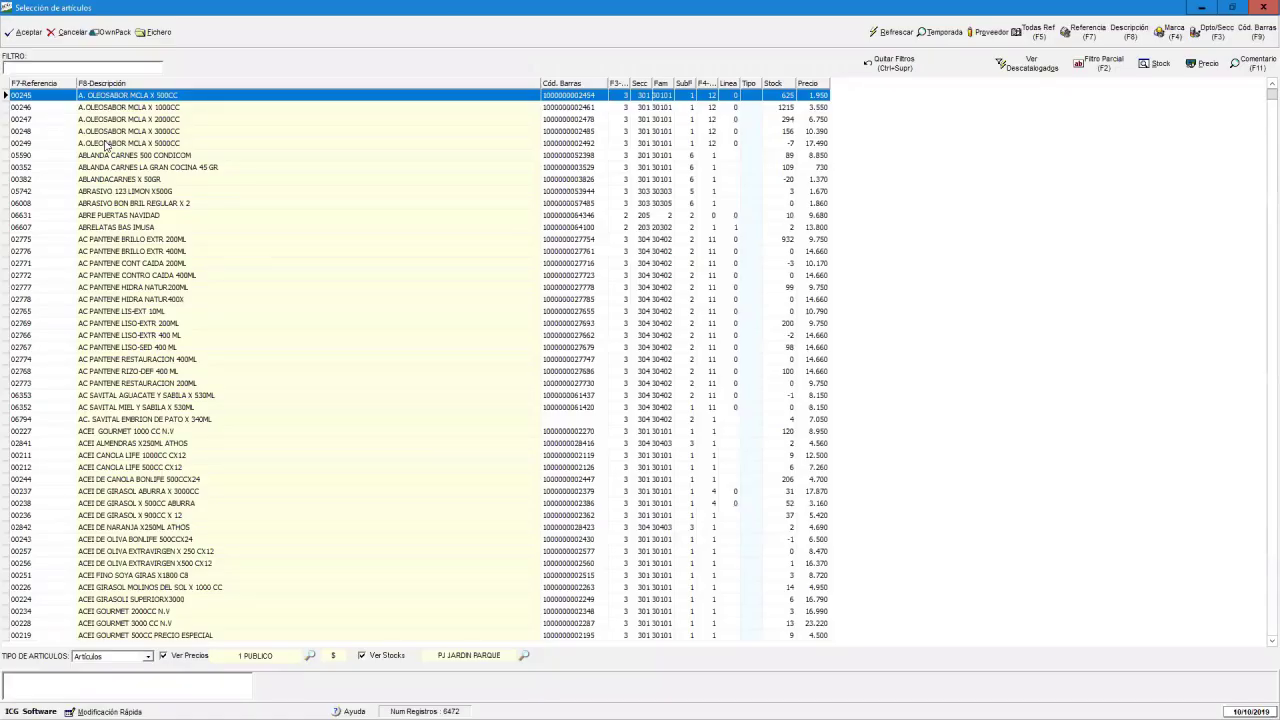
key("Return")
key("Return")
type("100")
key("Return")
left_click(98, 62)
Receive only 50 units of order 8 as delivery note number 54545.
left_click(495, 63)
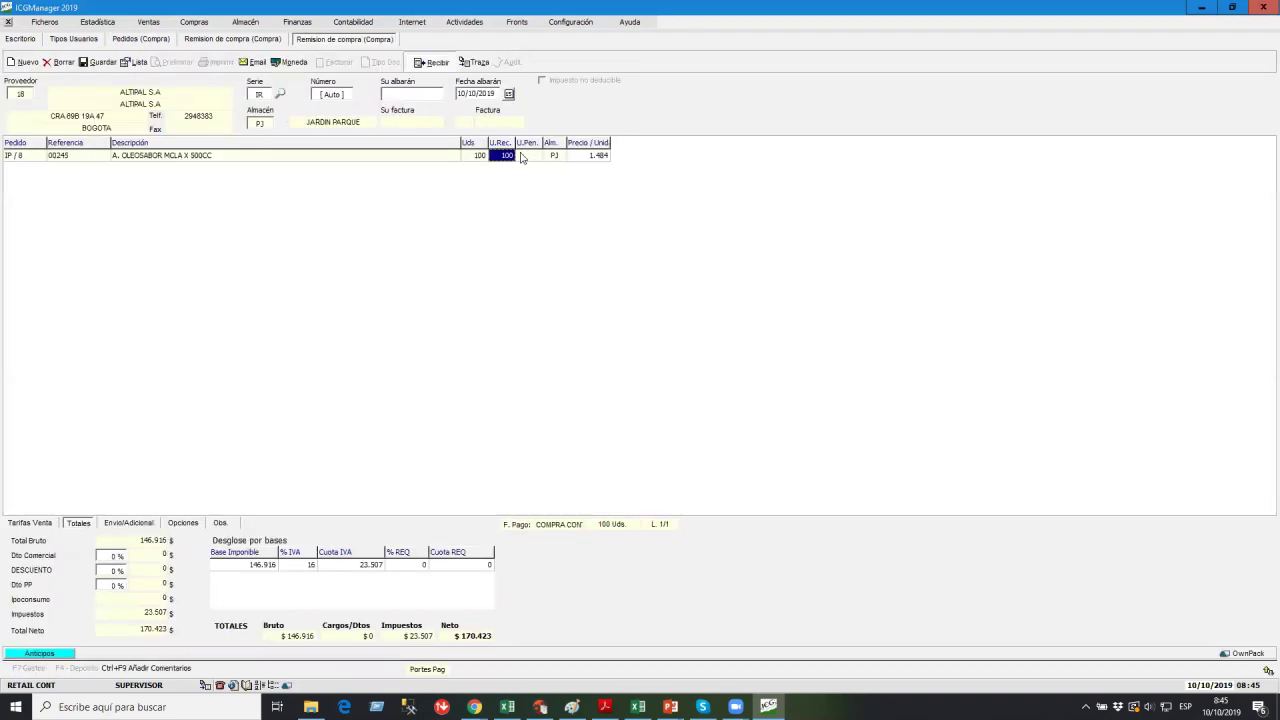
type("50")
key("Return")
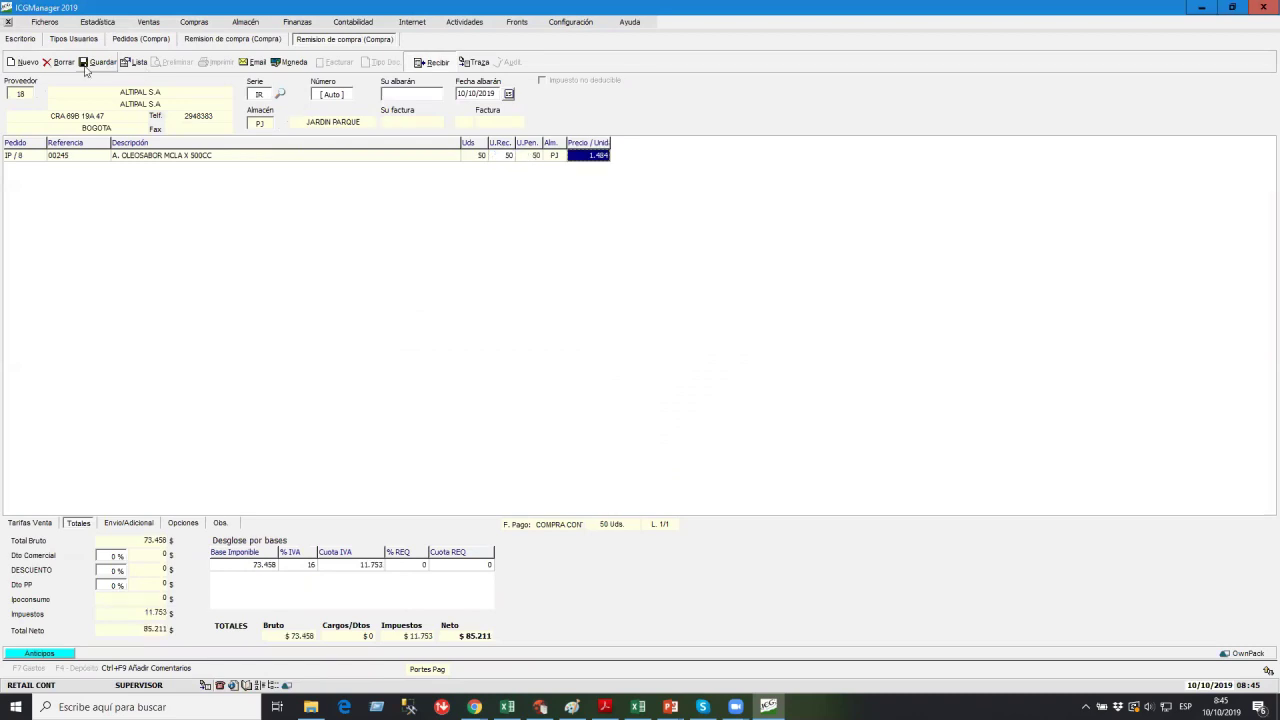
left_click(99, 62)
type("54545")
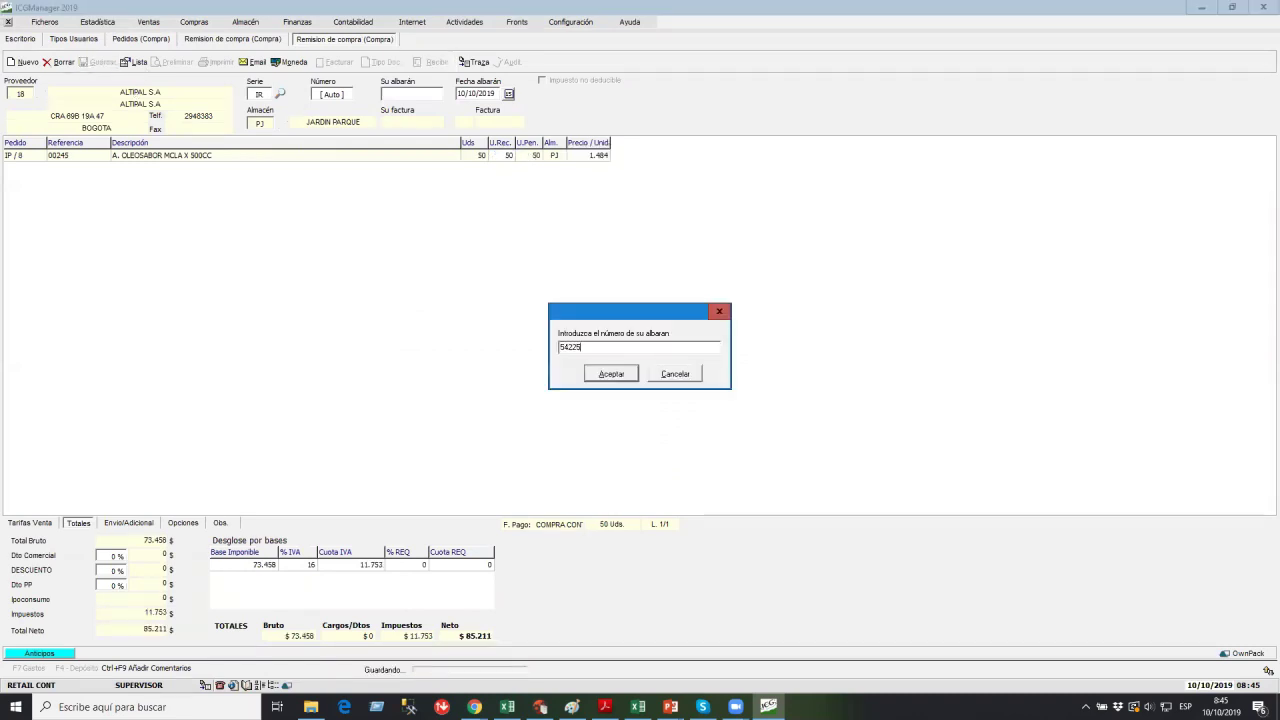
key("Return")
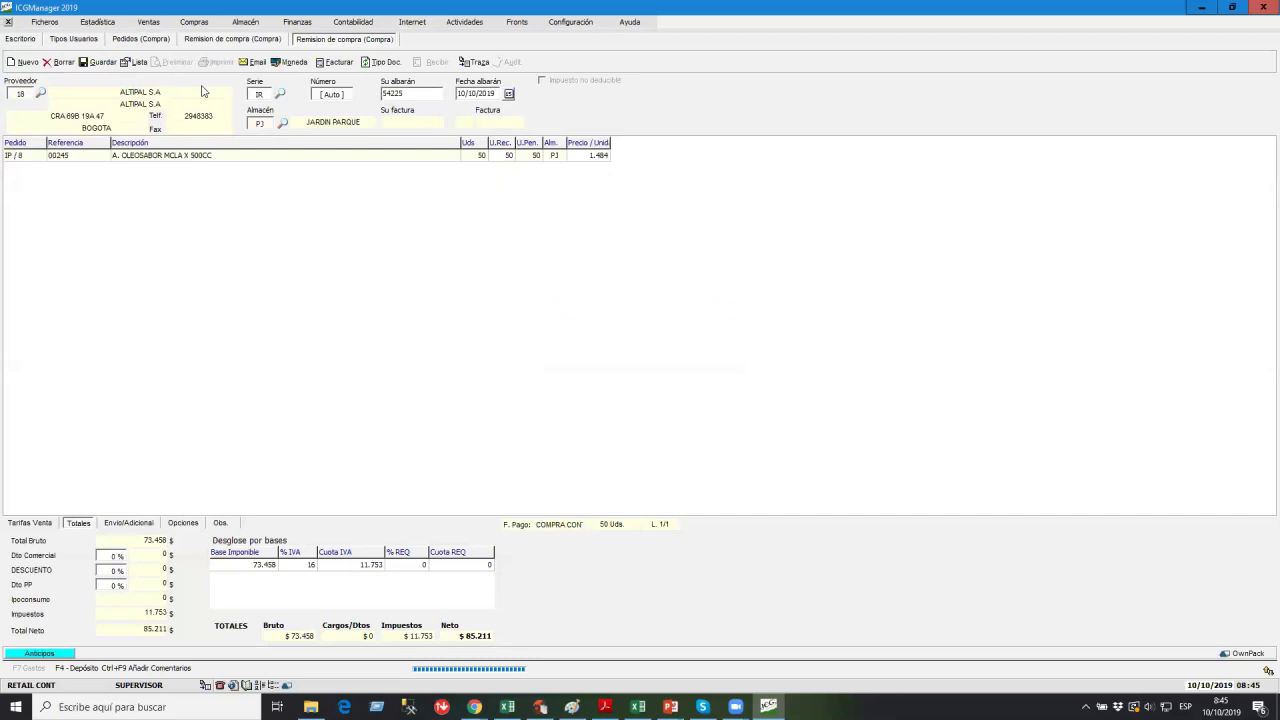
left_click(141, 40)
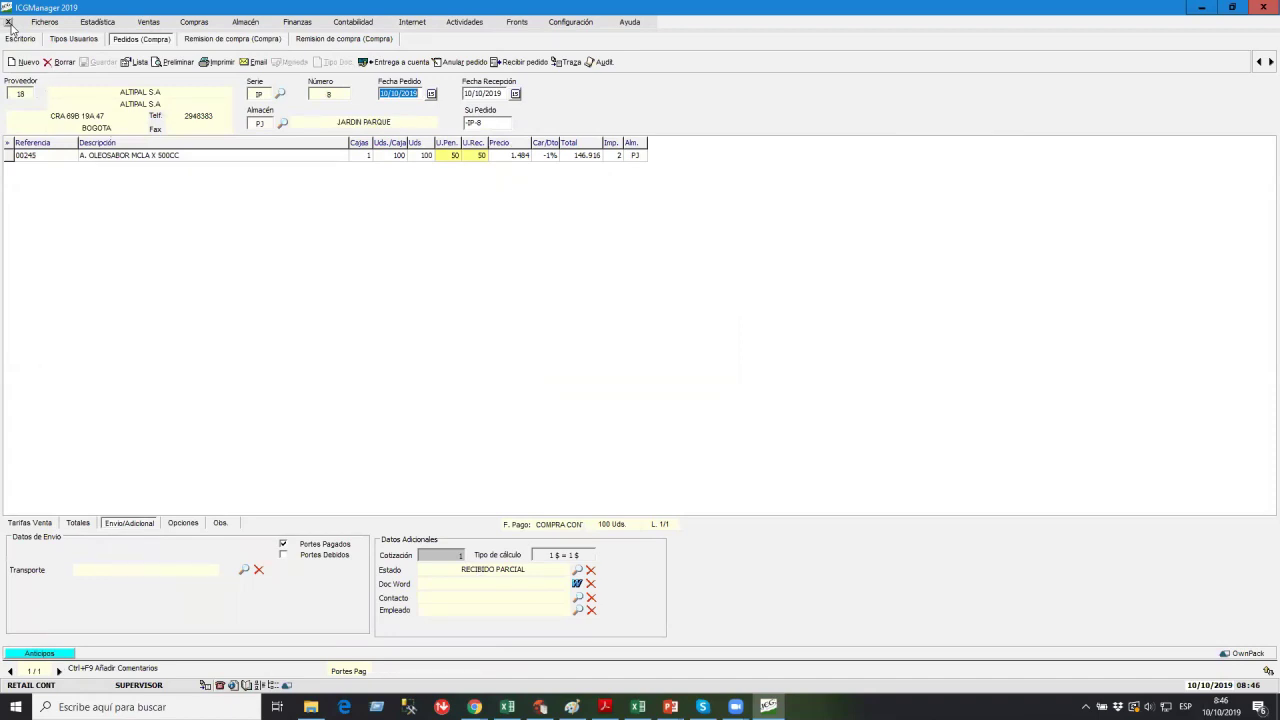
Close the purchase order and both delivery notes.
left_click(9, 23)
left_click(9, 23)
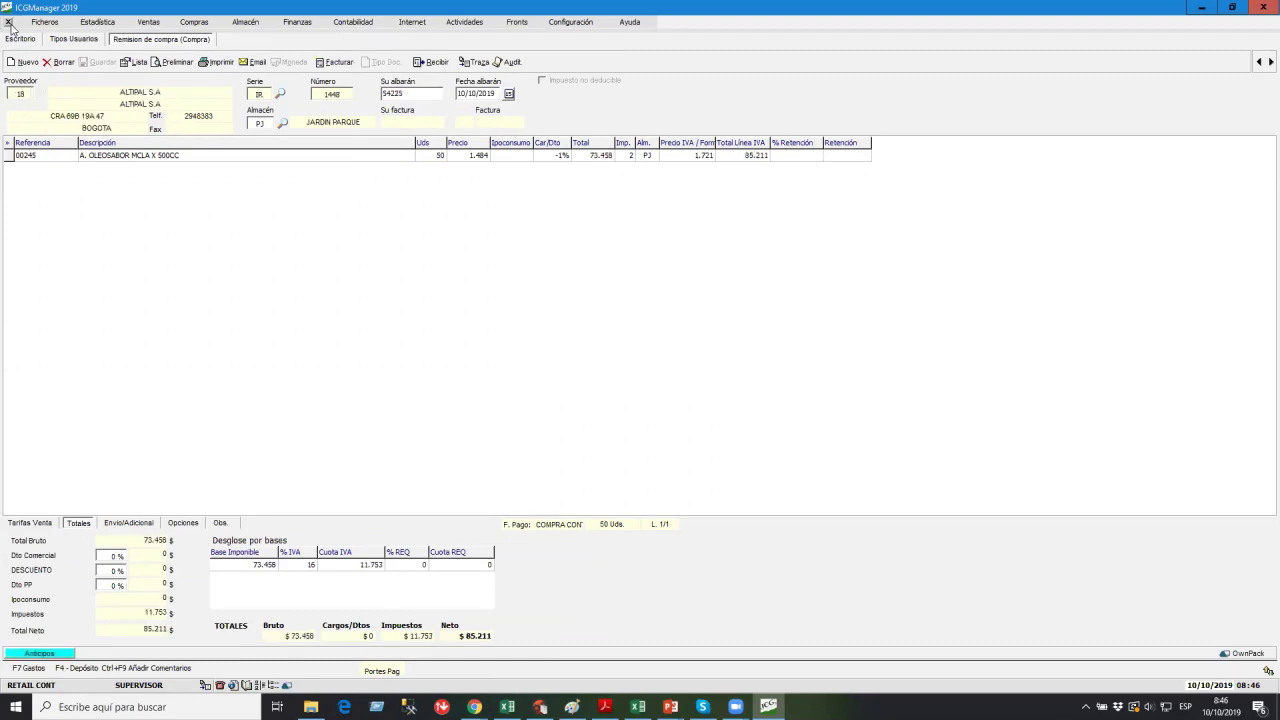
left_click(9, 23)
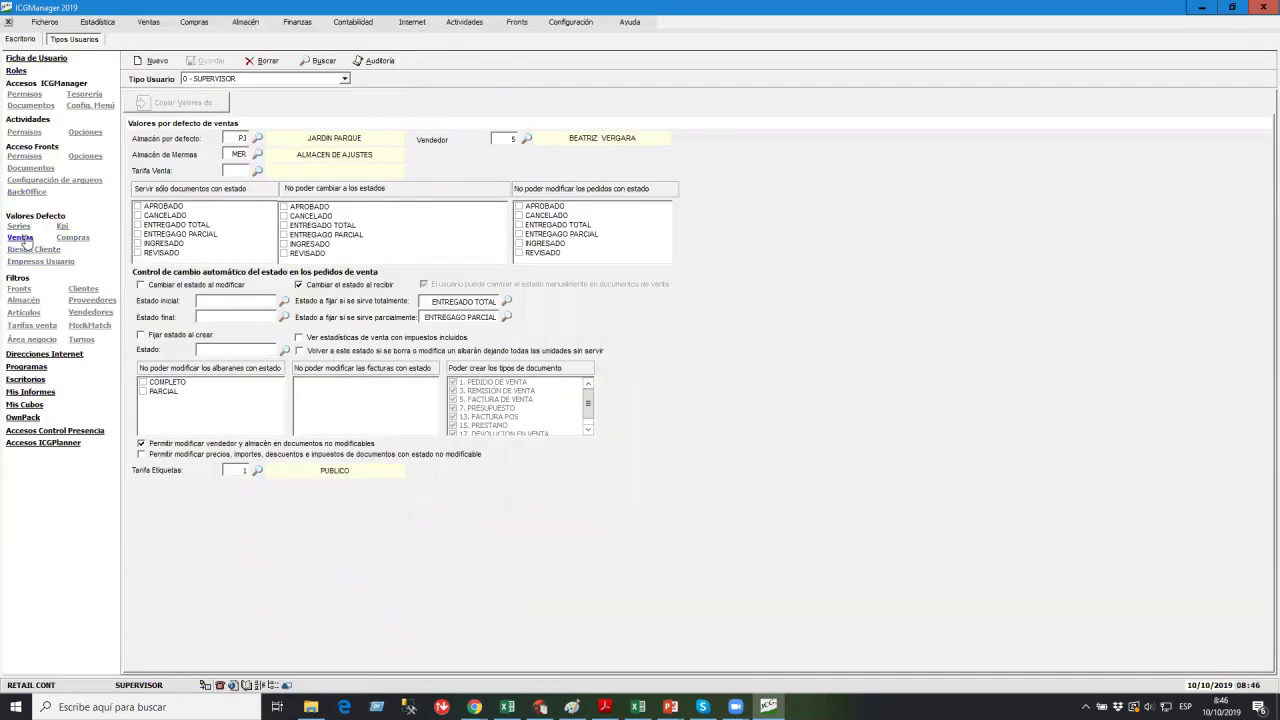
Switch Tipos Usuarios to 1 - CAJERO on Empresas Usuario, where only 6-RETAIL CONT is checked.
left_click(75, 238)
left_click(26, 229)
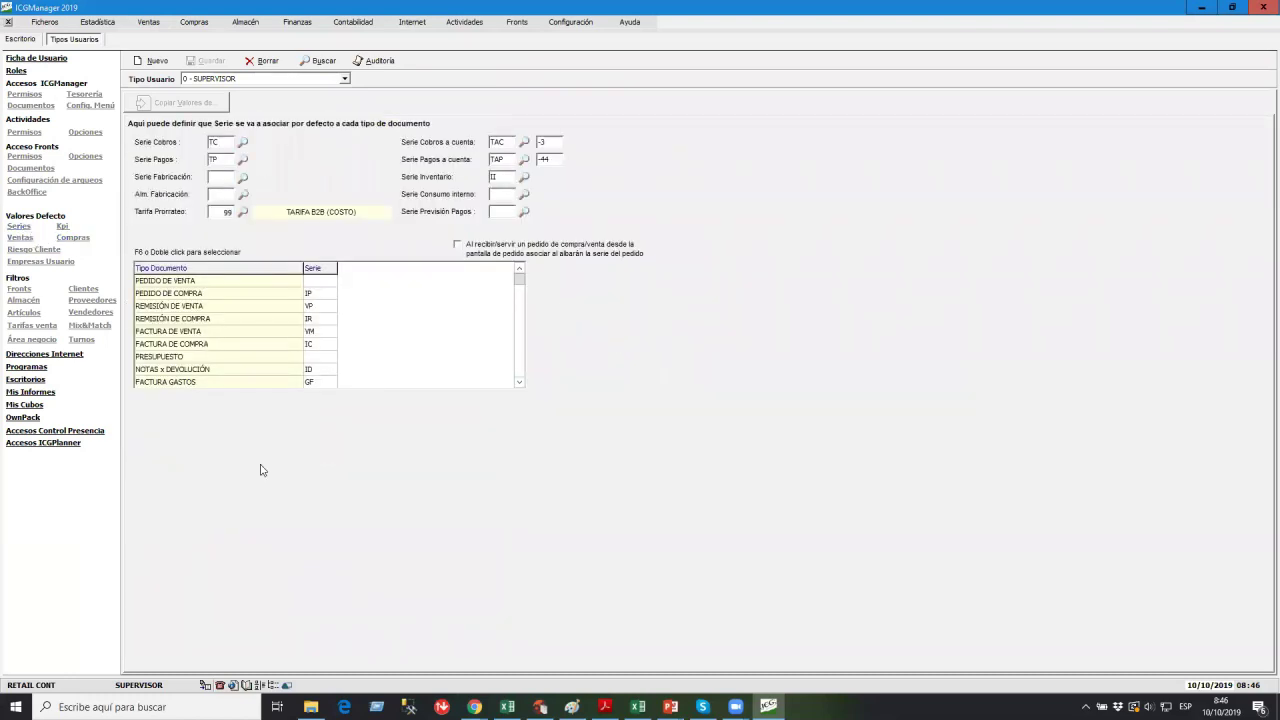
left_click(45, 264)
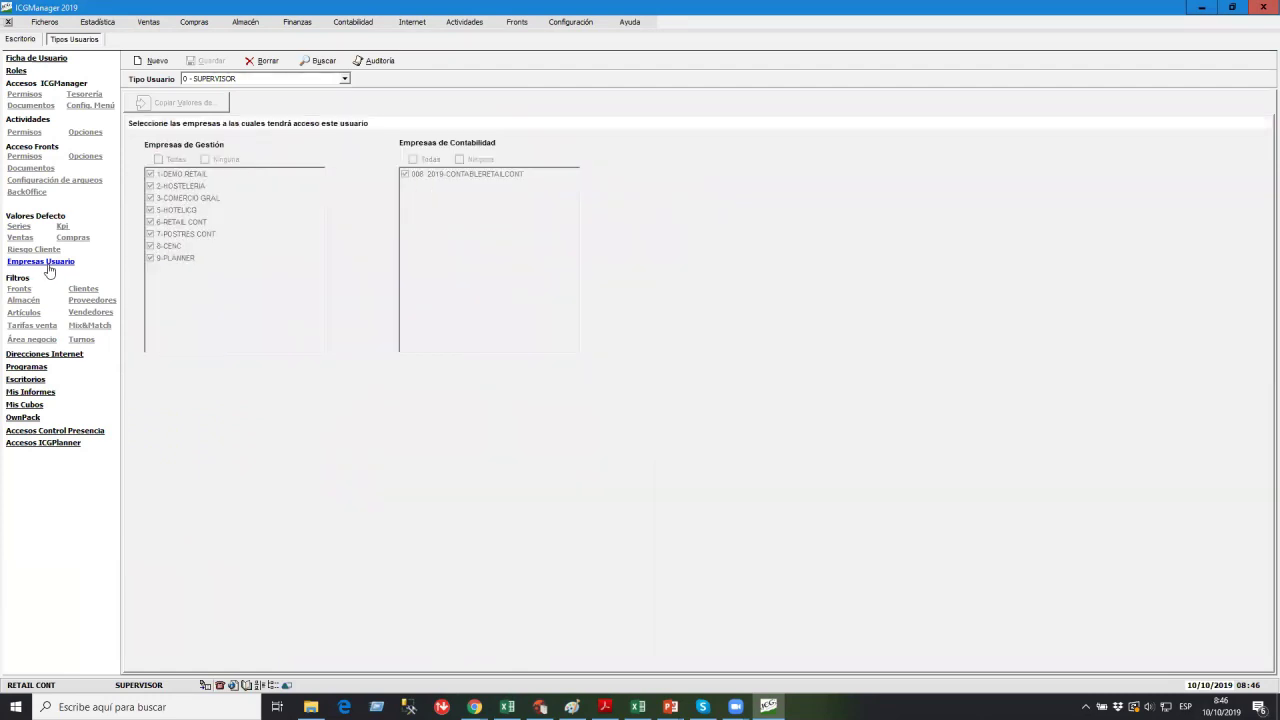
left_click(231, 79)
left_click(226, 100)
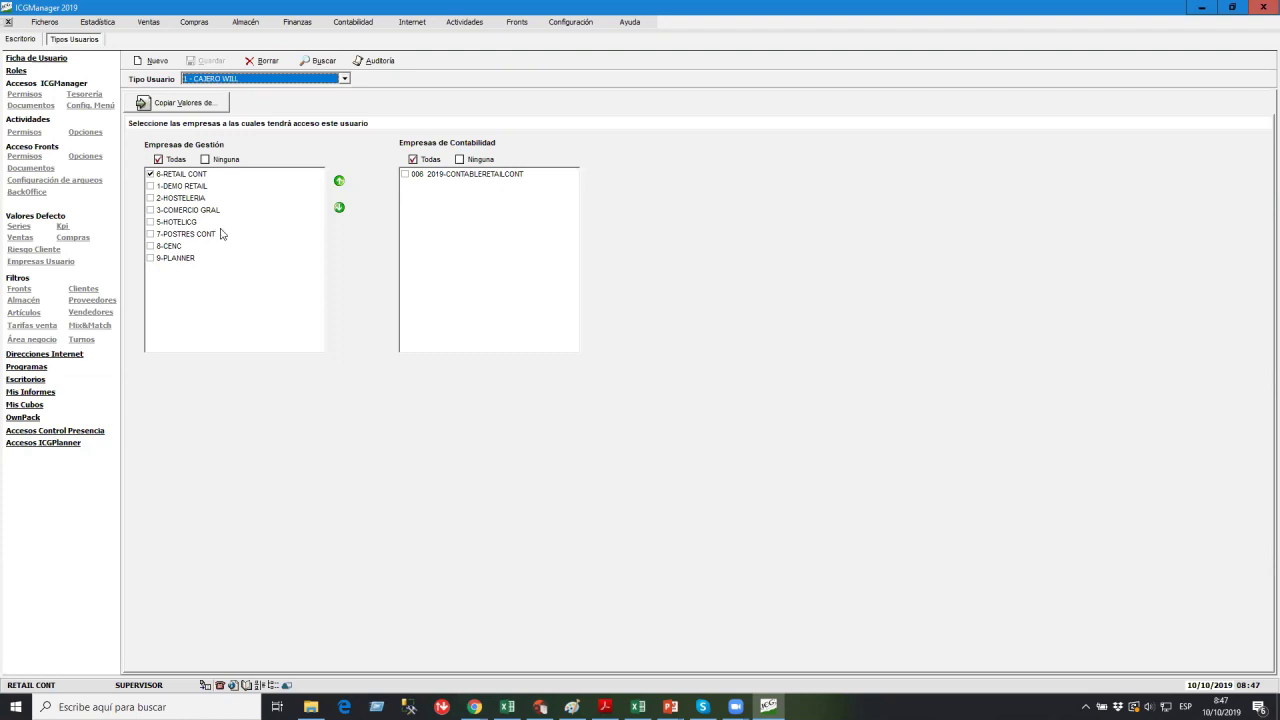
Check the cashier's Fronts, Almacén and Tarifas venta filters, ending on Área negocio set to V2.
left_click(25, 290)
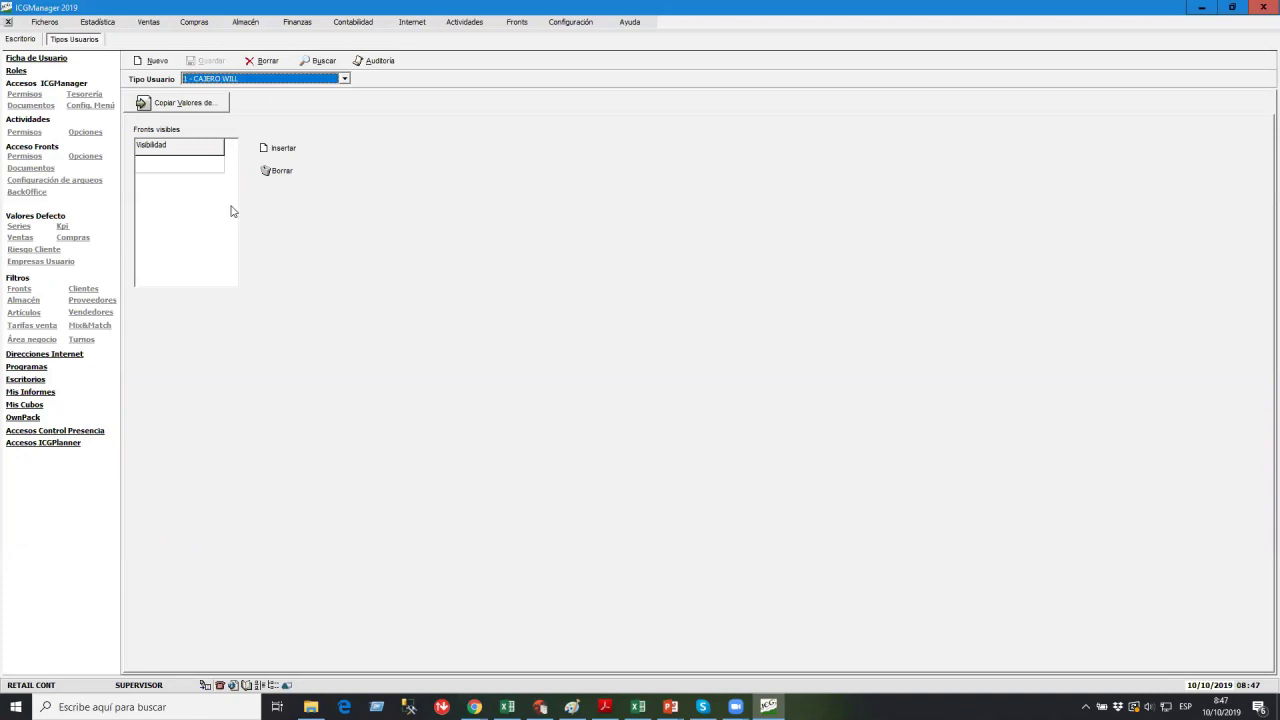
left_click(23, 300)
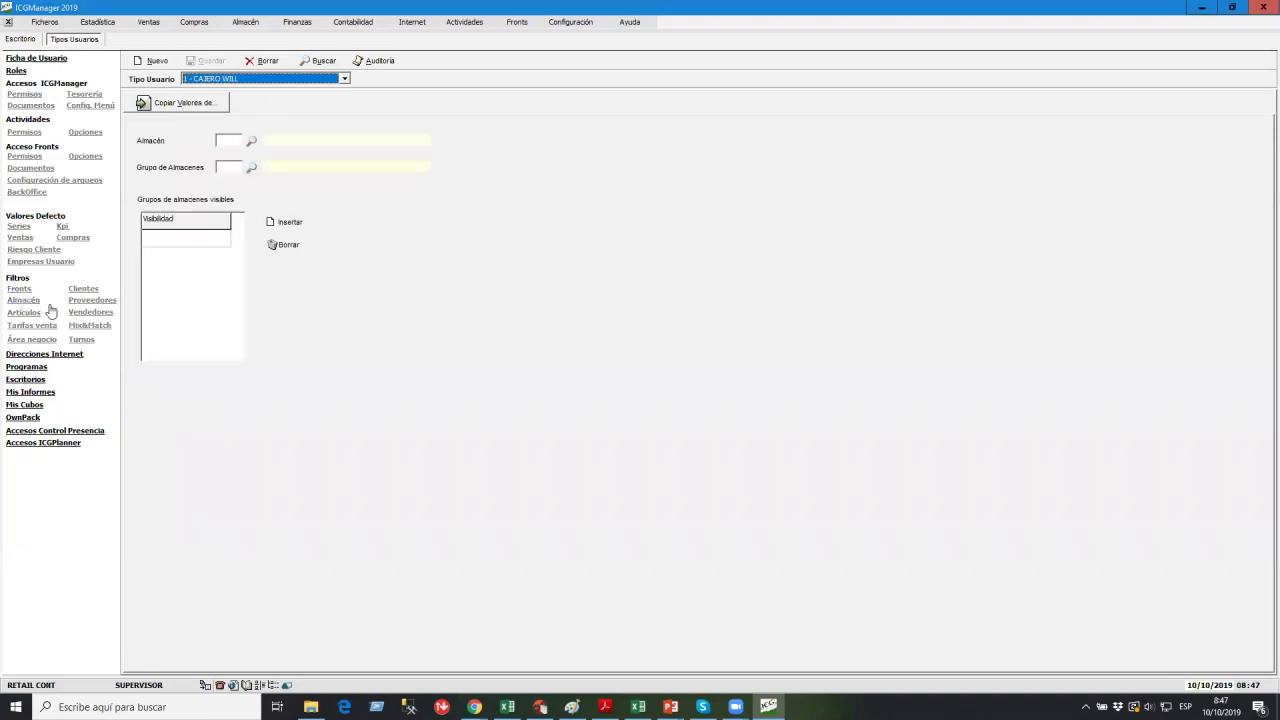
left_click(20, 289)
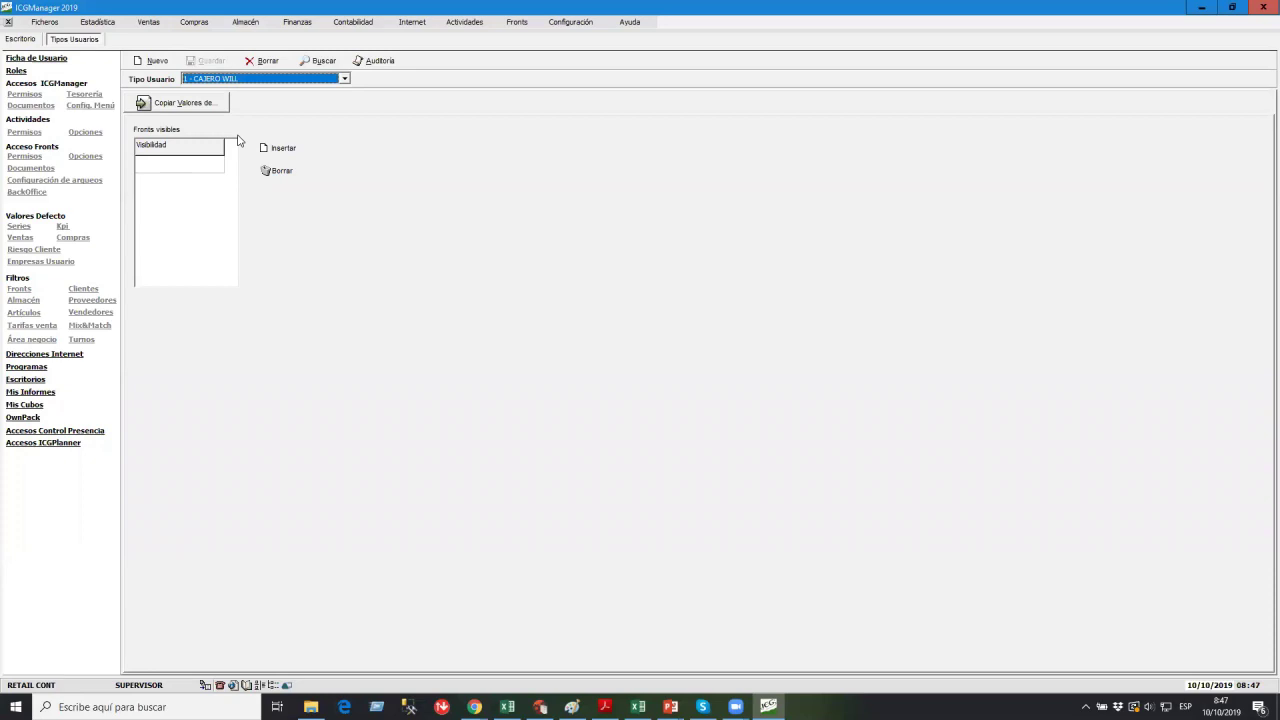
left_click(22, 302)
left_click(28, 326)
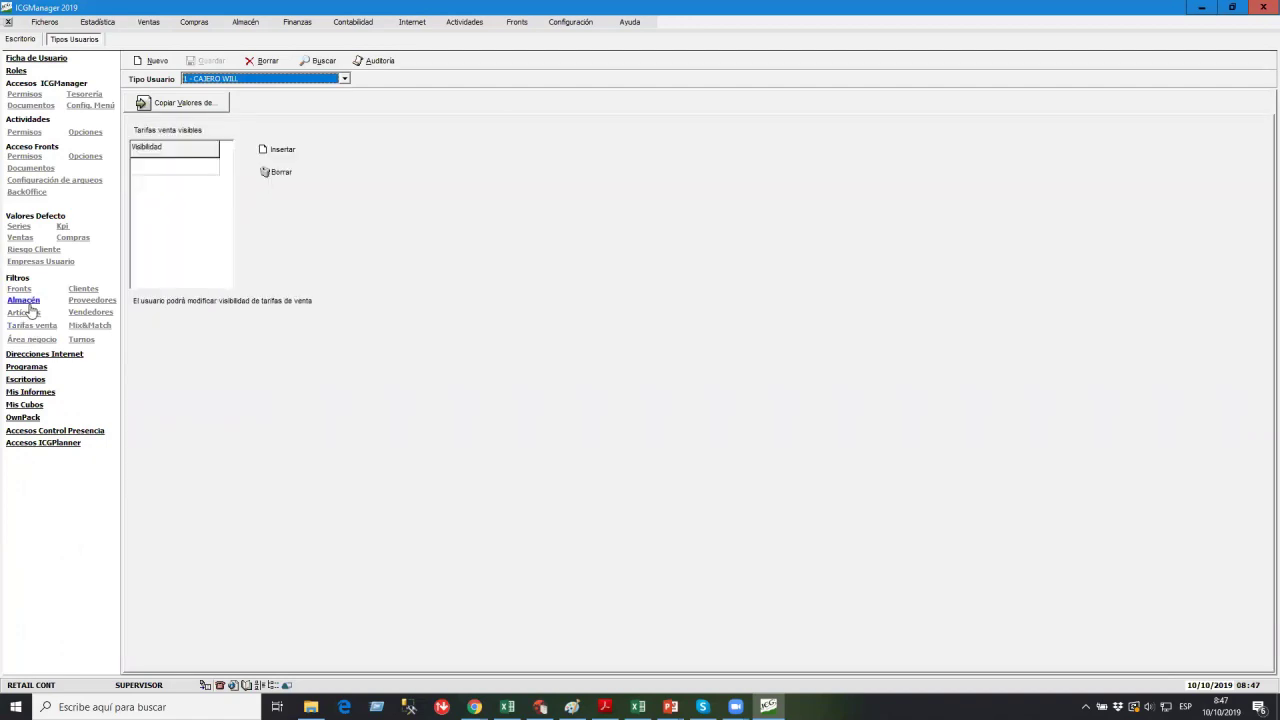
left_click(28, 301)
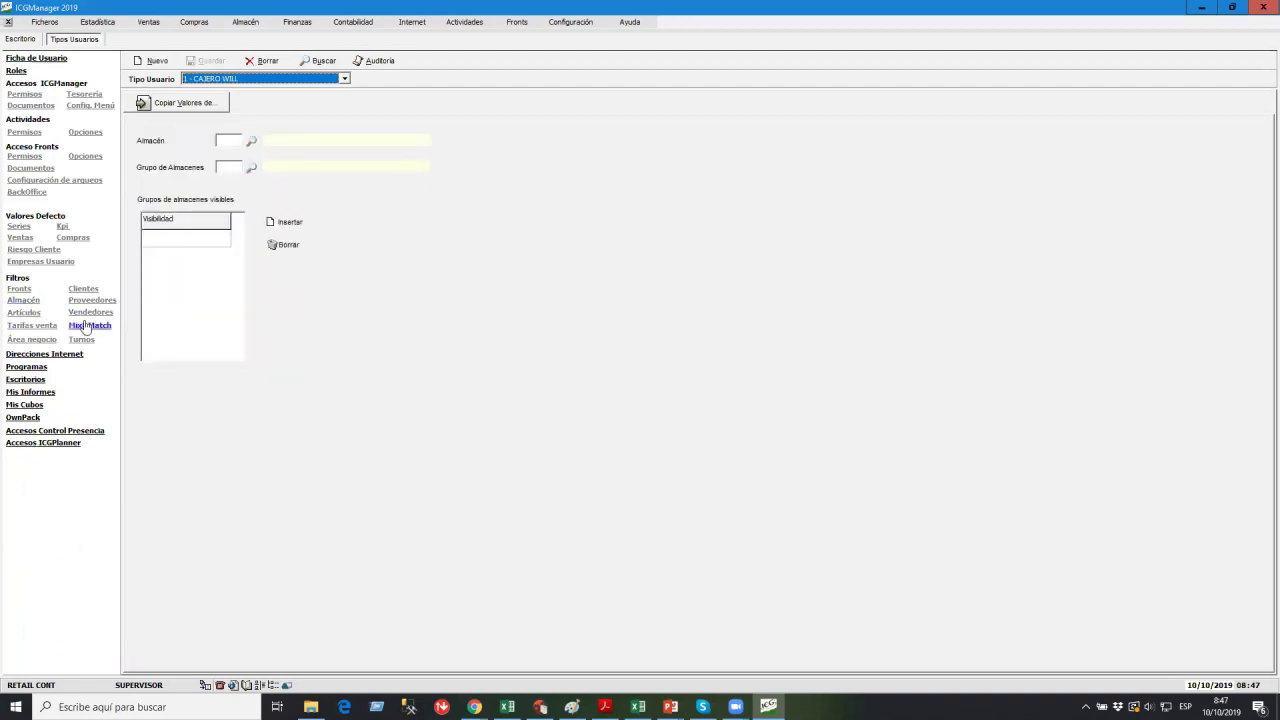
left_click(47, 341)
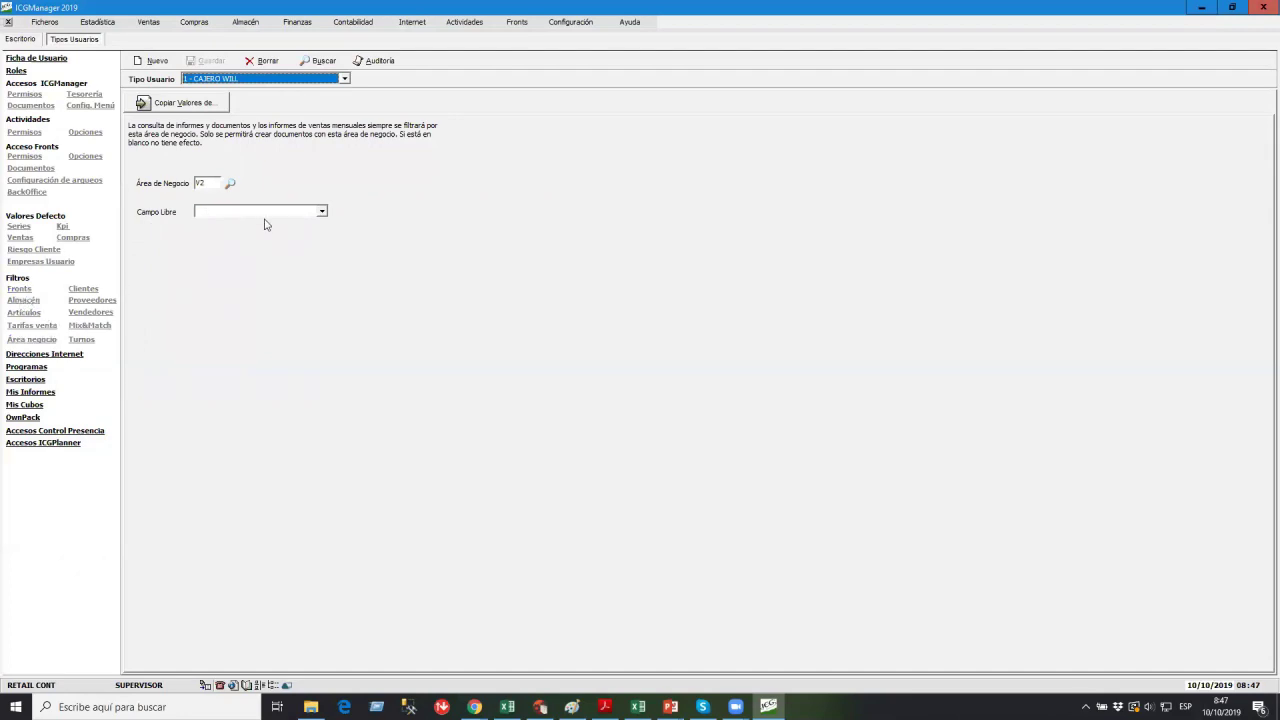
Run the Sobre Detalle de Ventas report from Estadística Analítica > Analítica de Ventas.
left_click(97, 21)
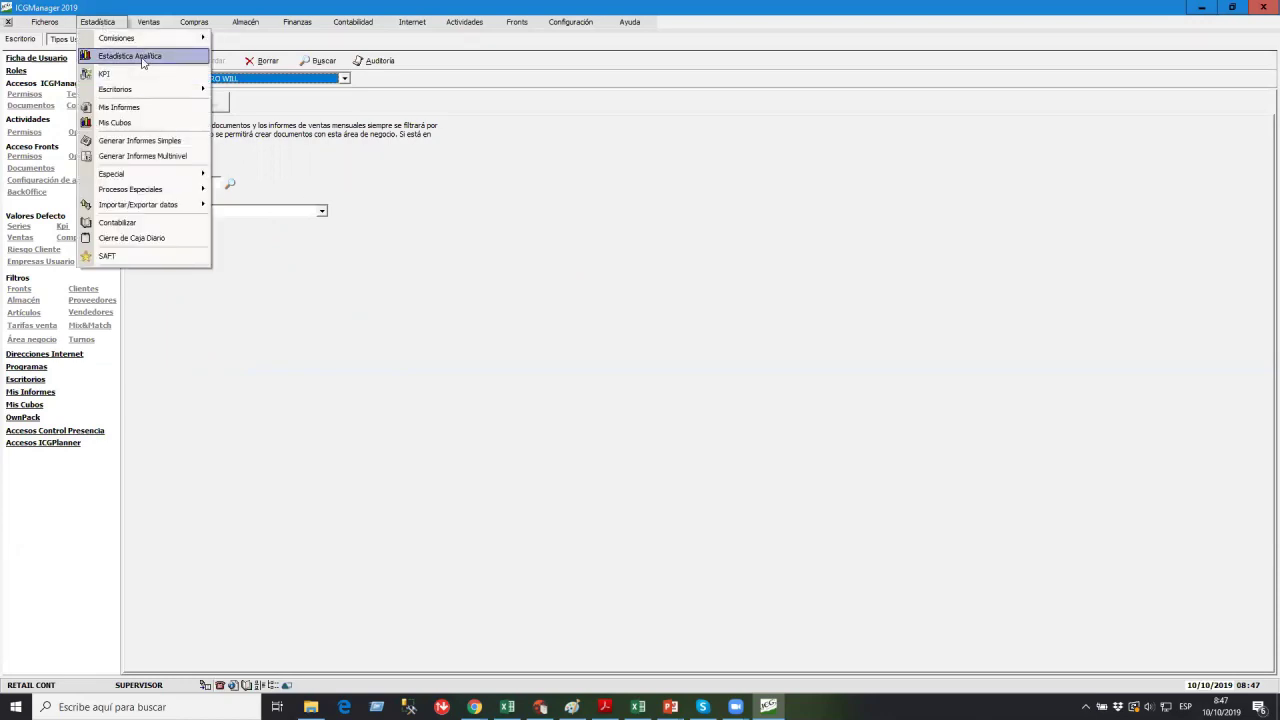
left_click(143, 58)
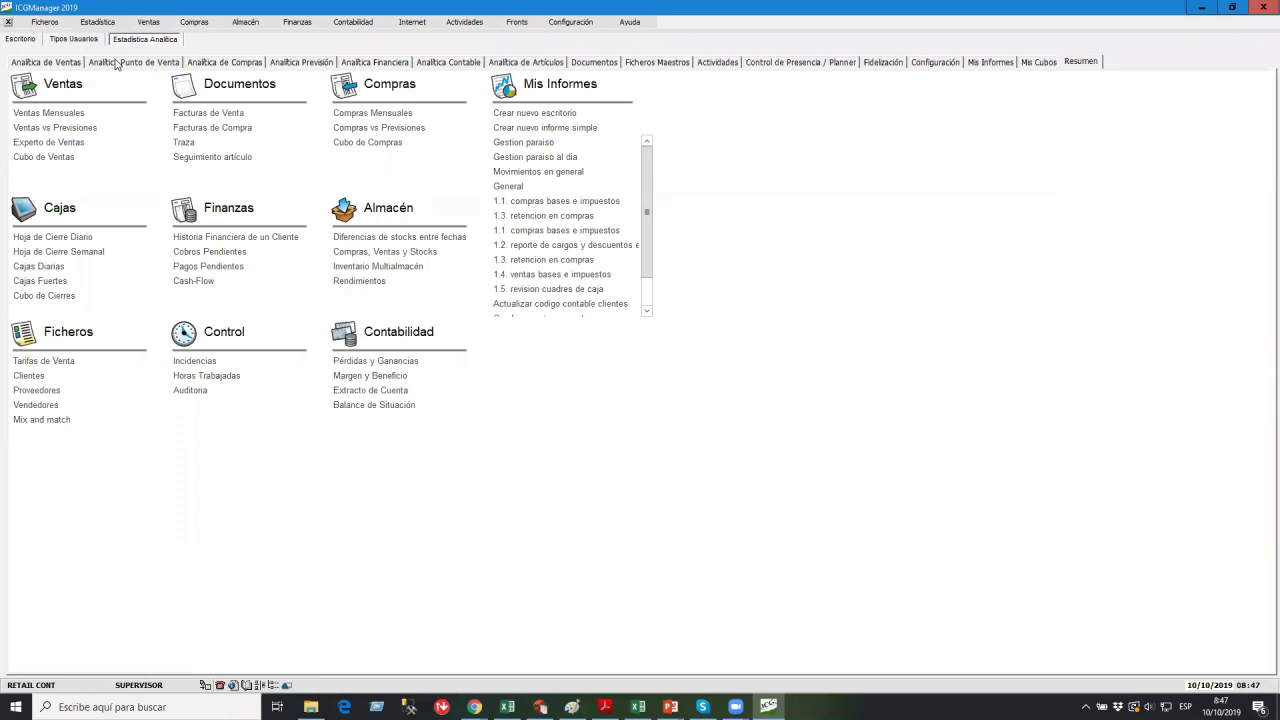
left_click(116, 62)
left_click(50, 62)
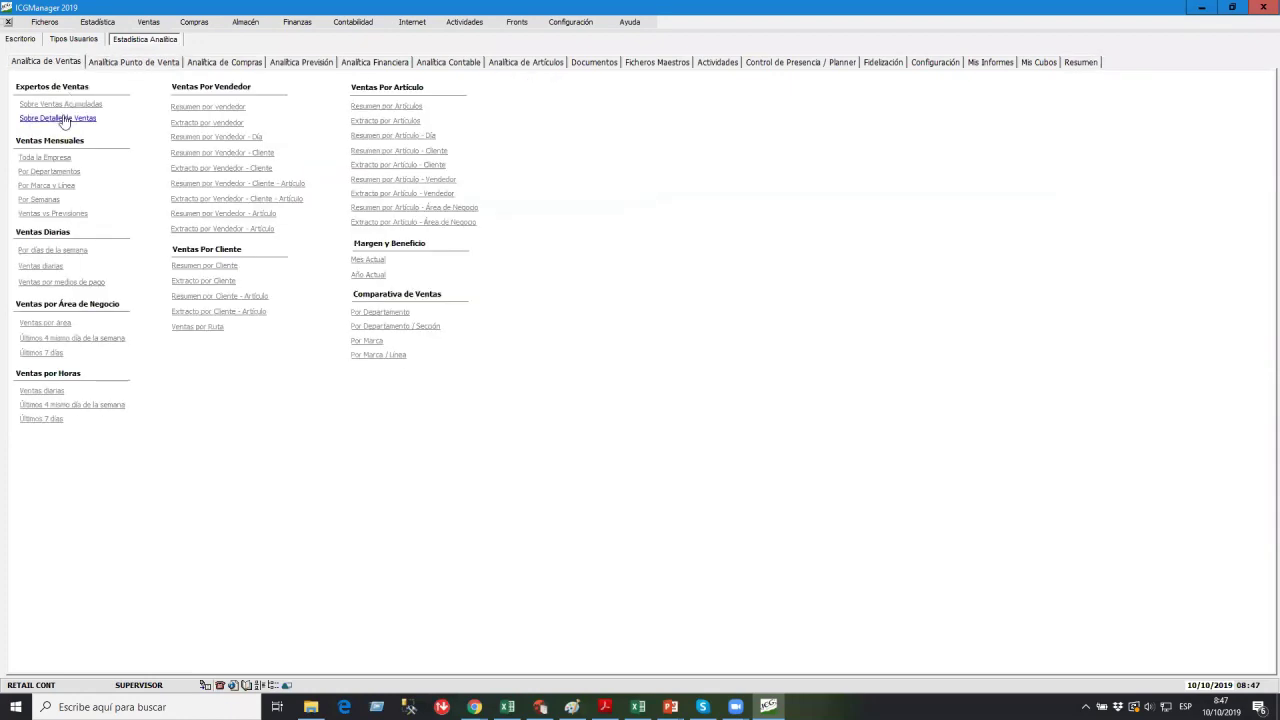
left_click(63, 119)
left_click(47, 71)
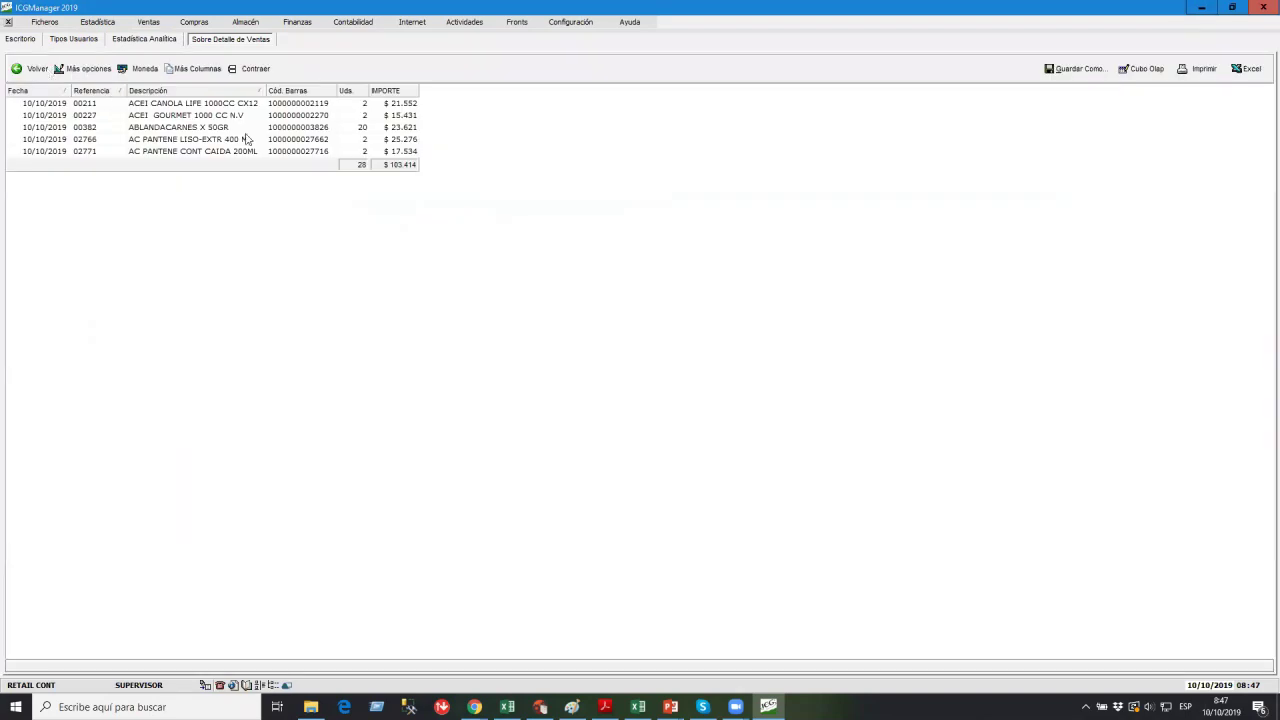
Add the Área de Negocio column to the sales detail and move it to first position.
left_click(272, 116)
left_click(195, 70)
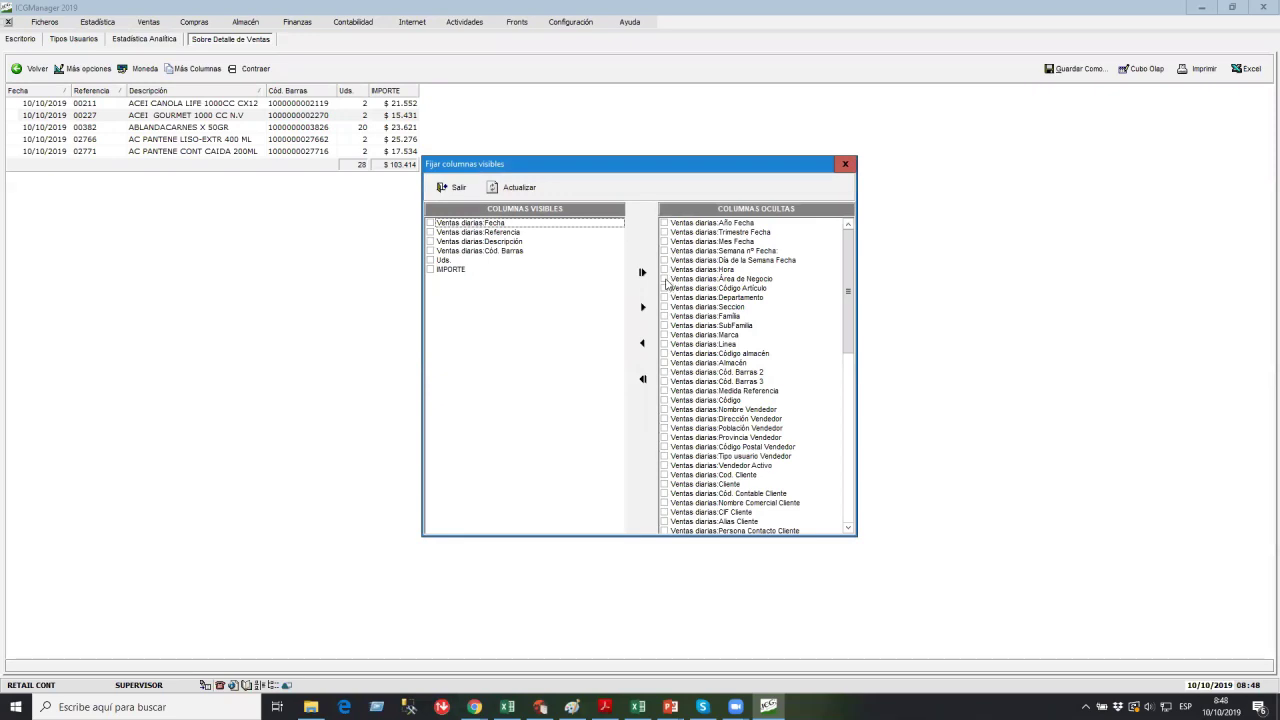
left_click(668, 280)
left_click(642, 343)
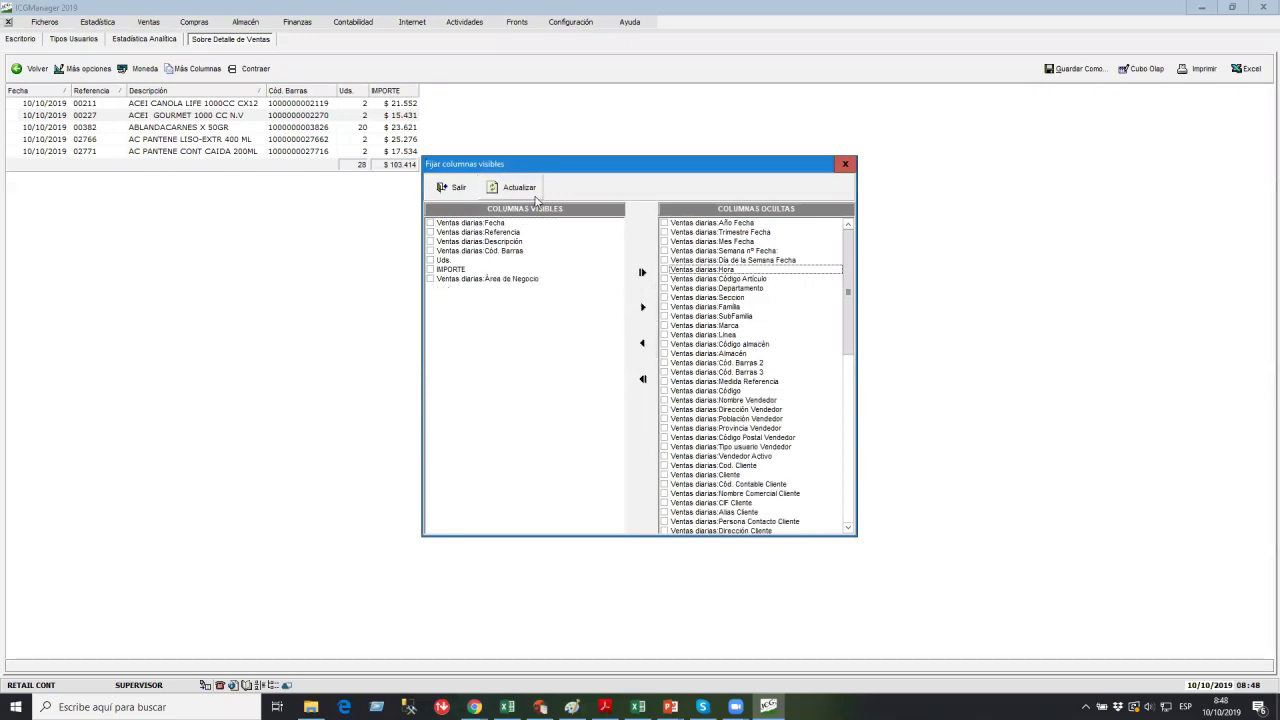
left_click(525, 189)
left_click_drag(372, 93, 20, 96)
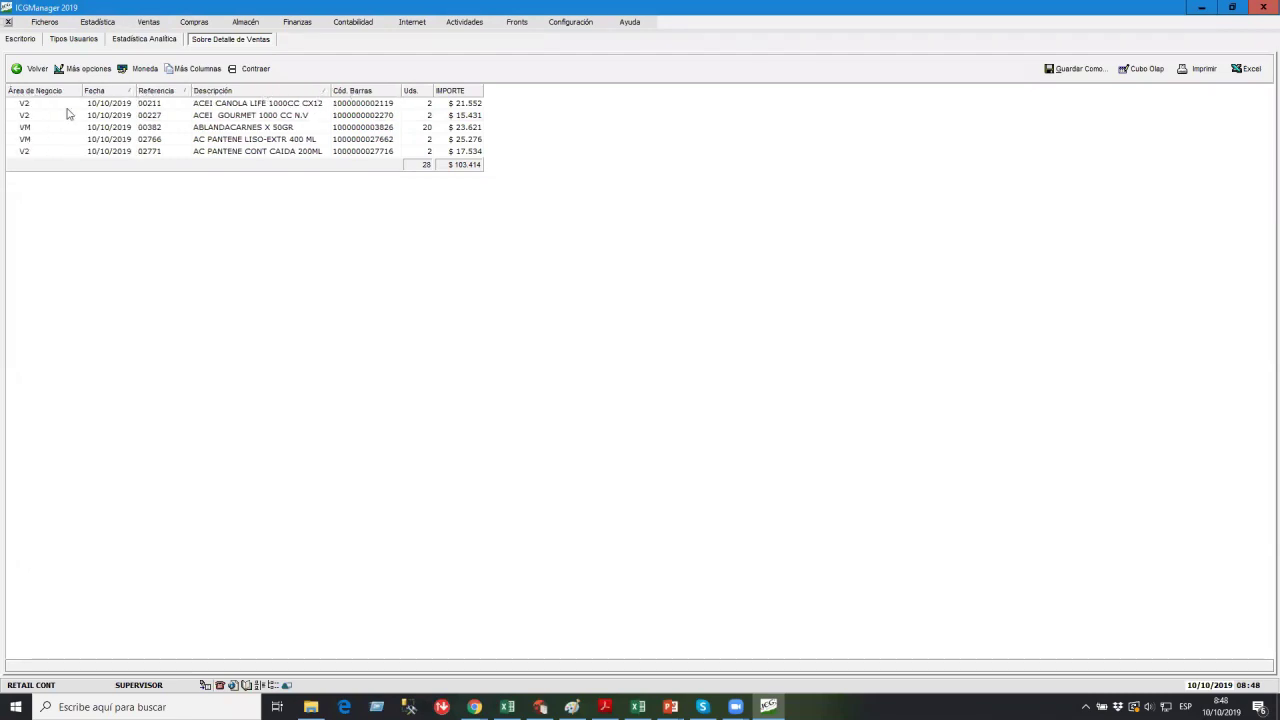
Review the V2 and VM sales lines totalling $103.414, then close both report tabs.
left_click(35, 106)
left_click(33, 116)
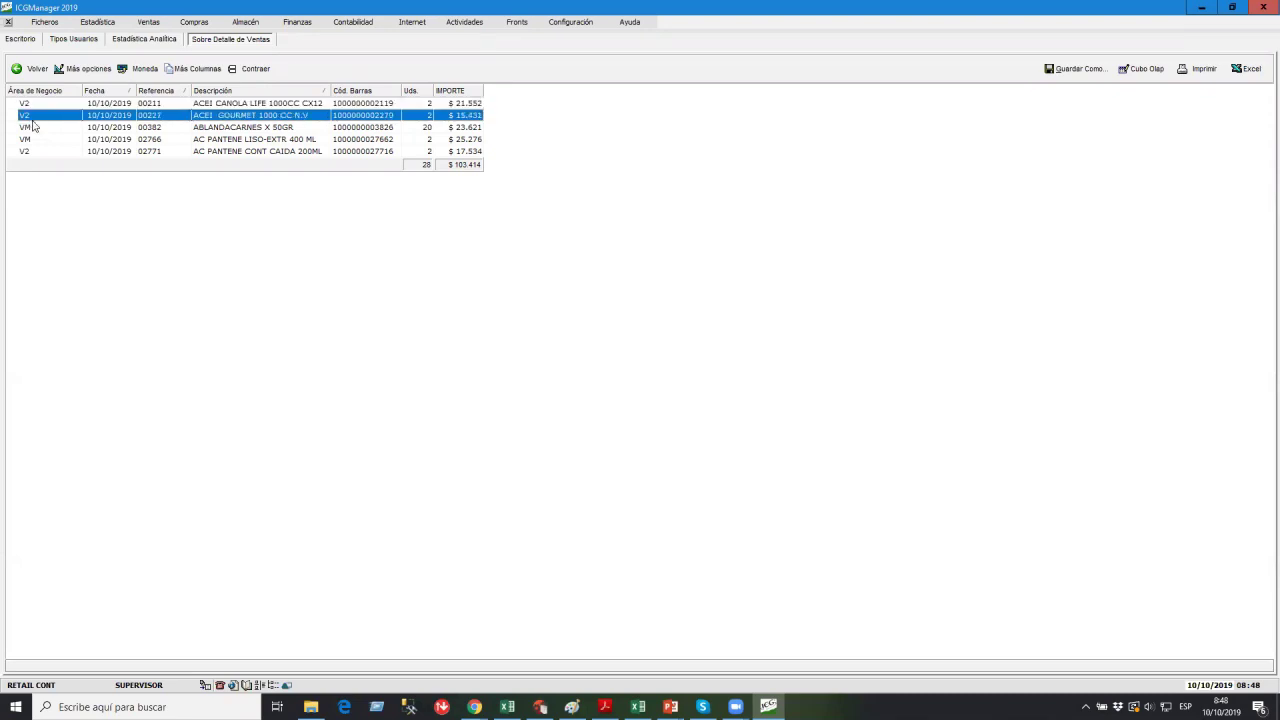
left_click(33, 130)
left_click(33, 142)
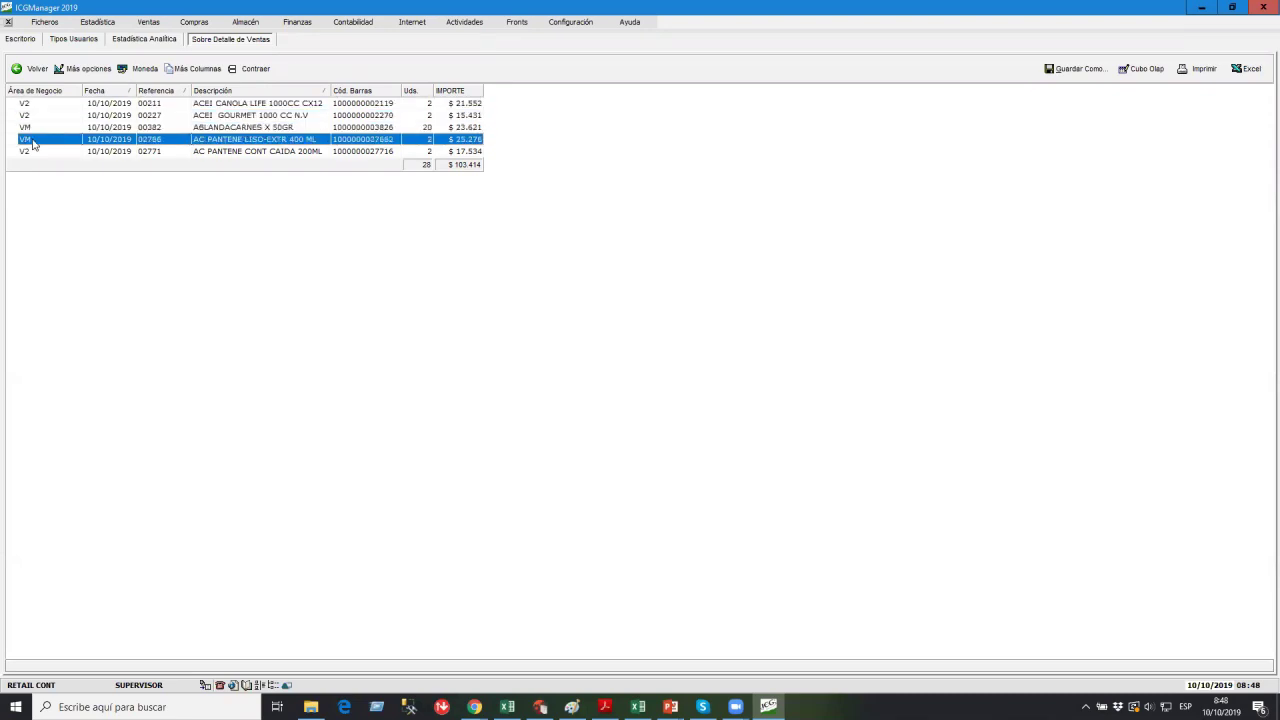
left_click(8, 22)
left_click(8, 23)
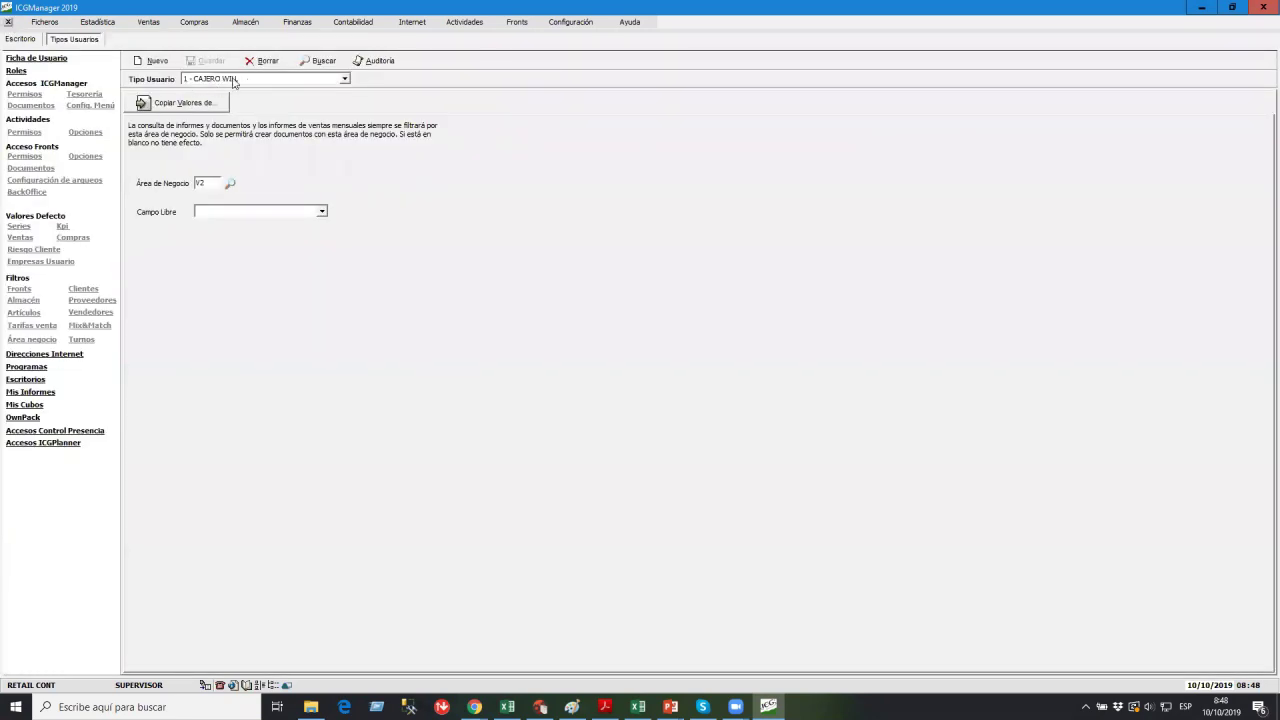
Verify V2 - SUCURSAL 2 in the business-area lookup, cancel, and close the cashier form without saving.
left_click(229, 186)
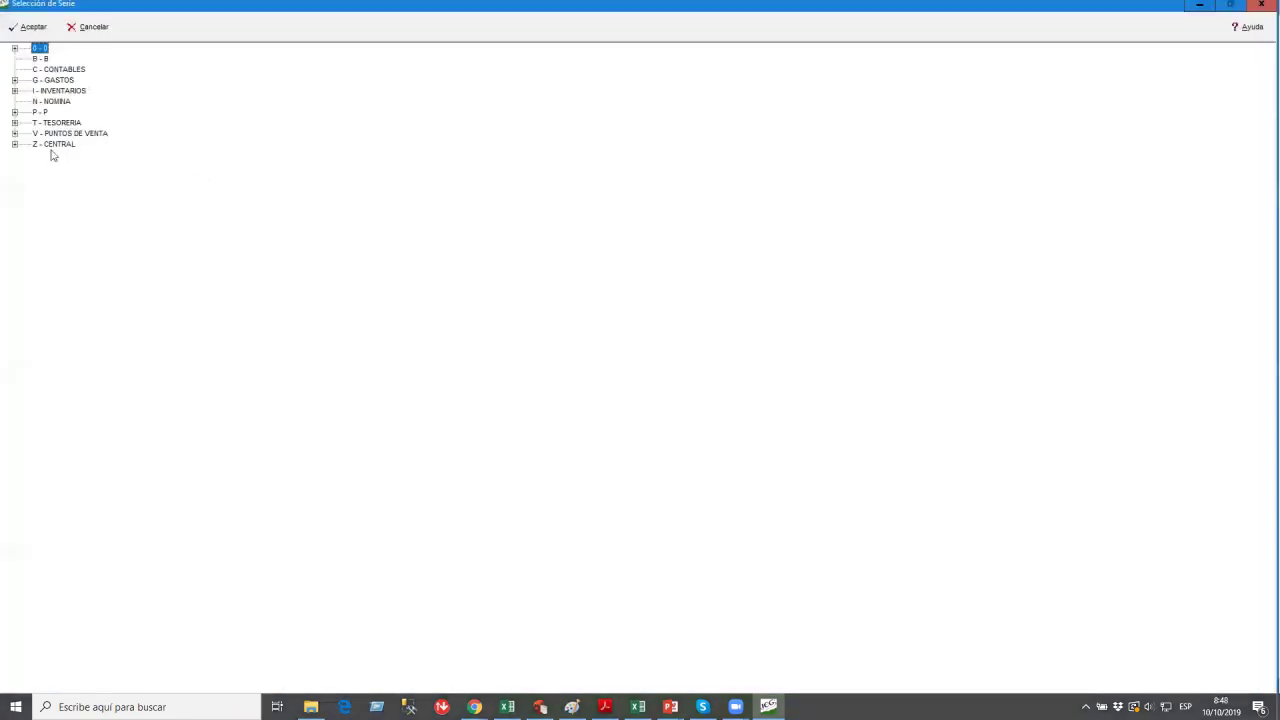
left_click(14, 133)
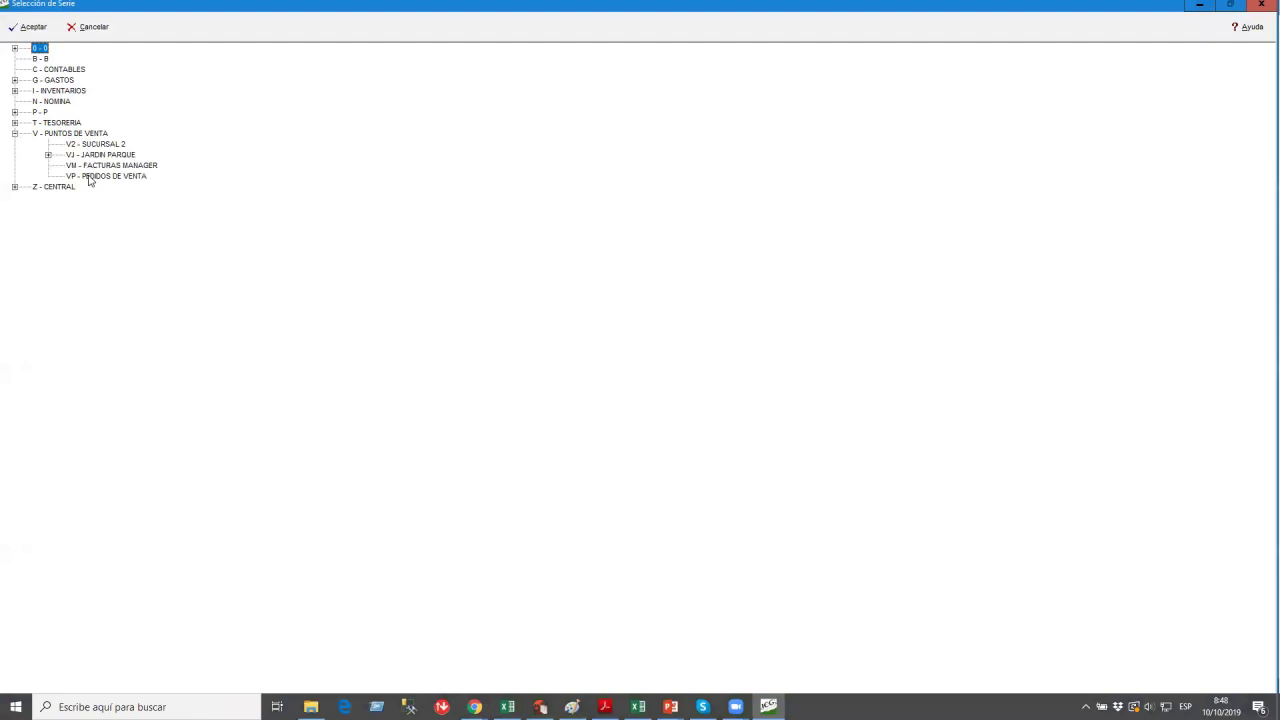
left_click(94, 147)
left_click(94, 28)
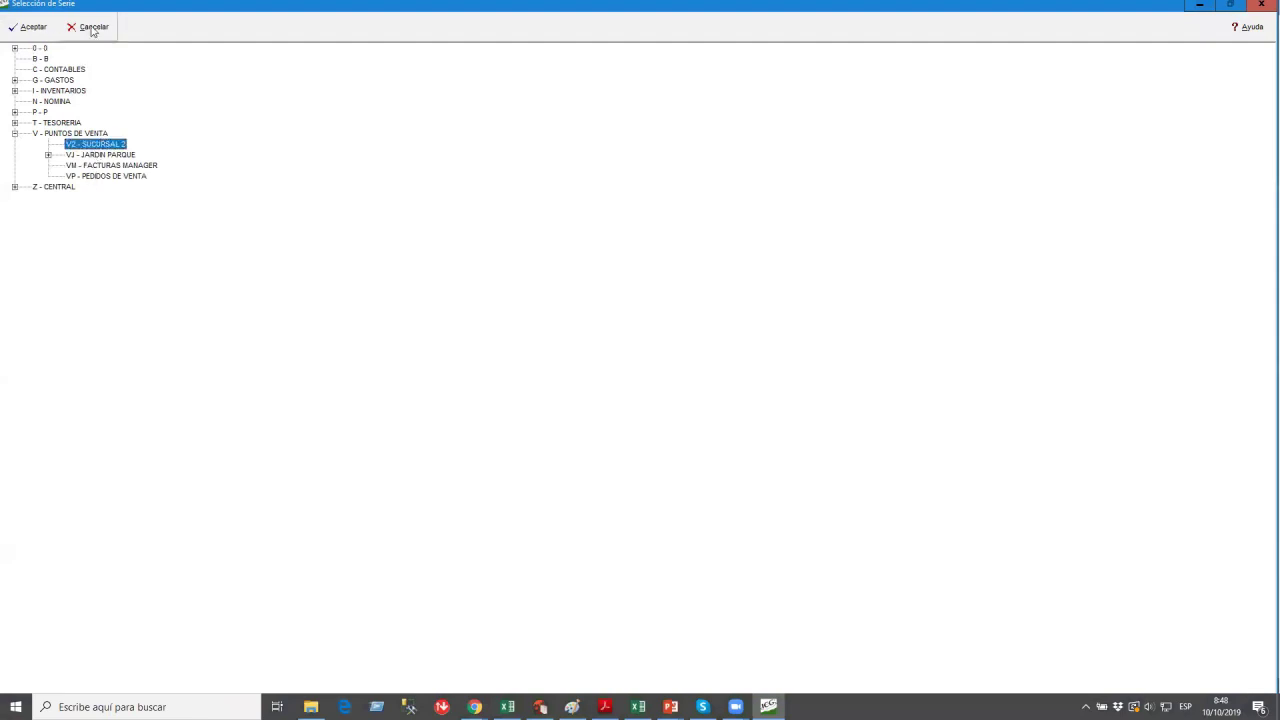
left_click(10, 23)
left_click(662, 368)
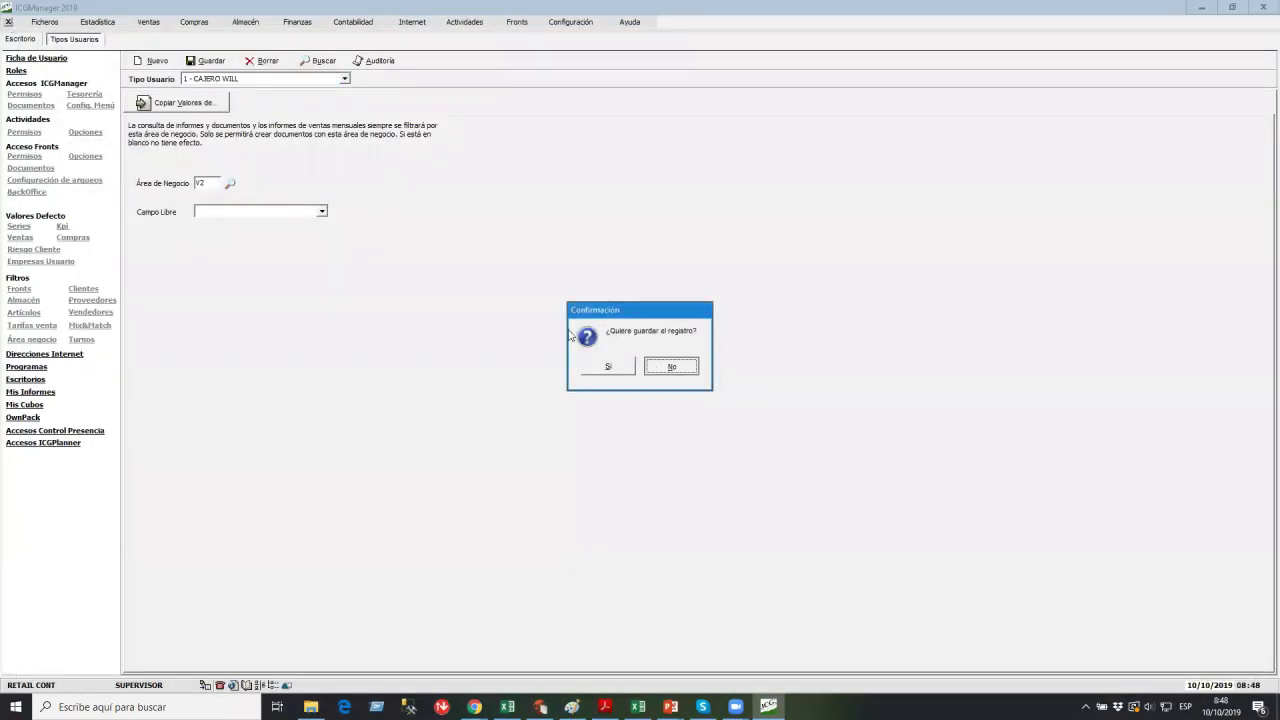
Log in as the cashier user and open Estadística > Estadística Analítica.
left_click(226, 177)
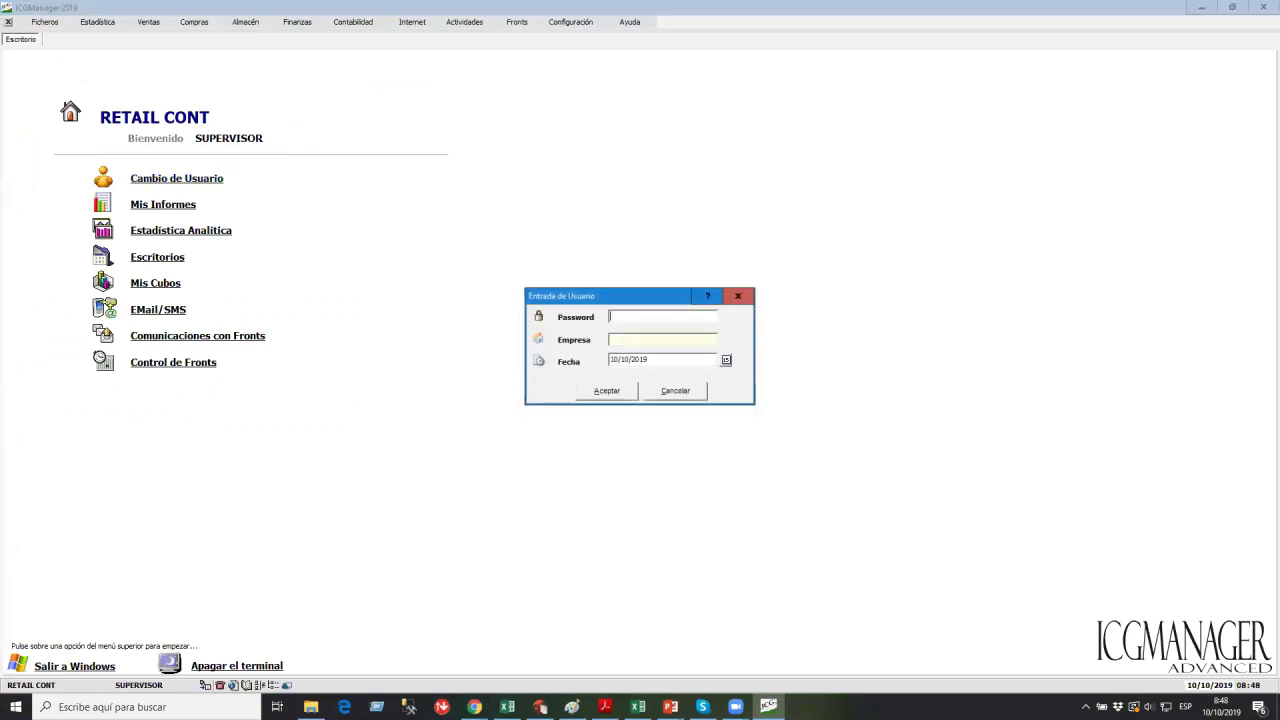
key("Return")
key("Return")
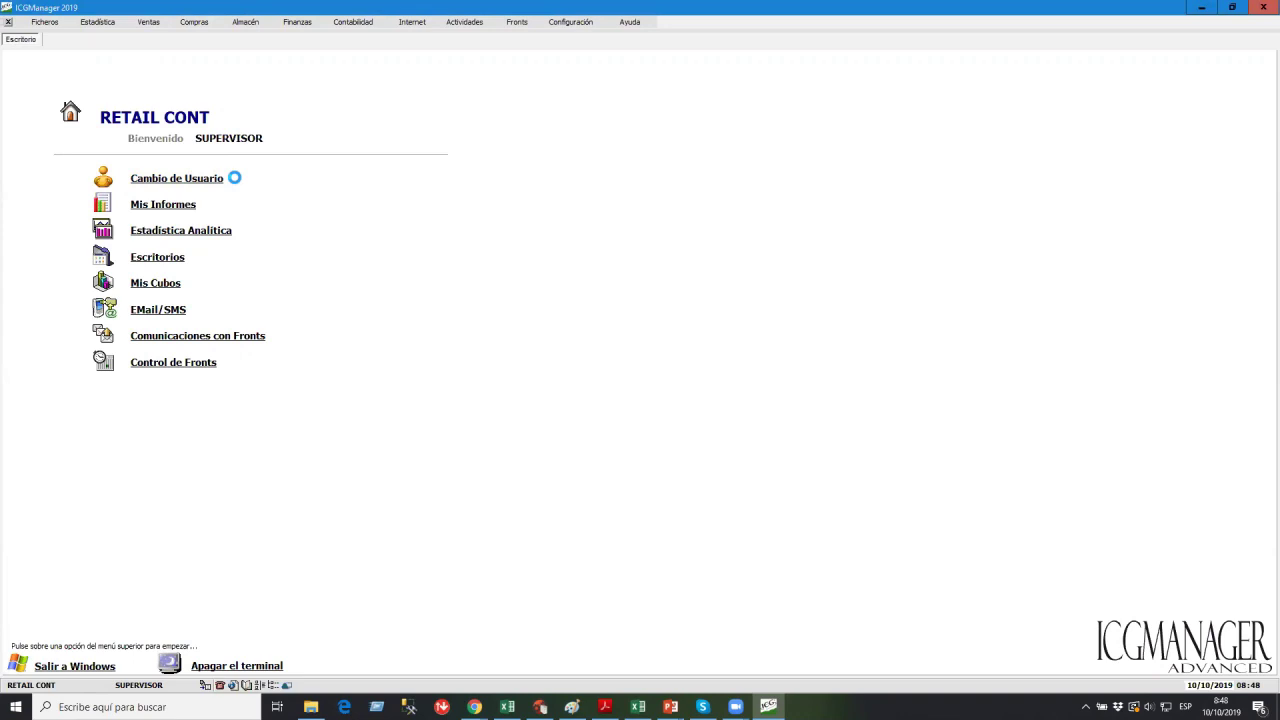
left_click(48, 23)
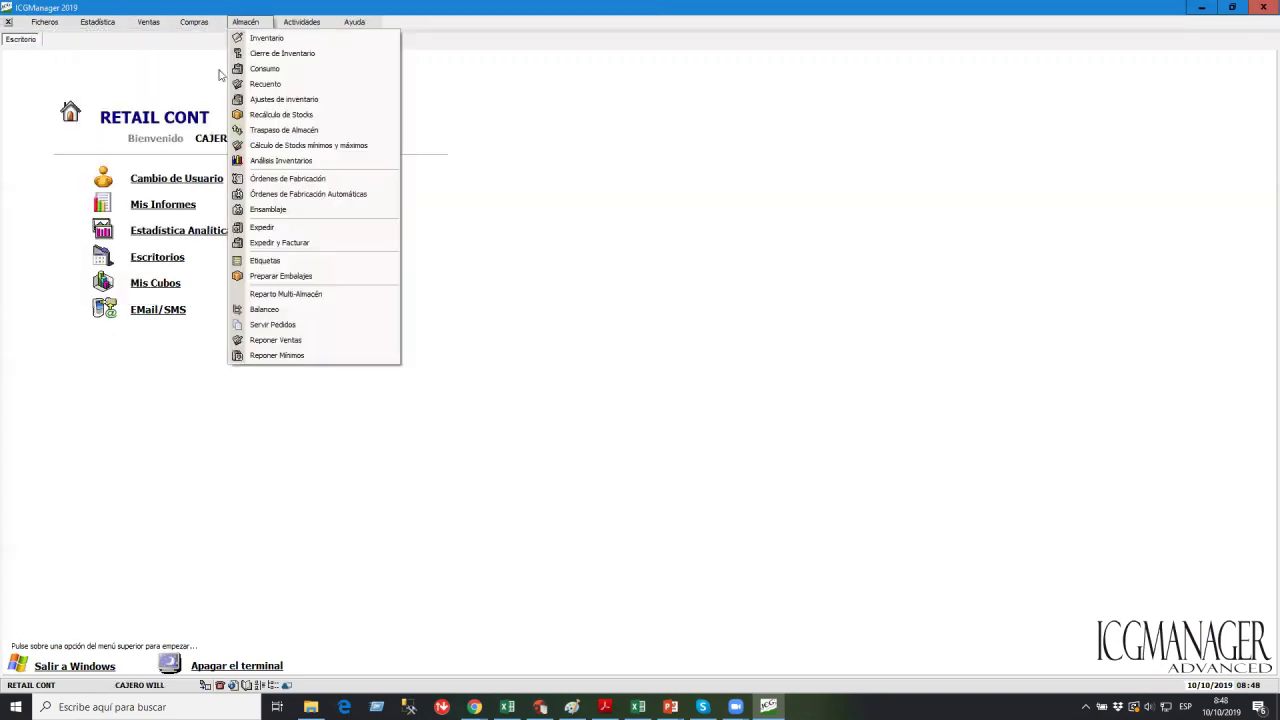
left_click(120, 57)
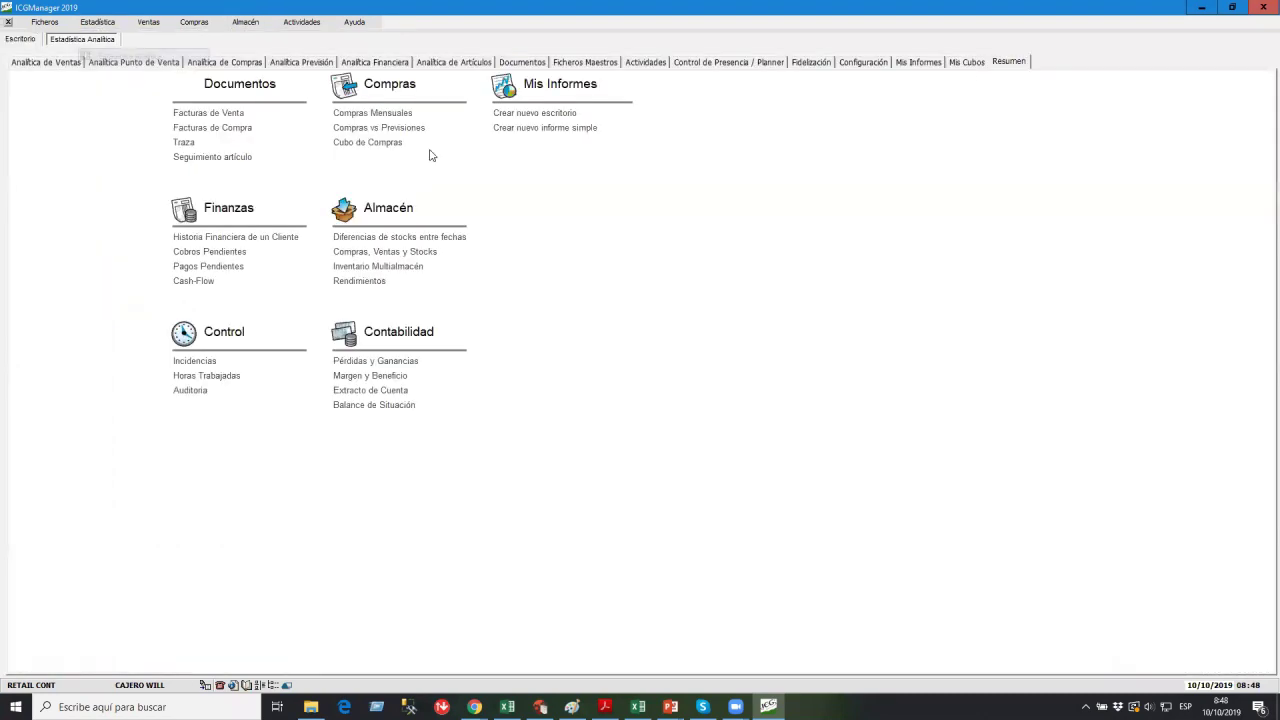
As the cashier, run the Sobre Detalle de Ventas report.
left_click(76, 63)
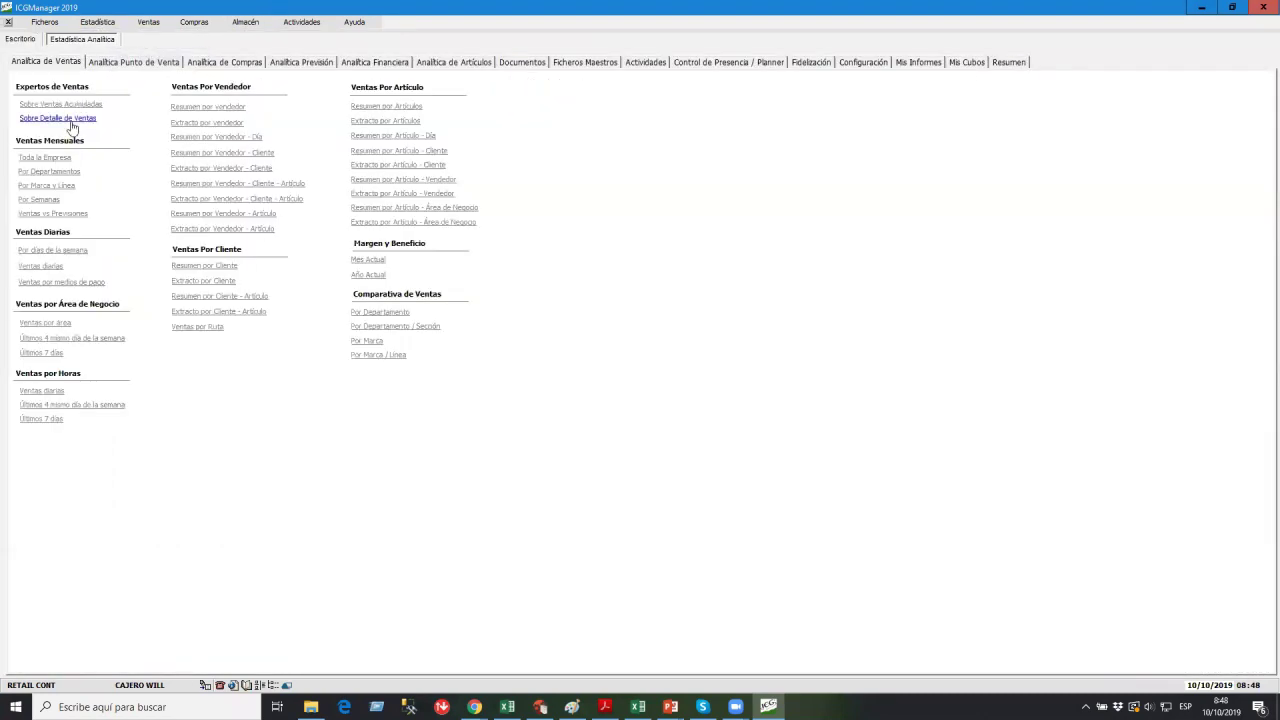
left_click(60, 118)
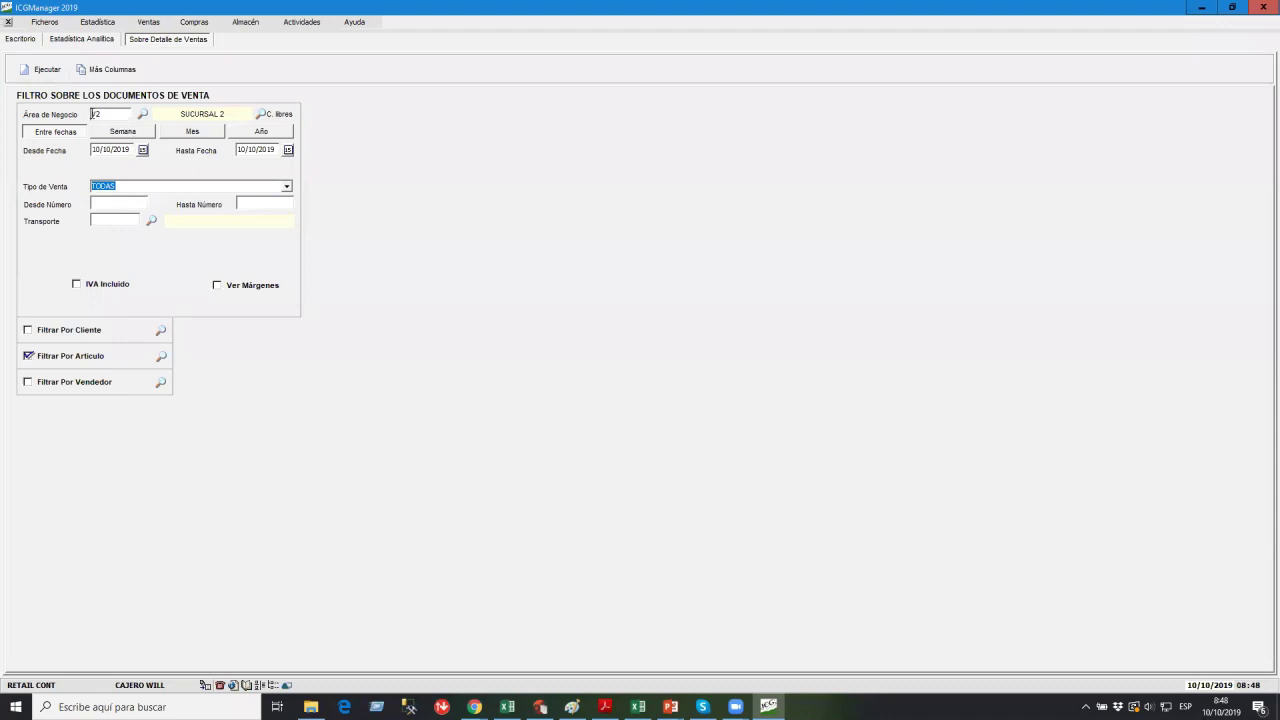
left_click(44, 71)
Add the Área de Negocio column to the report and make it the first column.
left_click(193, 68)
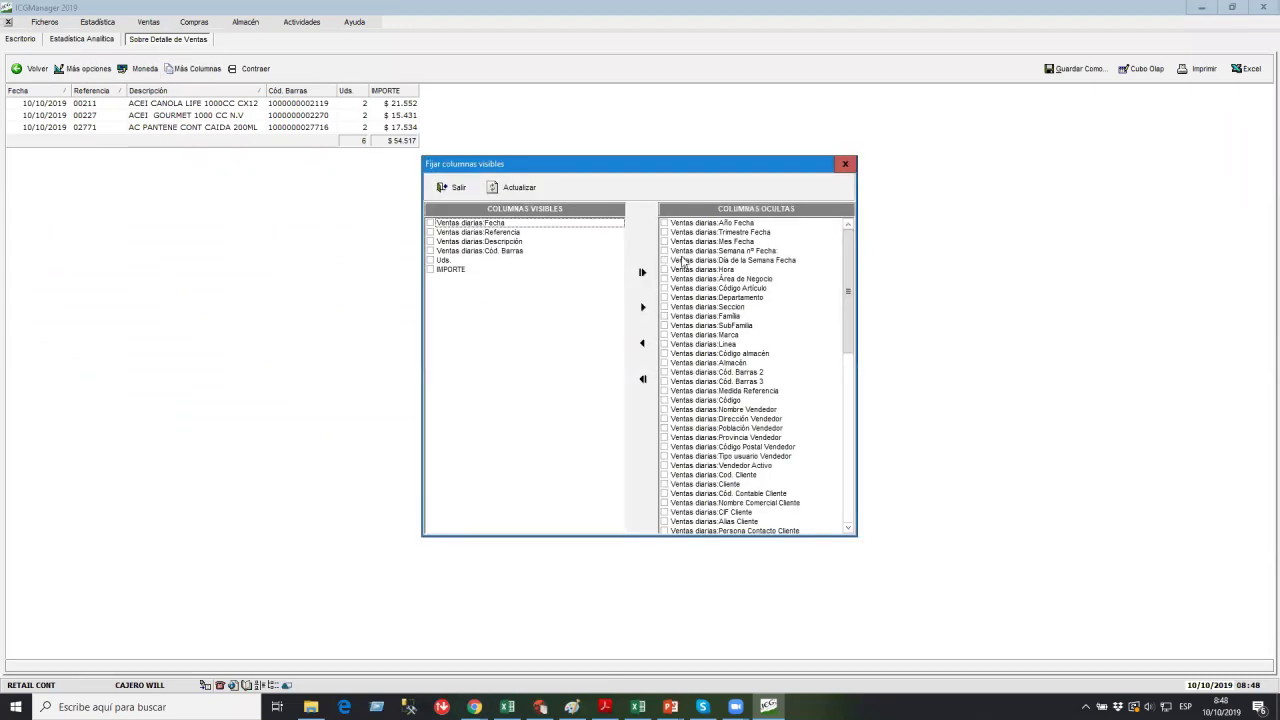
left_click(671, 279)
left_click(643, 307)
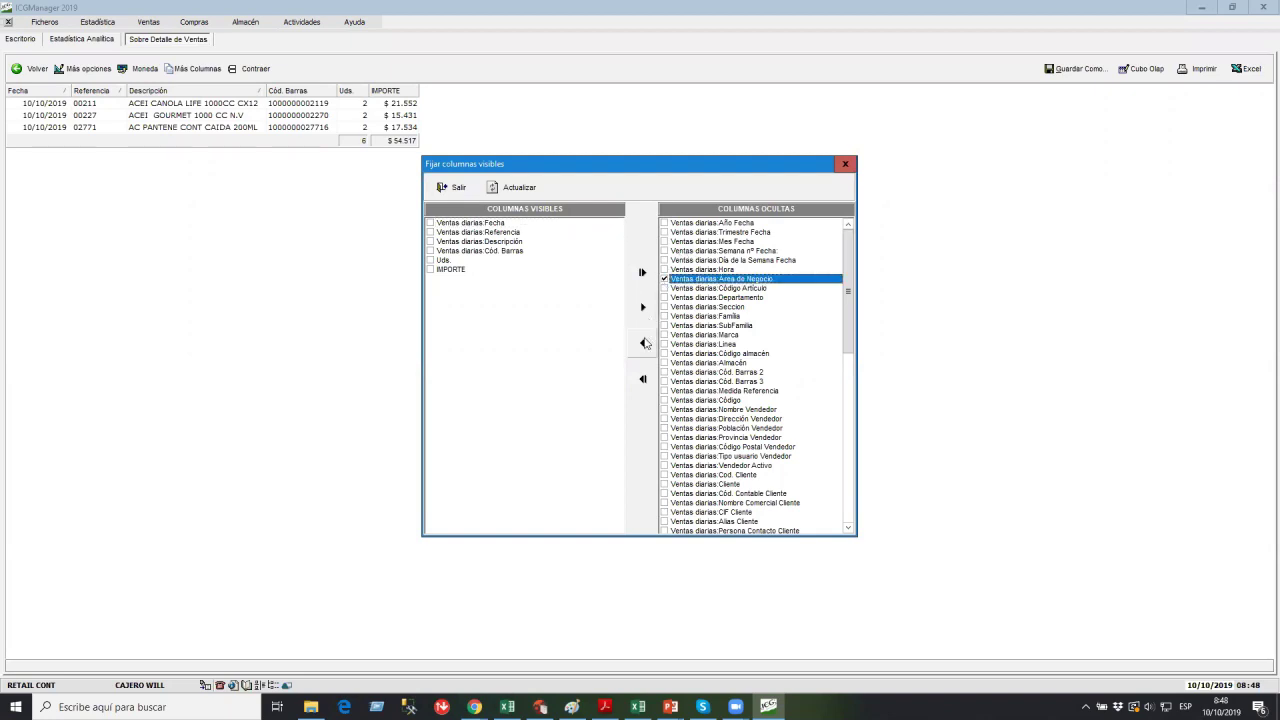
left_click(540, 189)
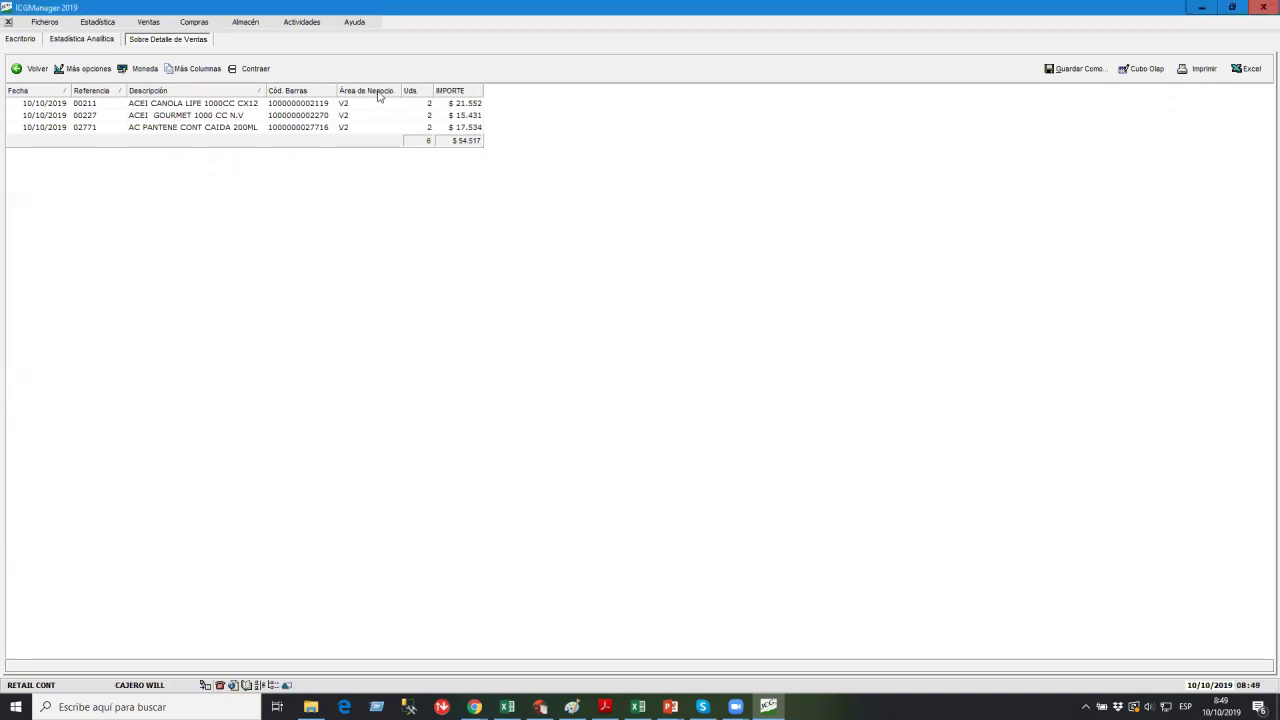
left_click_drag(366, 91, 17, 95)
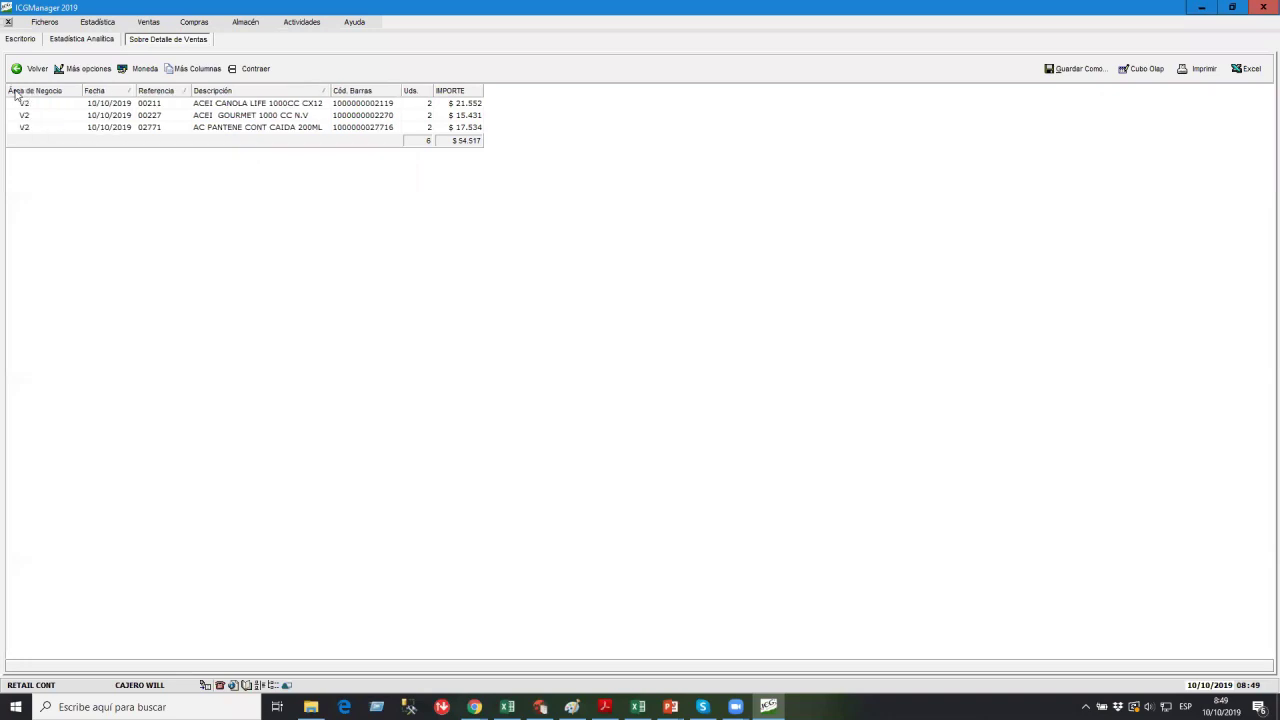
Confirm only V2 lines appear, totalling $54.517, then close both report tabs.
left_click(44, 121)
left_click(45, 127)
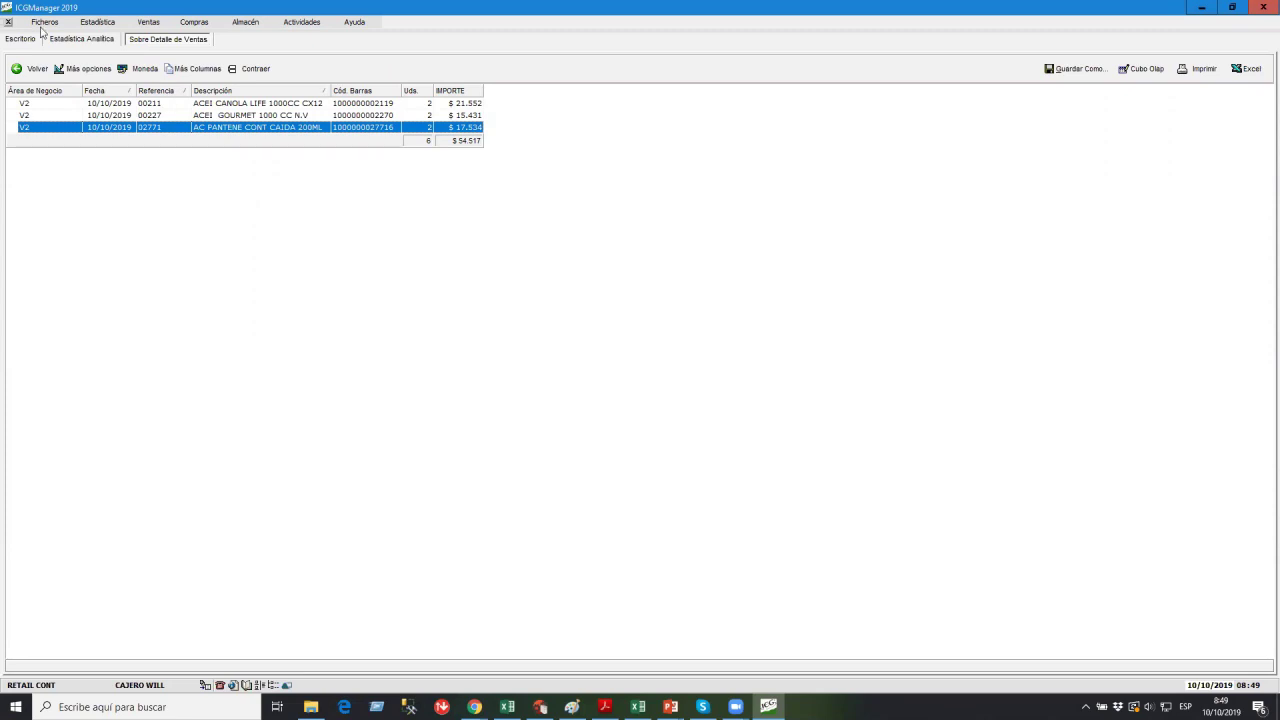
left_click(8, 22)
left_click(8, 22)
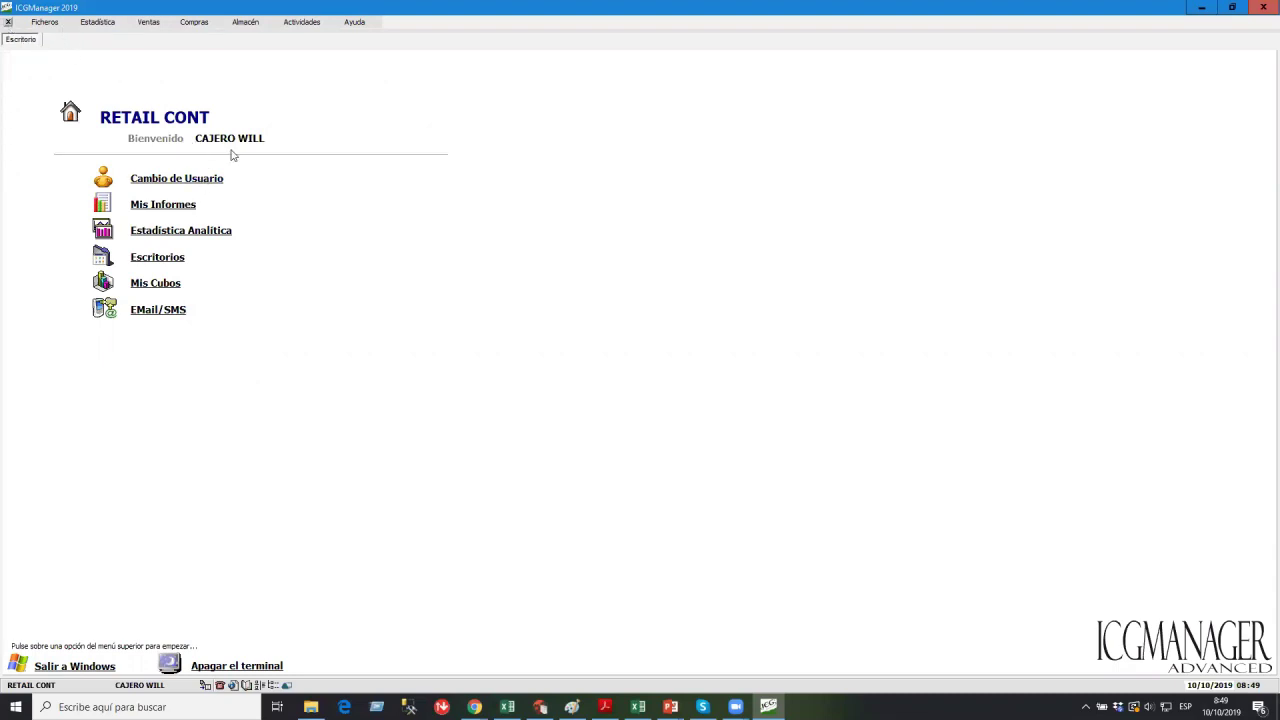
Log back in as supervisor and open Ficheros > Artículos at article 00352.
left_click(178, 182)
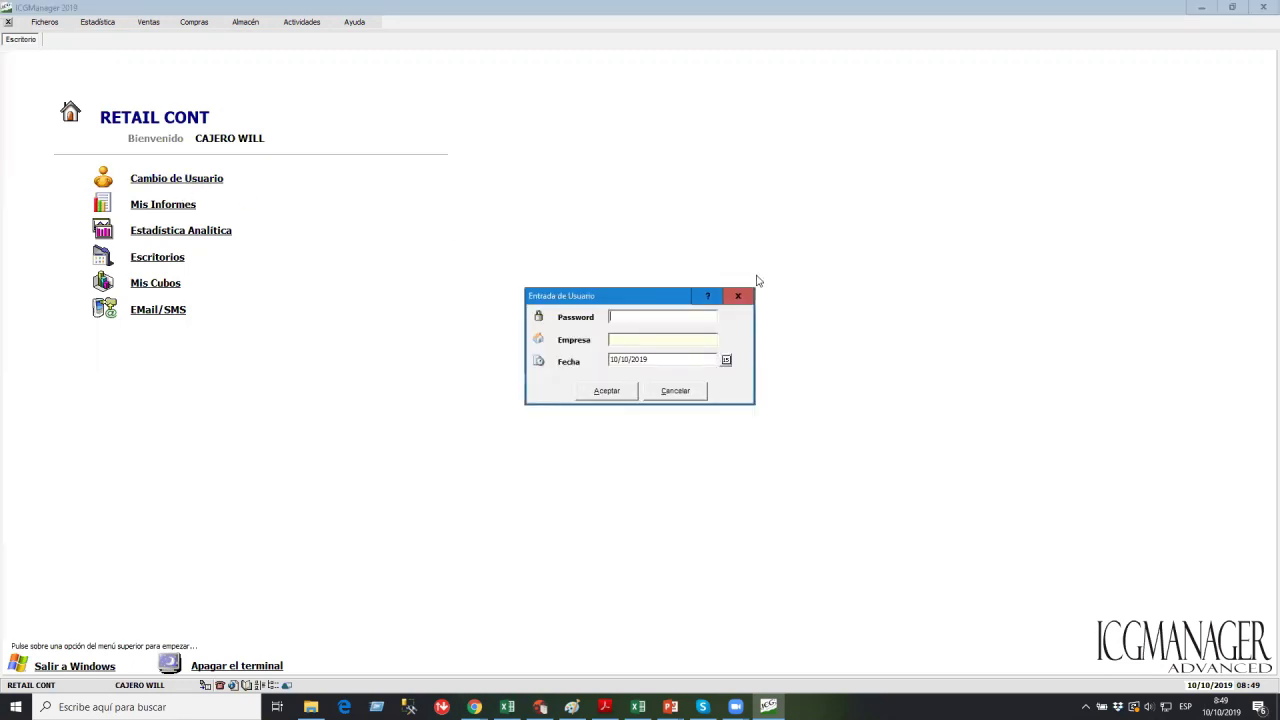
key("Return")
key("Return")
key("Return")
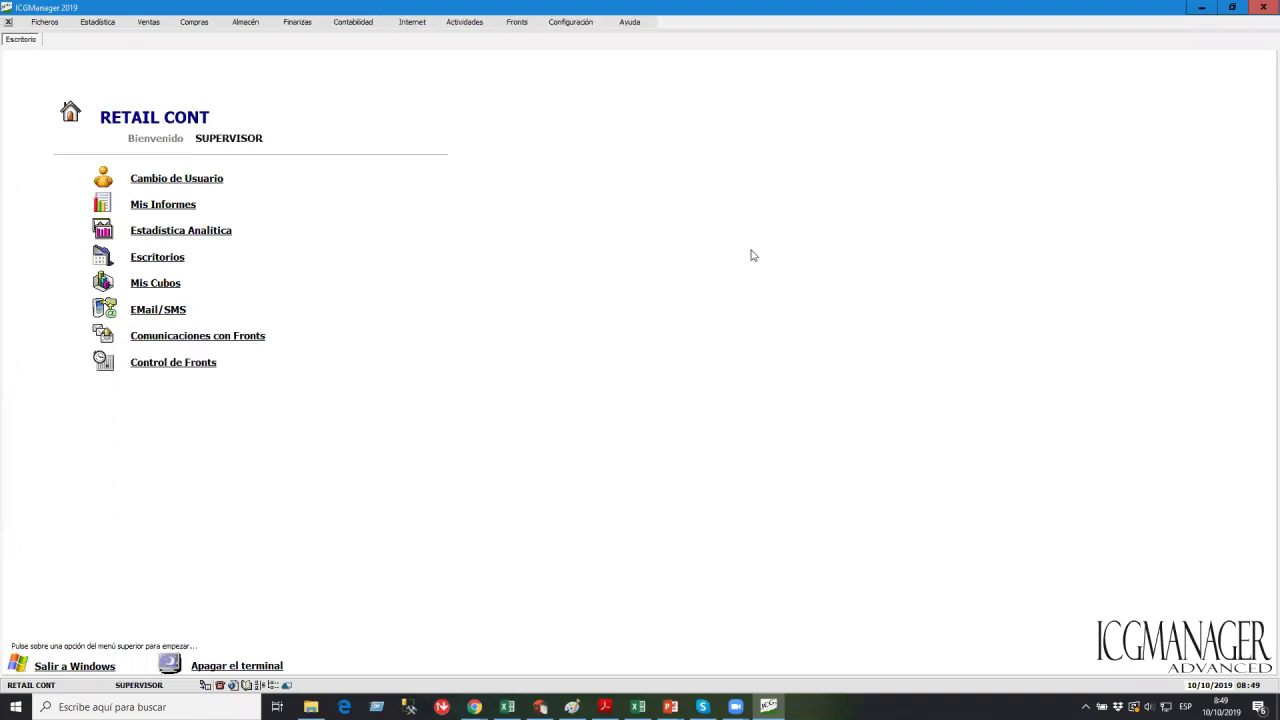
left_click(45, 21)
left_click(62, 38)
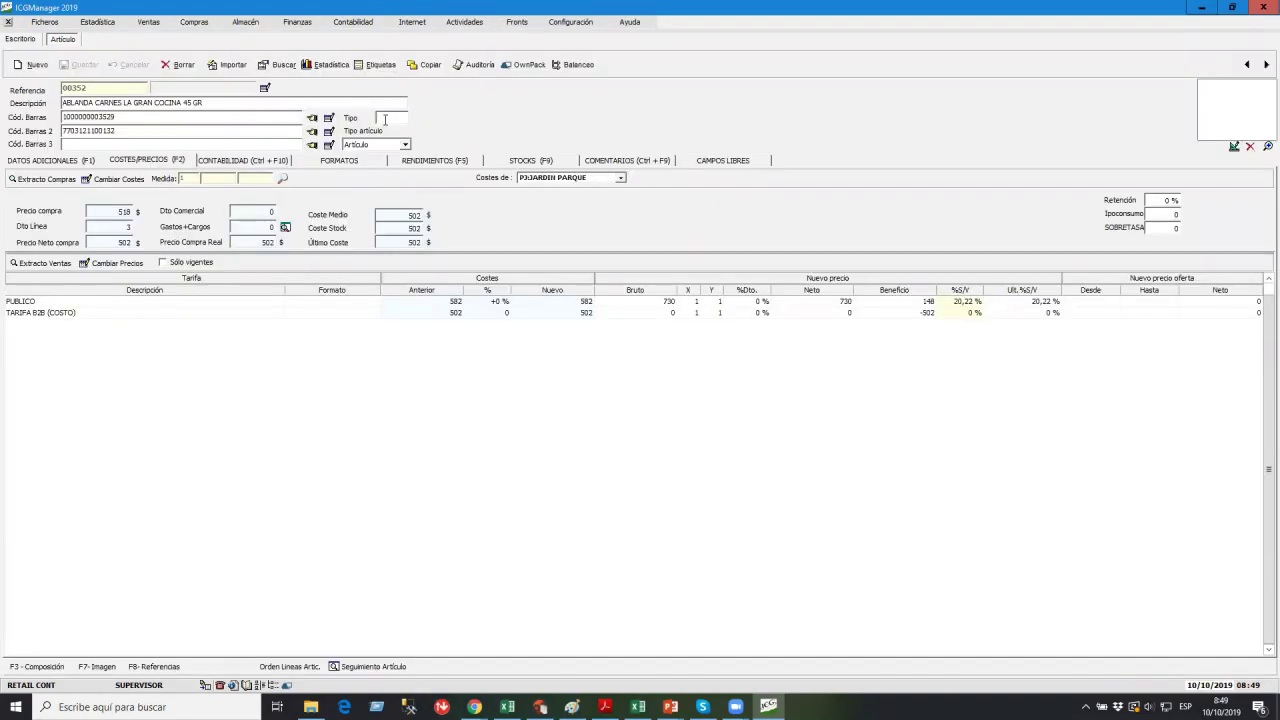
Enter Tipo 1 in the current article's additional data.
left_click(91, 163)
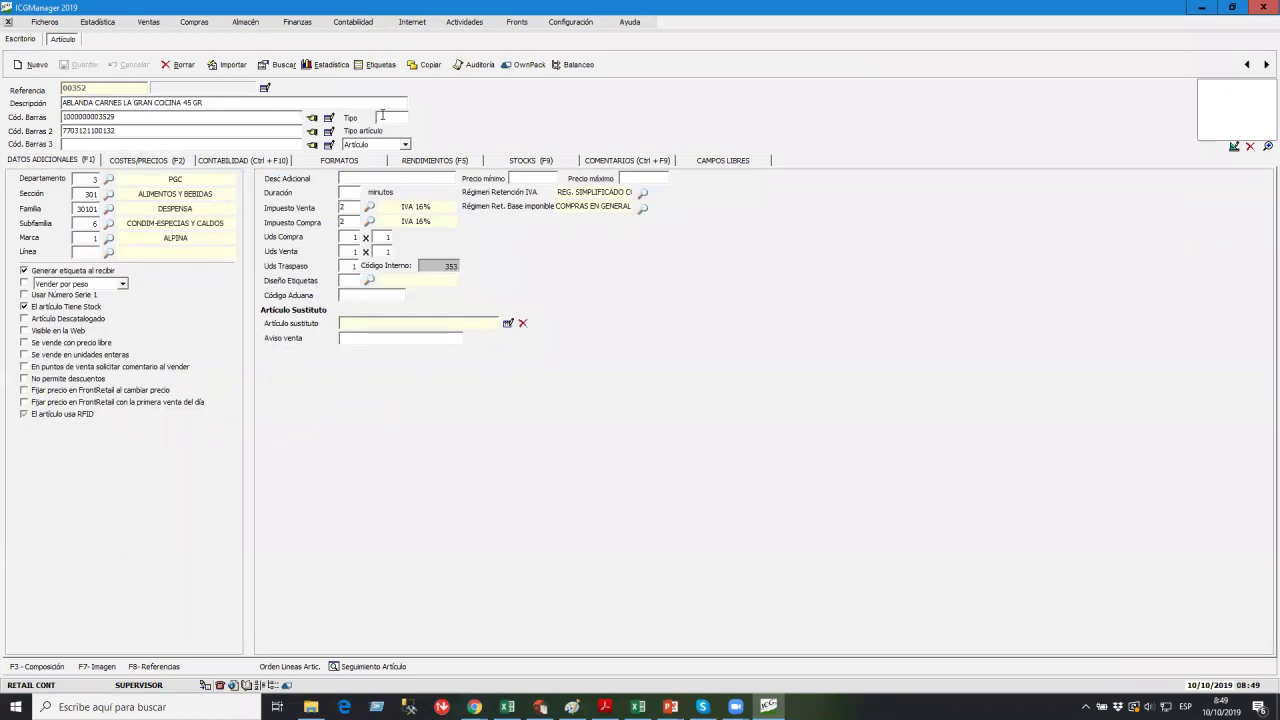
type("1")
key("Tab")
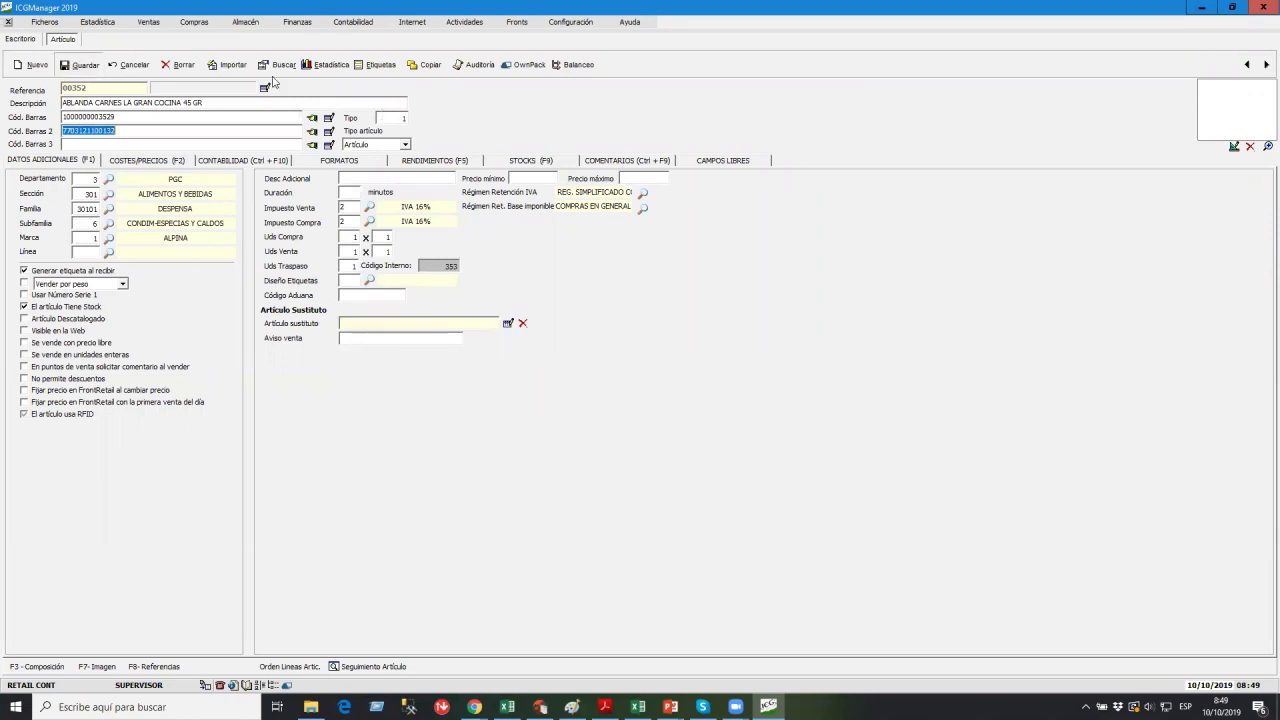
Set article 05742 ABRASIVO 123 LIMON to Tipo 1, save it, and open Configuración > Usuarios.
left_click(285, 66)
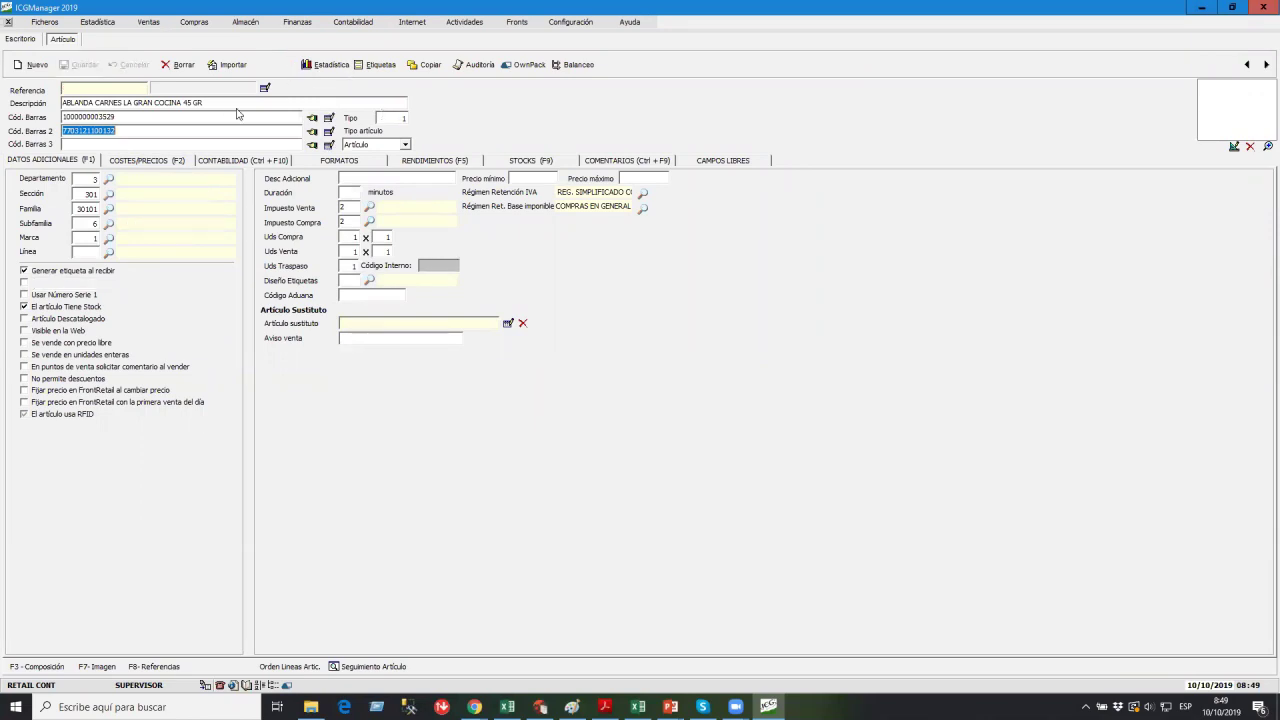
left_click(113, 119)
double_click(113, 119)
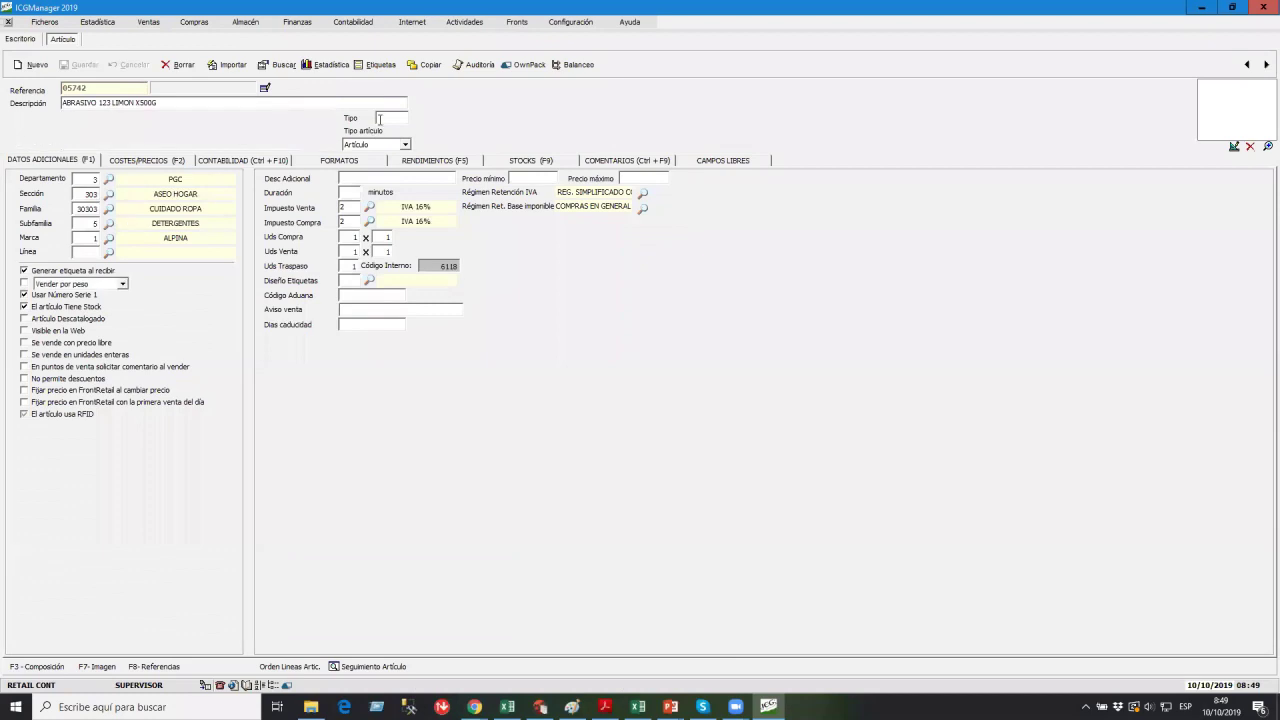
left_click(379, 118)
type("1")
left_click(84, 70)
left_click(571, 23)
left_click(587, 85)
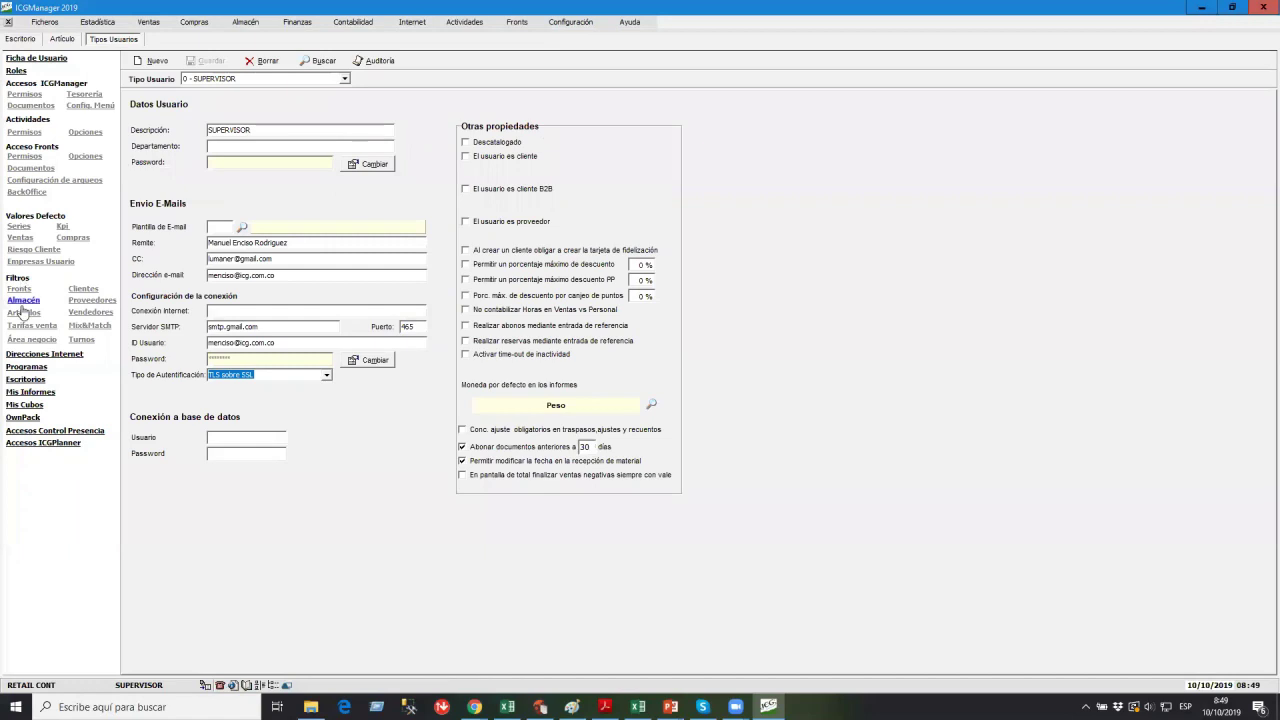
Limit 1 - CAJERO to viewing only type 1 articles under Filtros > Artículos, save, and close both screens.
left_click(22, 312)
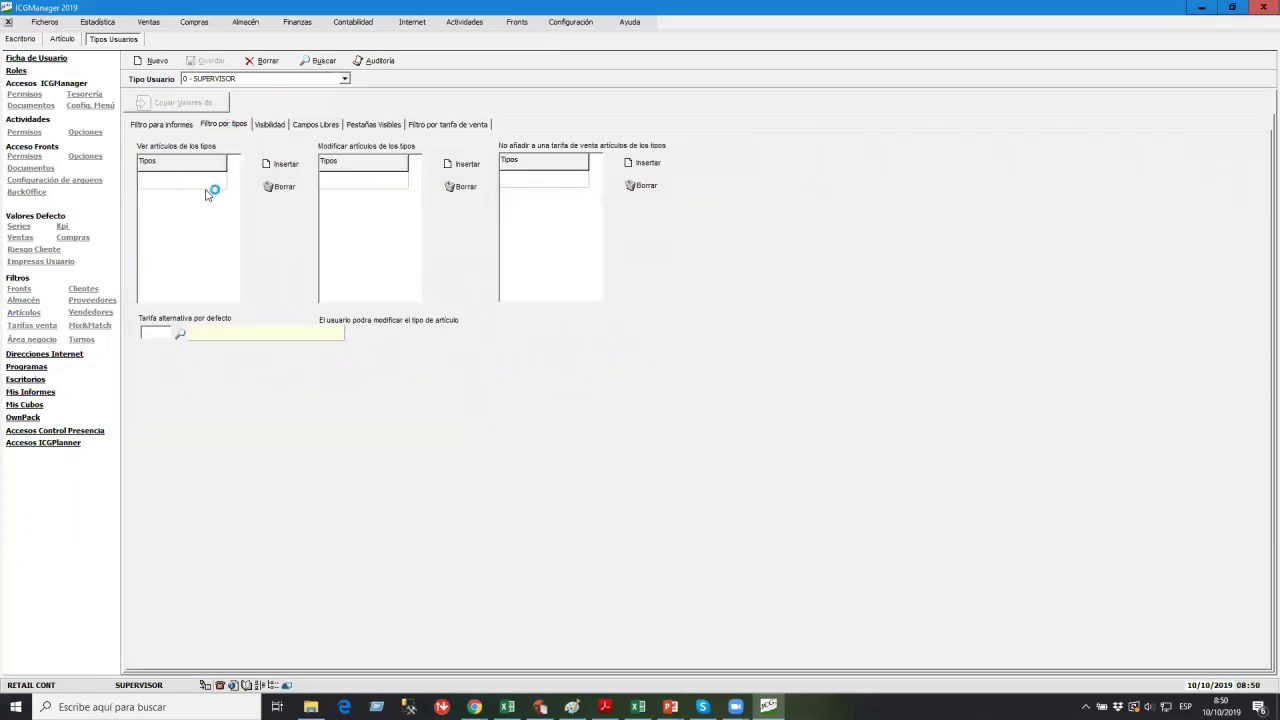
left_click(196, 186)
left_click(222, 84)
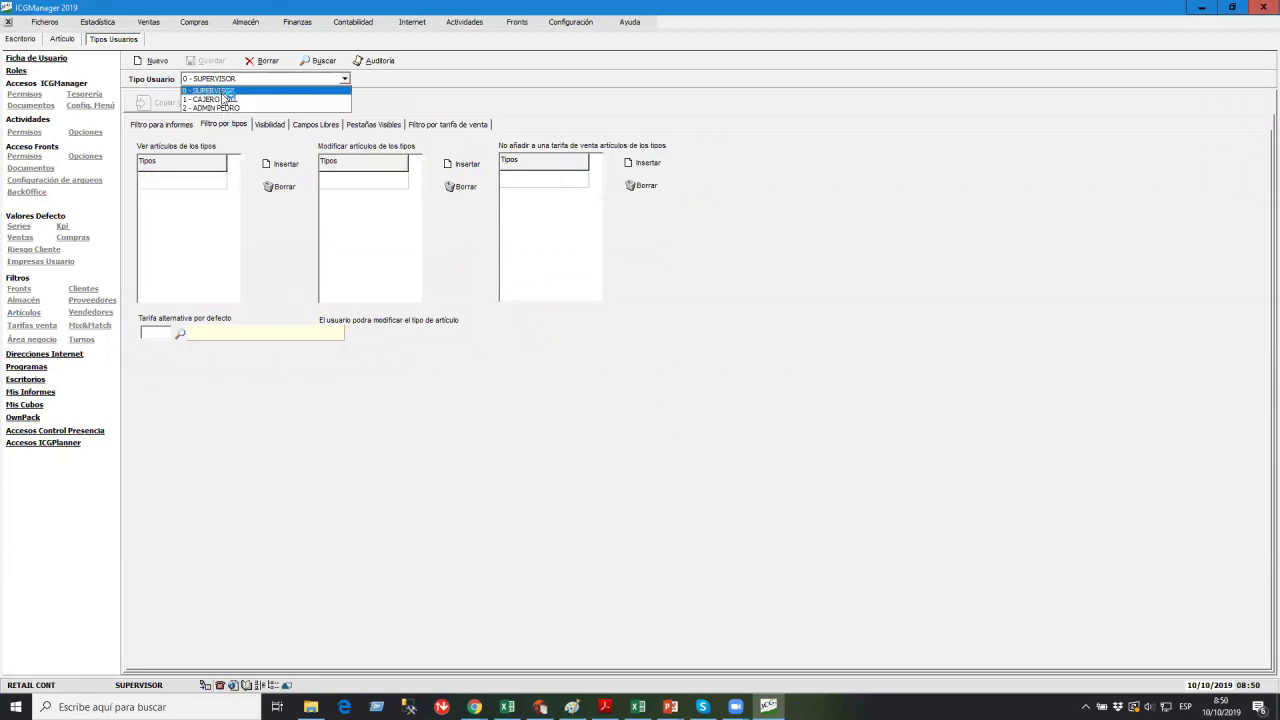
left_click(210, 100)
left_click(178, 178)
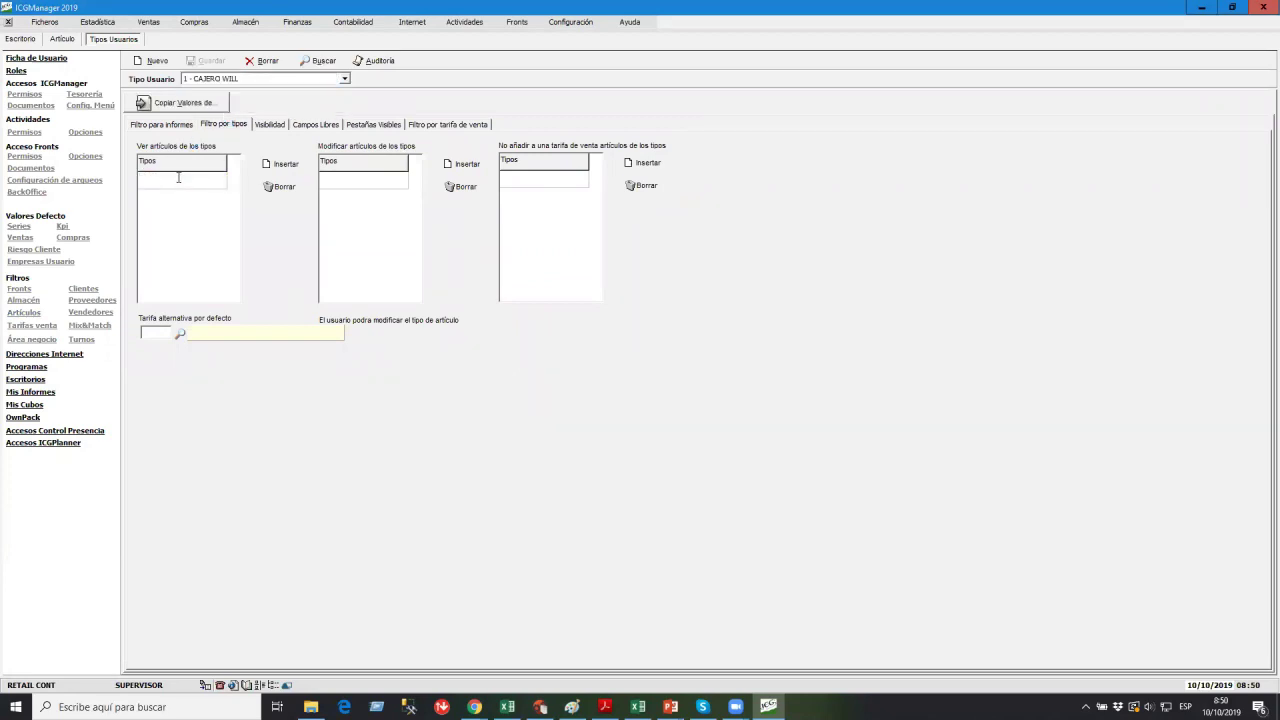
type("1")
key("Return")
left_click(207, 62)
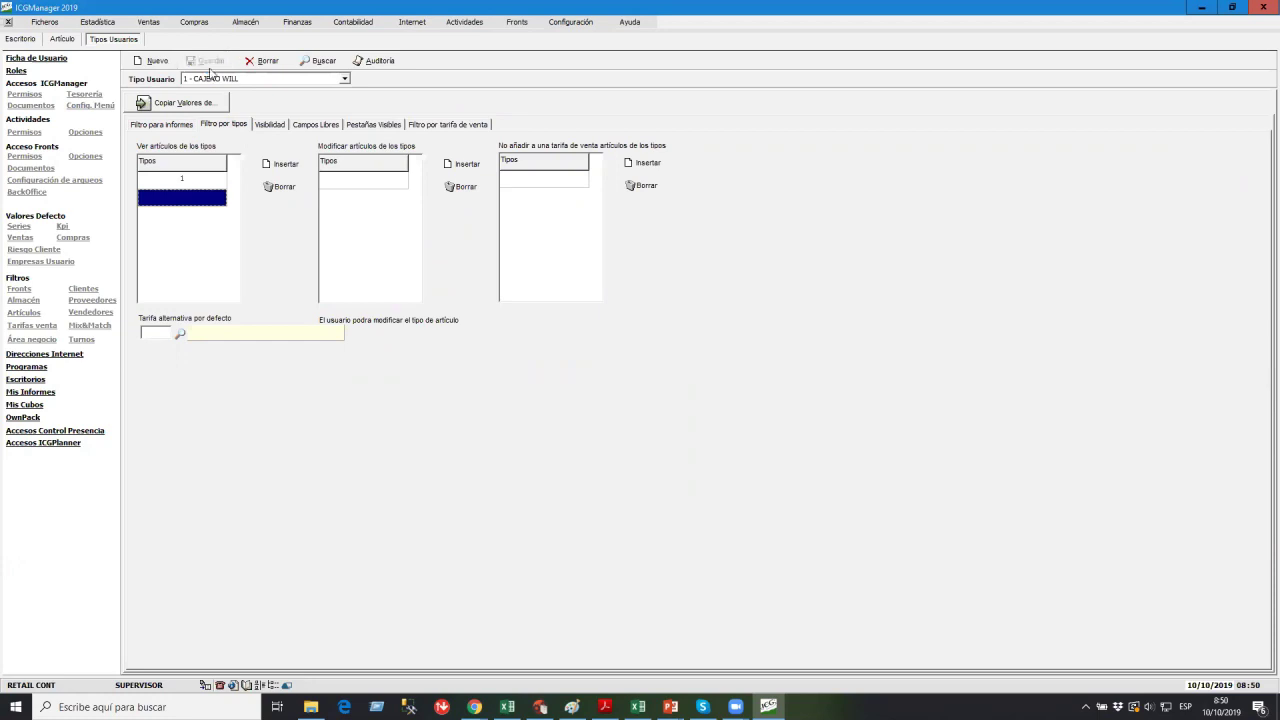
left_click(8, 22)
left_click(8, 22)
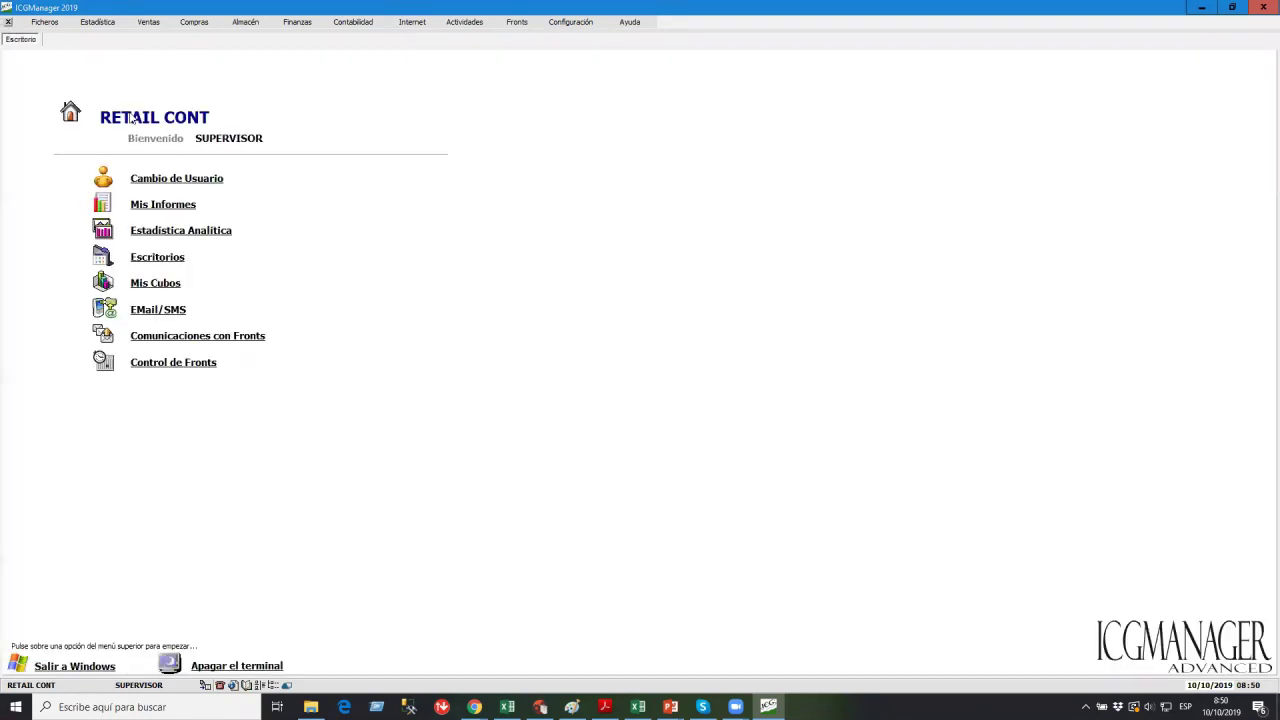
Log in as the cashier user with the cashier's password.
left_click(168, 174)
type("**")
key("Return")
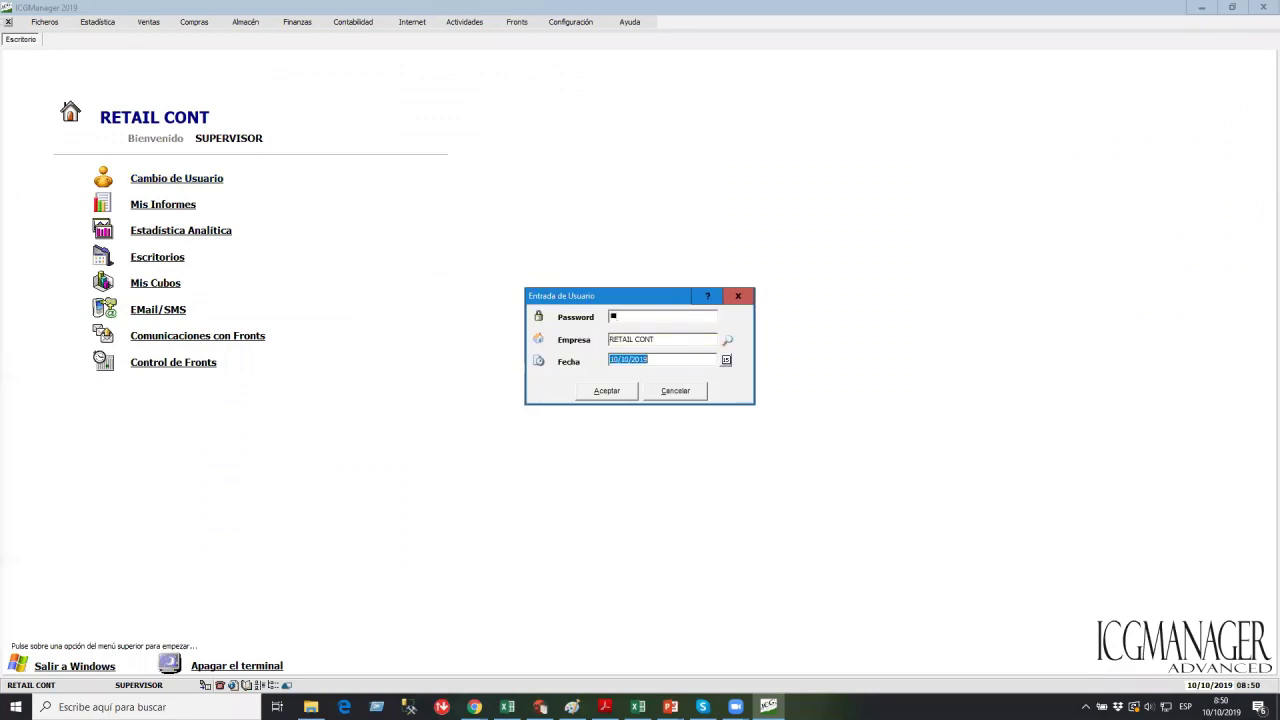
key("Return")
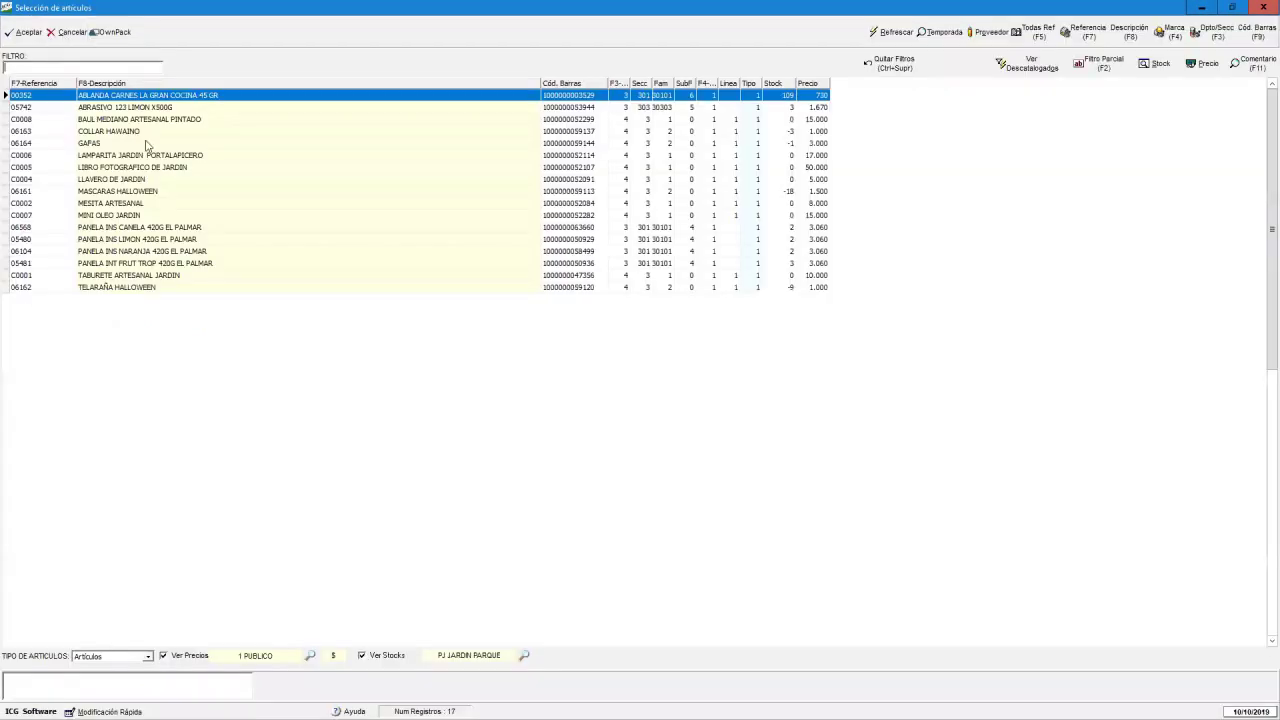
Open type 1 article C0006 LAMPARITA JARDIN PORTALAPICERO, view its costs and additional data, then close it.
left_click(125, 155)
double_click(125, 156)
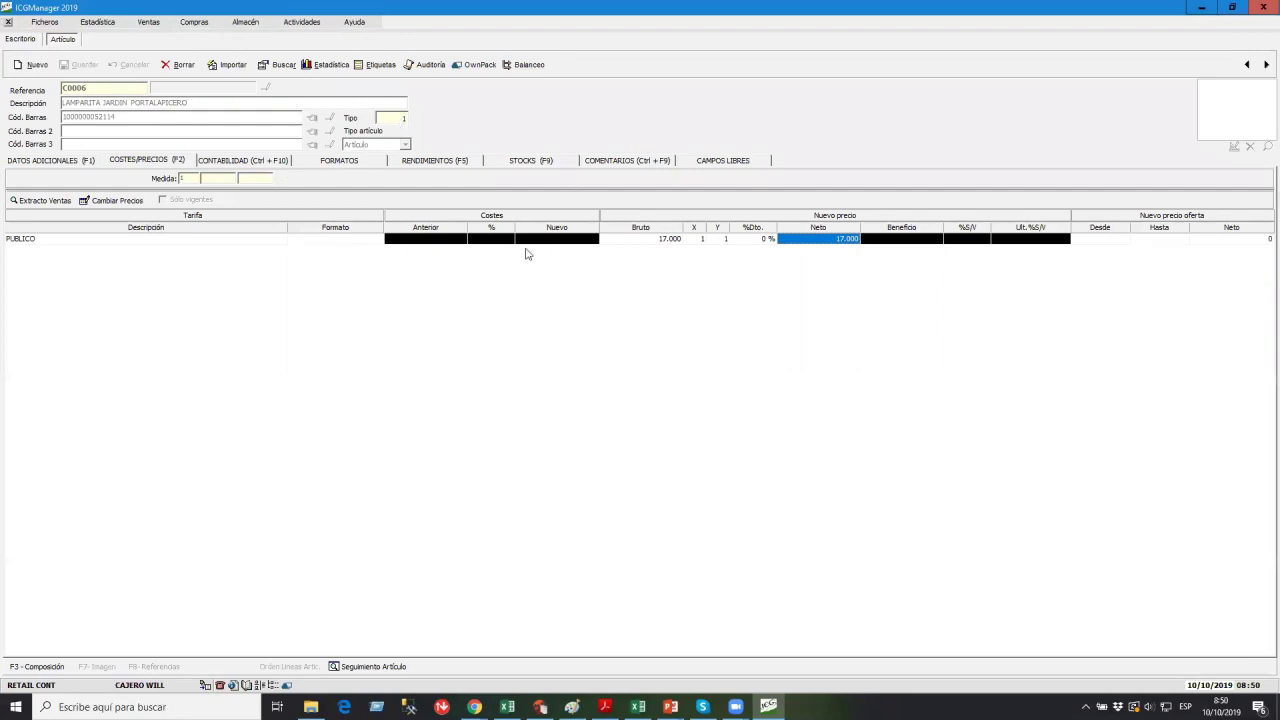
left_click(527, 241)
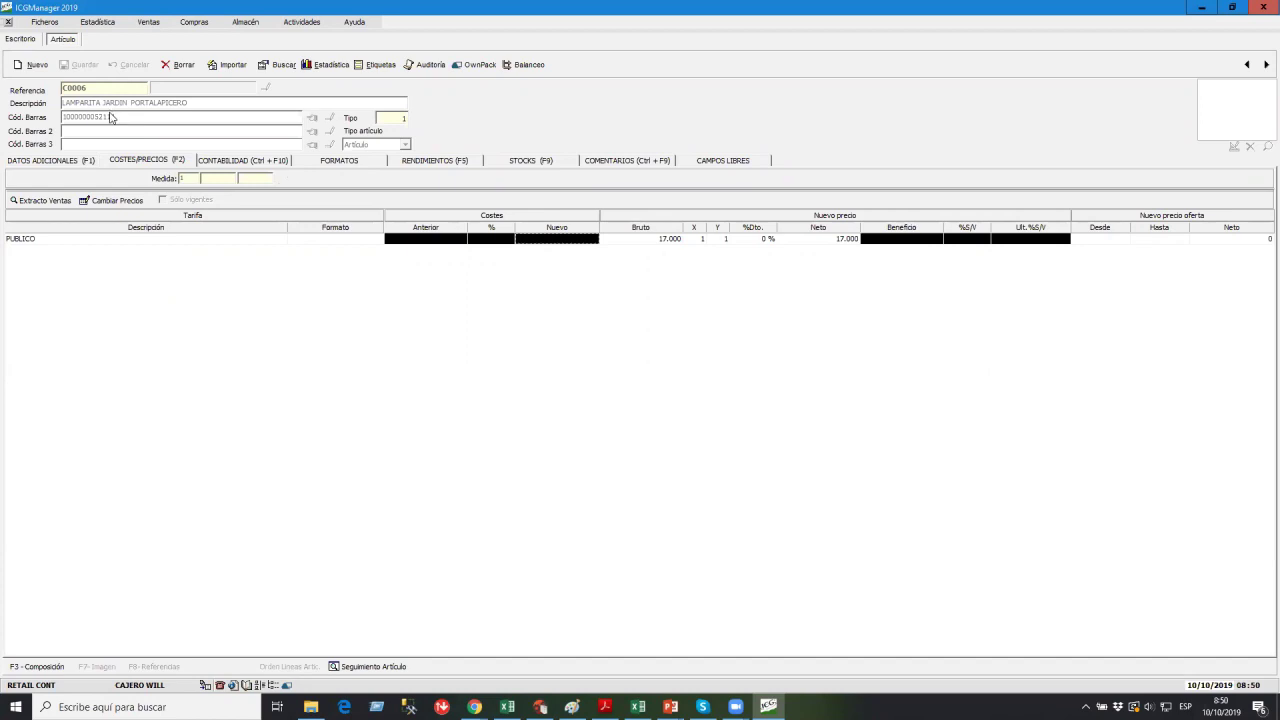
left_click(45, 161)
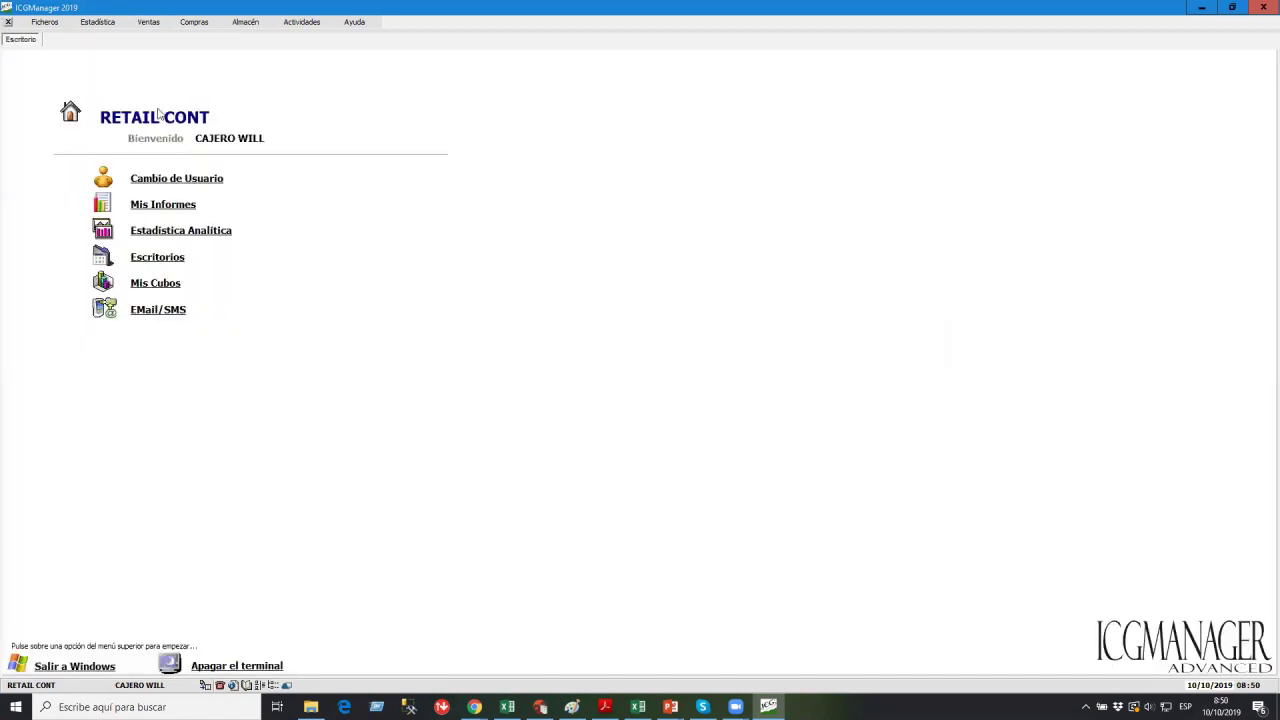
left_click(8, 21)
left_click(176, 175)
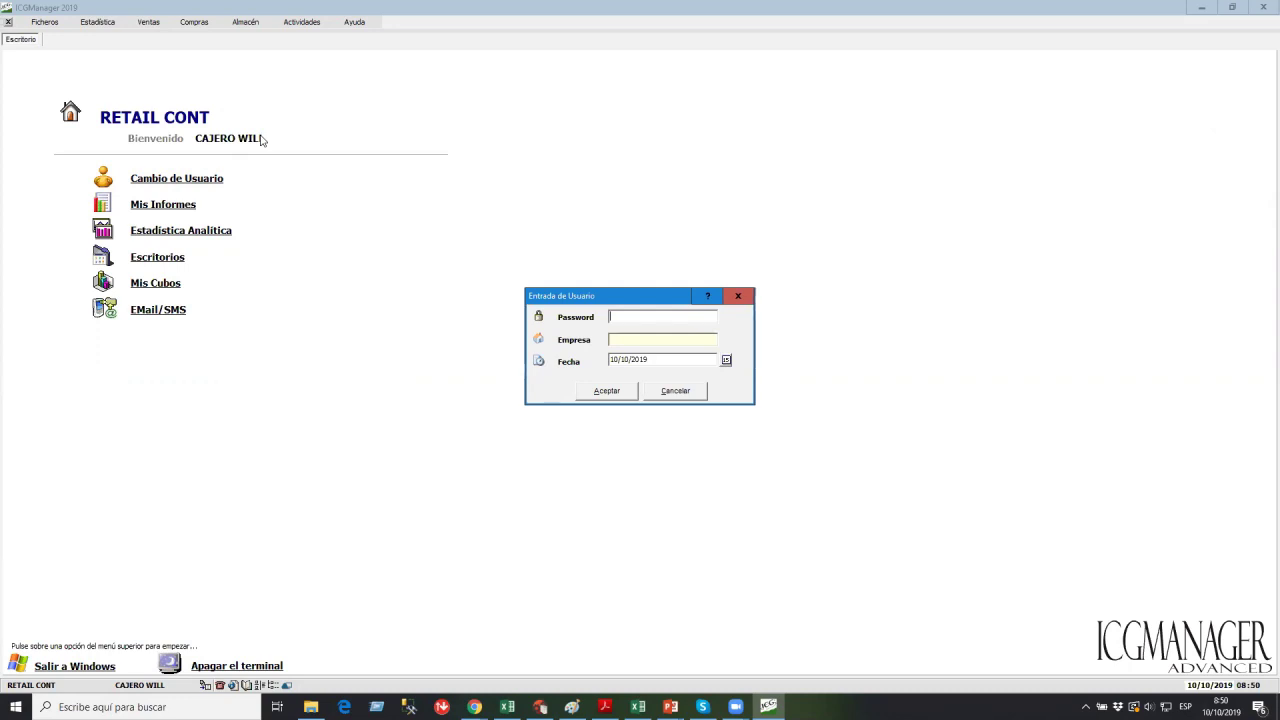
Log back in as SUPERVISOR and open Configuración > Usuarios (Tipos Usuarios).
key("Tab")
key("Return")
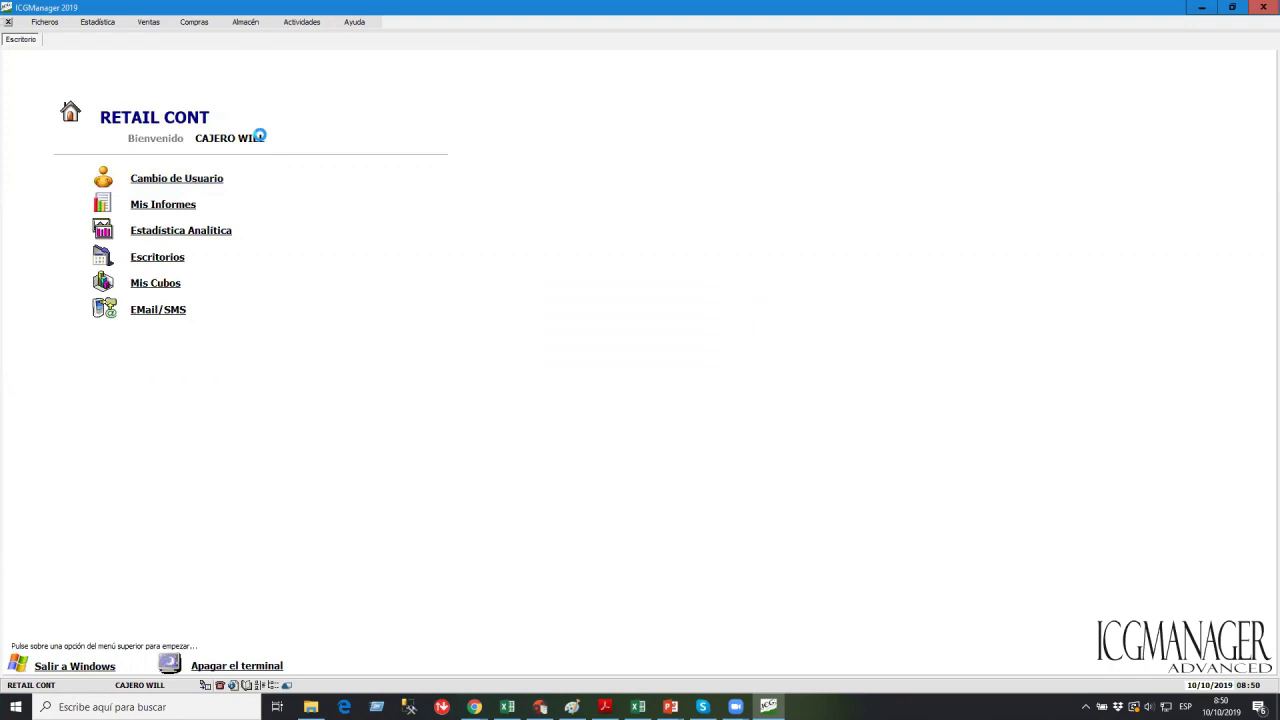
left_click(570, 22)
left_click(580, 84)
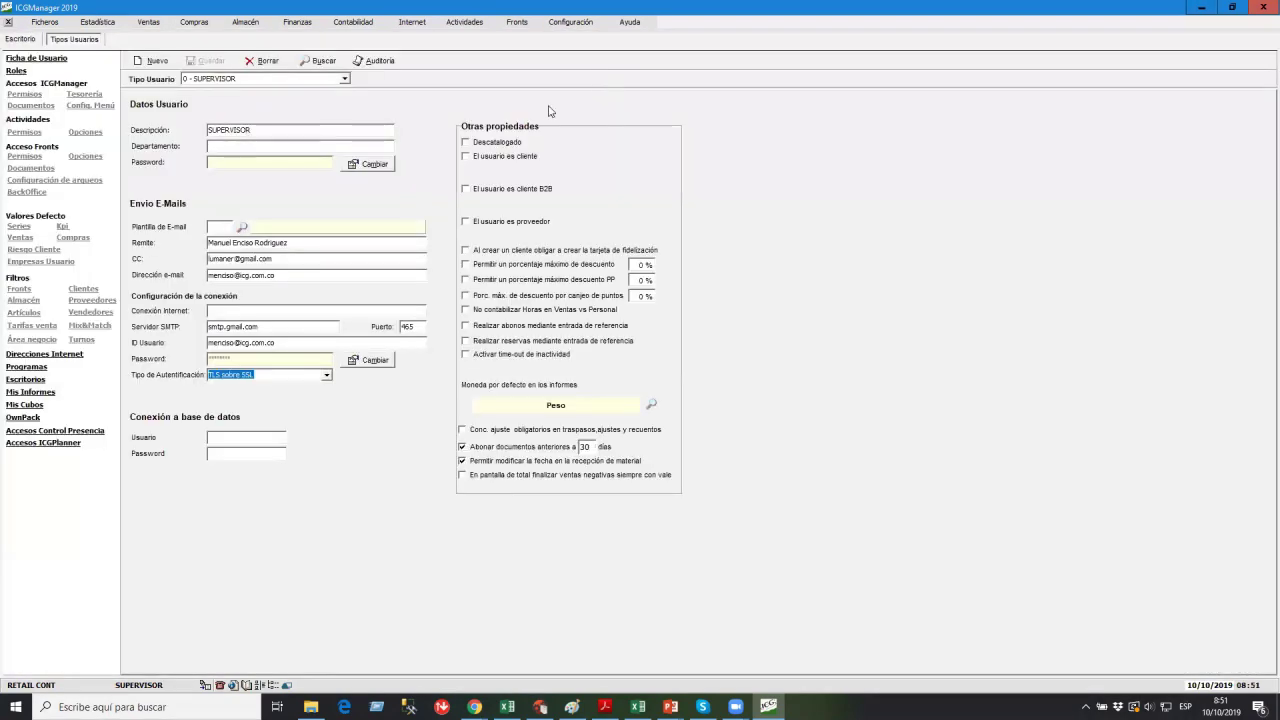
Select the cashier user type and browse its article filters, ending on Pestañas Visibles.
left_click(209, 78)
left_click(215, 88)
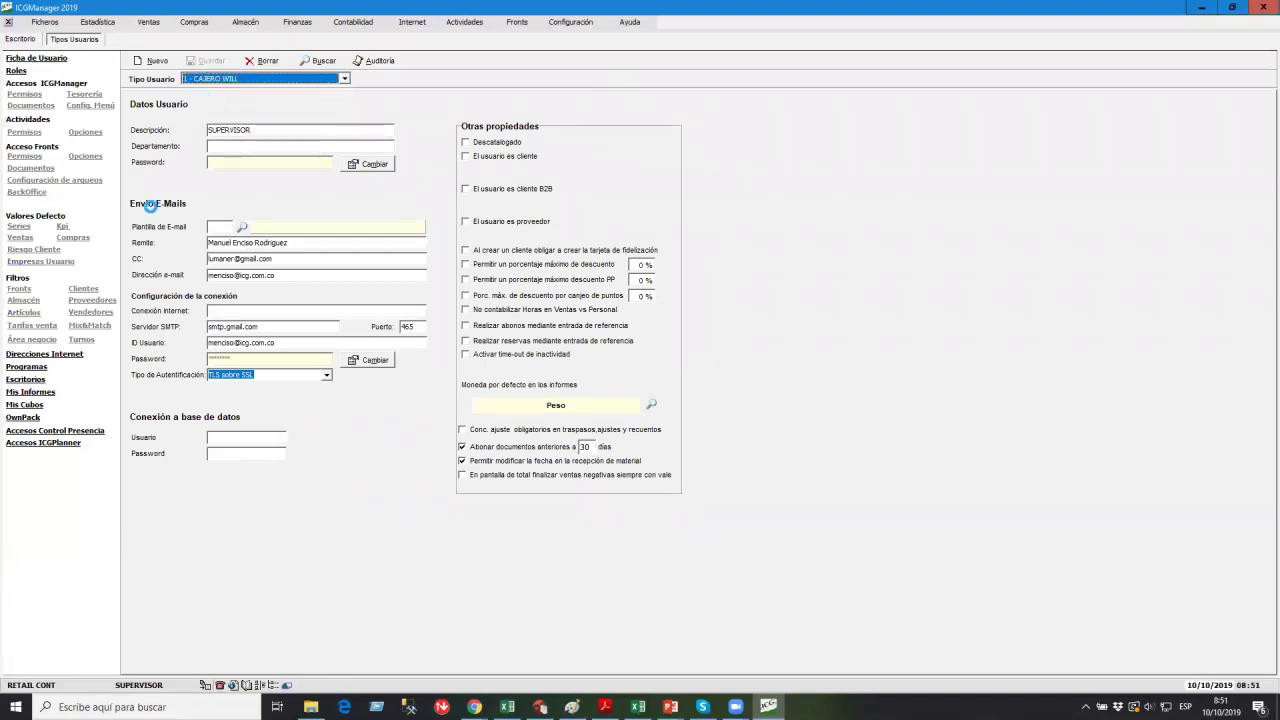
left_click(24, 312)
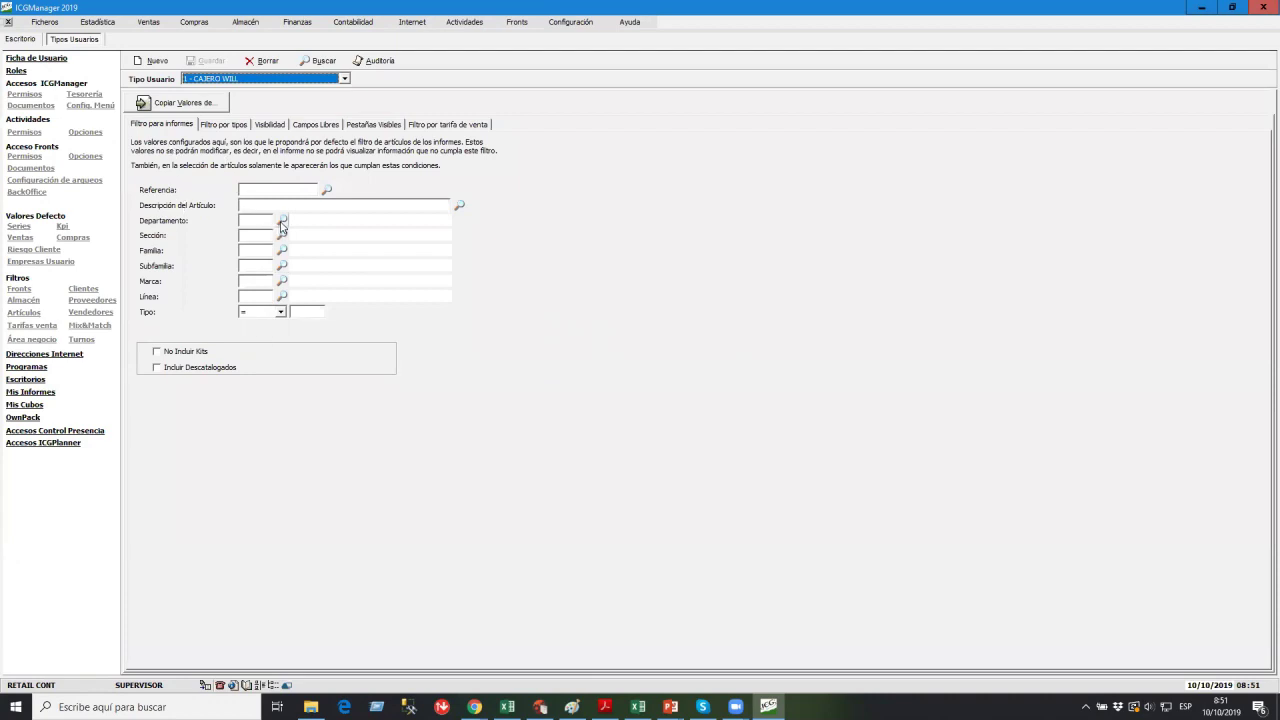
left_click(280, 312)
left_click(258, 322)
left_click(299, 311)
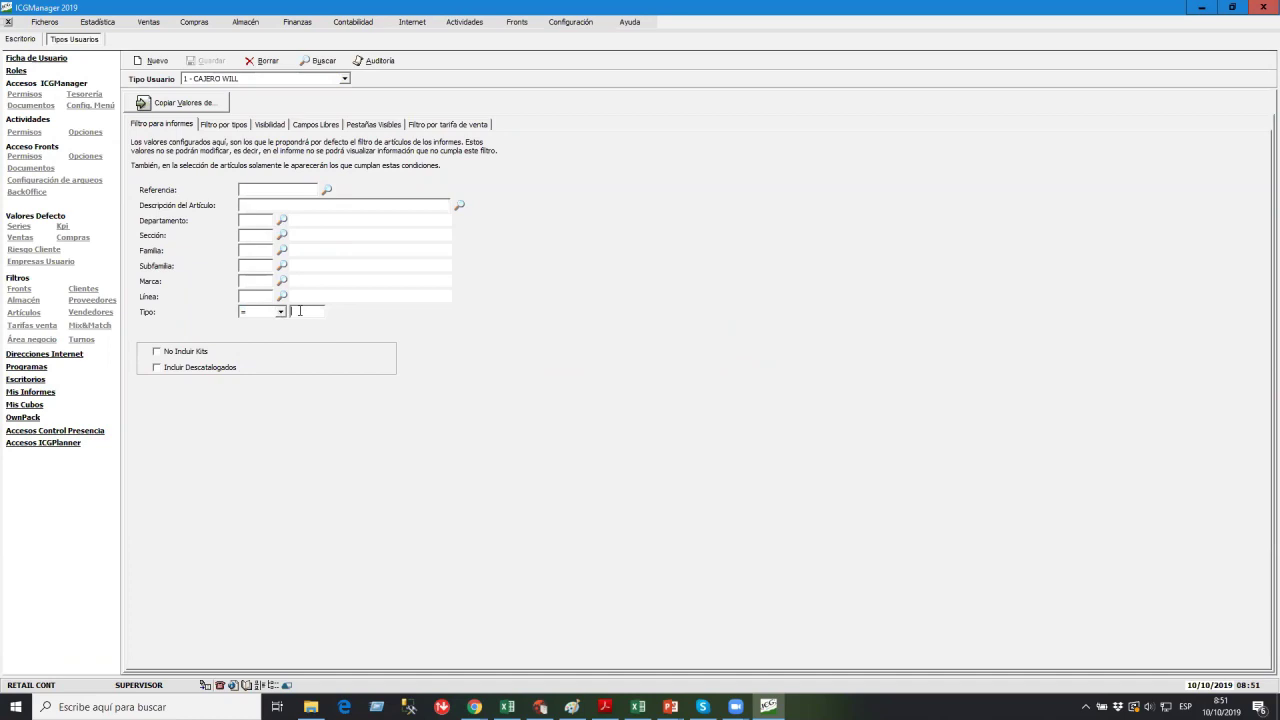
left_click(231, 126)
left_click(364, 182)
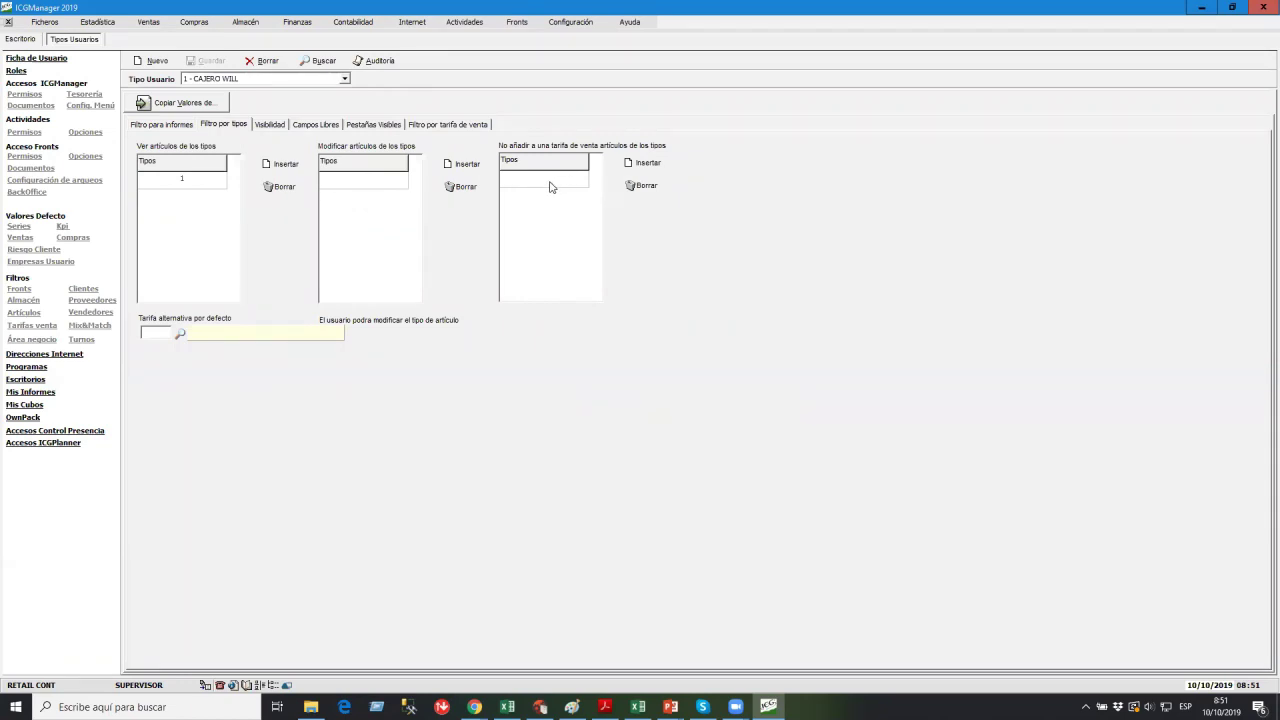
left_click(265, 126)
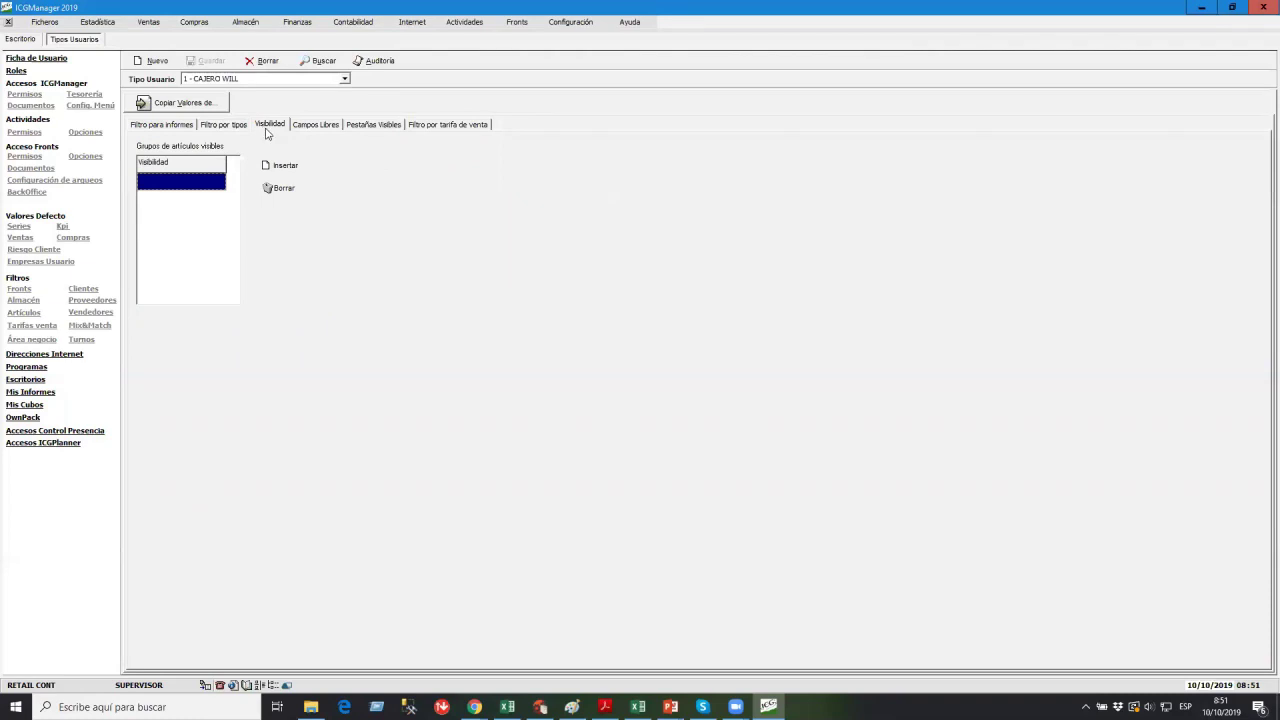
left_click(310, 126)
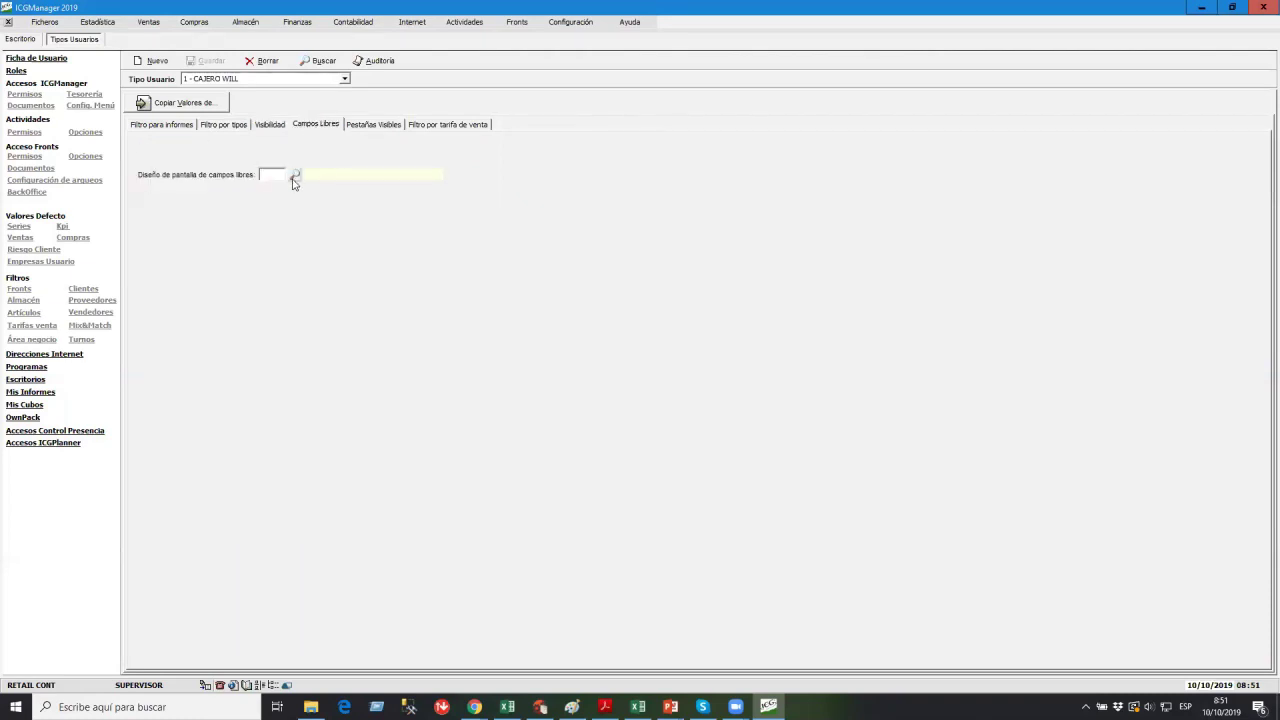
left_click(368, 127)
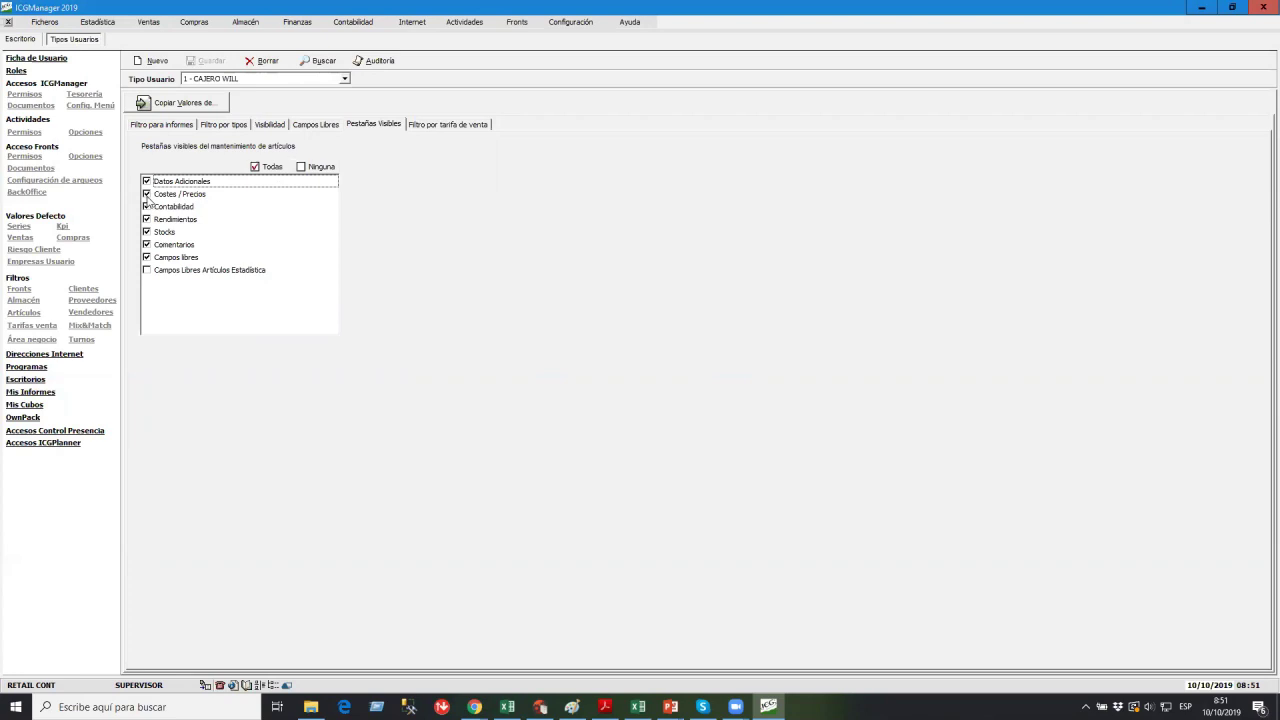
Uncheck the Costes / Precios and Rendimientos tabs, save, and close Tipos Usuarios.
left_click(147, 194)
left_click(206, 60)
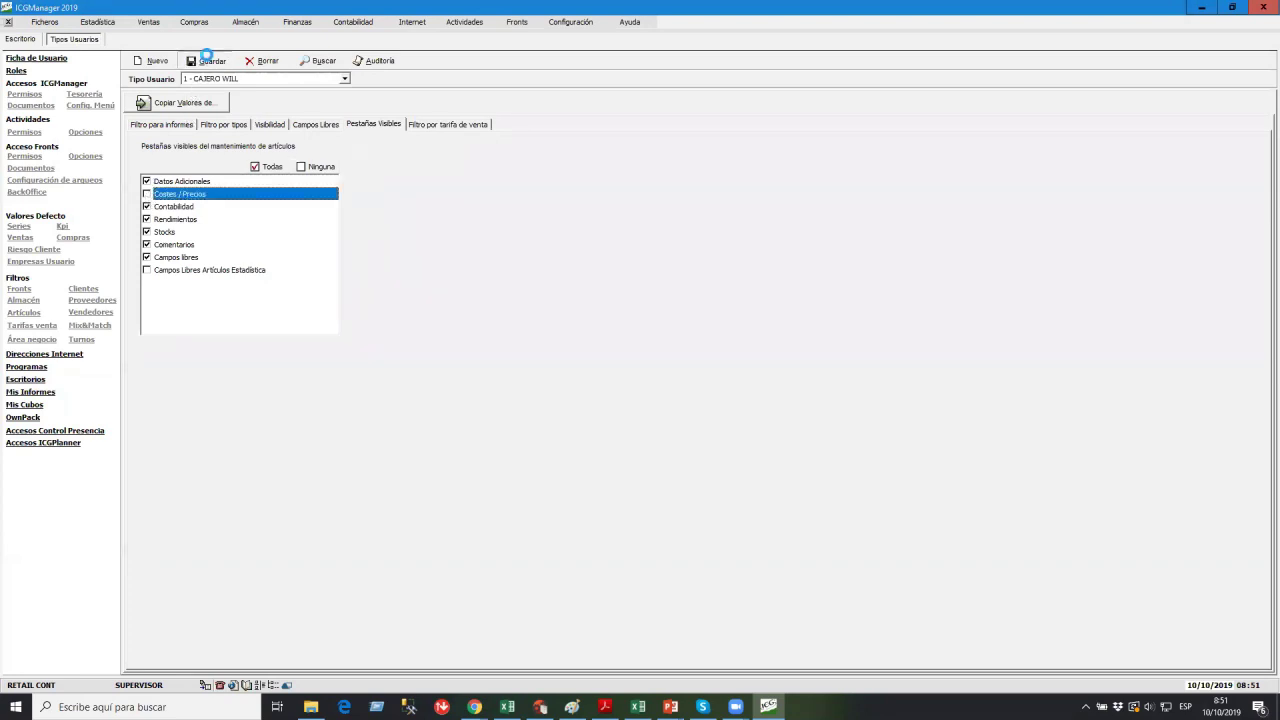
left_click(147, 219)
left_click(206, 60)
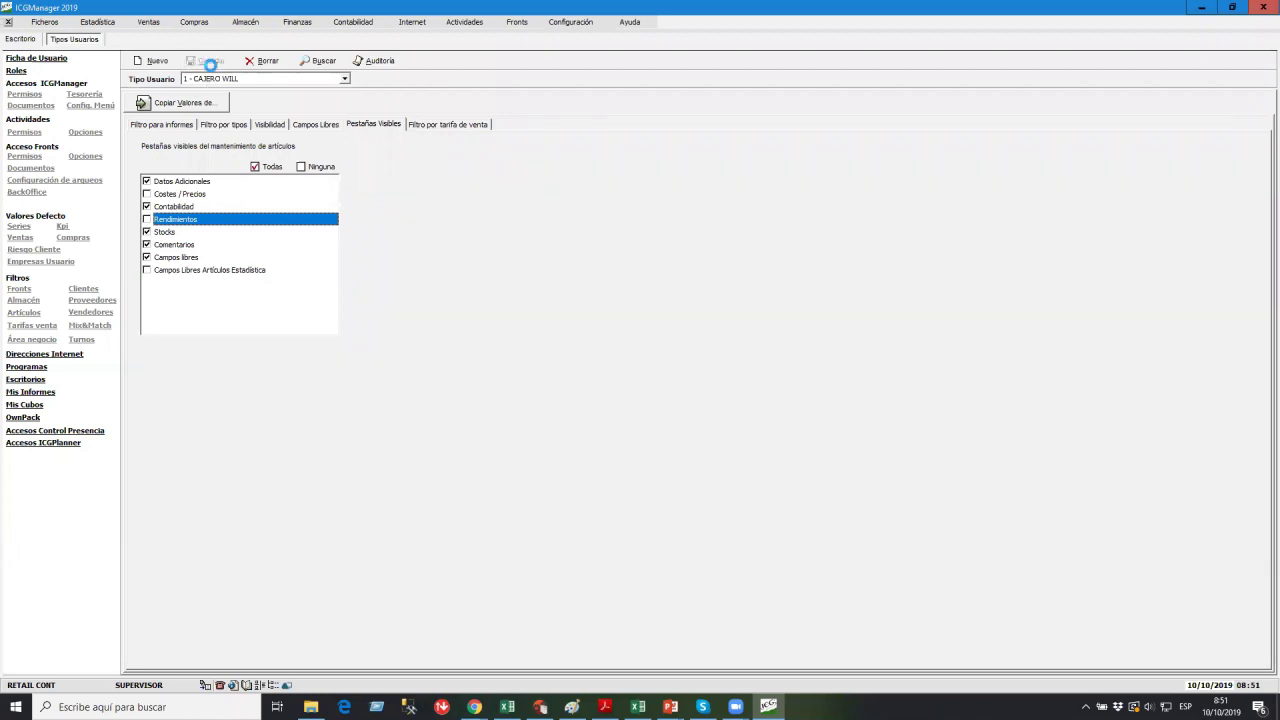
left_click(8, 22)
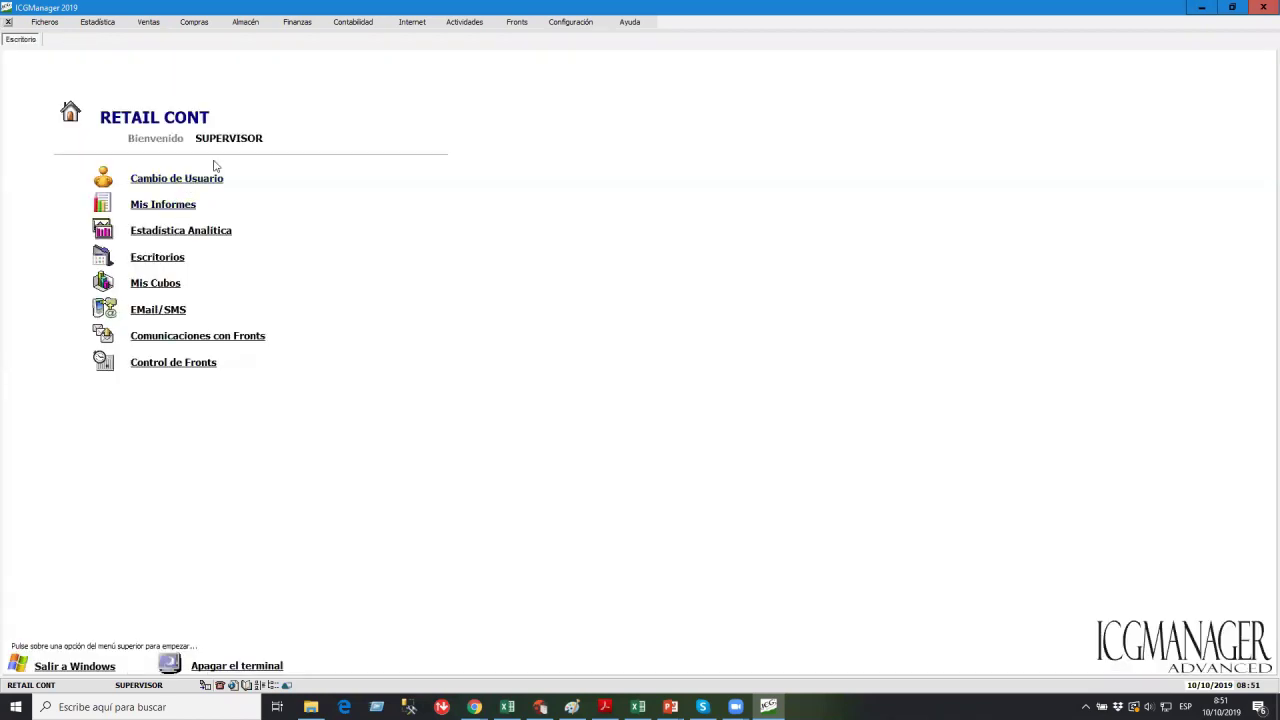
Log in as the cashier and open the MESITA ARTESANAL article record from Ficheros > Artículos.
left_click(200, 178)
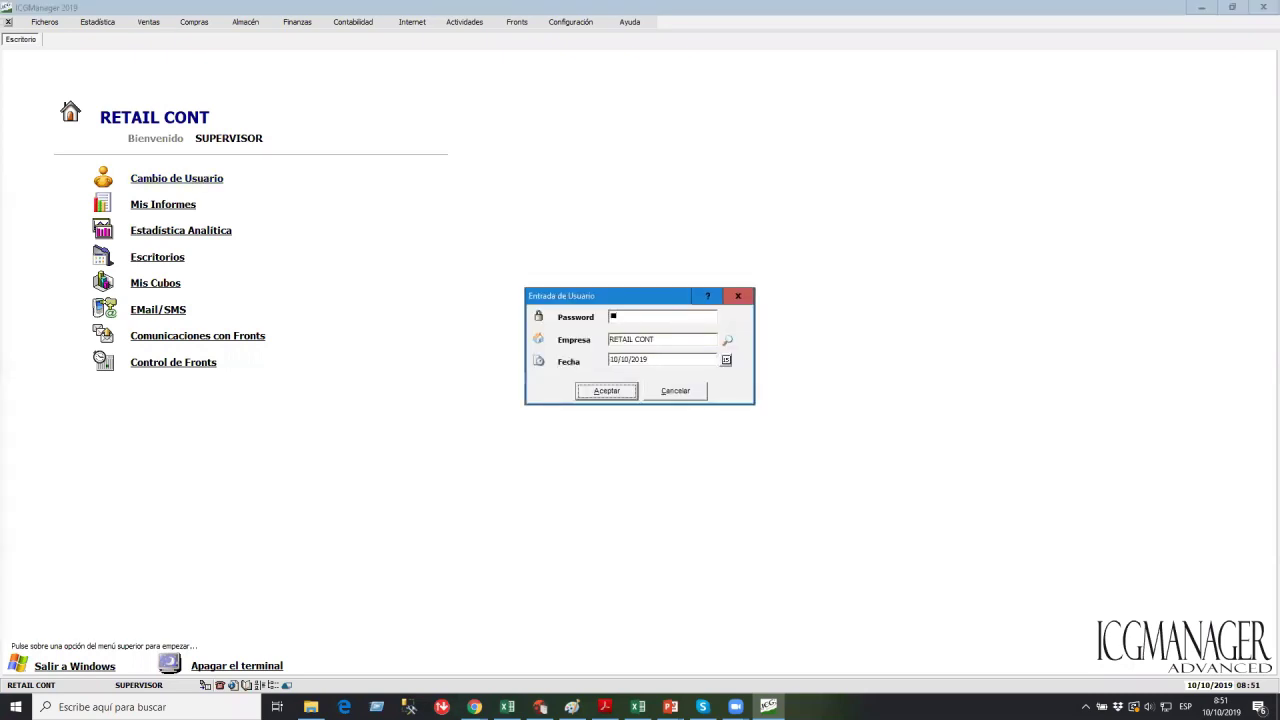
key("Return")
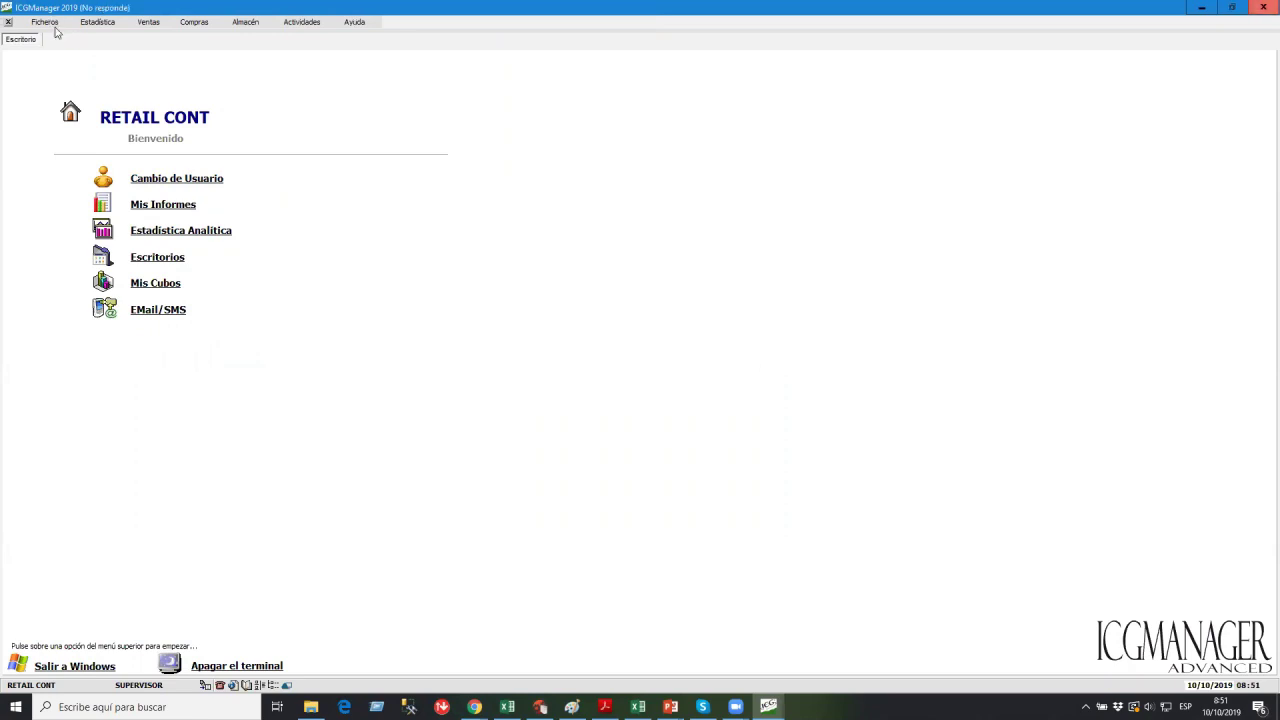
left_click(45, 22)
left_click(338, 189)
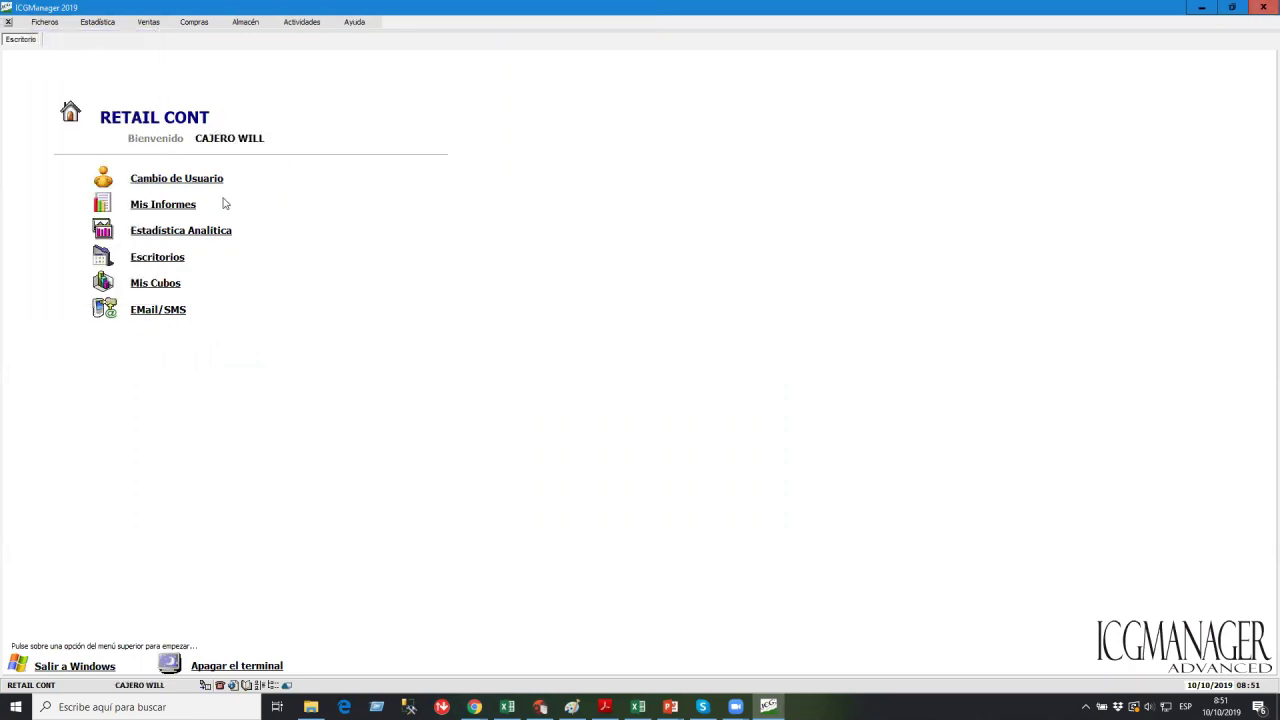
left_click(183, 155)
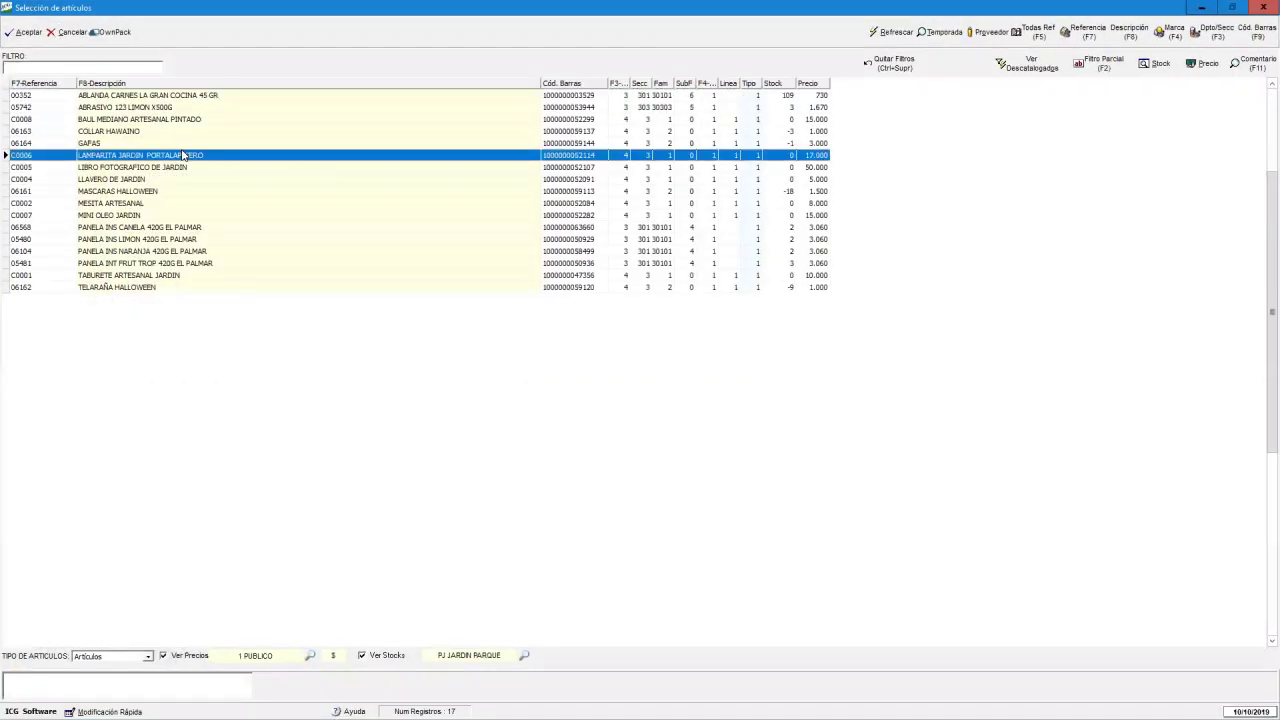
double_click(169, 203)
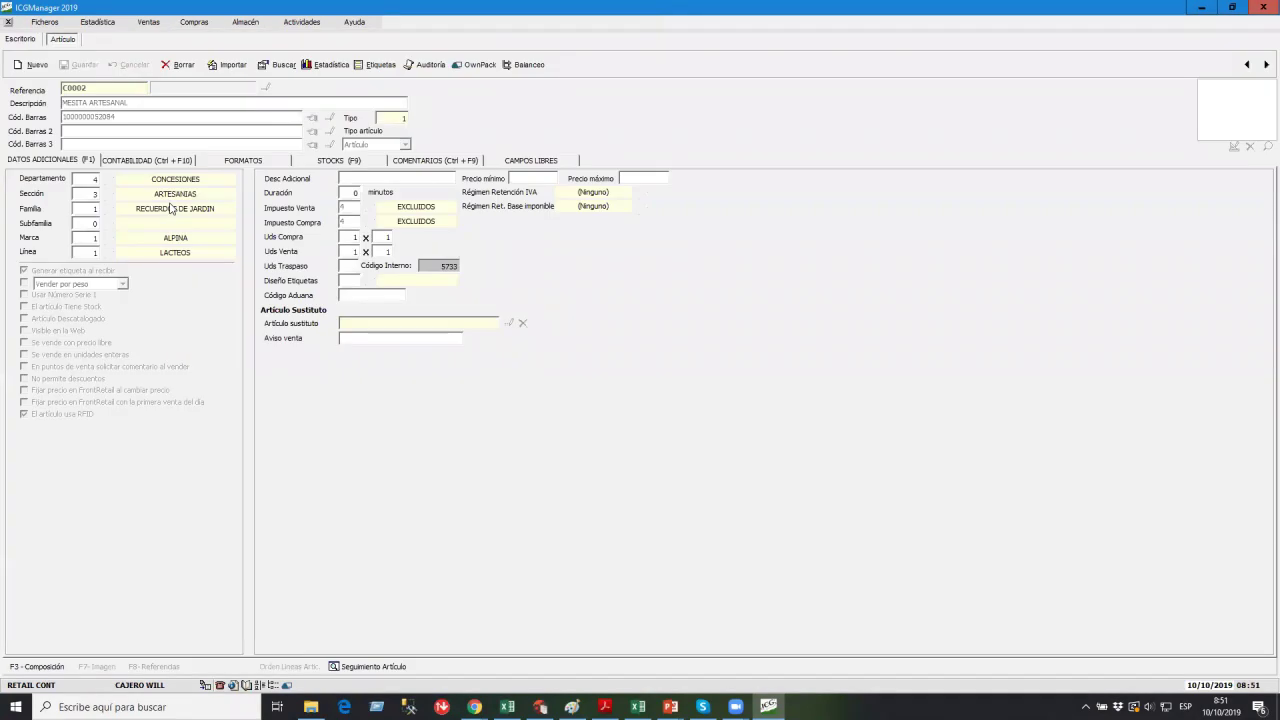
Browse the article's Formatos, Contabilidad and Datos Adicionales tabs, then close the record.
left_click(182, 162)
left_click(241, 163)
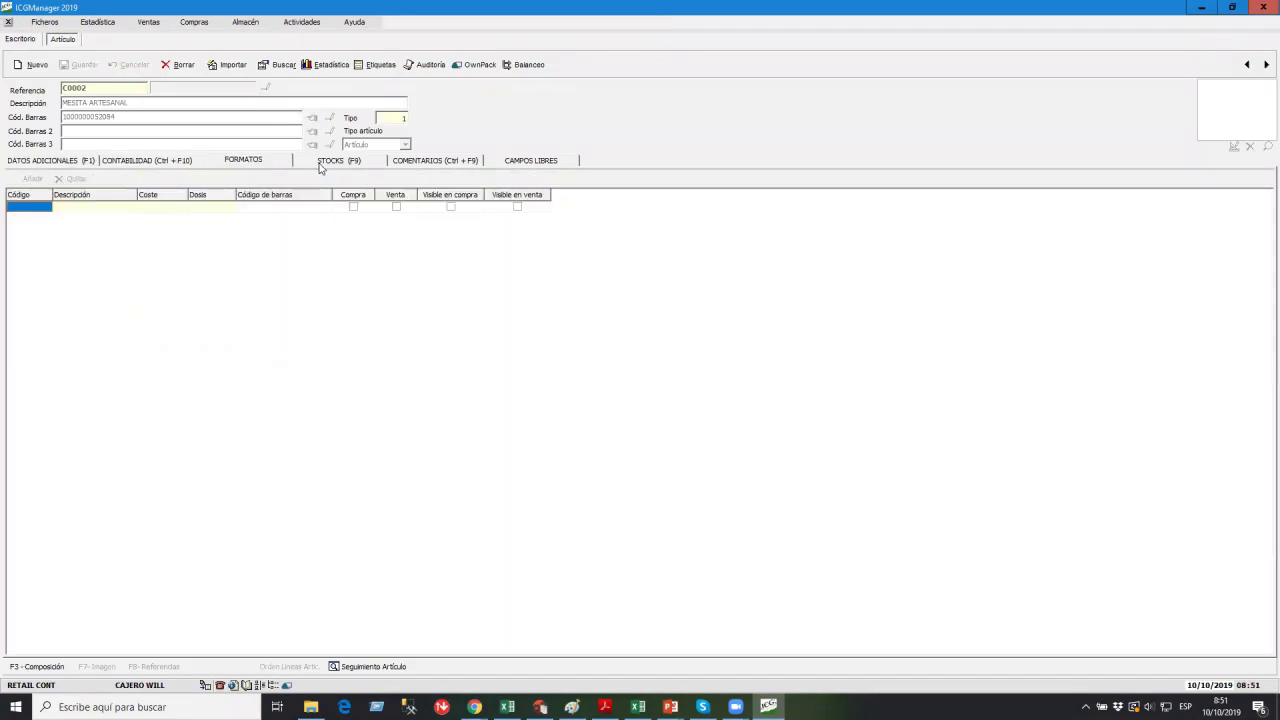
left_click(172, 163)
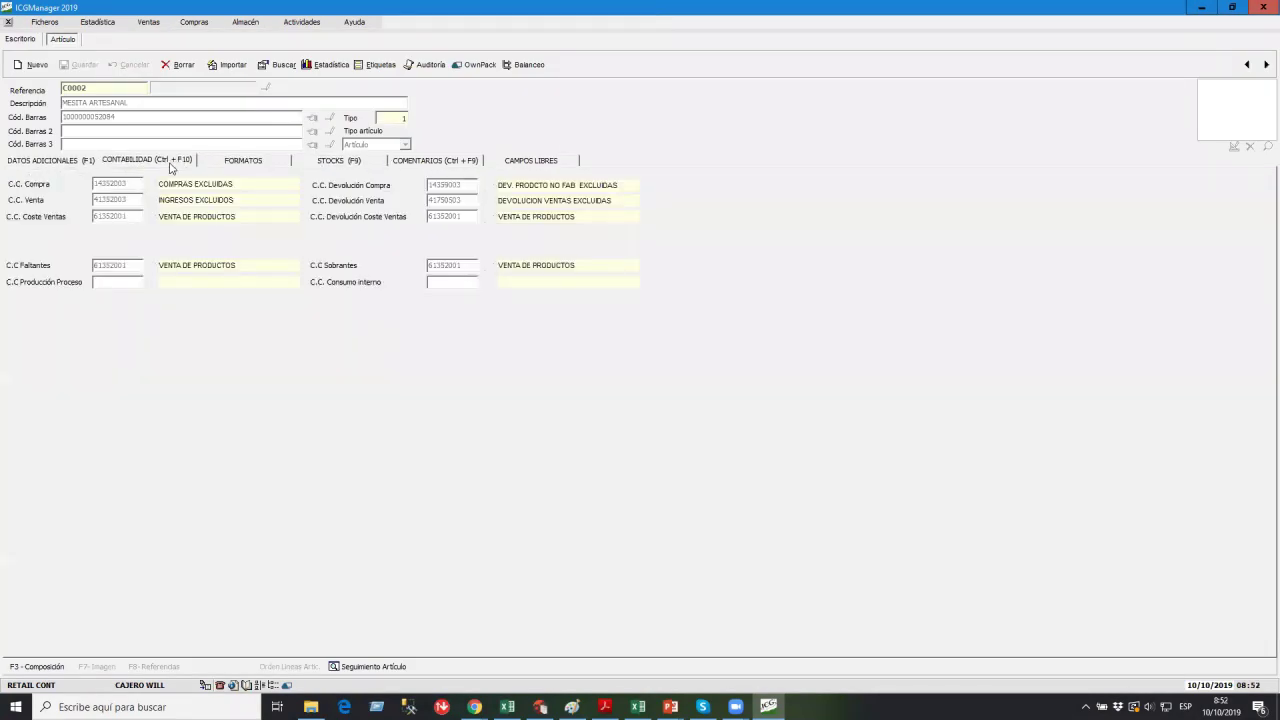
left_click(84, 160)
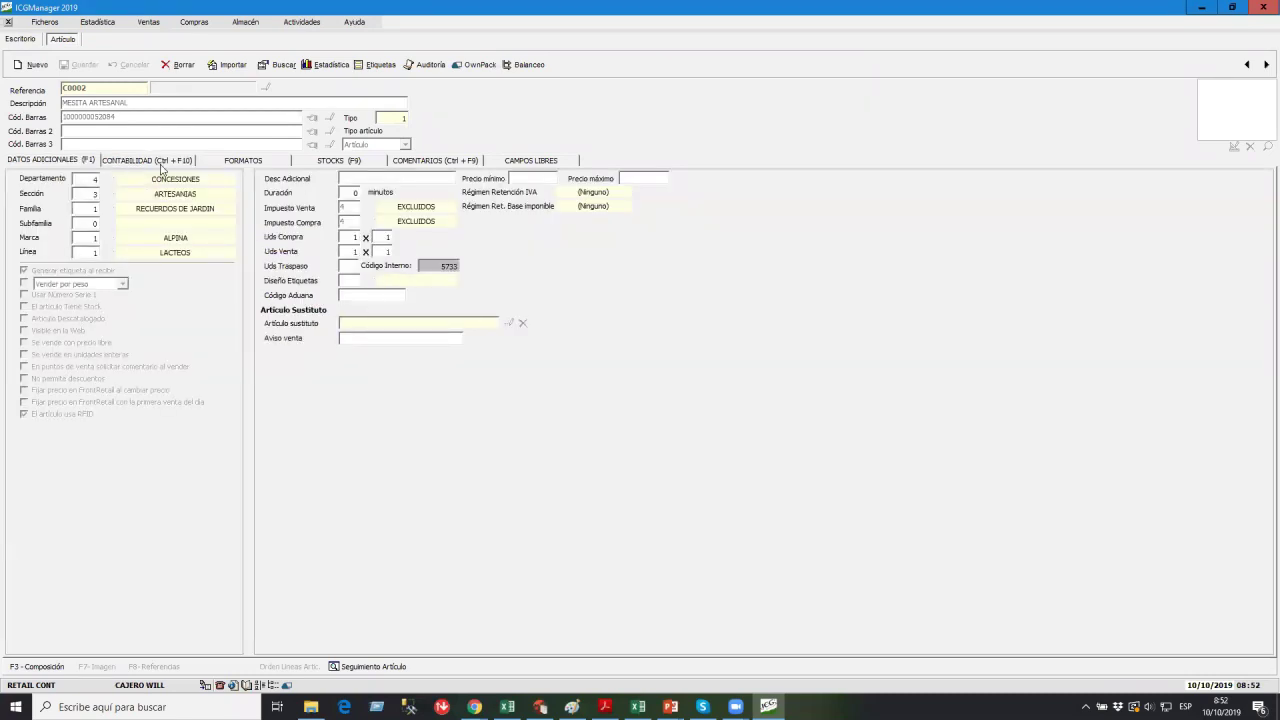
left_click(9, 22)
Start a Cambio de Usuario and confirm the new login.
left_click(184, 178)
key("Tab")
key("Tab")
key("Return")
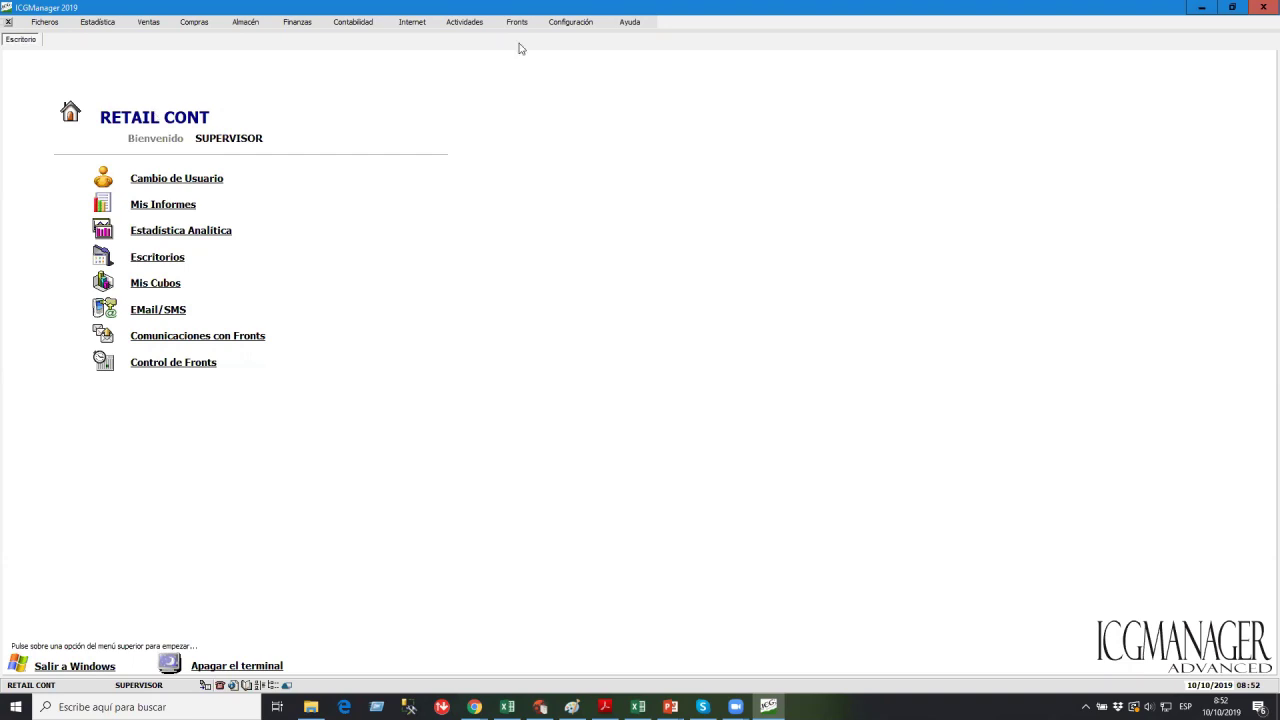
Open the Configuración menu as SUPERVISOR.
left_click(574, 25)
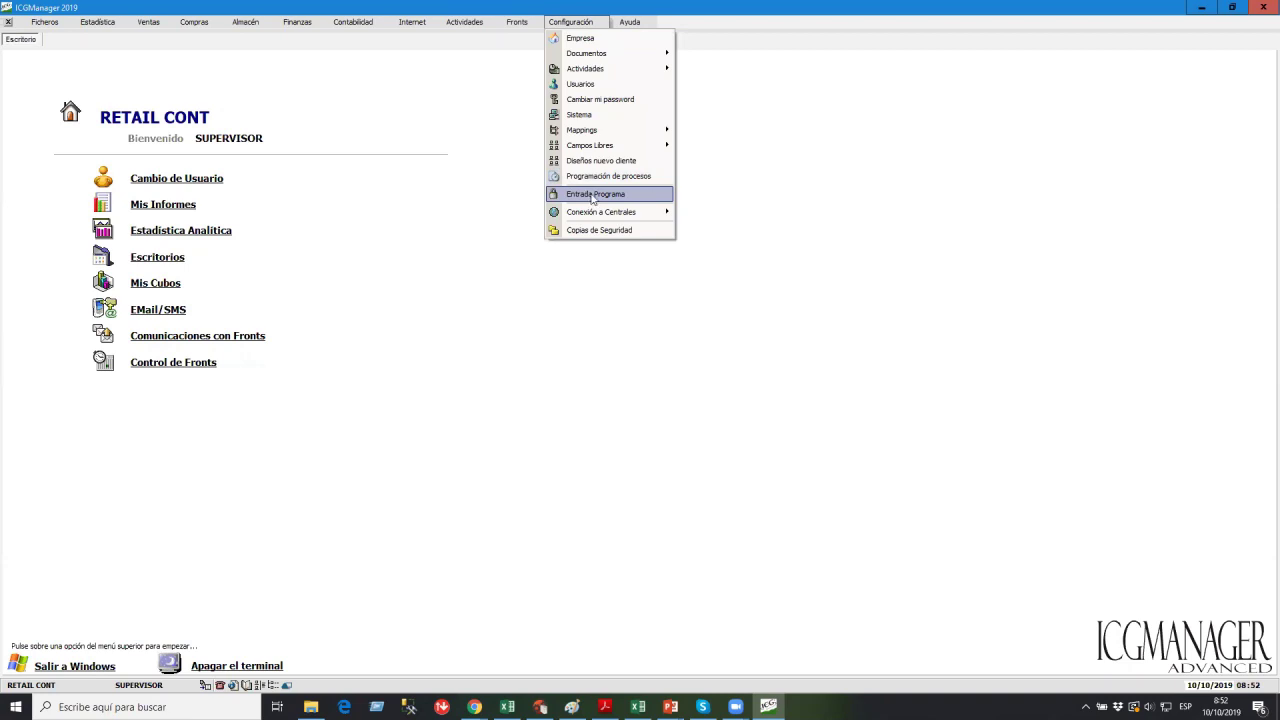
In Entrada Programa, enable complex passwords and protected entry, set expiry to 15 days, and close.
left_click(593, 196)
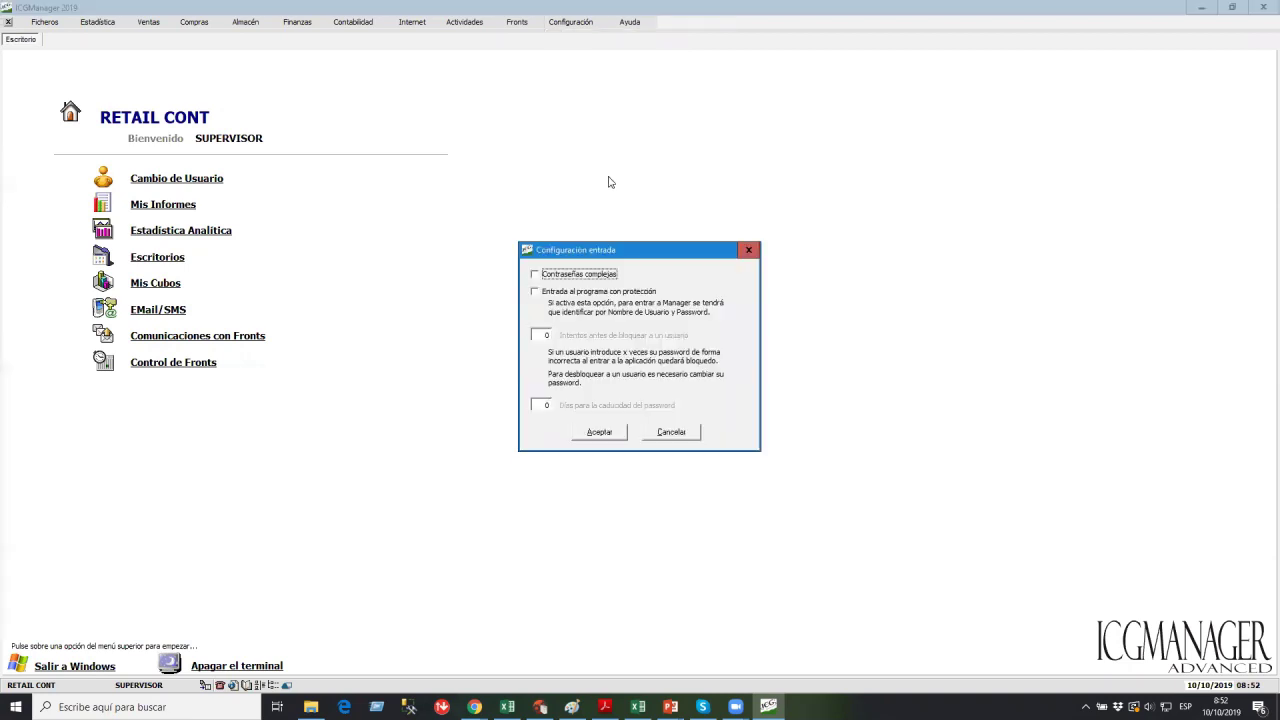
left_click(579, 277)
left_click(537, 293)
left_click(544, 405)
type("10")
key("BackSpace")
key("BackSpace")
type("15")
key("Tab")
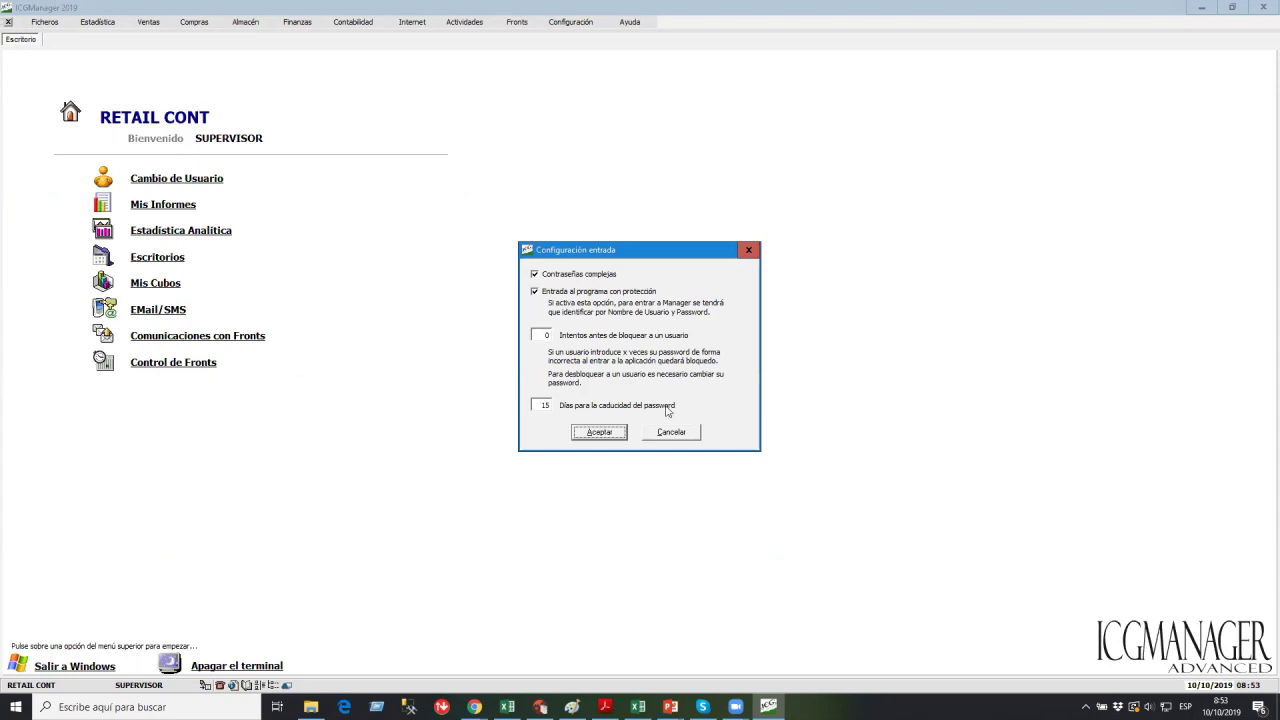
left_click(668, 437)
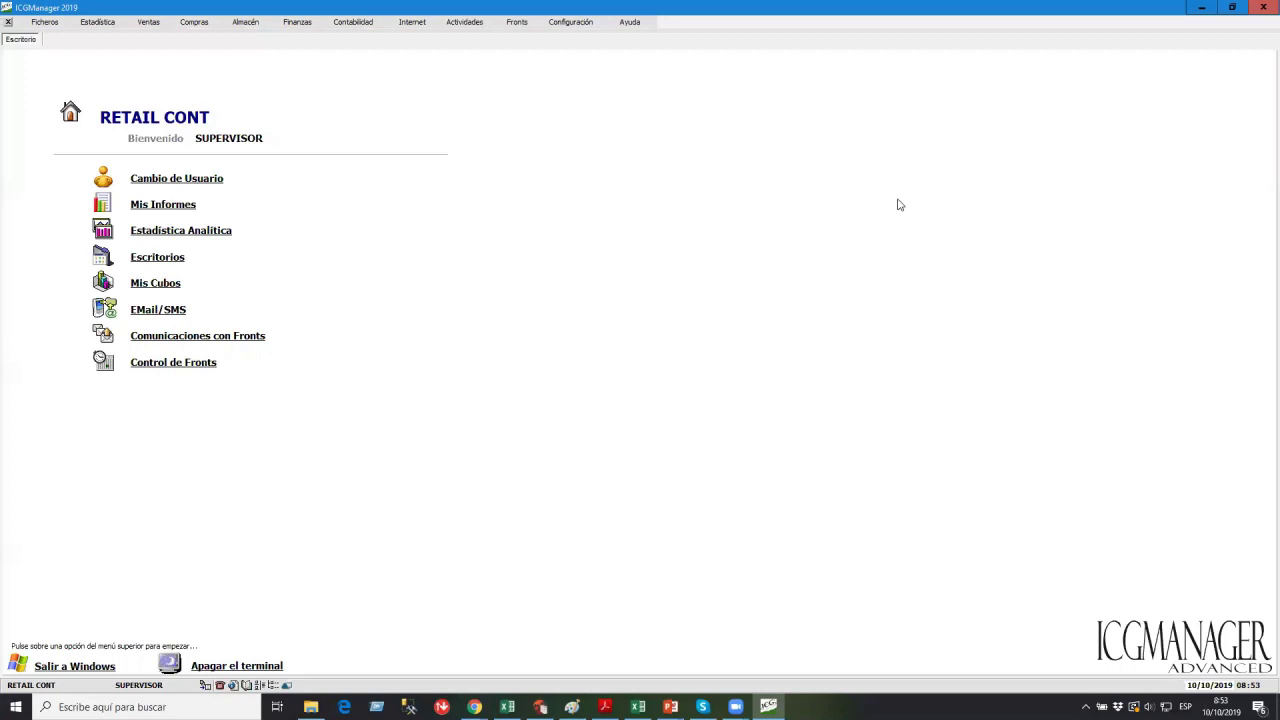
Open Configuración > Usuarios and select the cashier user type.
left_click(570, 21)
left_click(612, 72)
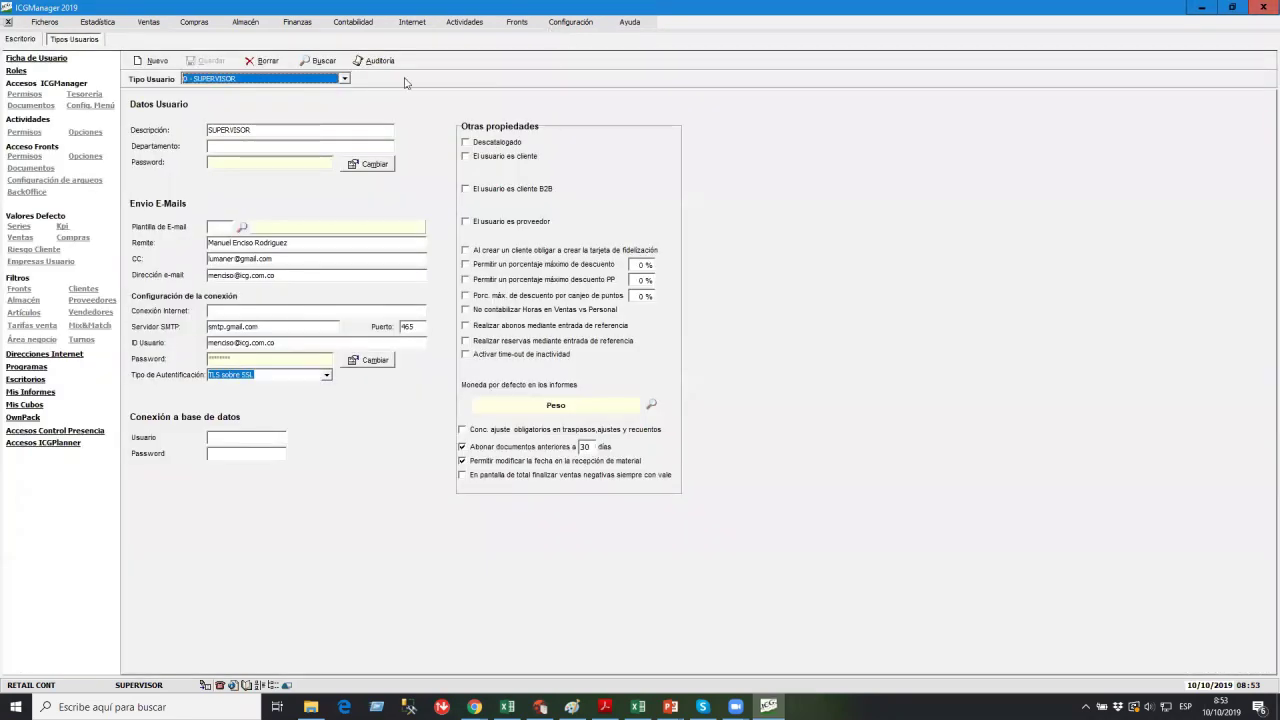
left_click(294, 79)
left_click(250, 90)
Review the cashier's Área negocio, Mix&Match, Escritorios and Mis Informes, ending on Direcciones Internet.
left_click(36, 340)
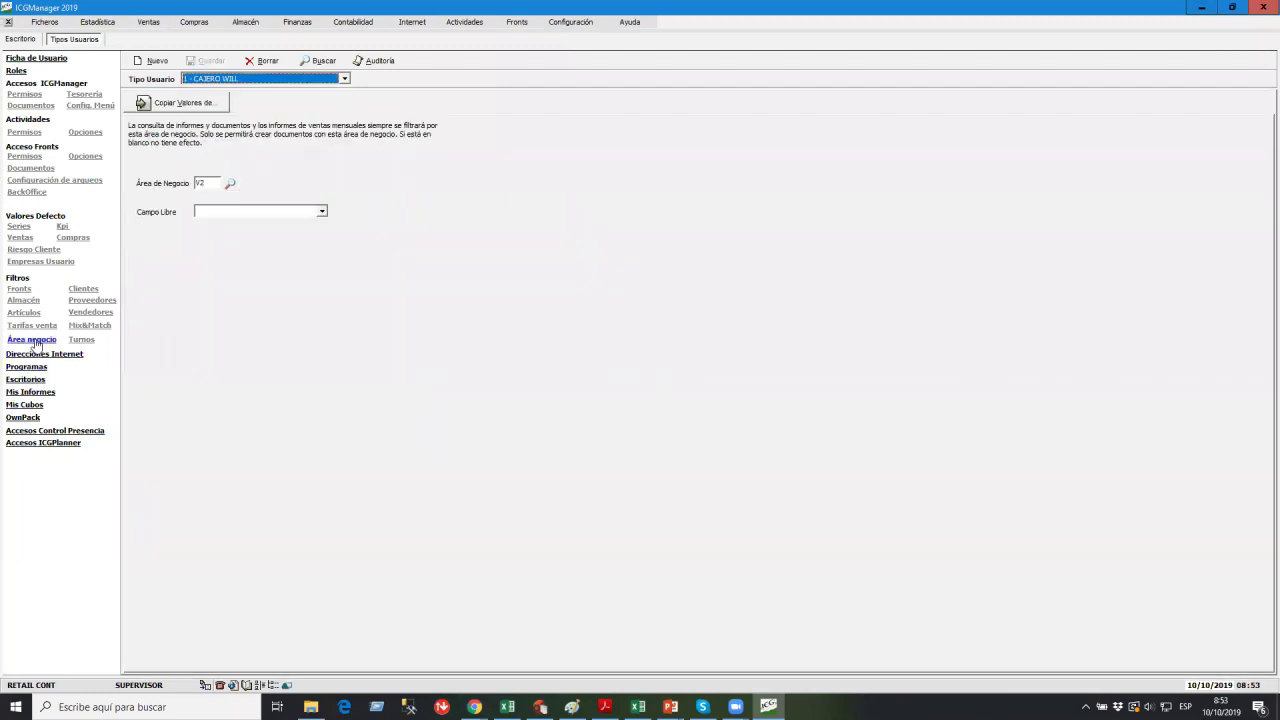
left_click(90, 312)
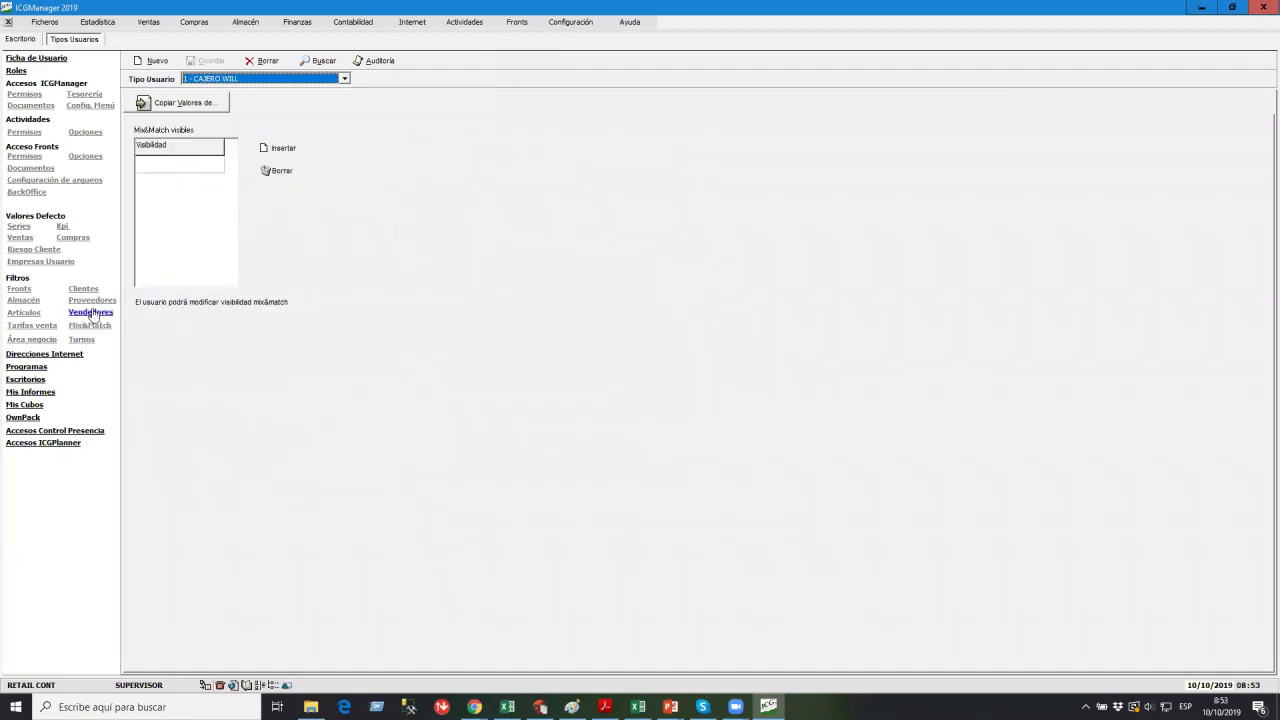
left_click(30, 381)
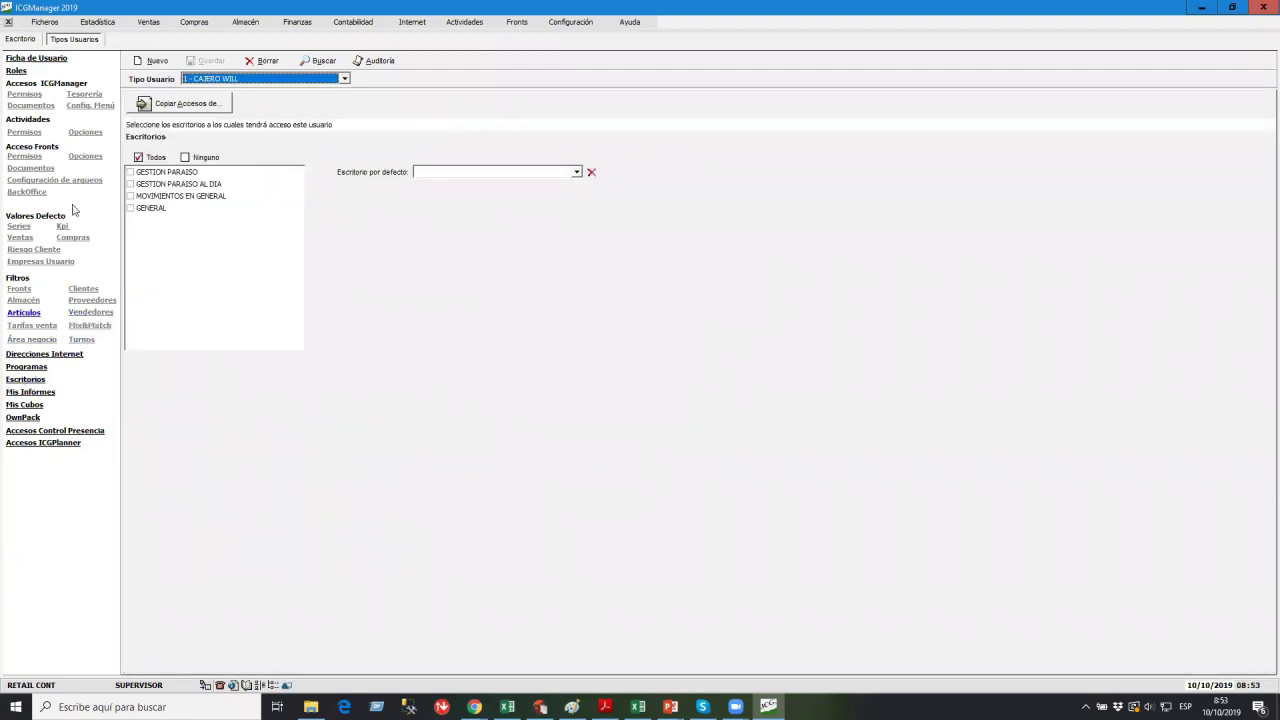
left_click(40, 394)
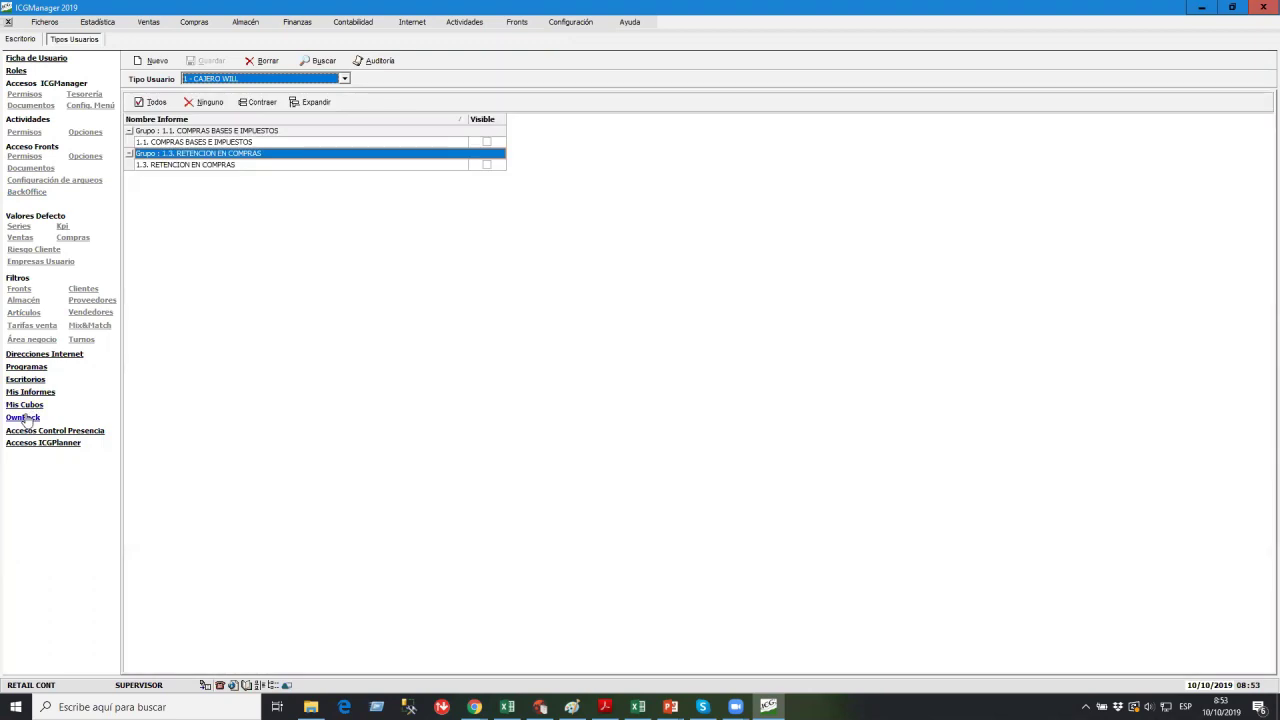
left_click(38, 355)
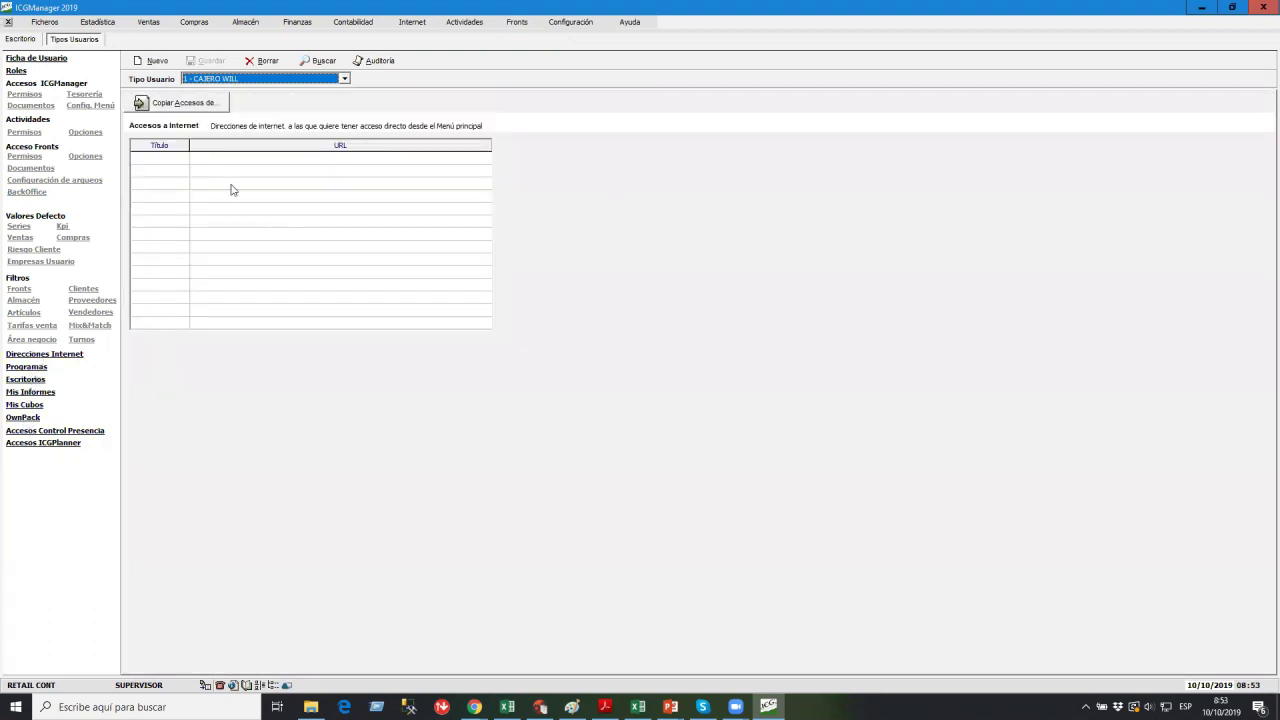
left_click(169, 160)
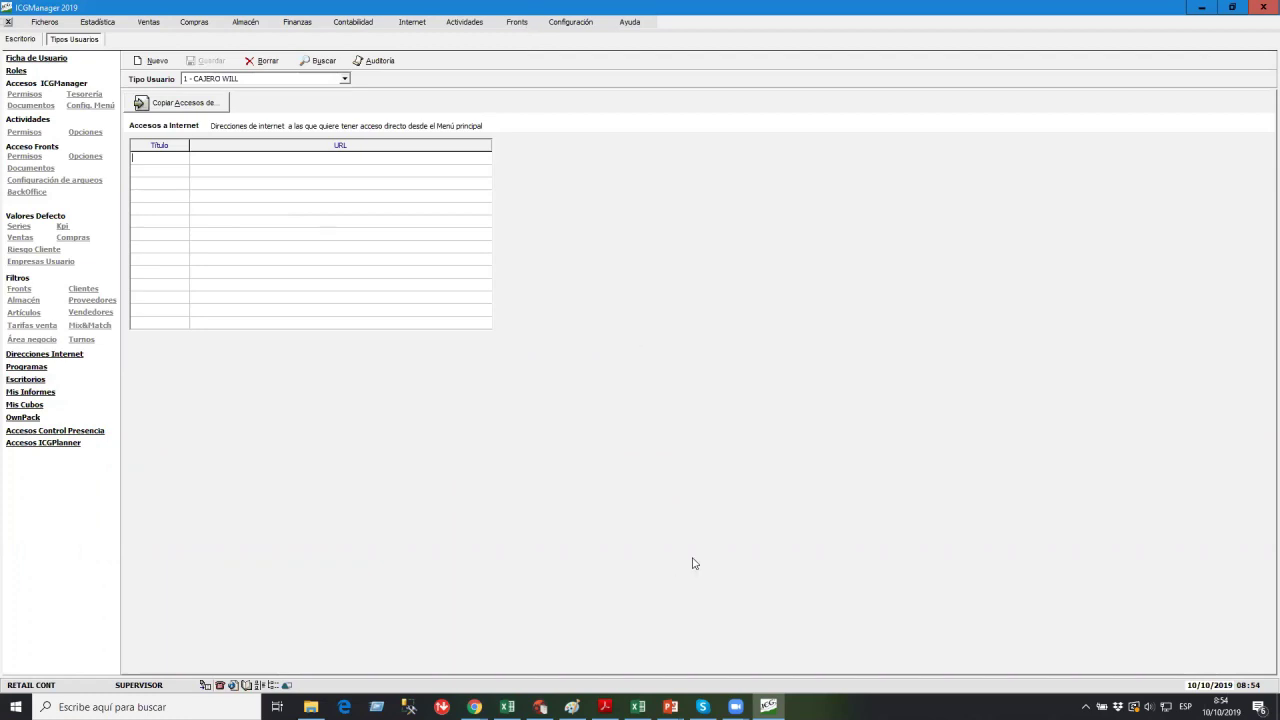
left_click(736, 706)
Dismiss the Zoom windows and bring ICGManager back in front with Configuración open.
left_click(694, 652)
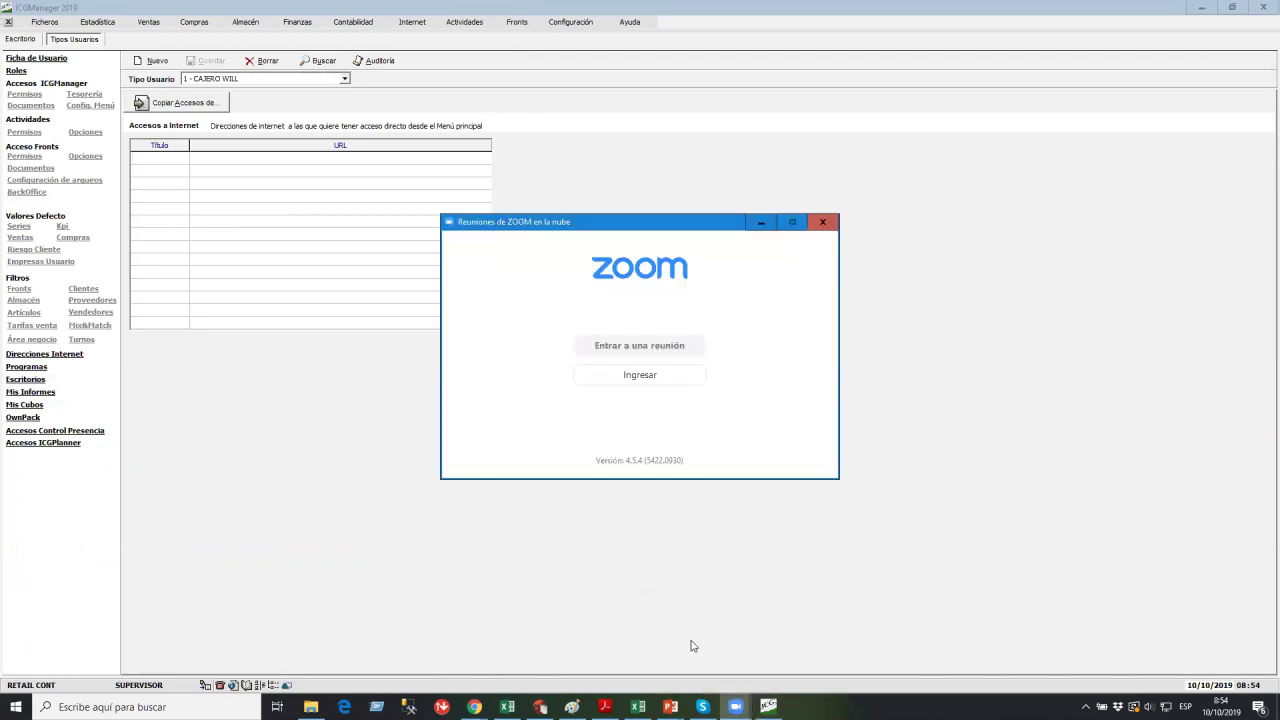
left_click(740, 706)
left_click(773, 654)
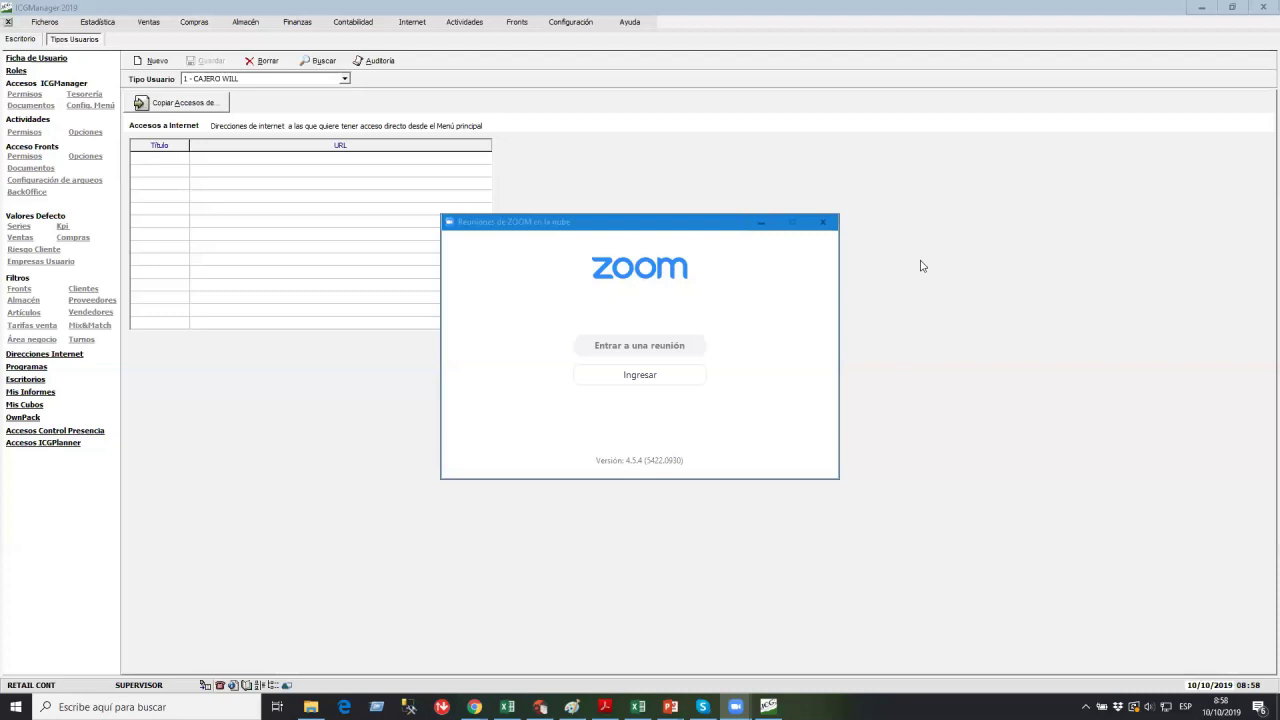
left_click(584, 23)
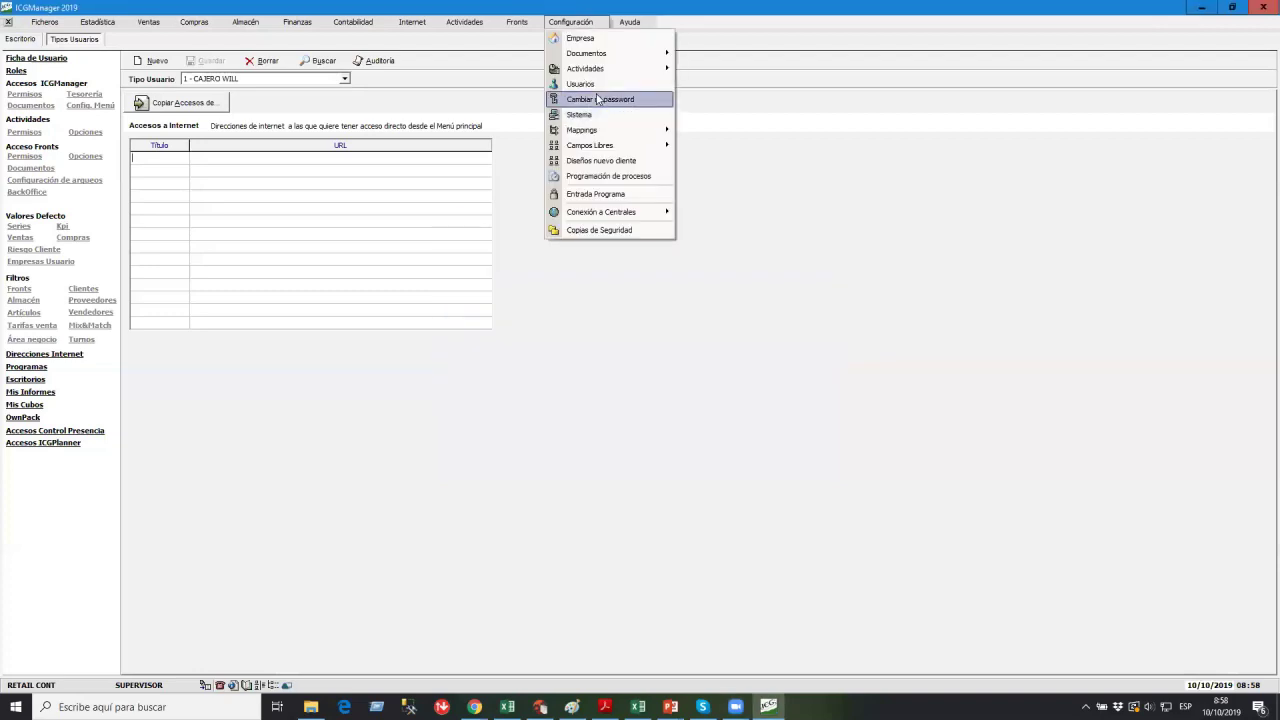
left_click(875, 198)
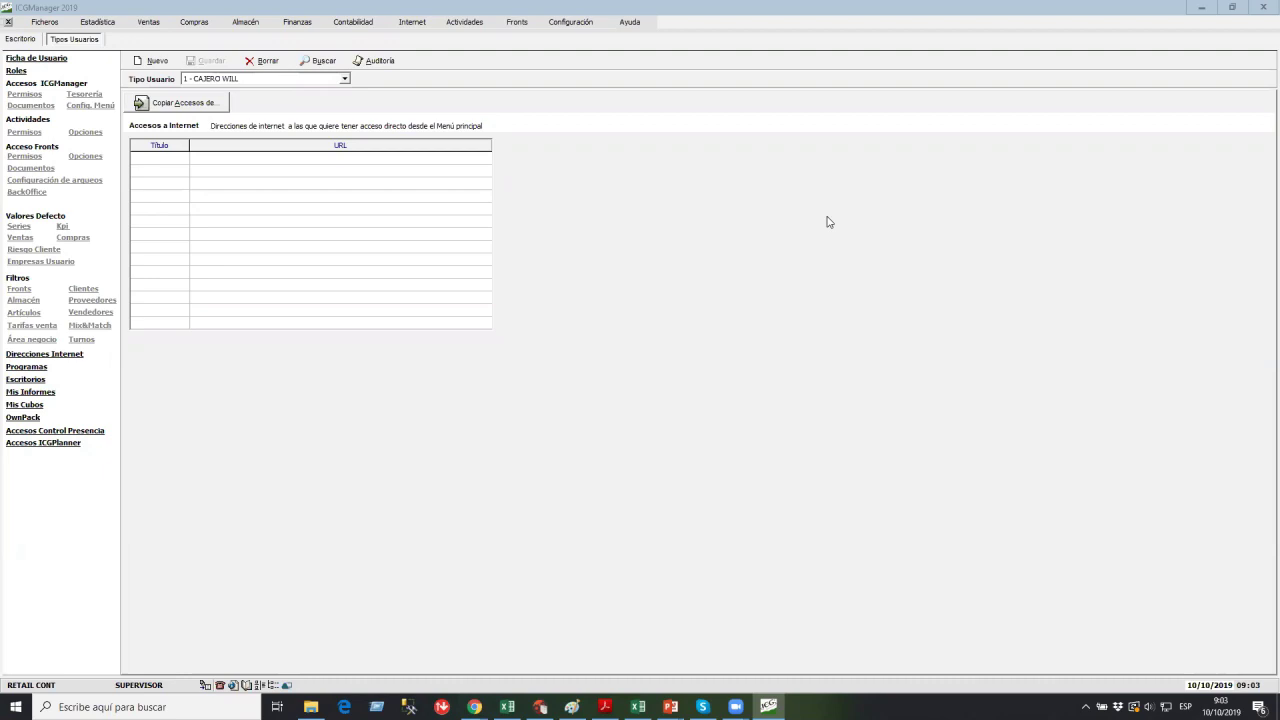
left_click(558, 24)
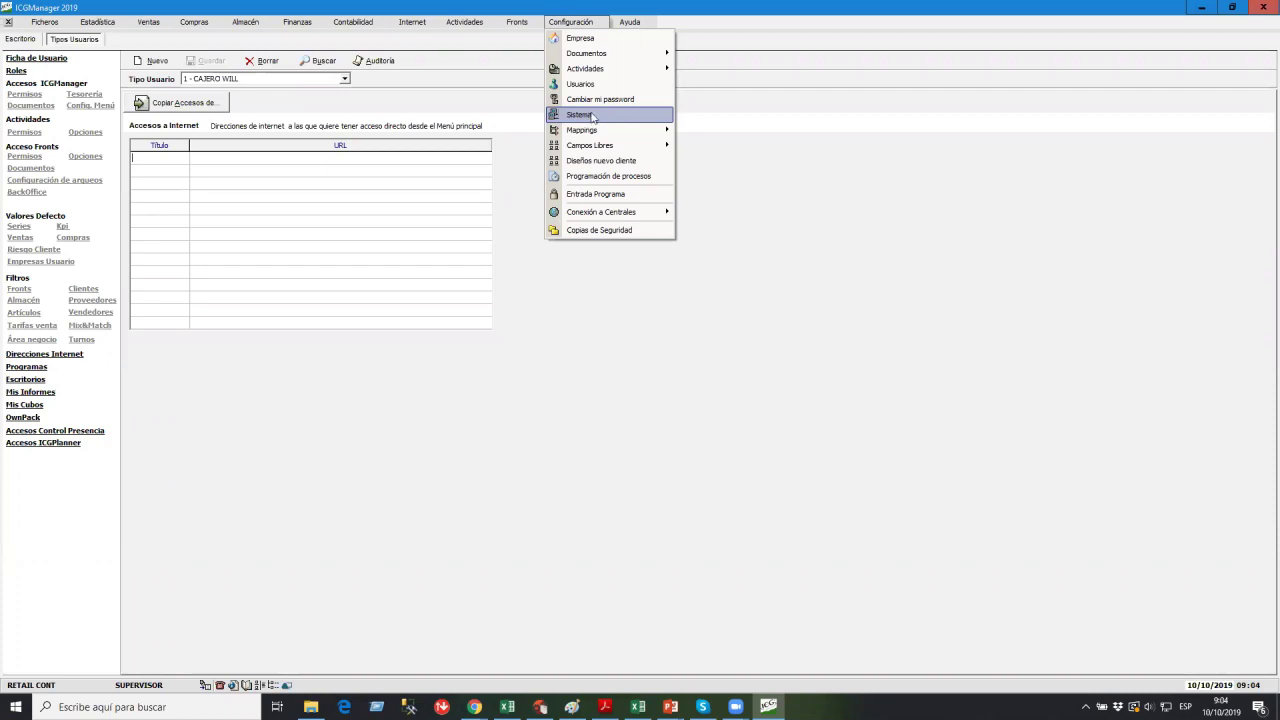
left_click(598, 101)
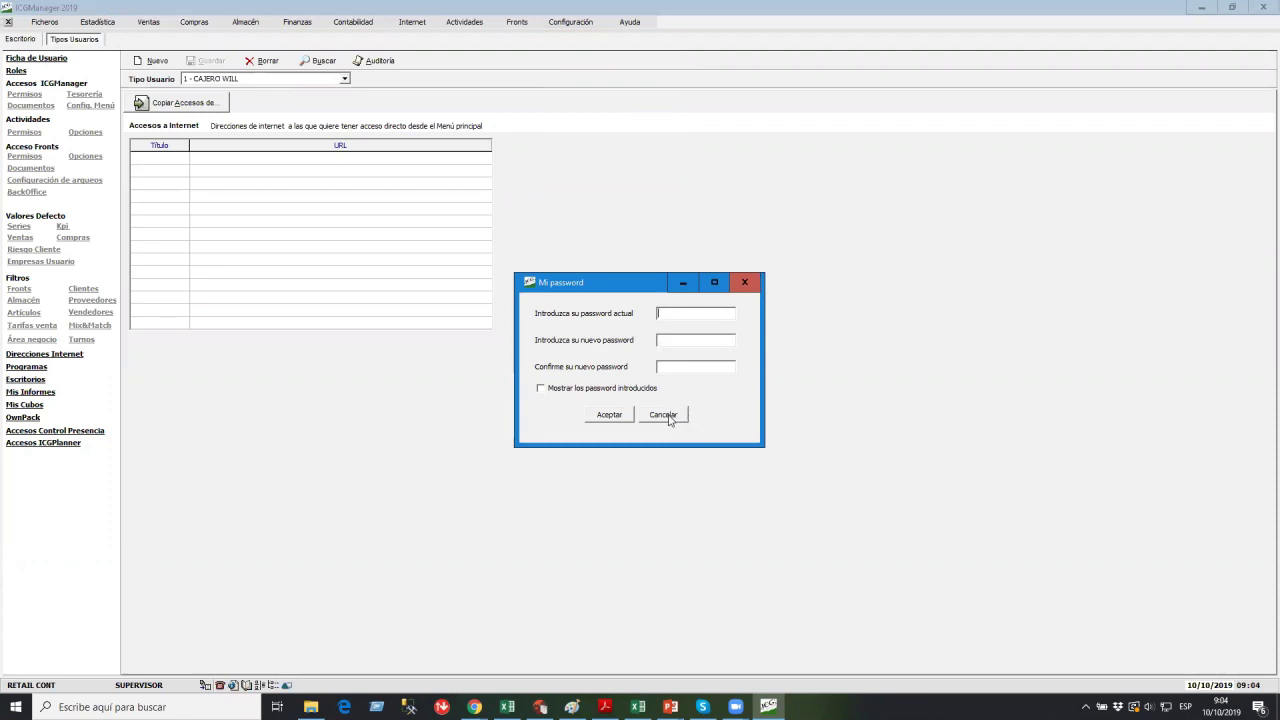
left_click(668, 415)
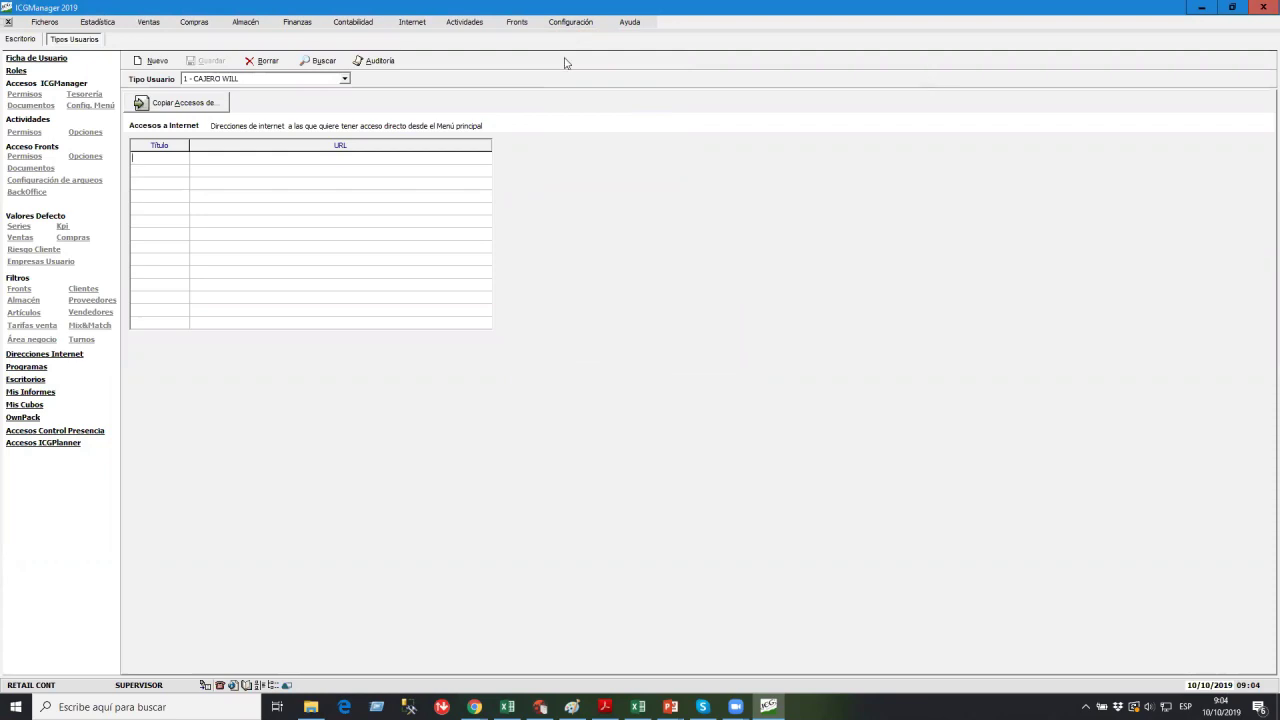
Switch to the 0 - SUPERVISOR user type, declining to save pending changes.
left_click(570, 21)
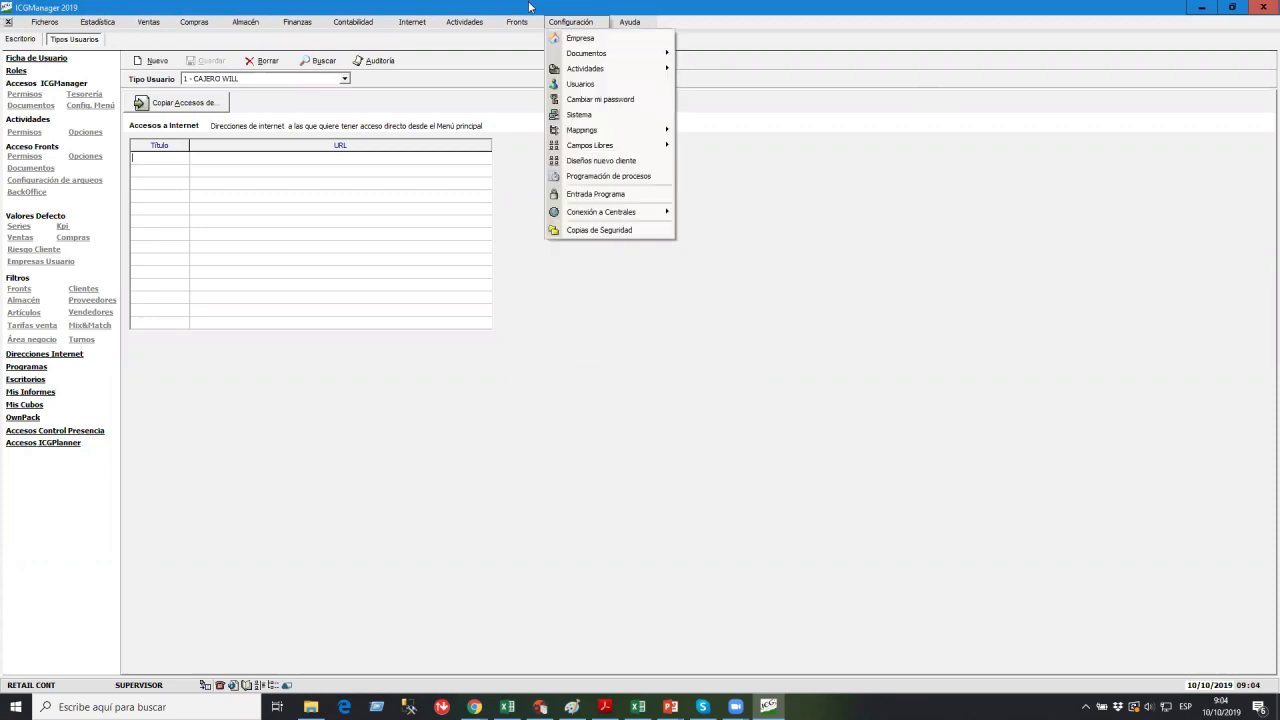
left_click(303, 84)
left_click(272, 82)
left_click(268, 97)
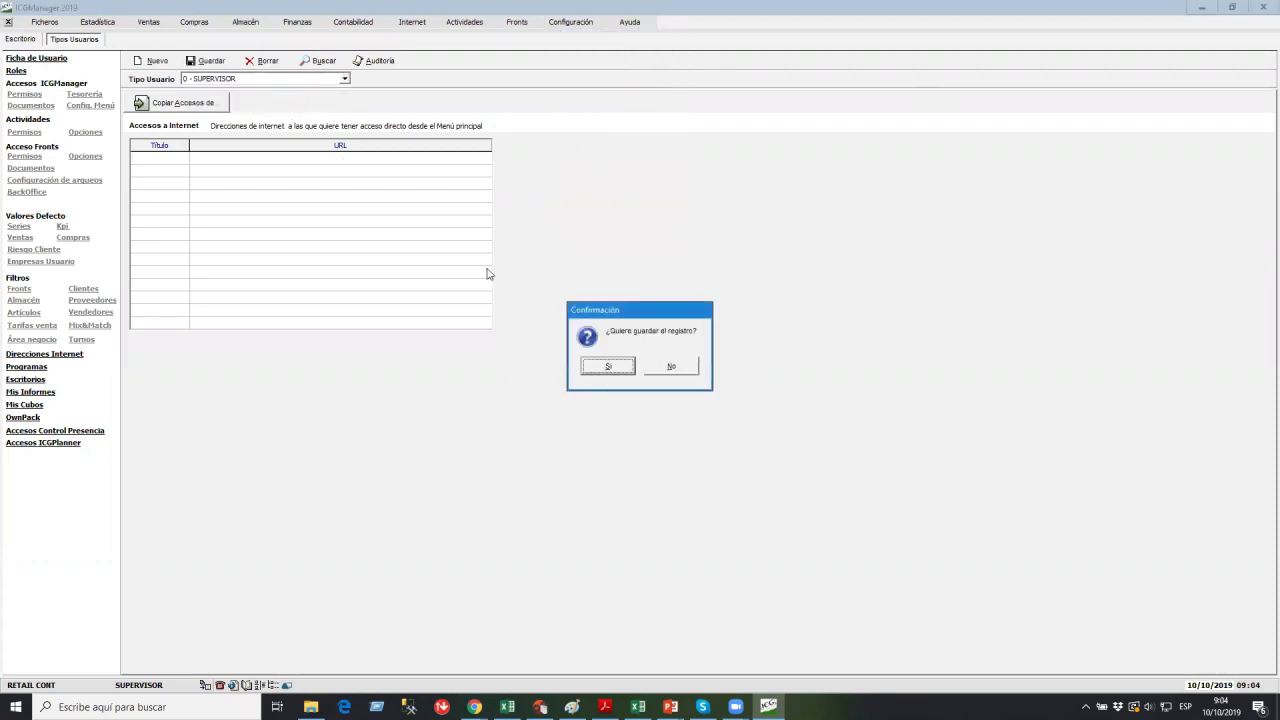
left_click(671, 367)
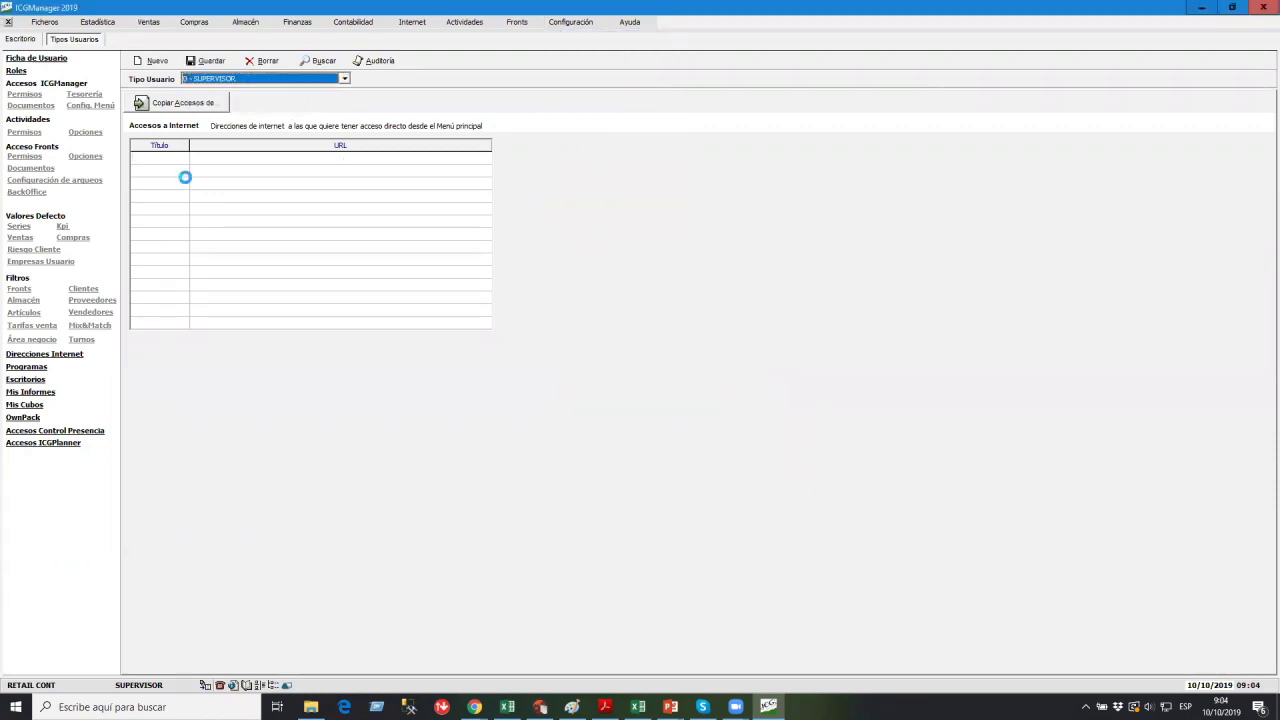
Review 1 - CAJERO WILL's Fronts y Configuración menu access, then close Tipos Usuarios.
left_click(224, 80)
left_click(215, 97)
left_click(86, 105)
left_click(467, 136)
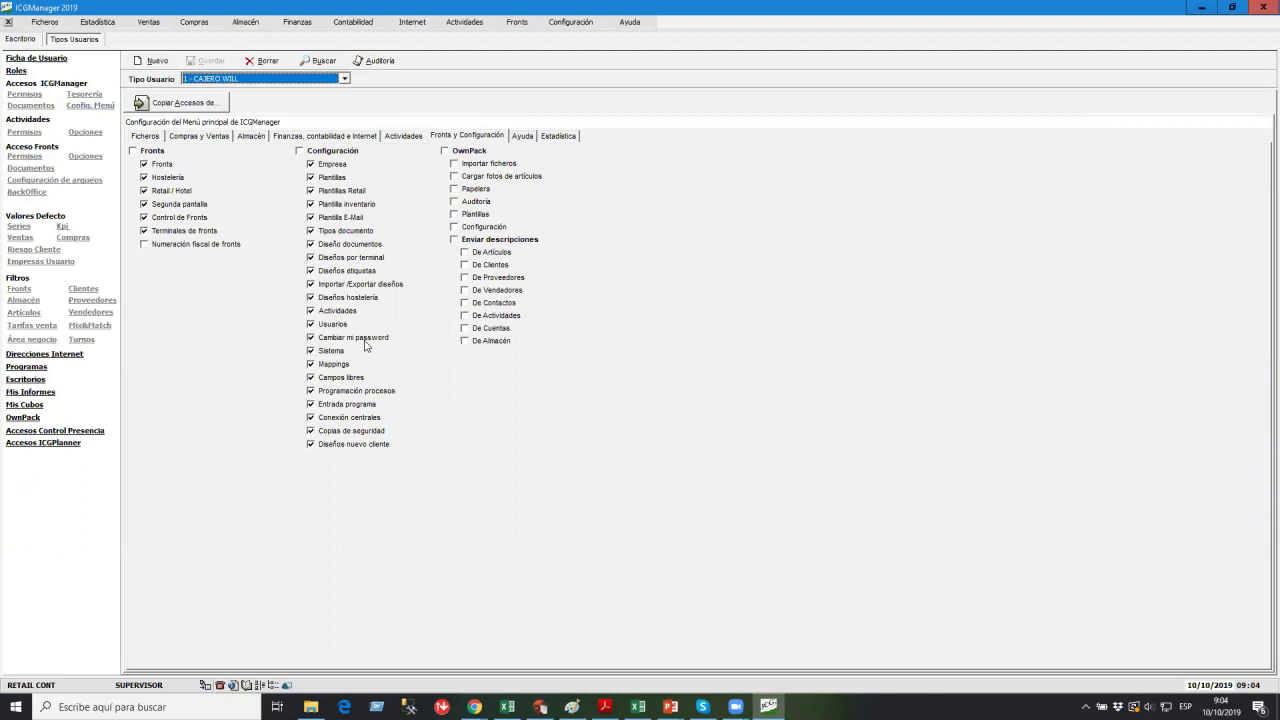
left_click(332, 339)
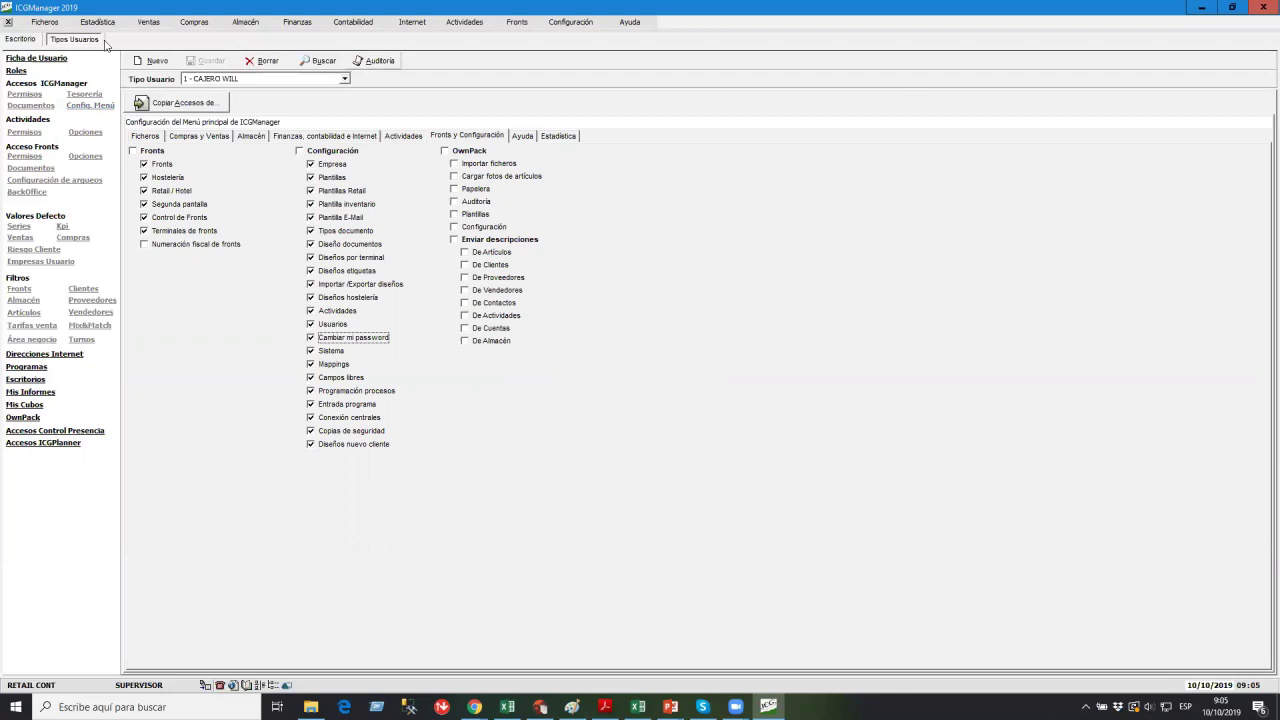
left_click(8, 22)
Open Configuración > Documentos > Tipos de Documento and select PEDIDO DE VENTA.
left_click(568, 23)
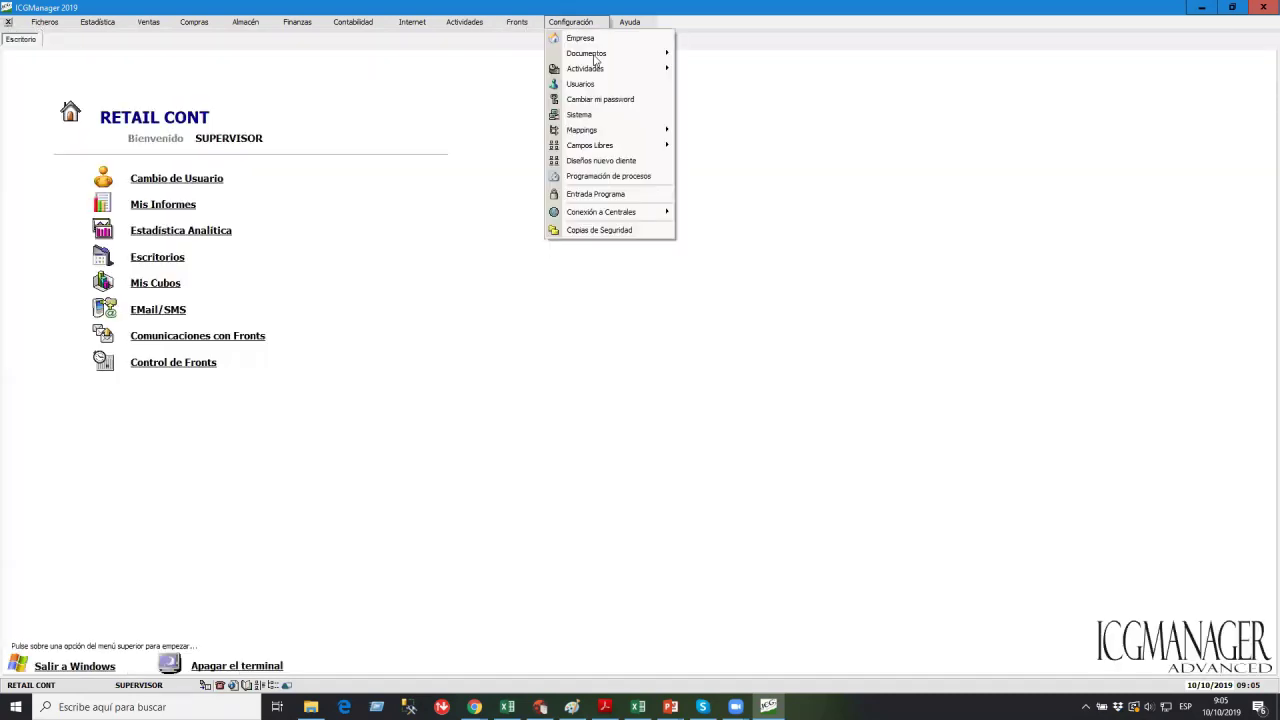
mouse_move(595, 57)
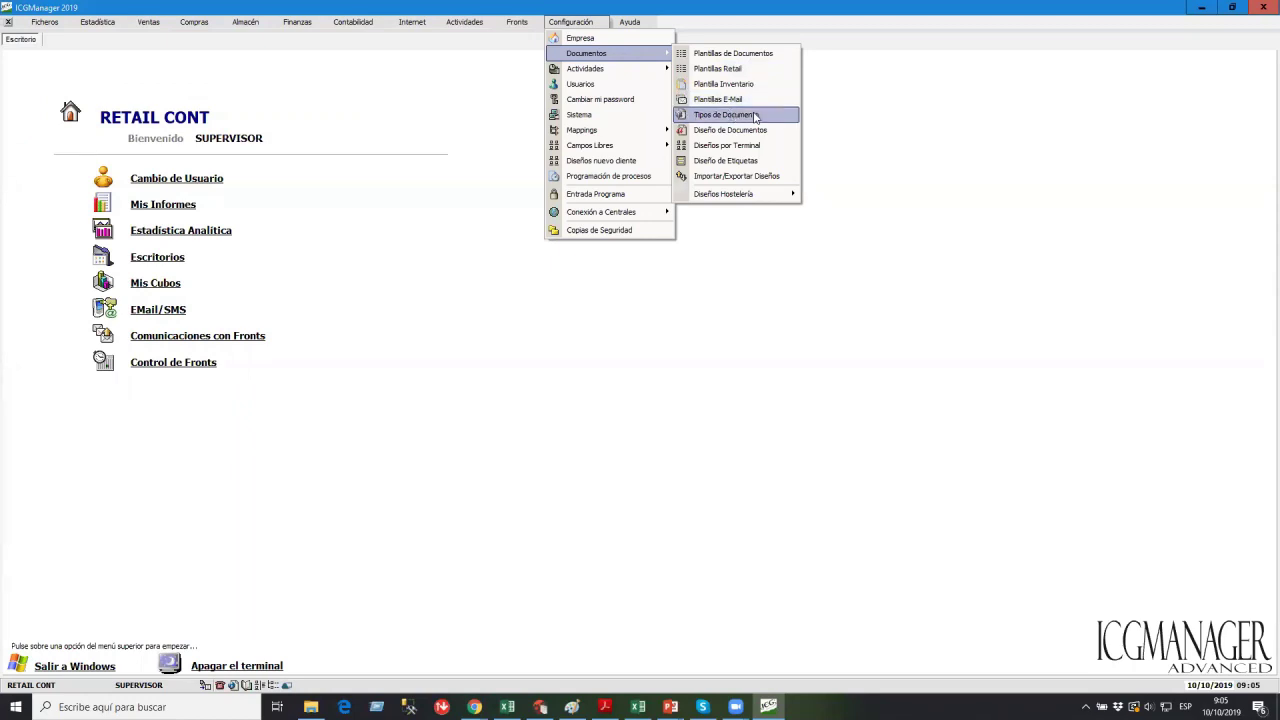
left_click(759, 117)
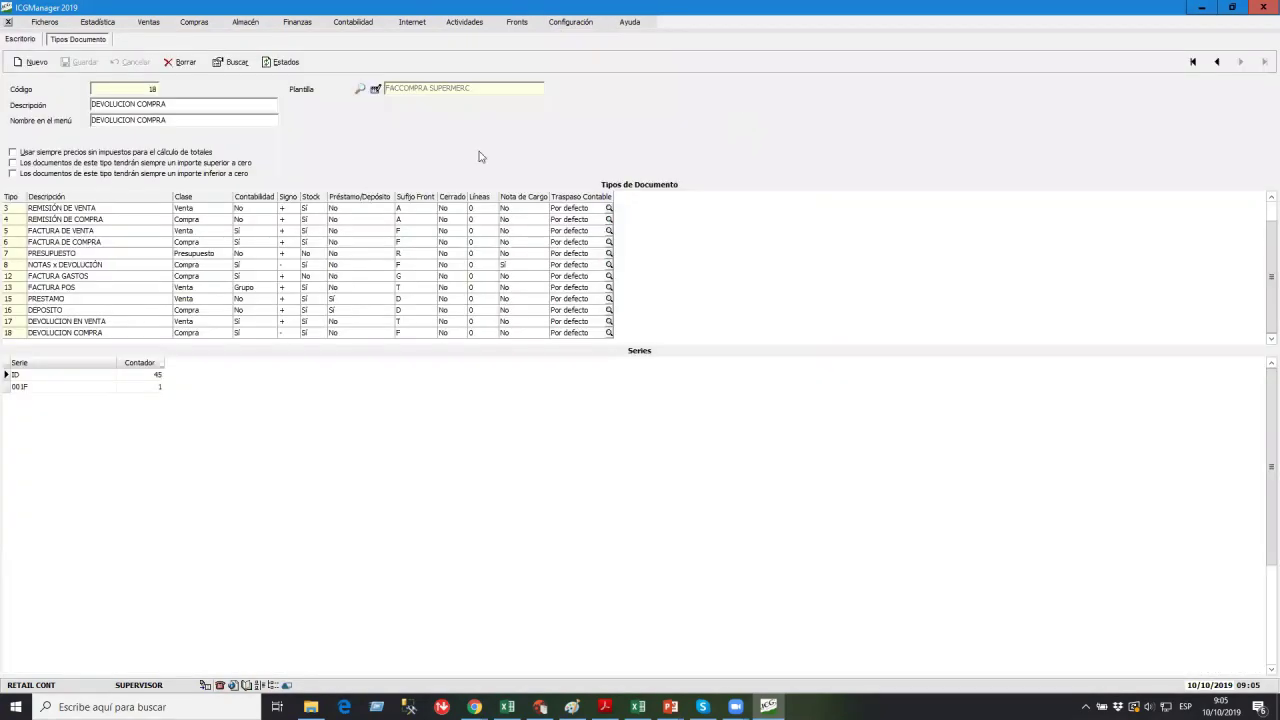
left_click(60, 244)
scroll(86, 244, "up", 1)
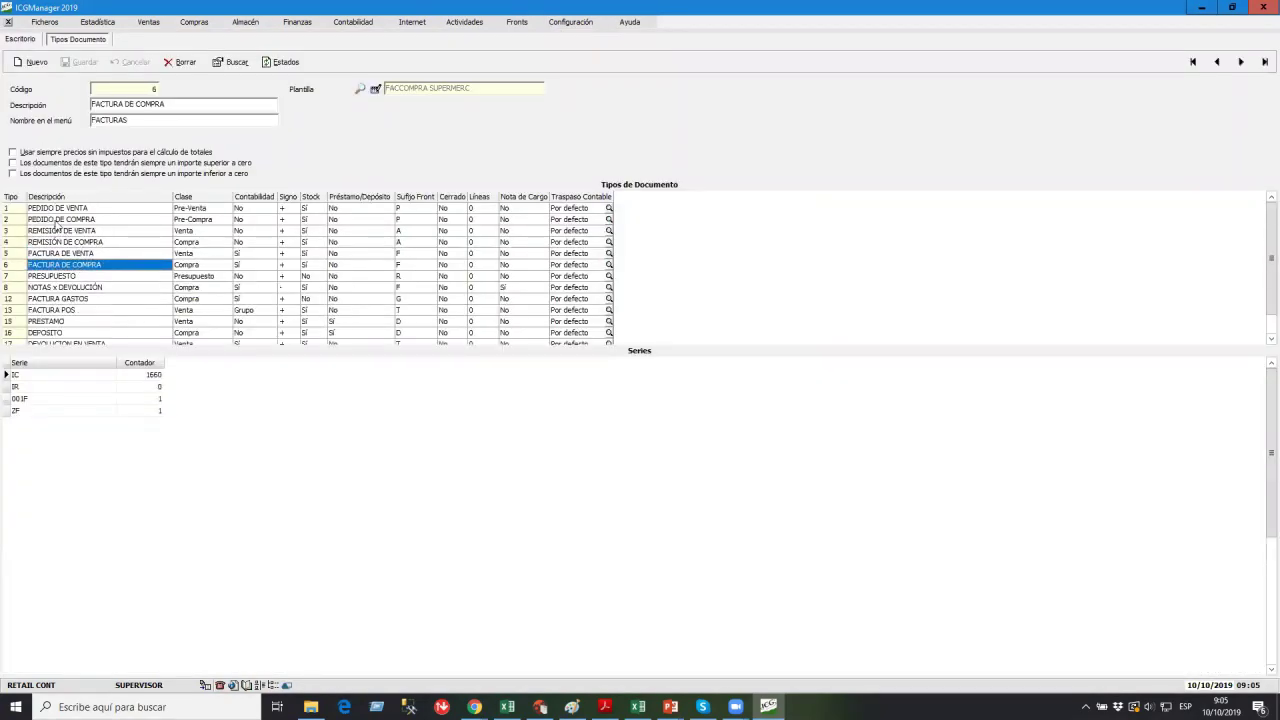
left_click(56, 208)
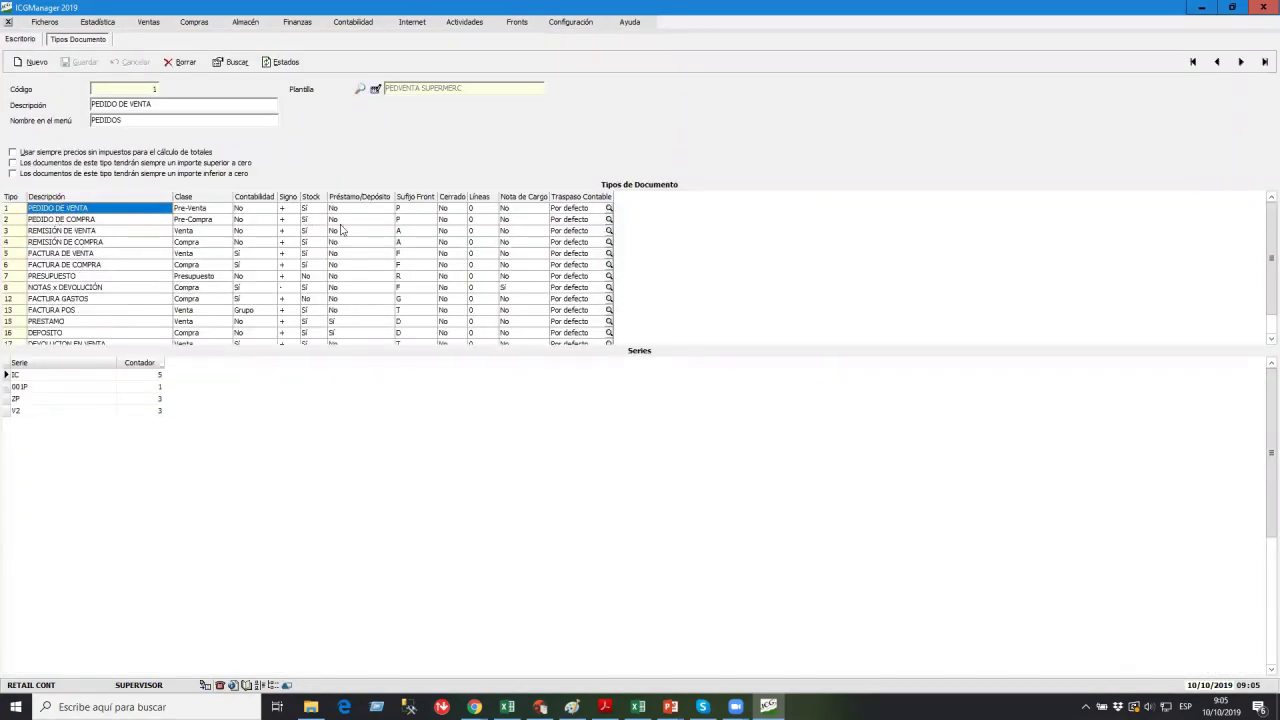
Add a PRUEBA FORMACION row to its Estados list and save.
left_click(276, 66)
key("Down")
key("Down")
key("Down")
key("Down")
key("Down")
key("Down")
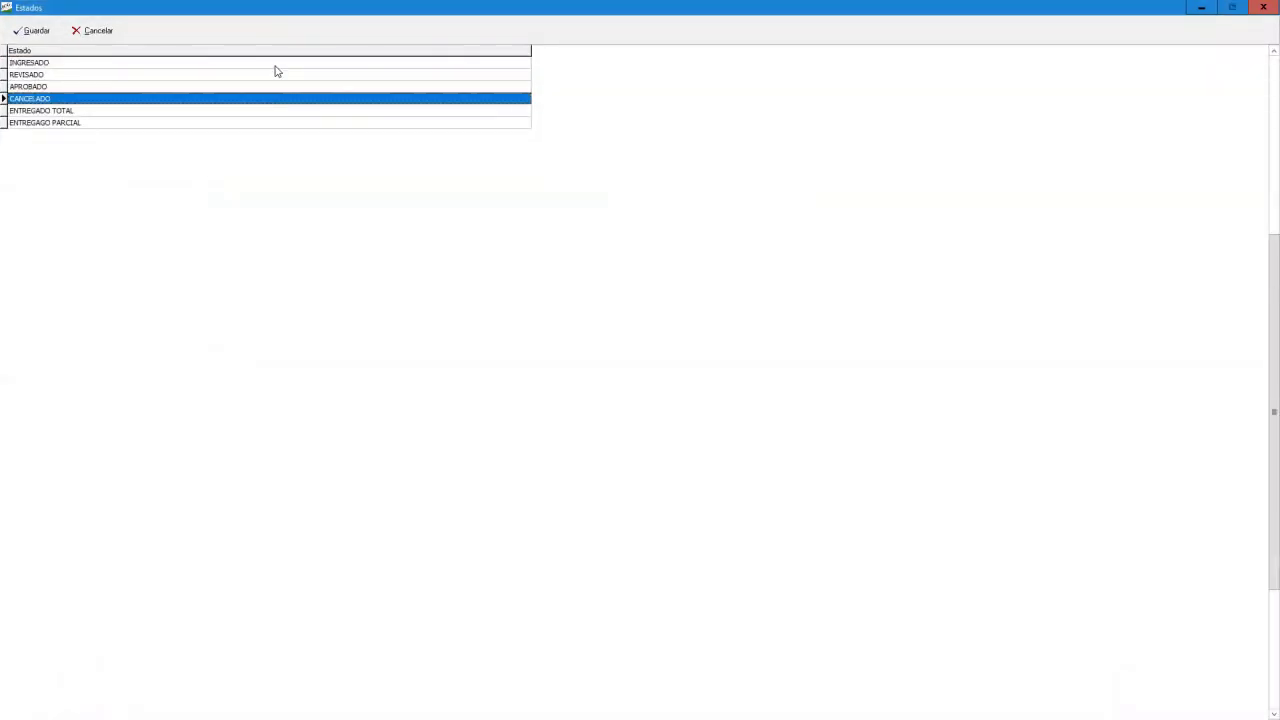
type("prue")
key("BackSpace")
key("BackSpace")
key("BackSpace")
key("BackSpace")
type("P")
type("PRUE")
key("BackSpace")
key("BackSpace")
key("BackSpace")
type("RUEBA FORMACION")
key("Return")
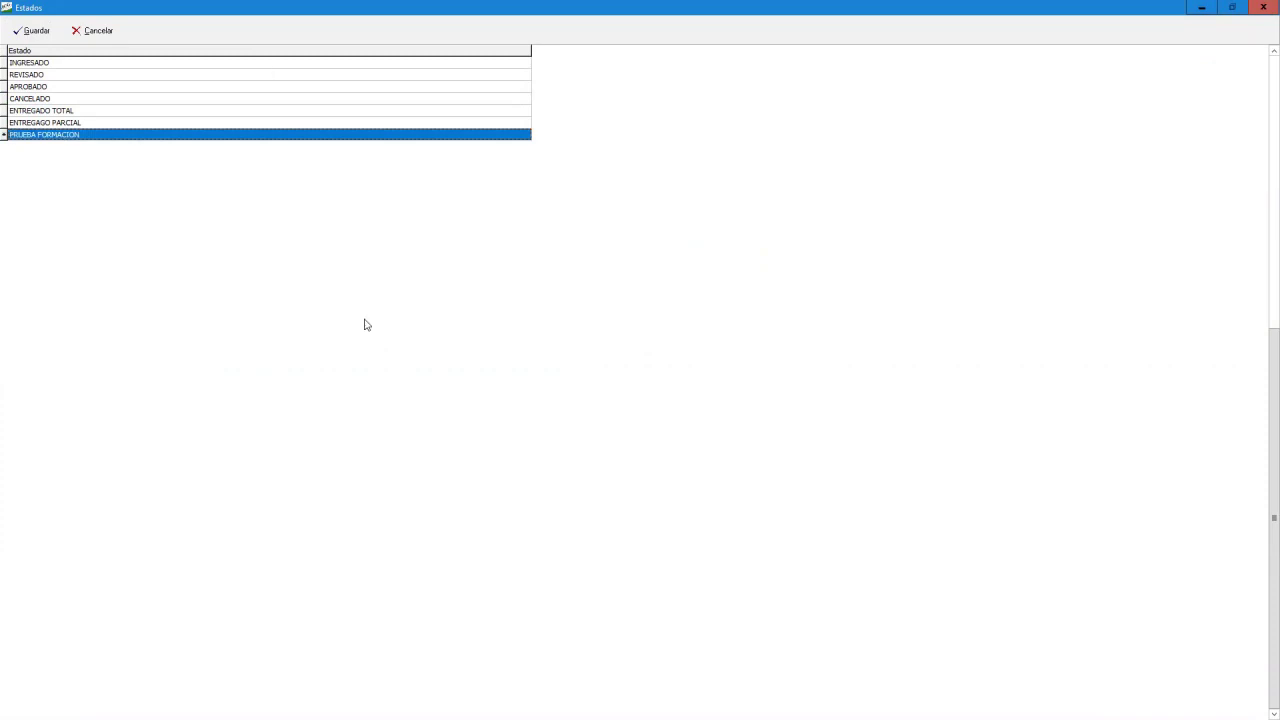
left_click(33, 30)
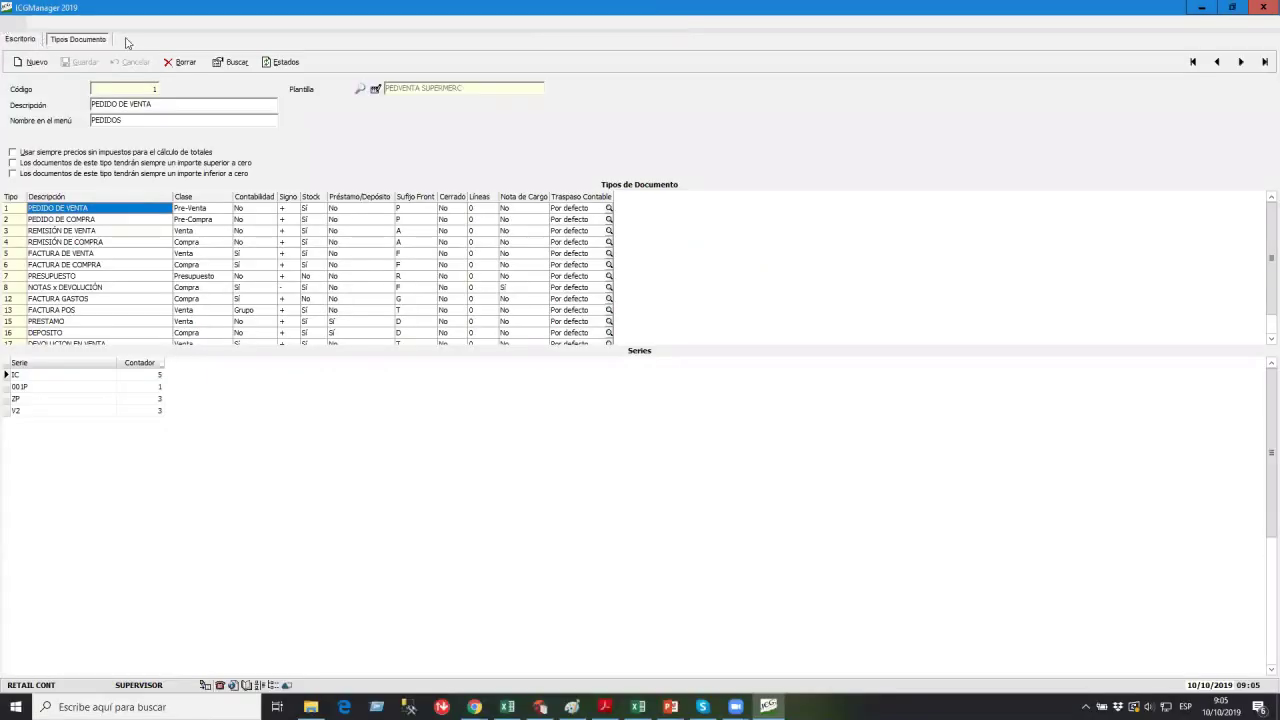
Open Configuración > Usuarios and select the 1 - CAJERO WILL user type.
left_click(563, 24)
left_click(586, 87)
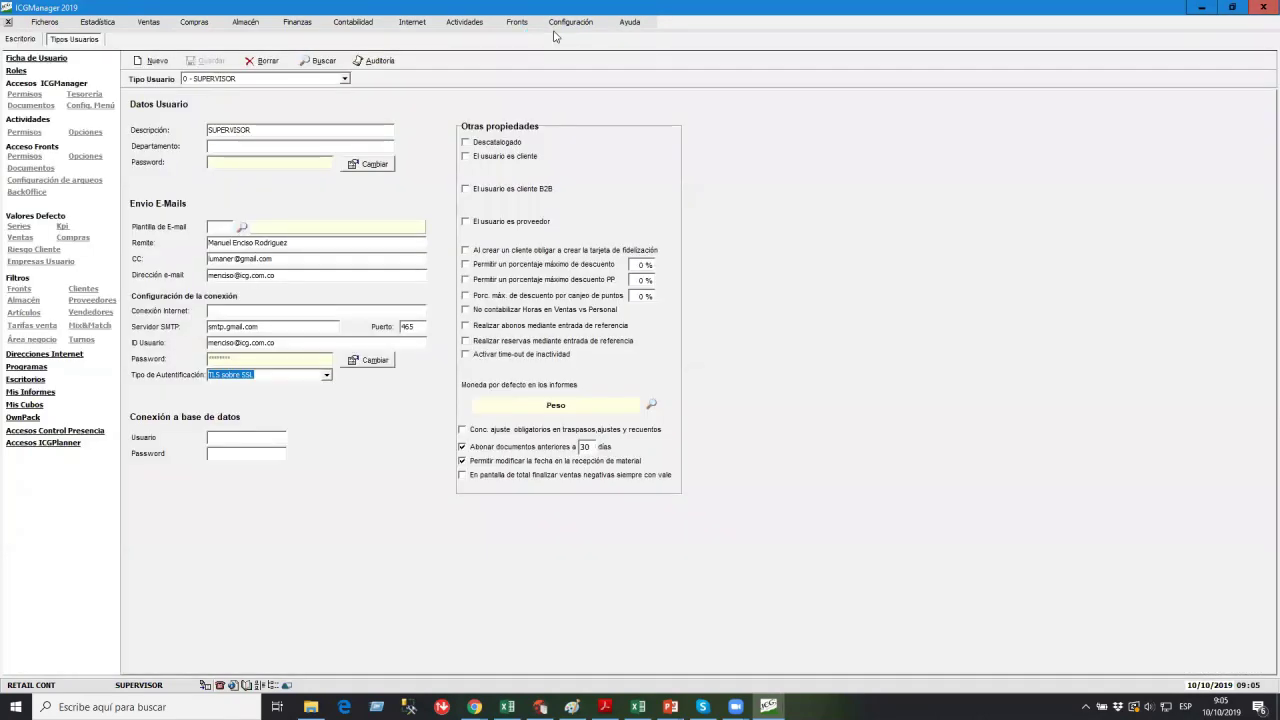
left_click(200, 79)
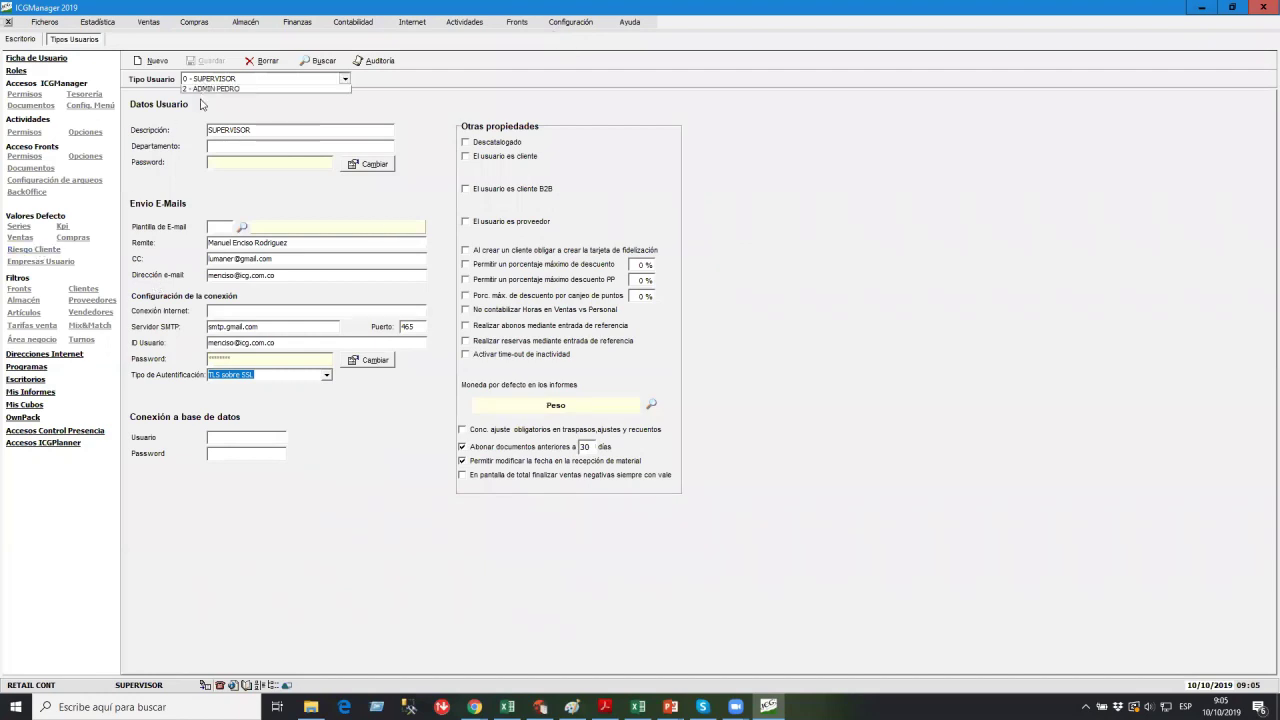
left_click(204, 104)
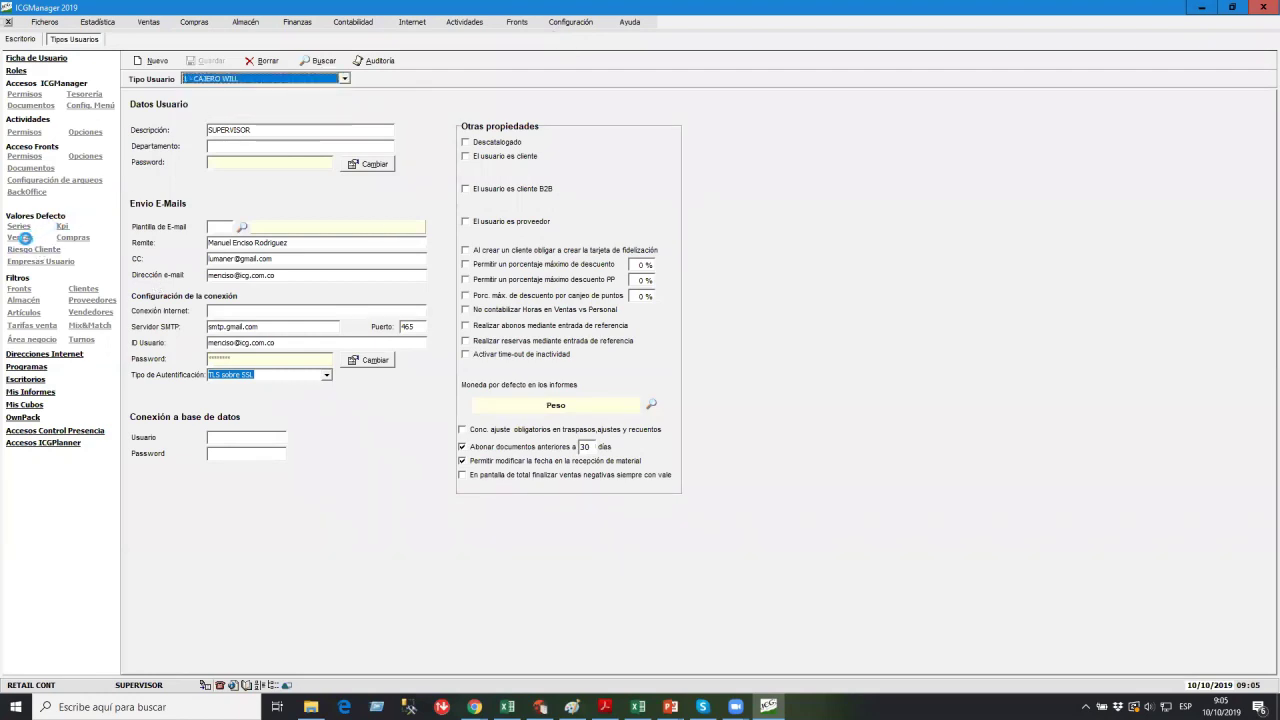
Under Ventas, tick PRUEBA FORMACION in all three order-state lists, then close the screen.
left_click(20, 237)
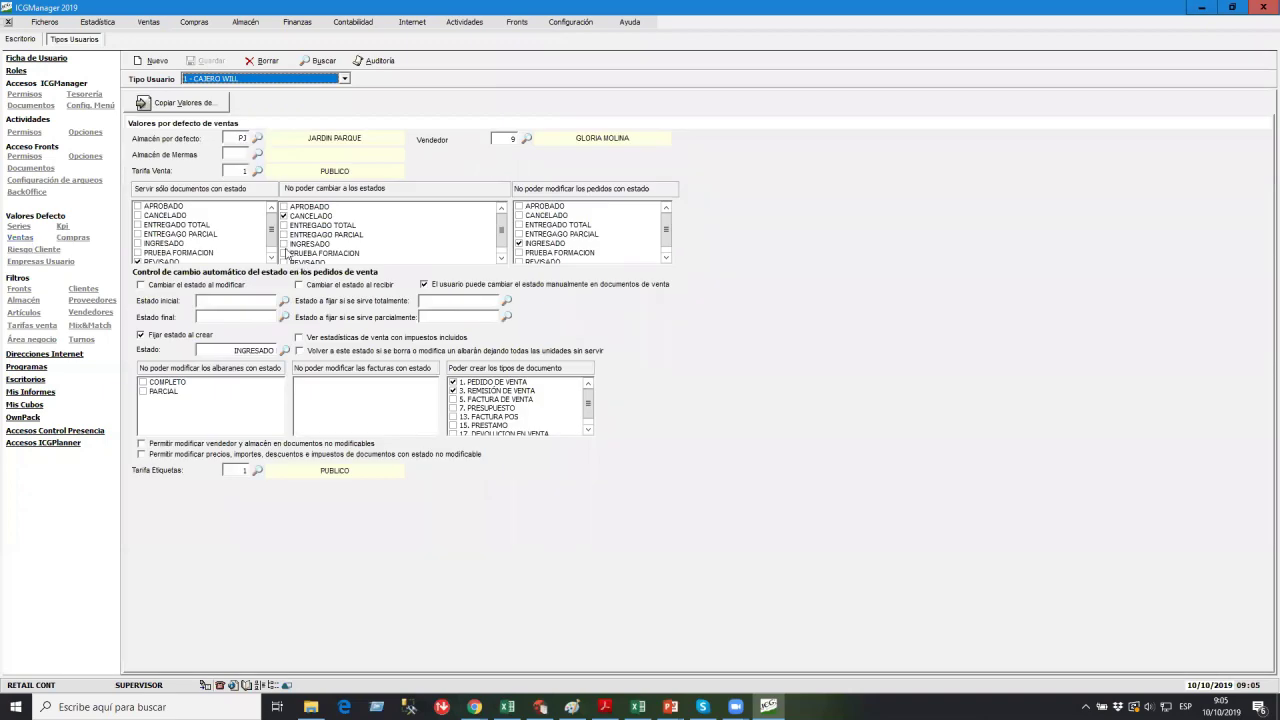
left_click(271, 257)
left_click(138, 244)
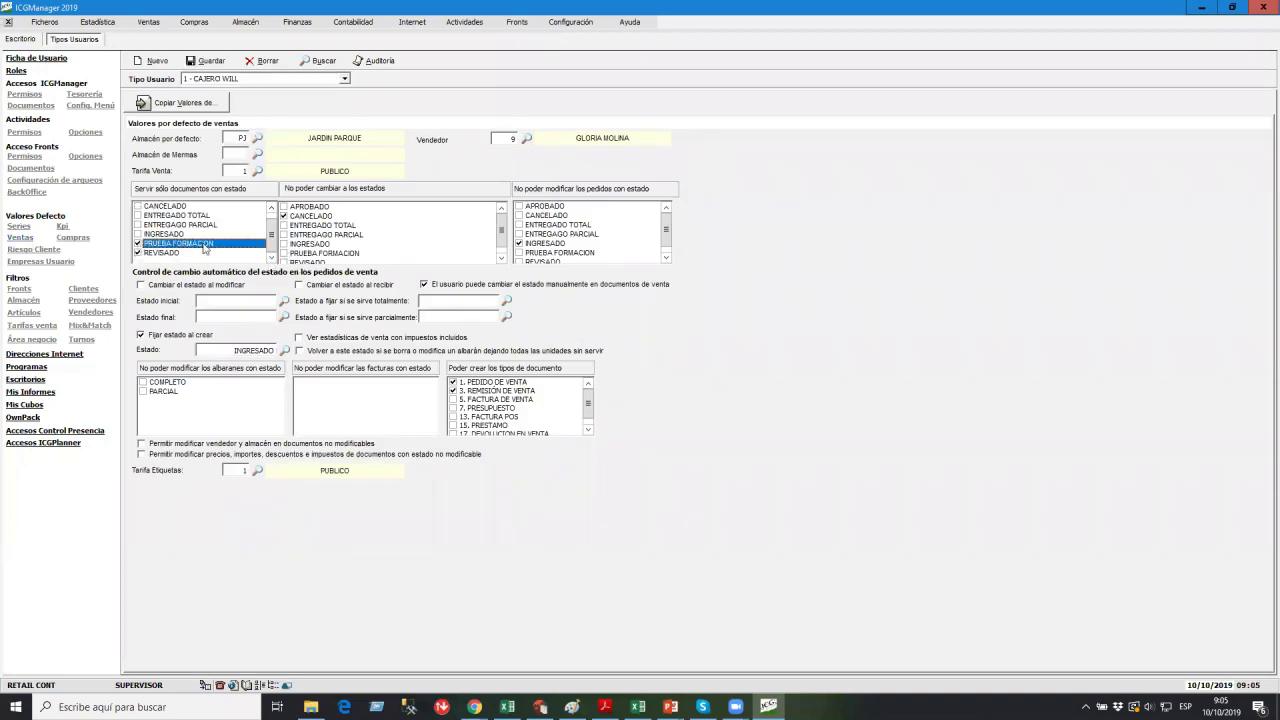
left_click(285, 253)
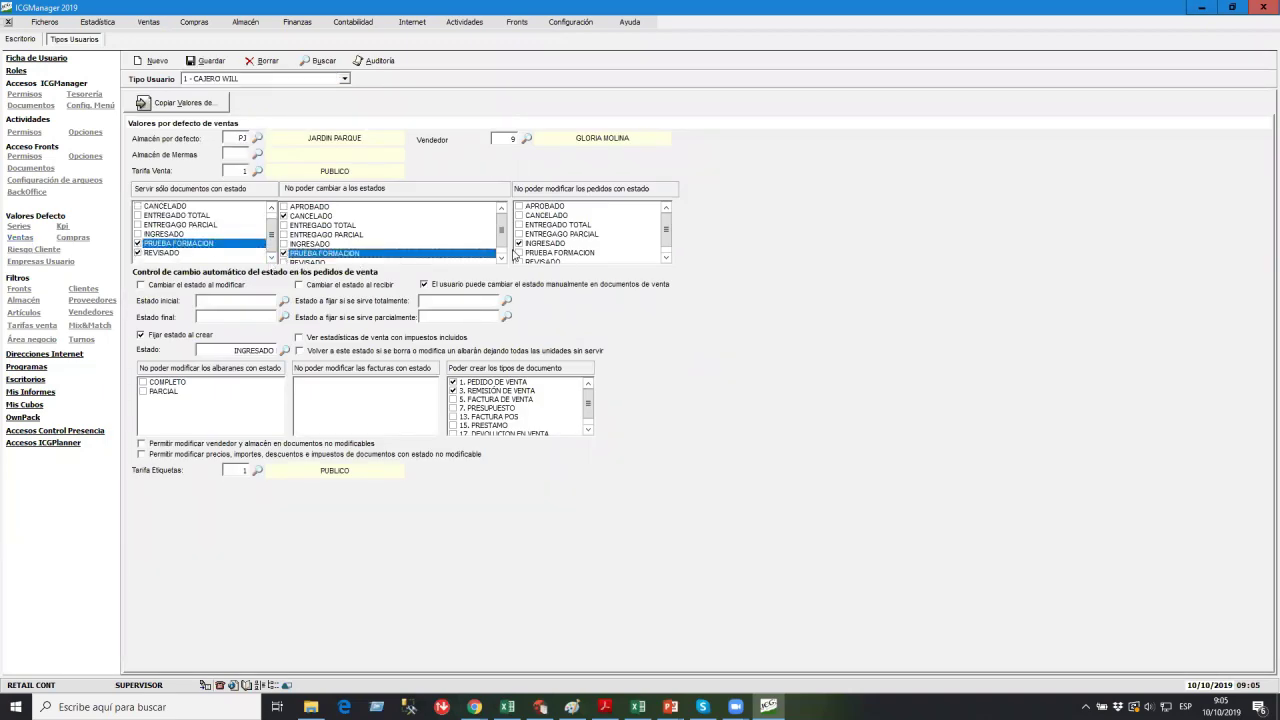
left_click(519, 253)
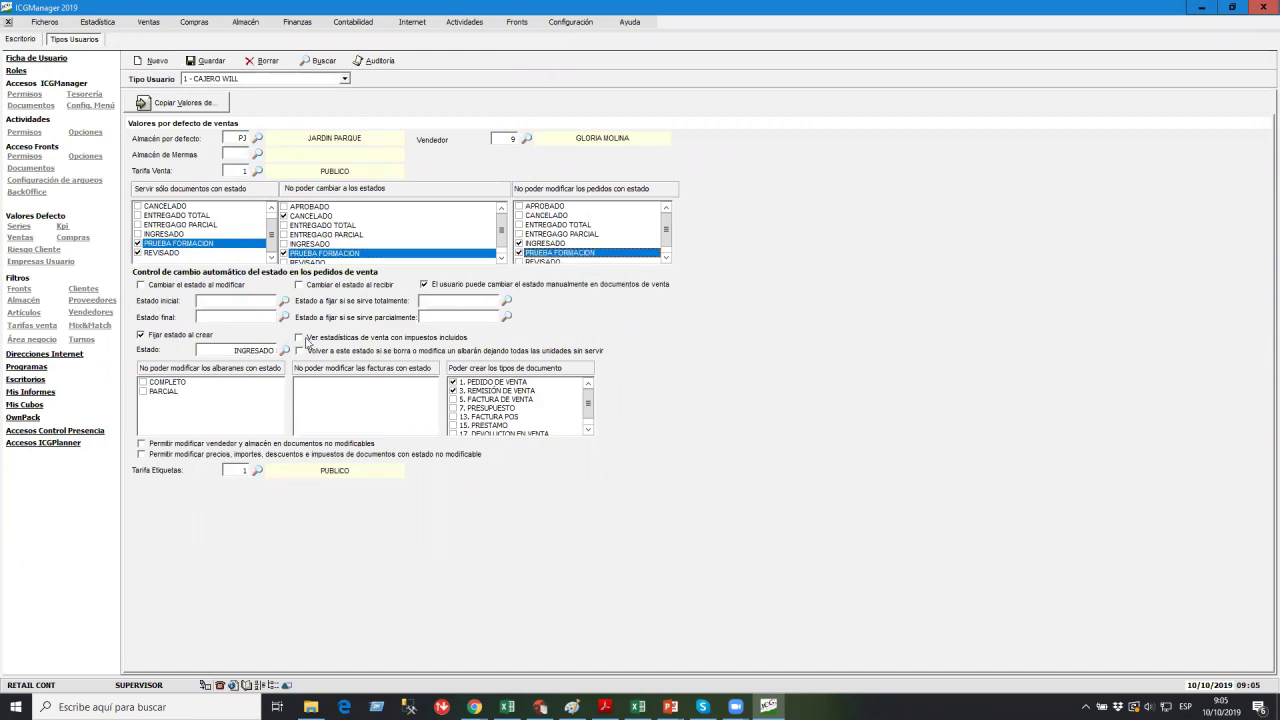
left_click(8, 21)
Close the Tipos Usuarios screen without saving, returning to the Escritorio home page.
left_click(689, 367)
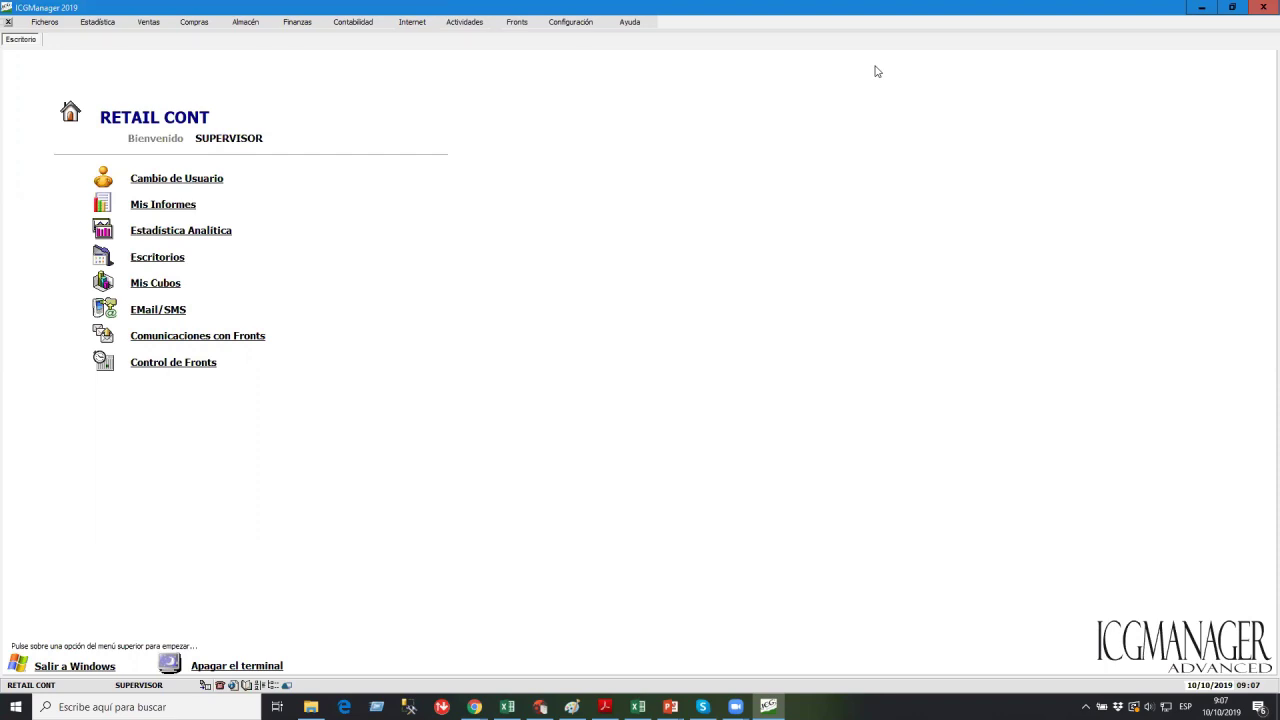
Bring up Zoom's end-or-leave meeting prompt with Alt+F4.
key("alt+F4")
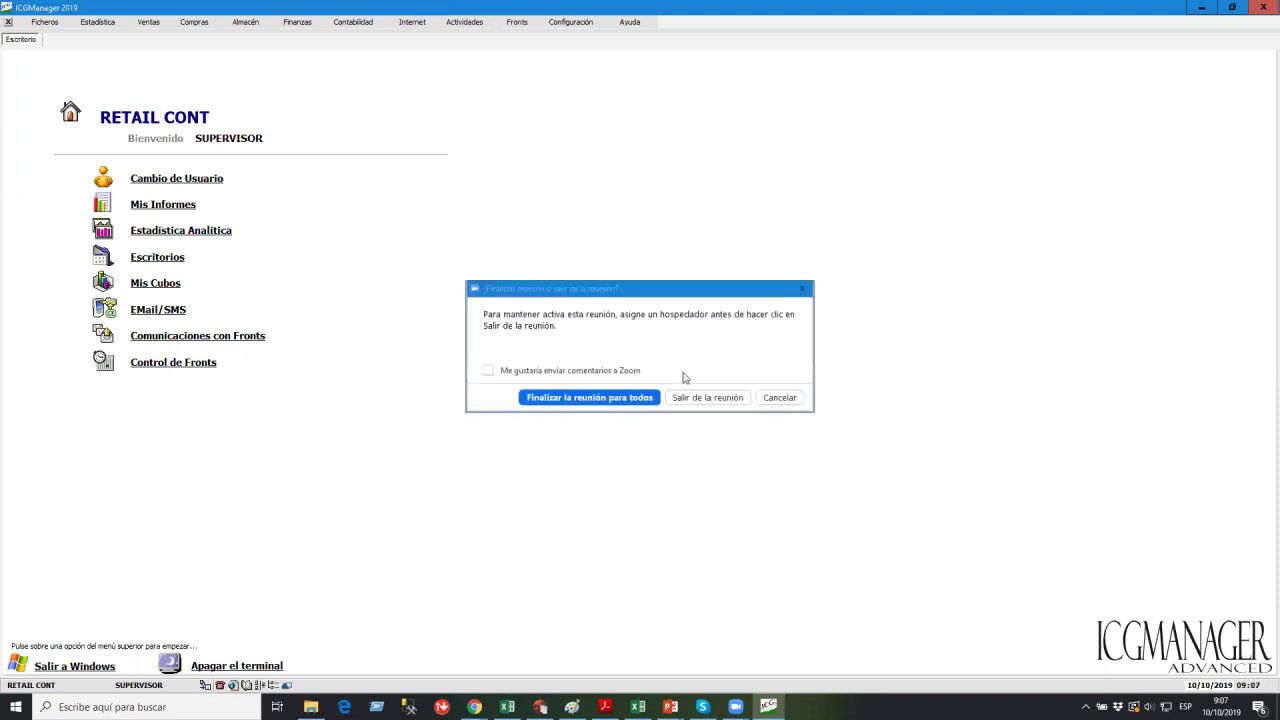